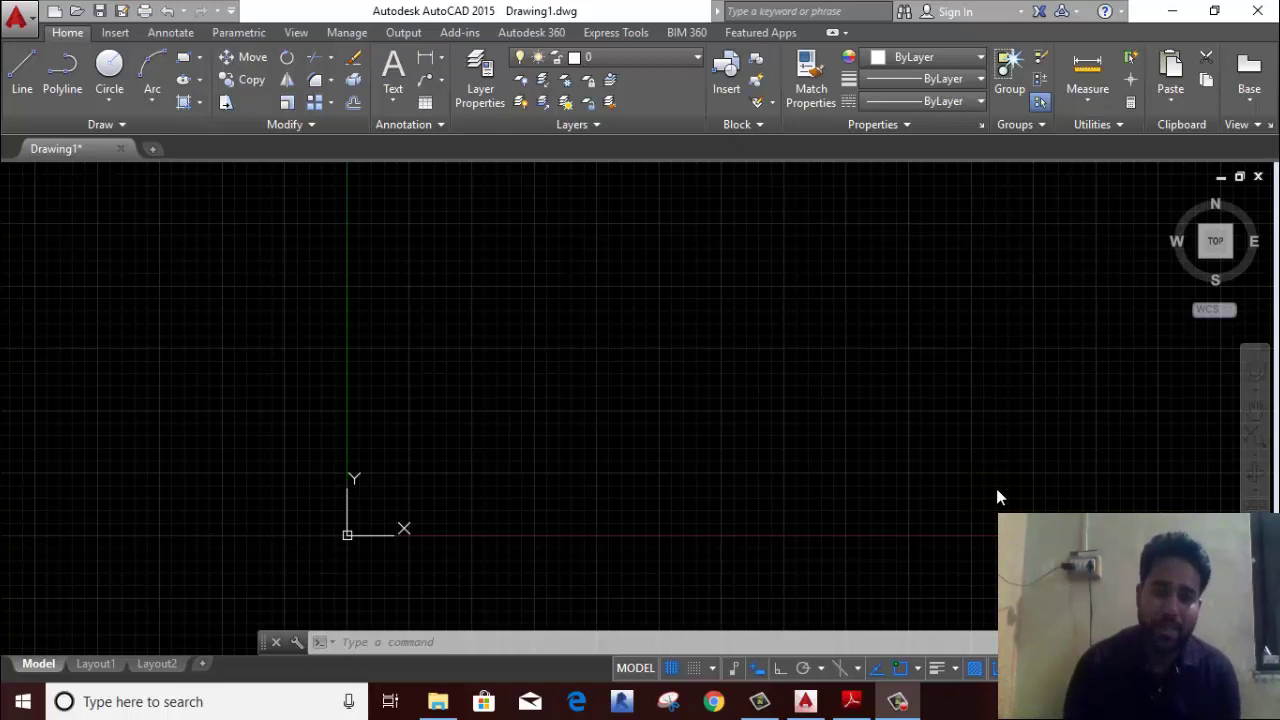
Step: Draw a rectangle with RECTANG by picking two opposite corners
middle_click(709, 410)
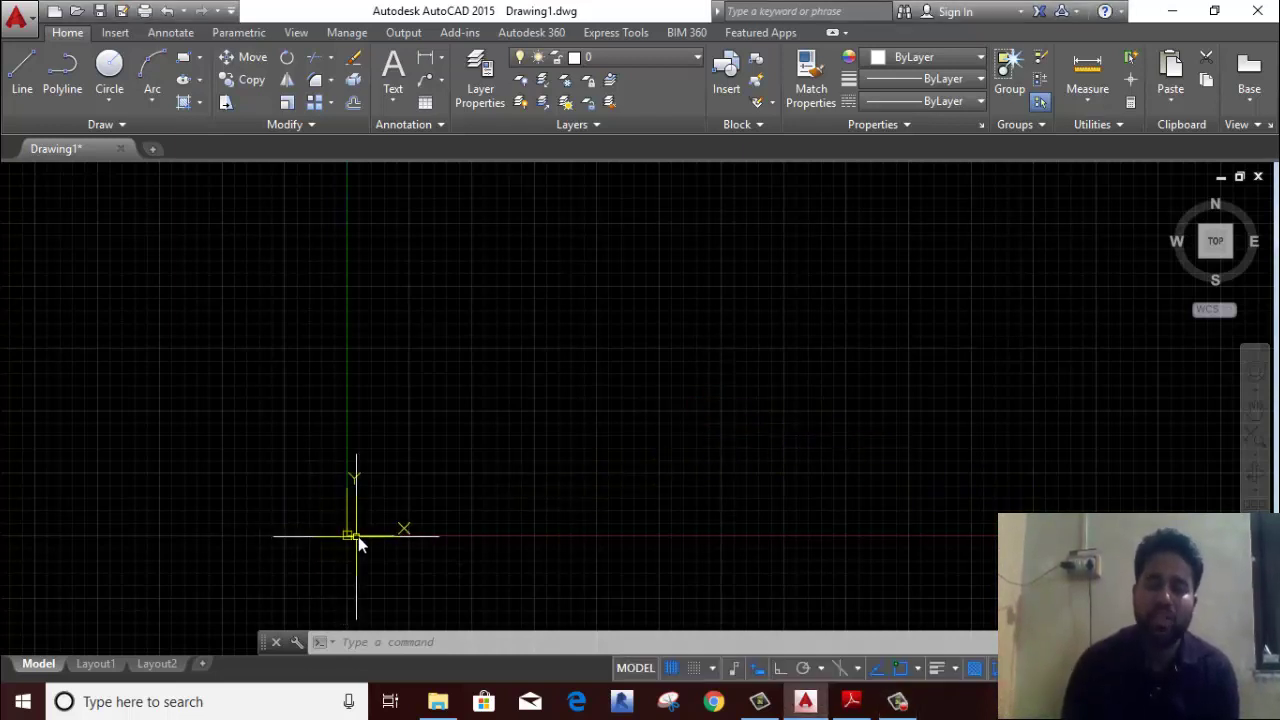
middle_drag(434, 523, 451, 380)
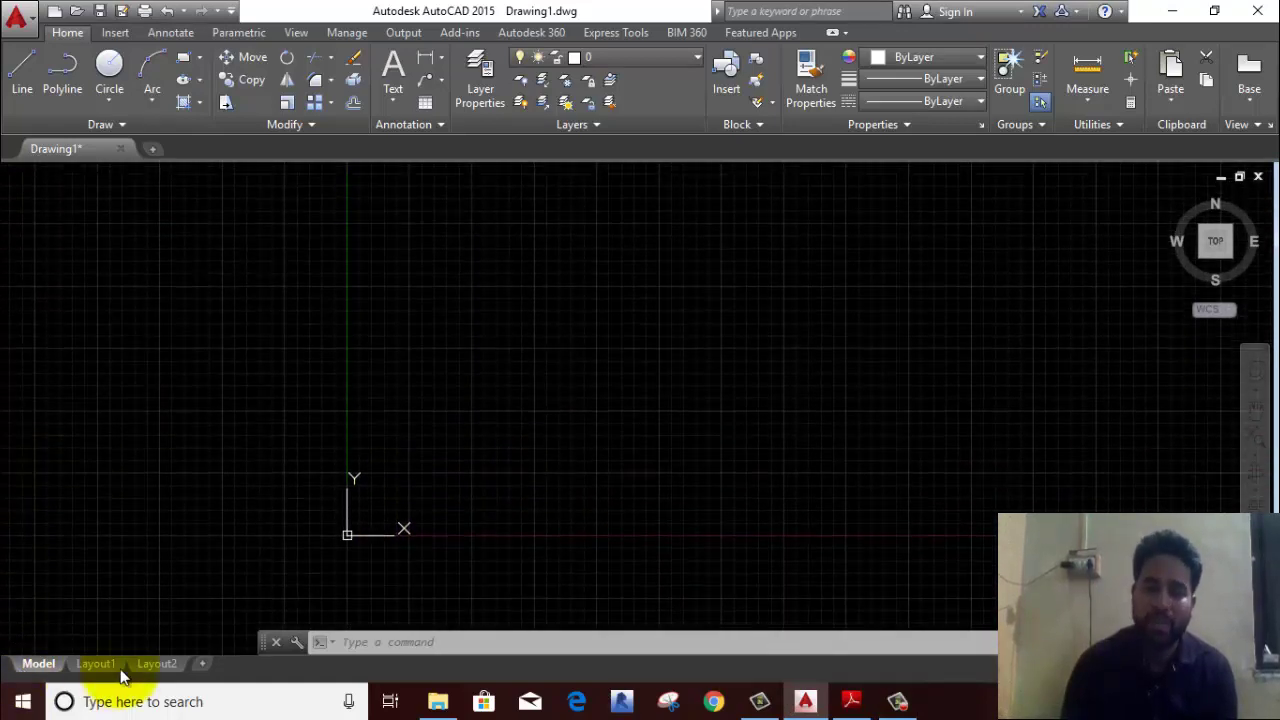
scroll(466, 471, up, 3)
scroll(531, 474, up, 2)
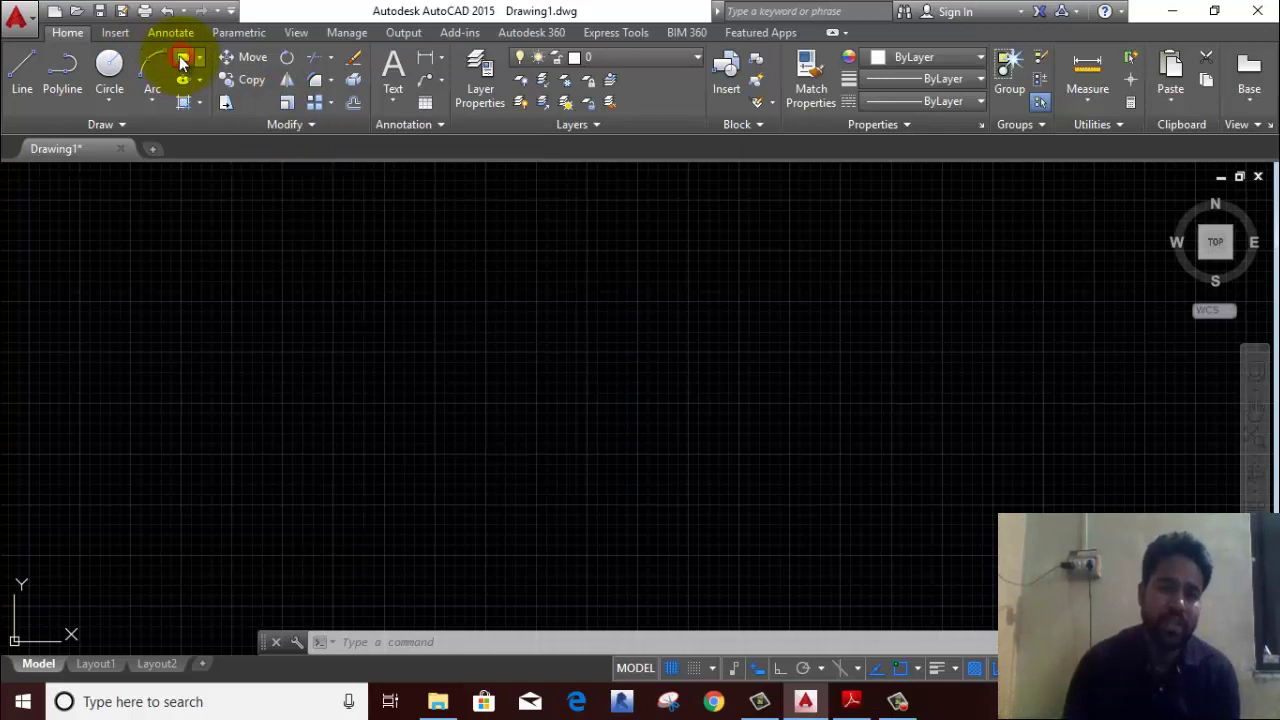
text(rectang)
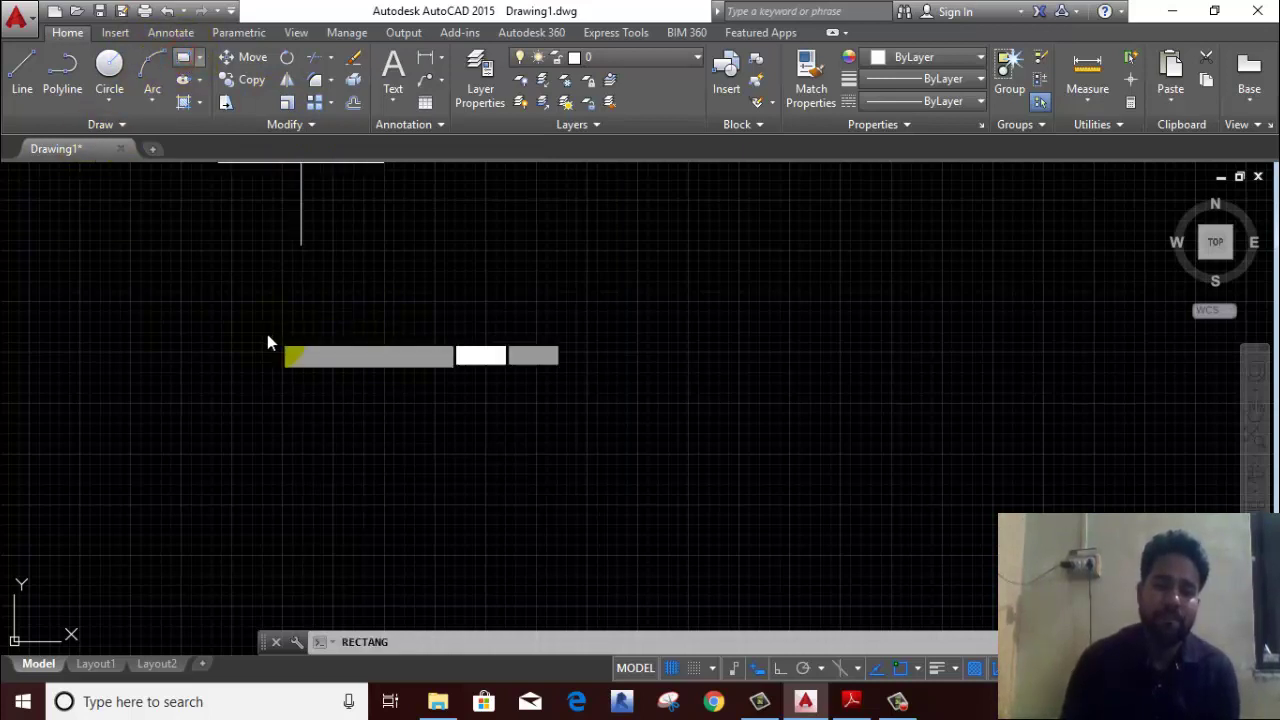
key(Return)
click(278, 343)
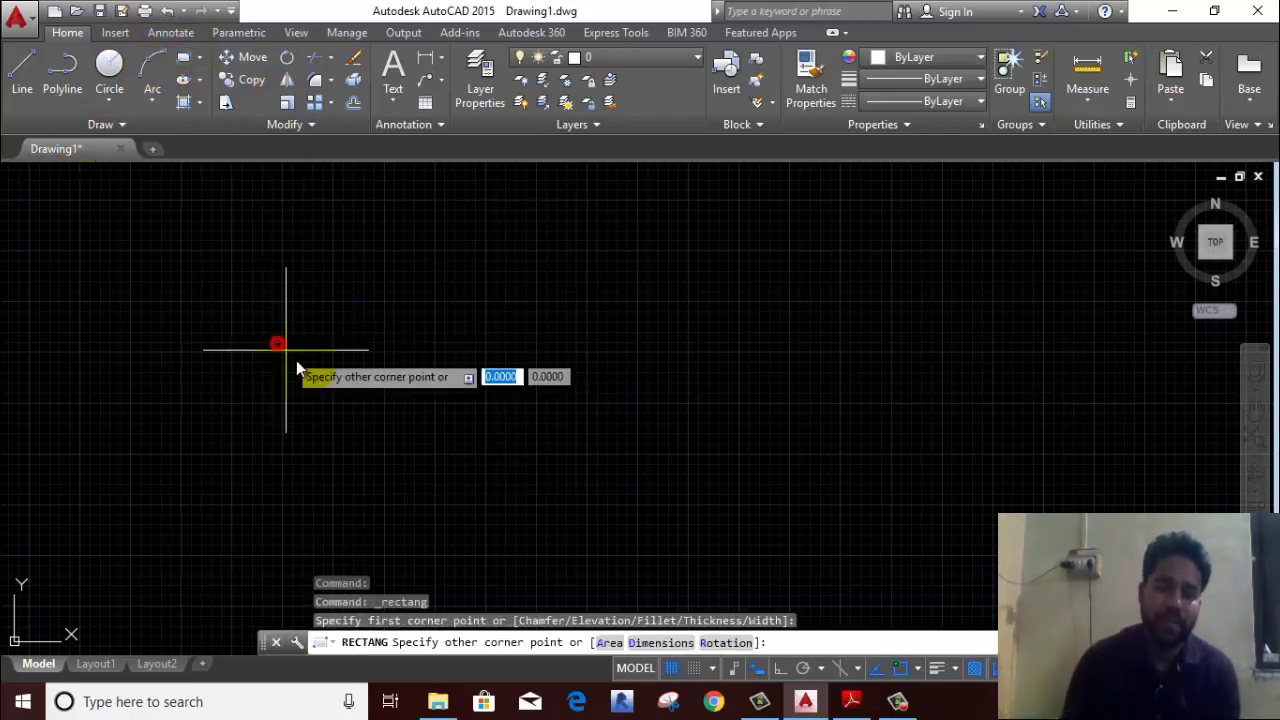
click(428, 435)
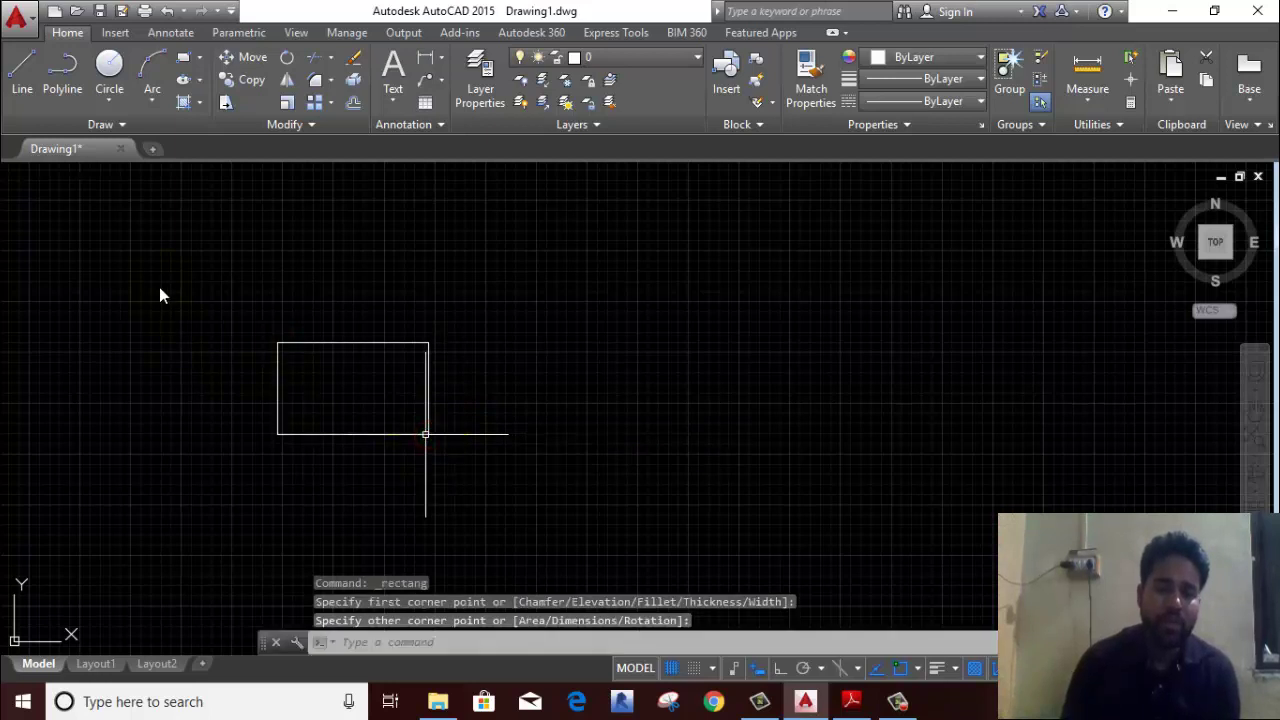
Step: Scale the rectangle by a factor of 2 about its bottom-edge midpoint
middle_drag(262, 358, 292, 346)
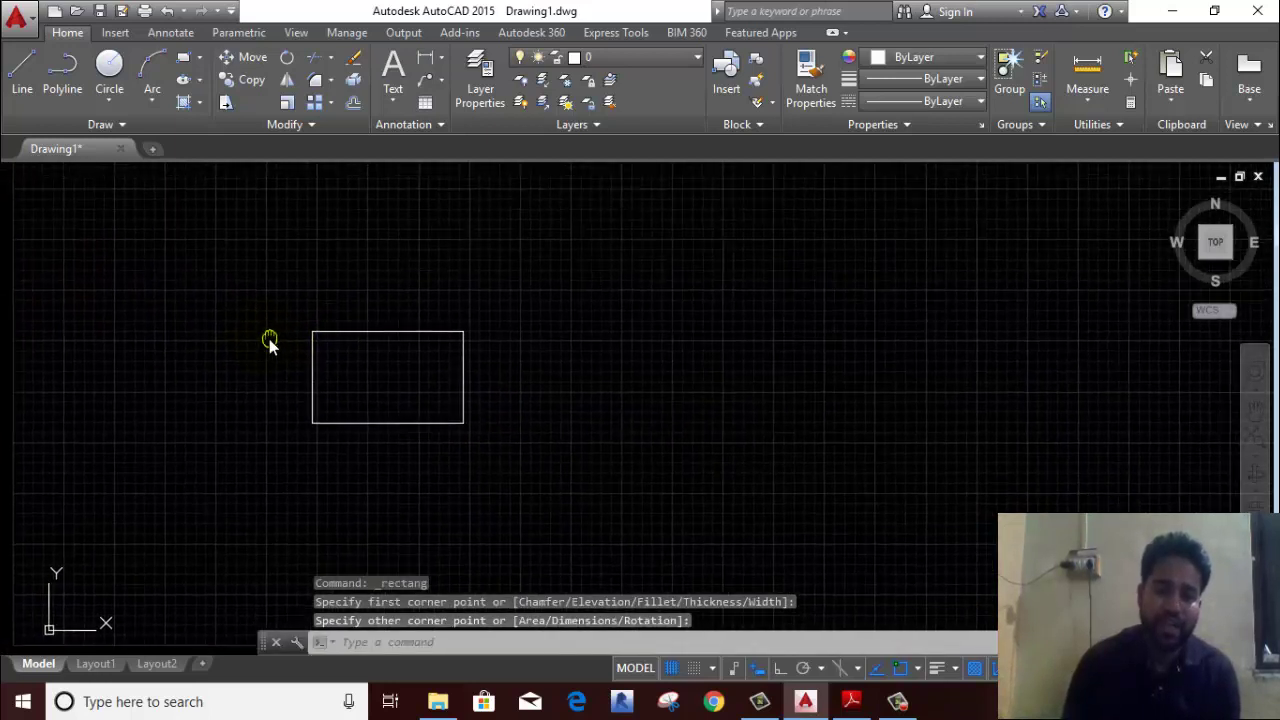
click(465, 282)
click(392, 383)
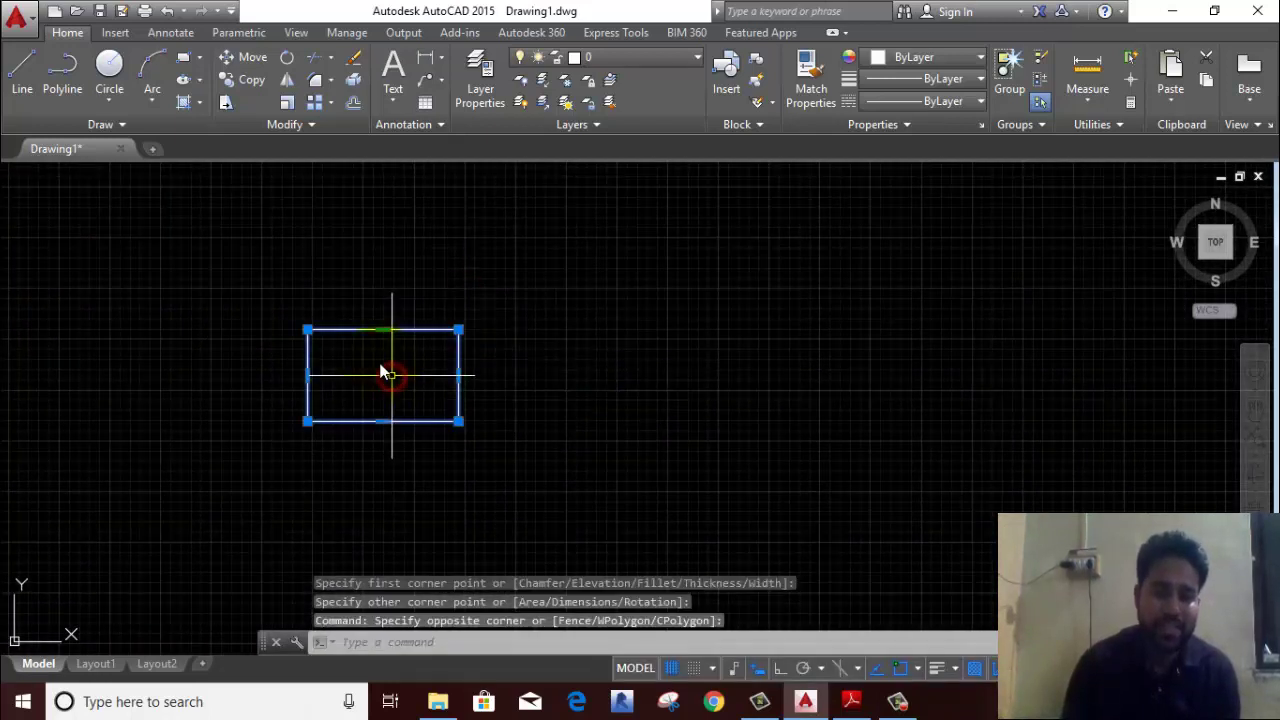
click(288, 104)
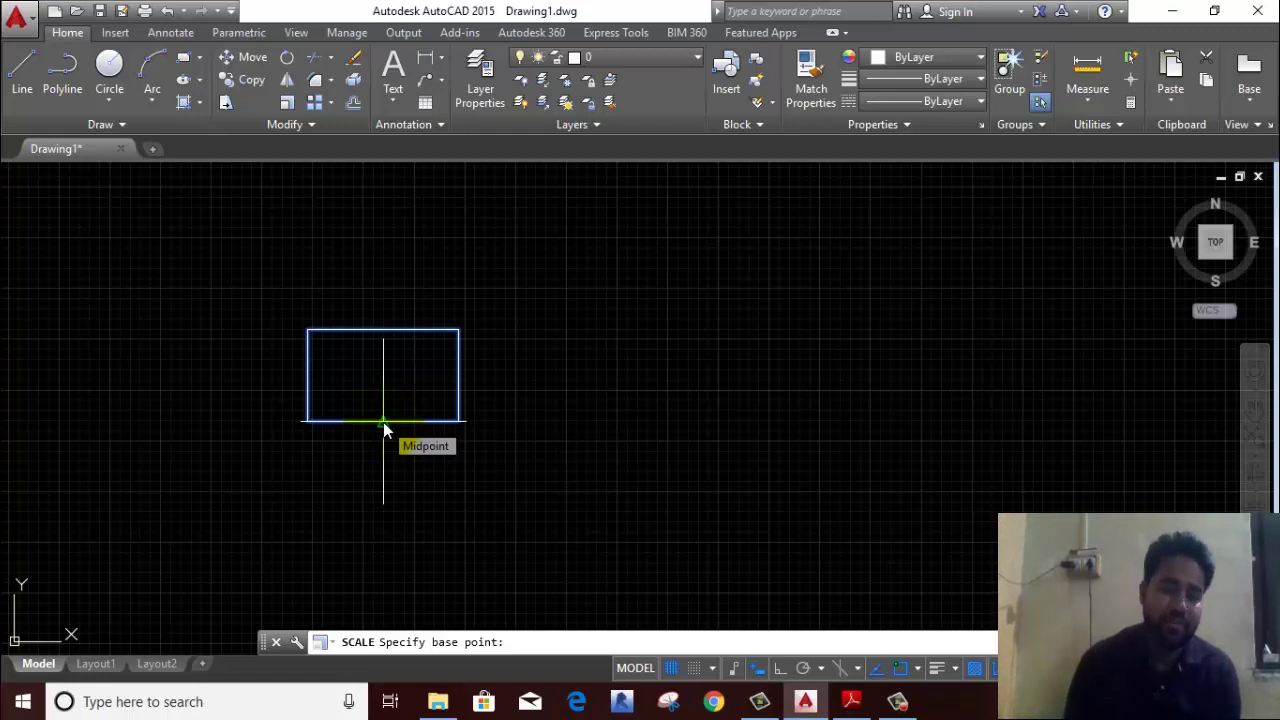
click(383, 421)
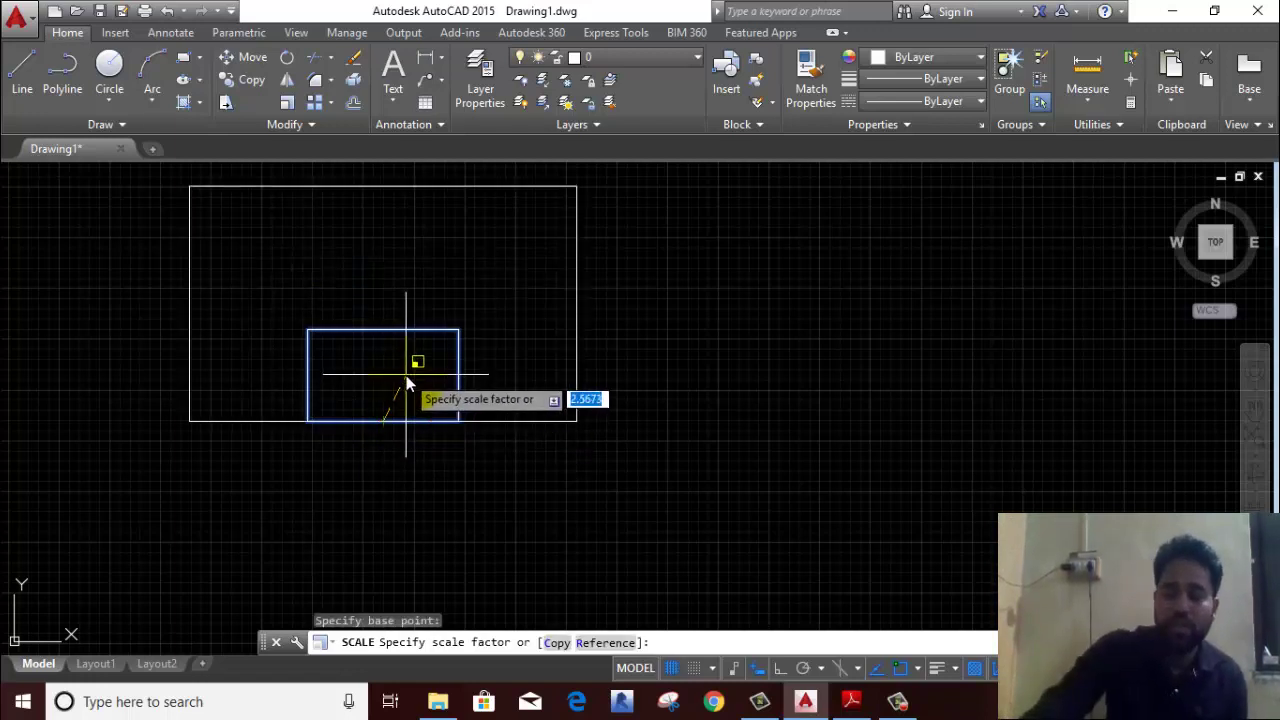
text(2)
key(Return)
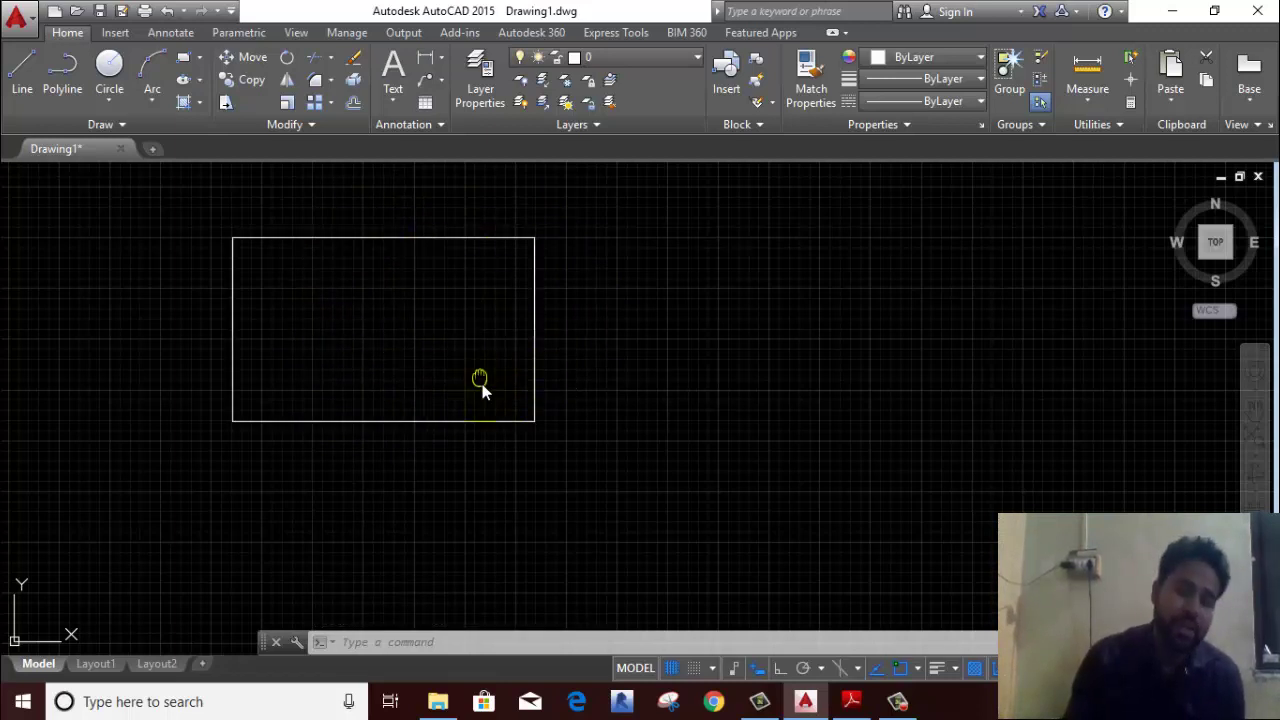
Step: Scale the rectangle by 2 again, using a base point inside it
middle_drag(480, 386, 493, 417)
click(646, 306)
click(514, 380)
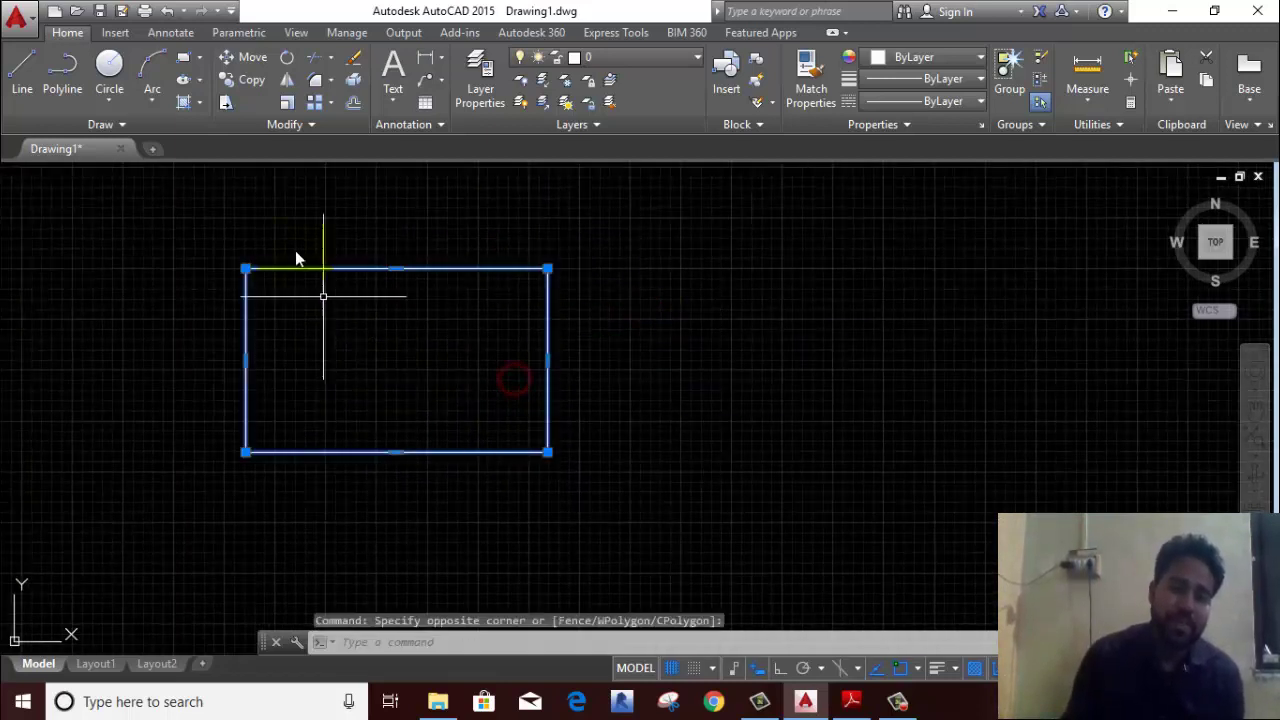
click(287, 101)
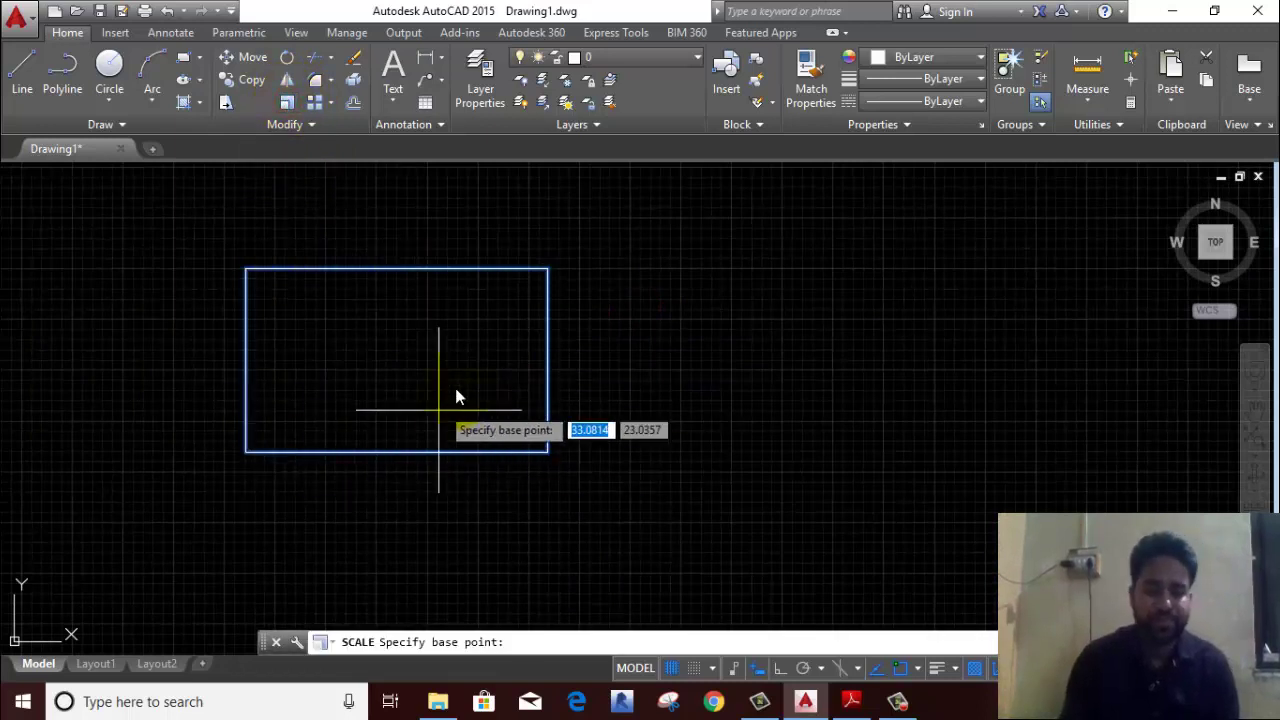
click(397, 357)
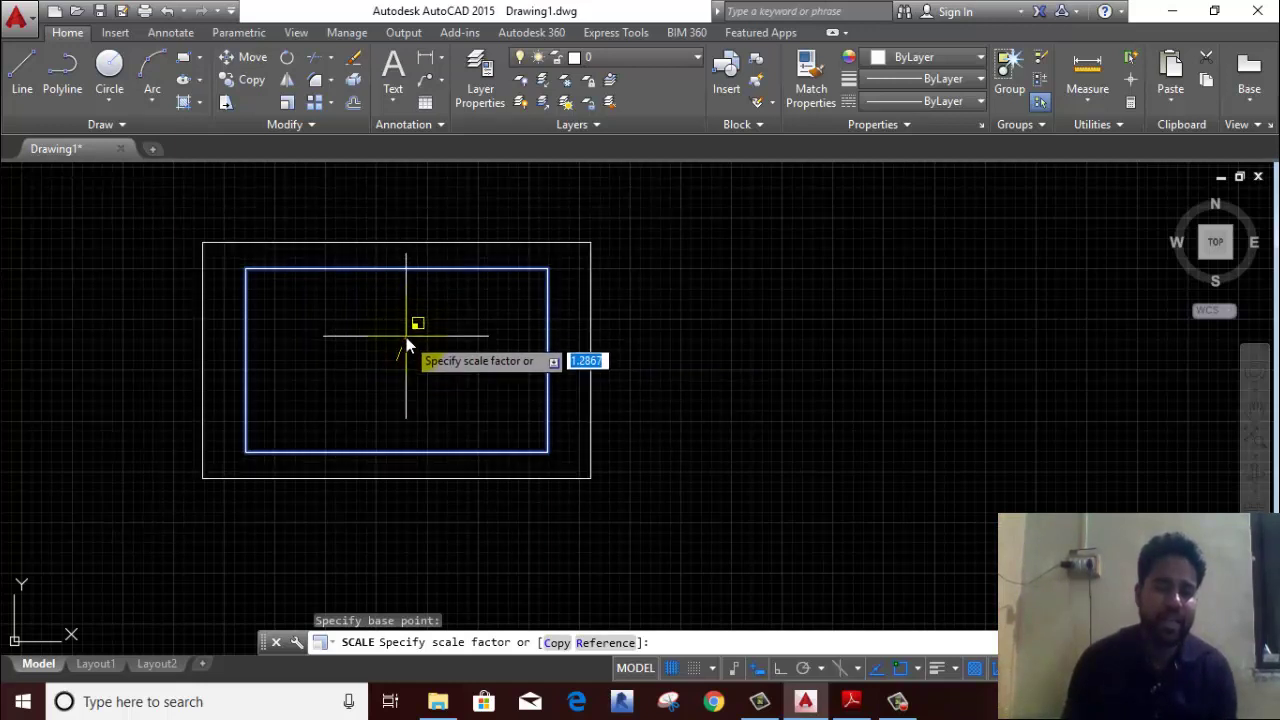
text(2)
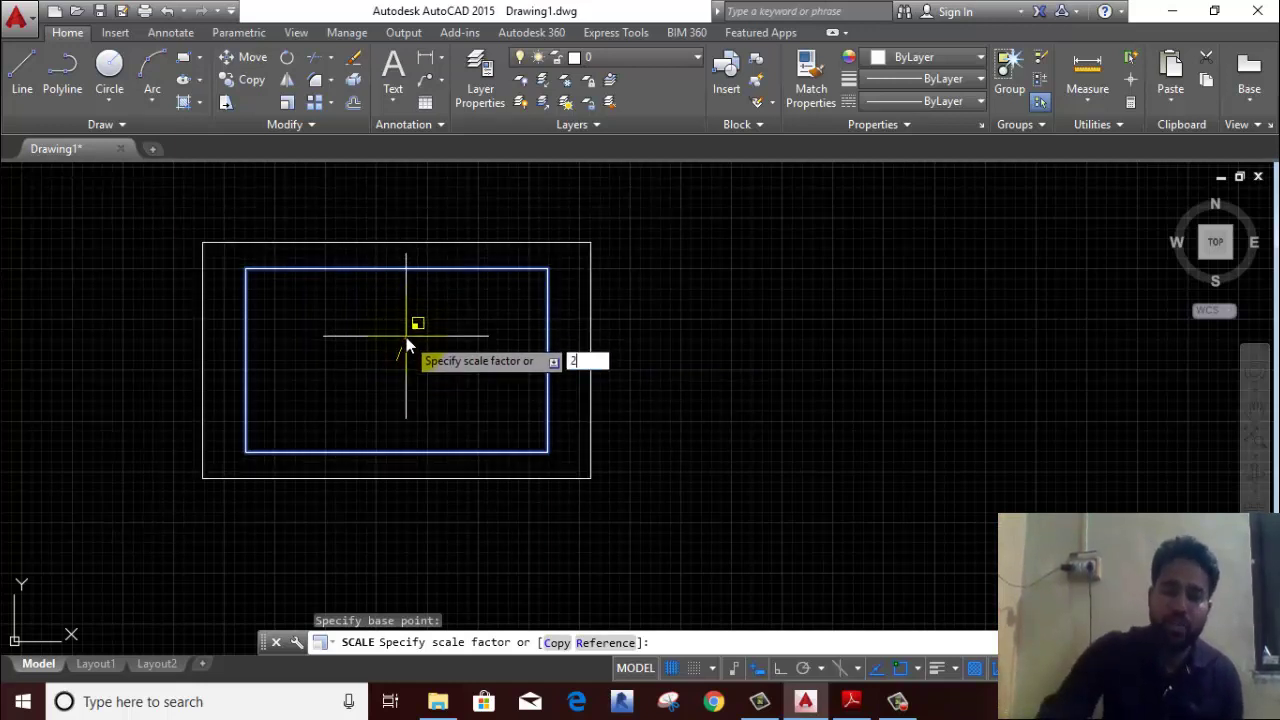
key(Return)
scroll(407, 342, down, 2)
click(733, 270)
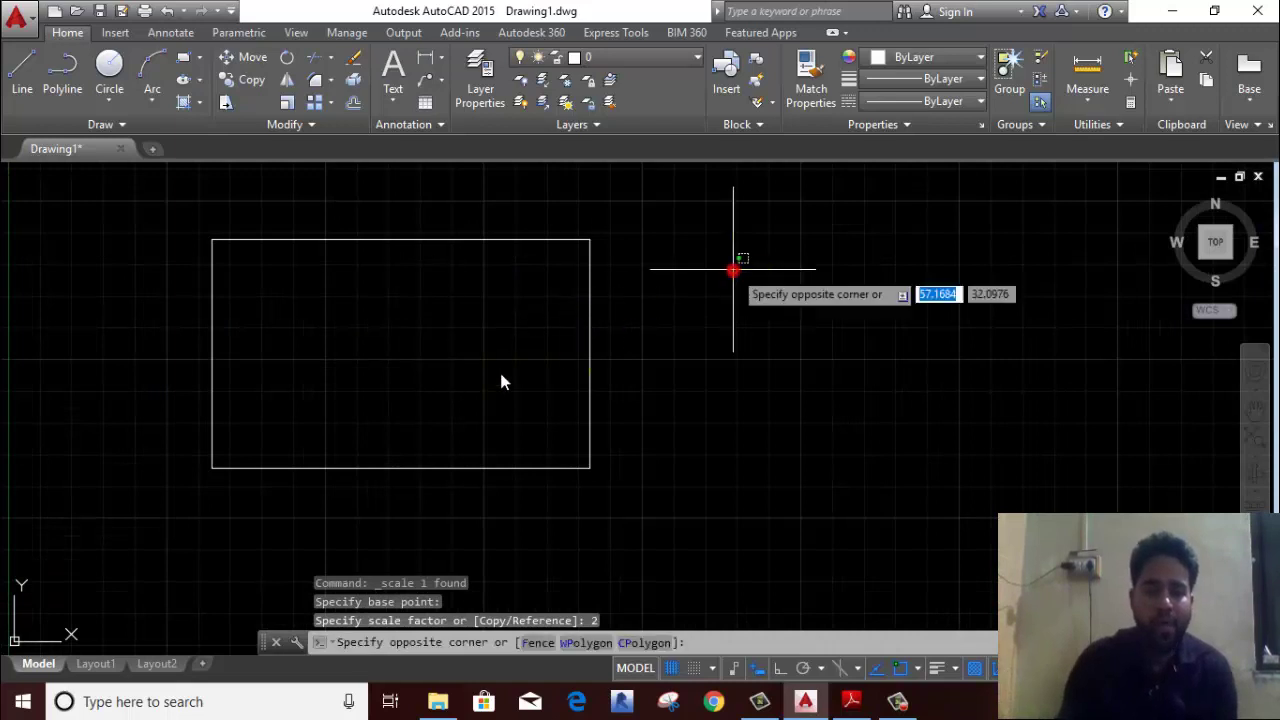
click(461, 387)
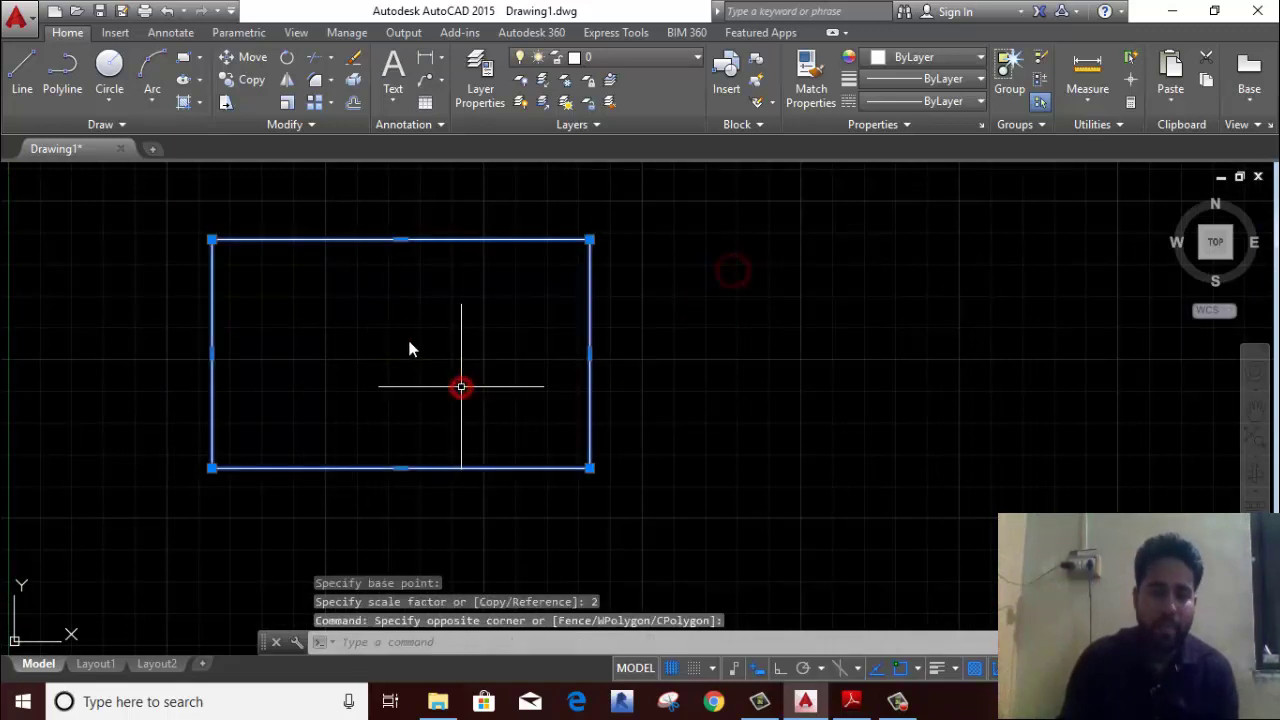
Step: Scale the rectangle by 0.5 about the midpoint of its bottom edge
click(287, 102)
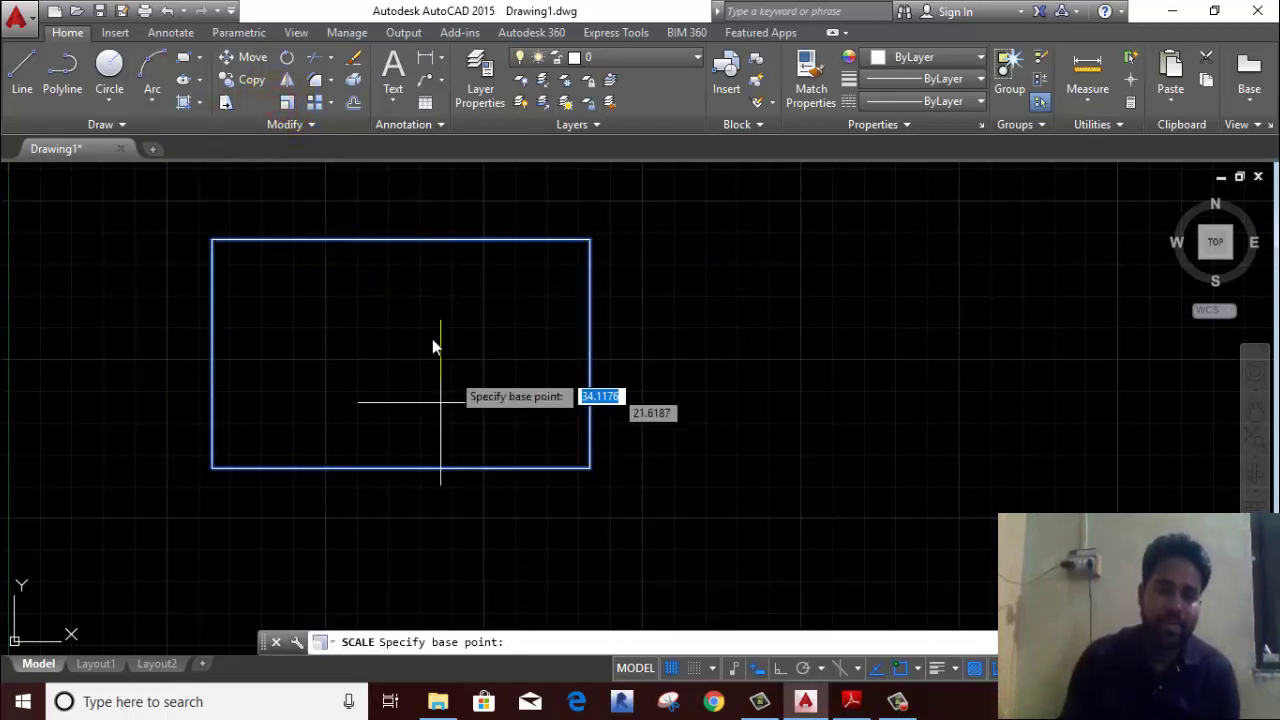
click(400, 468)
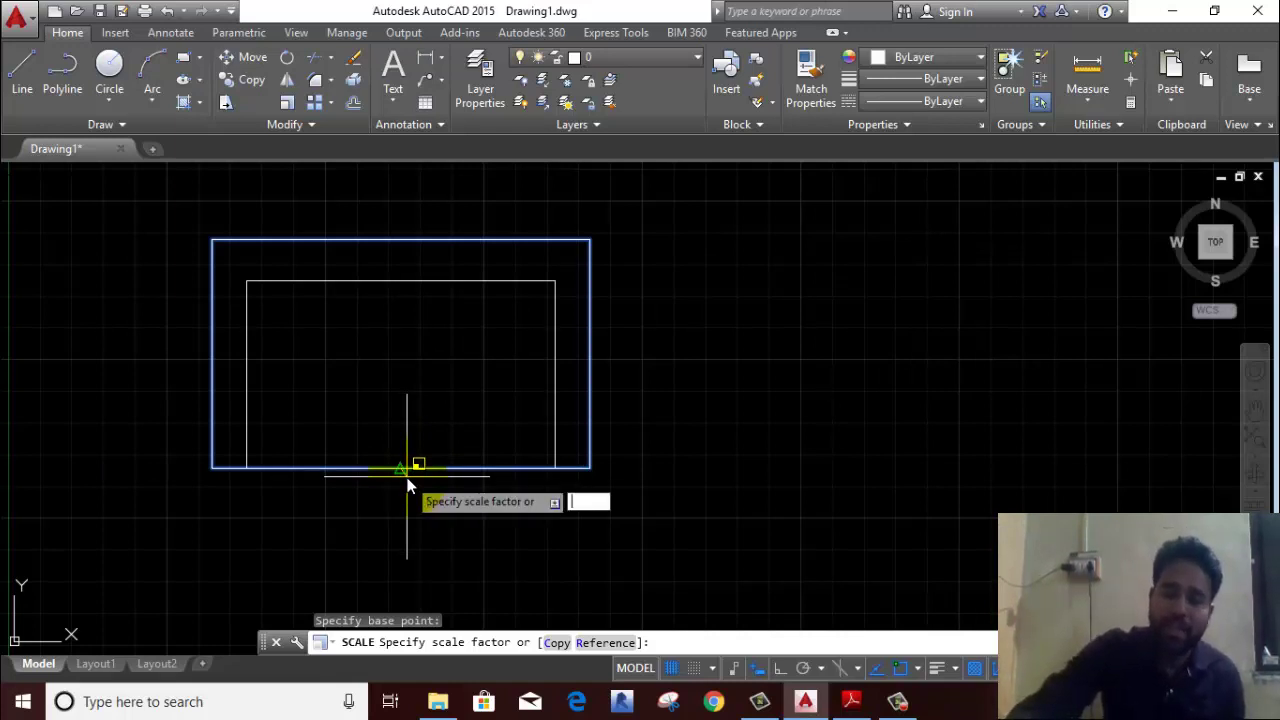
text(0.5)
key(Return)
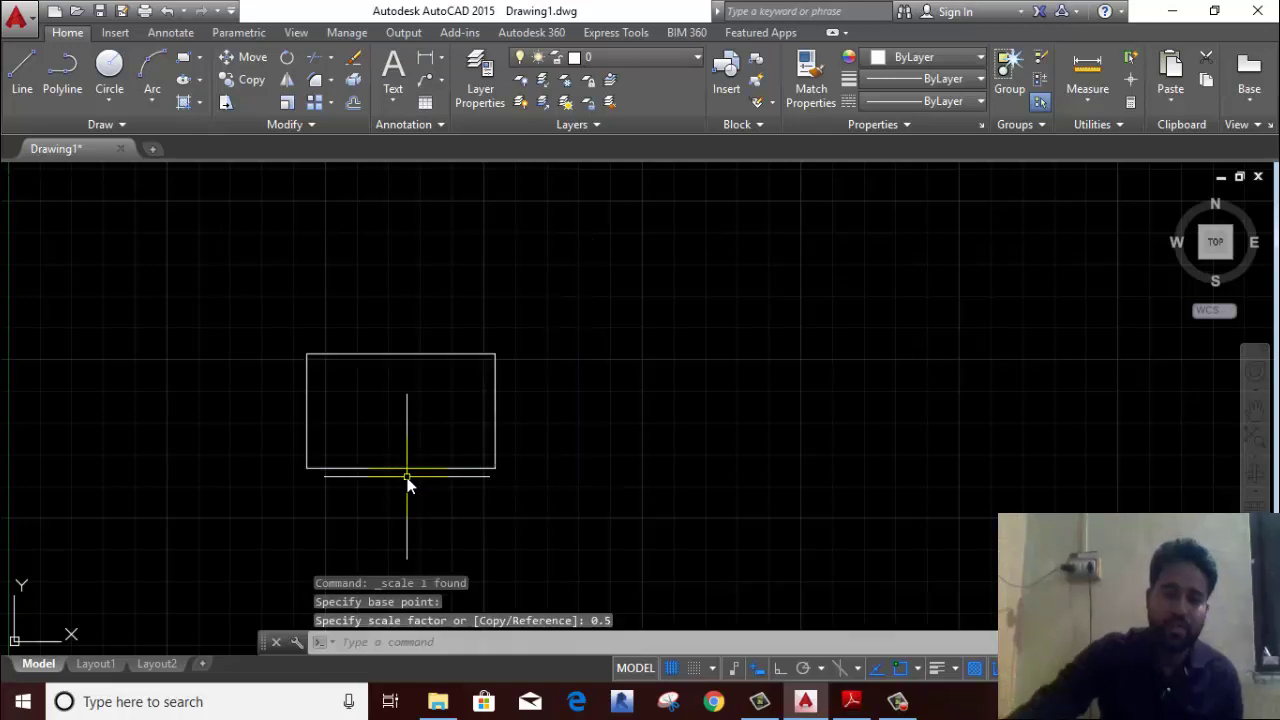
middle_drag(420, 409, 514, 420)
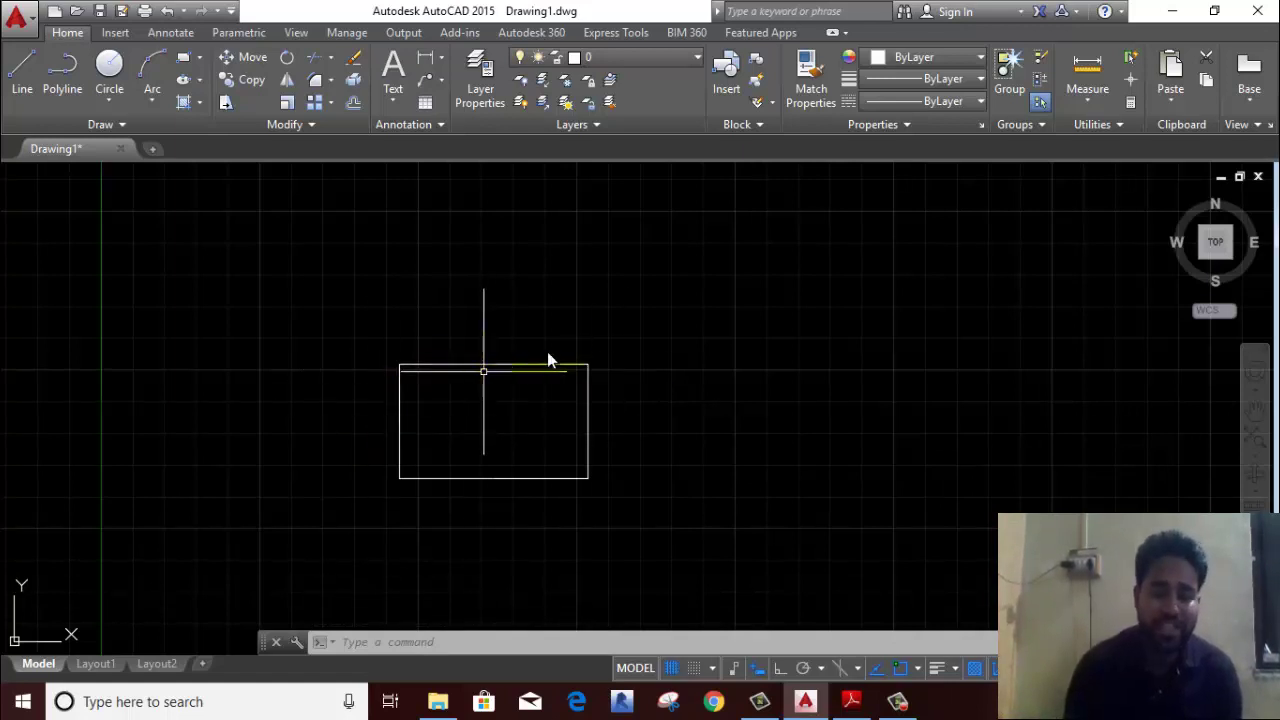
Step: Make a copy scaled by 2 from the bottom-edge midpoint, keeping the original rectangle
click(643, 323)
click(560, 402)
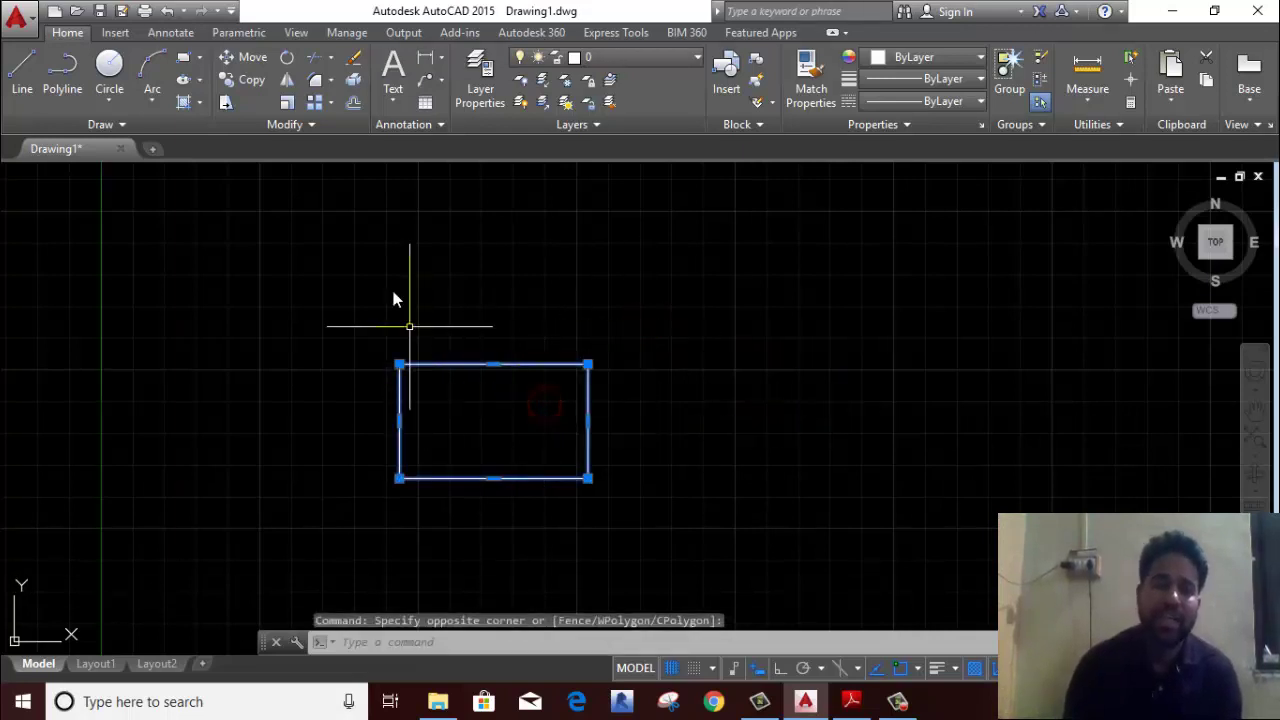
click(287, 104)
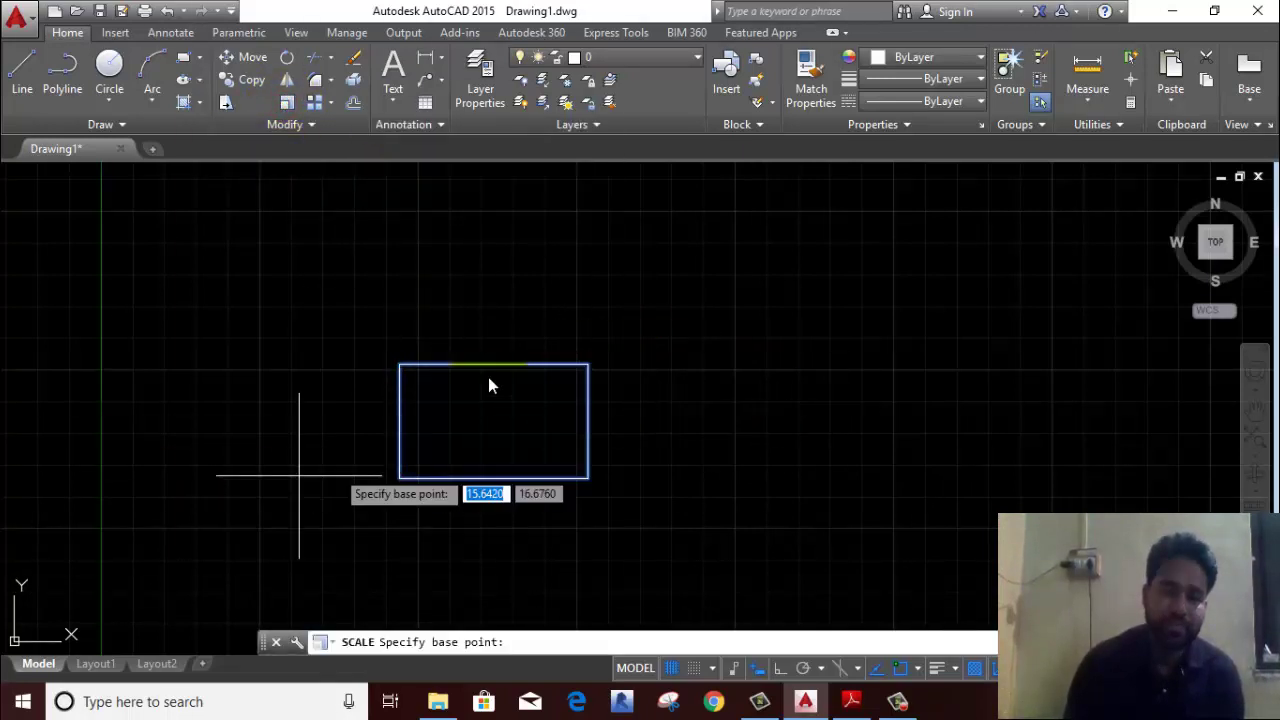
click(493, 479)
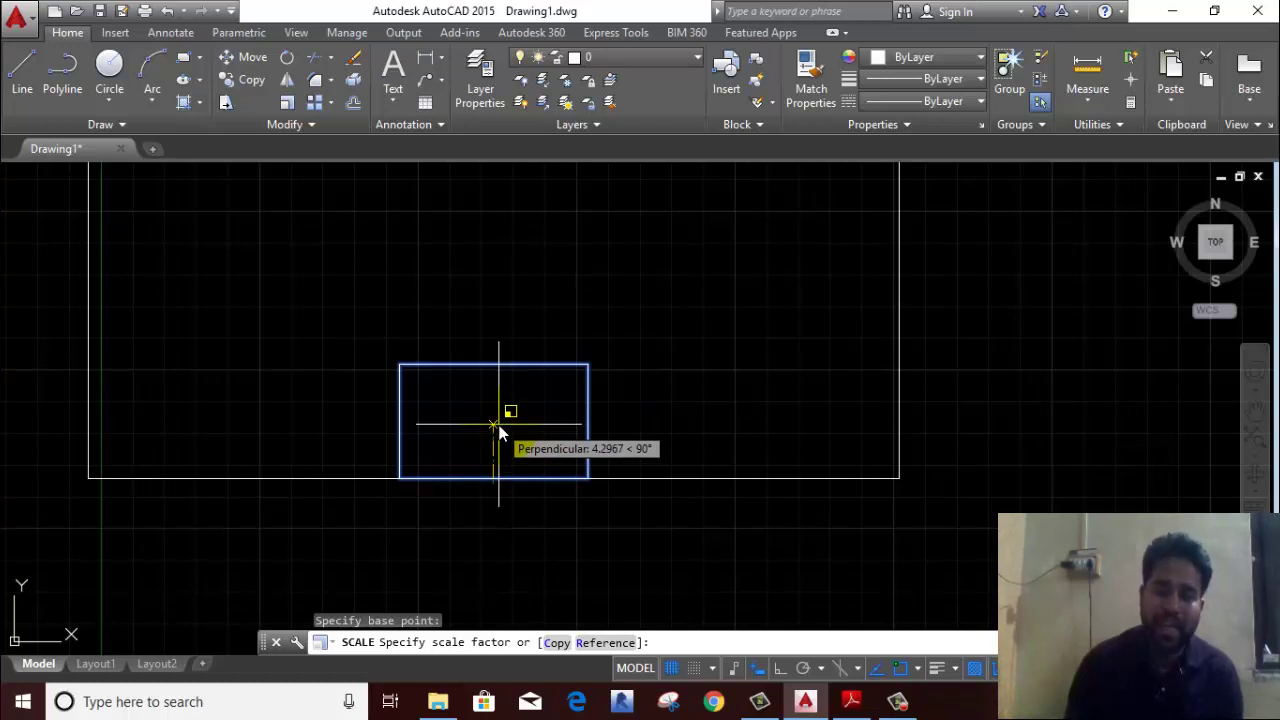
right_click(497, 427)
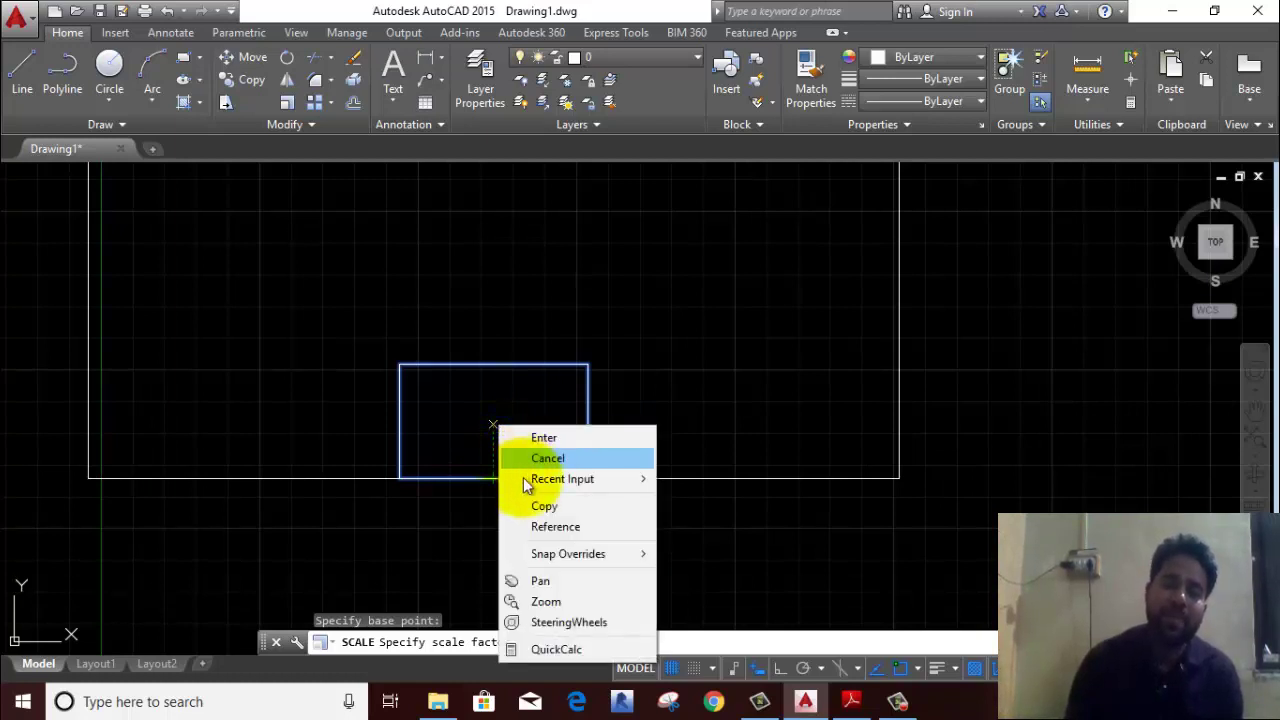
click(542, 508)
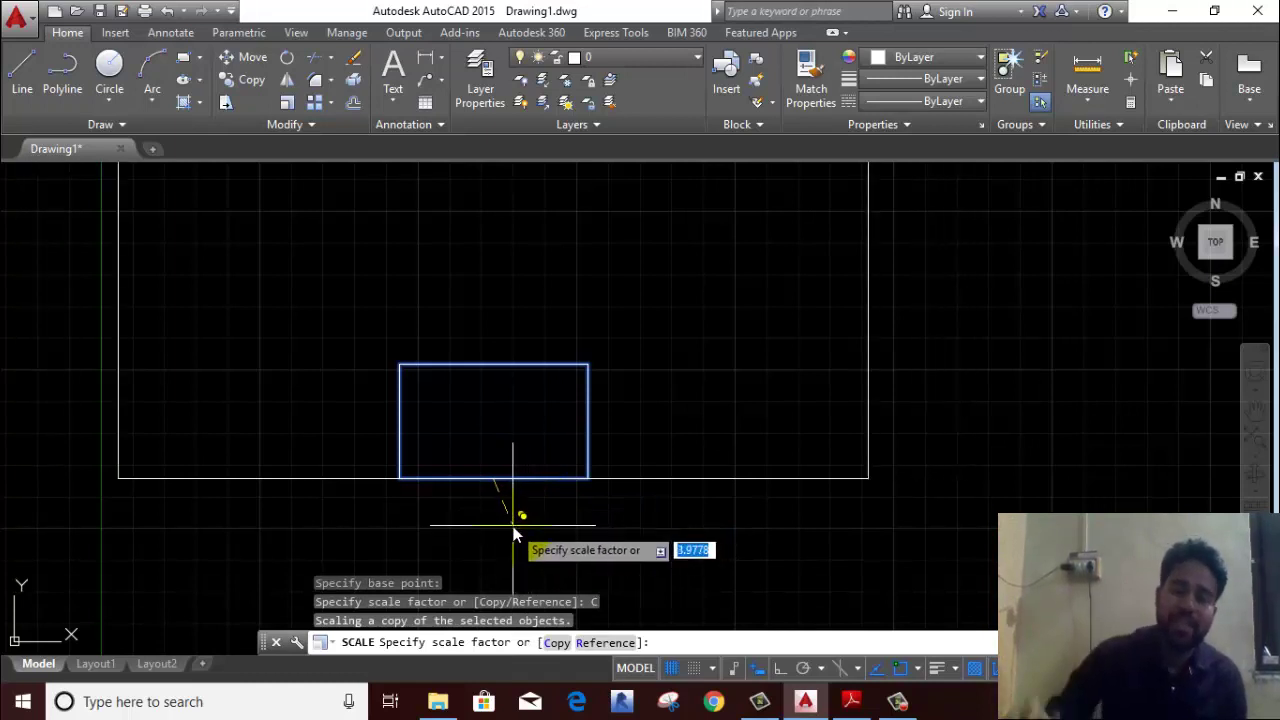
text(2)
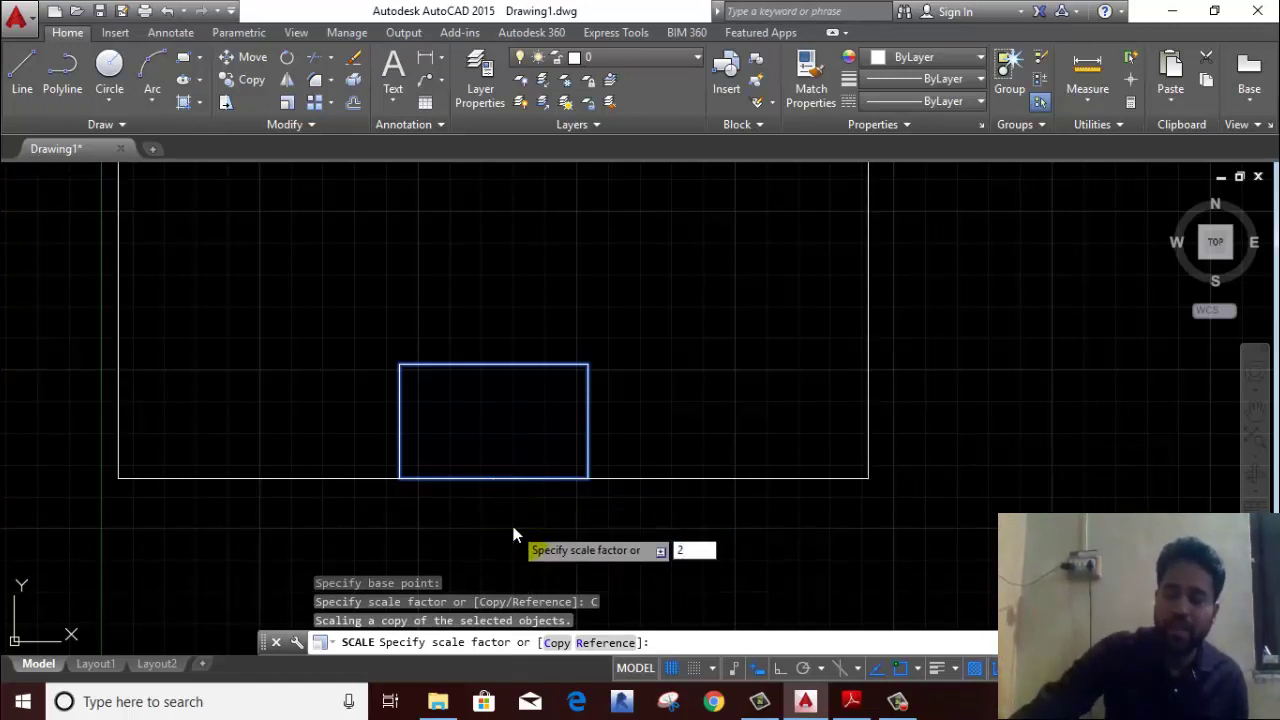
key(Return)
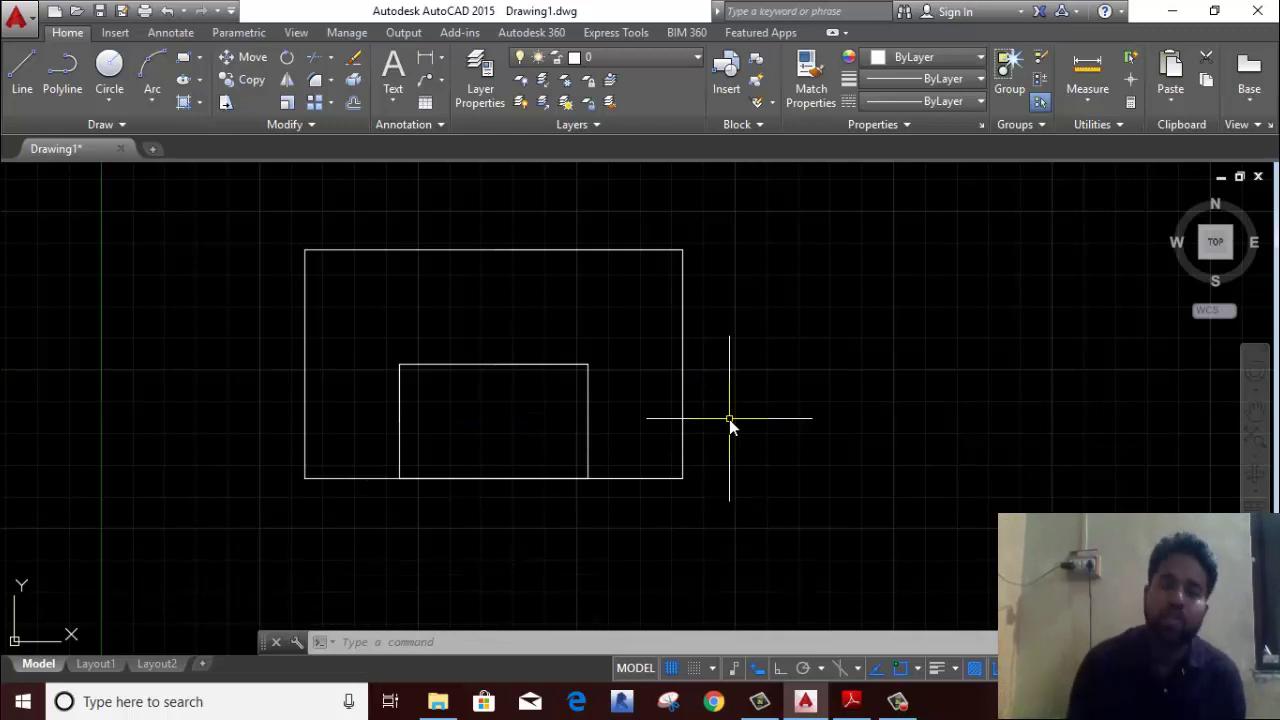
Step: Erase the large outer rectangle
click(714, 322)
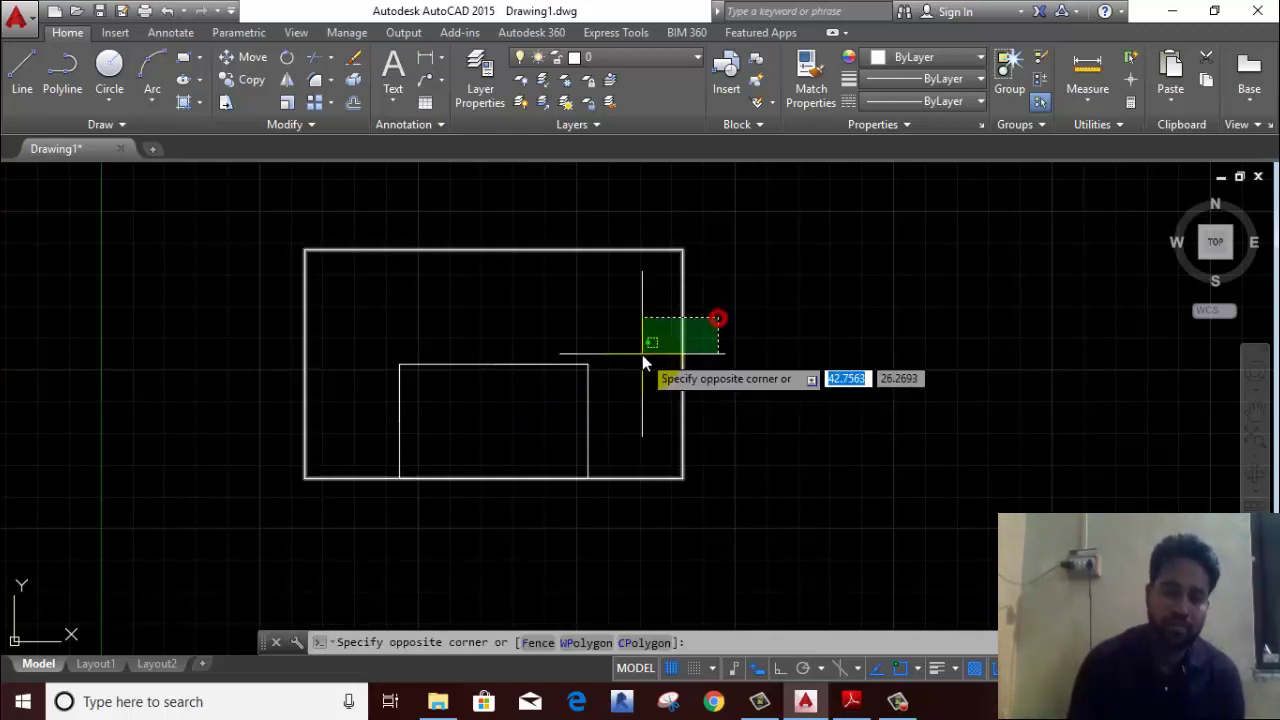
click(642, 354)
right_click(765, 330)
click(818, 345)
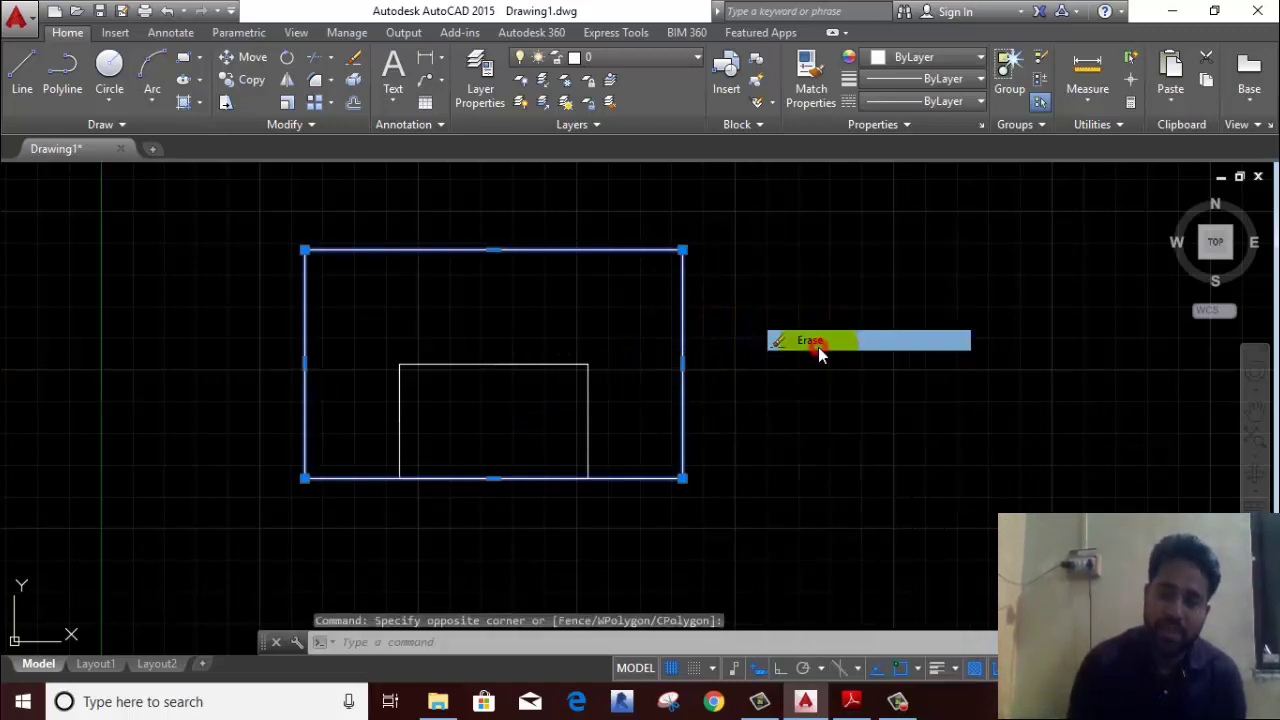
Step: Scale a copy of the small rectangle by 2 from its bottom-edge midpoint
click(609, 352)
click(570, 391)
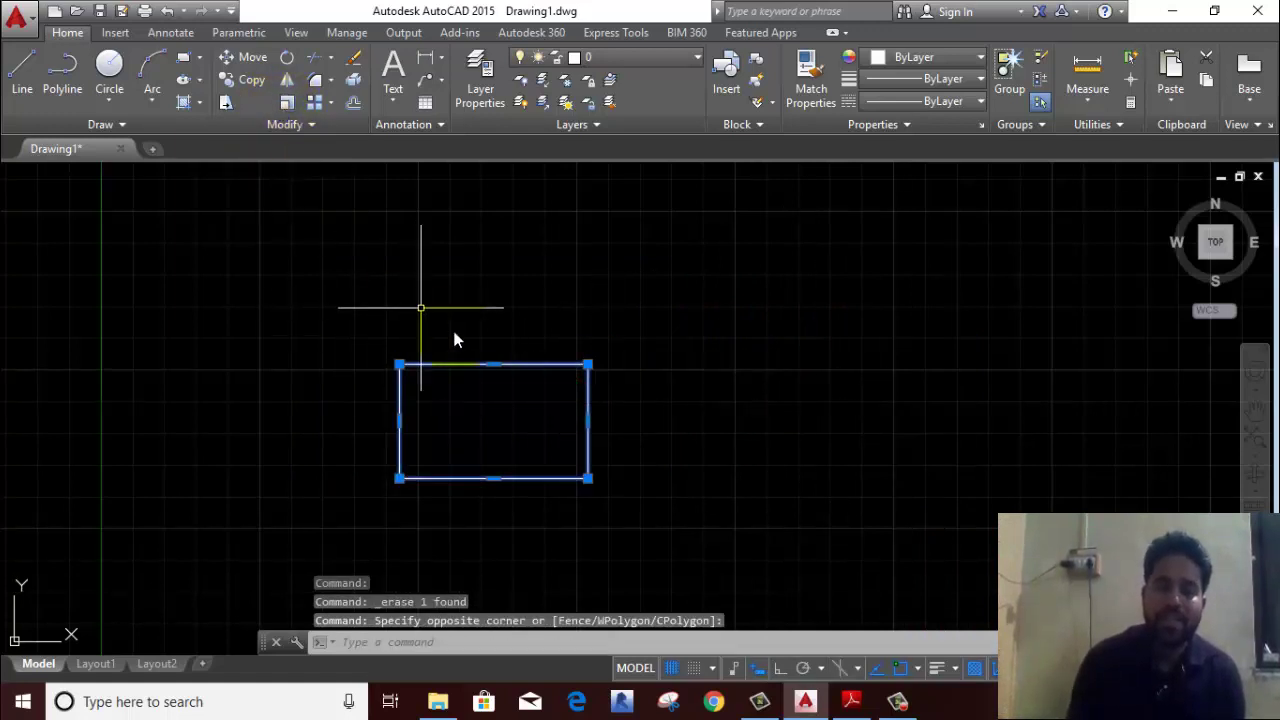
text(s)
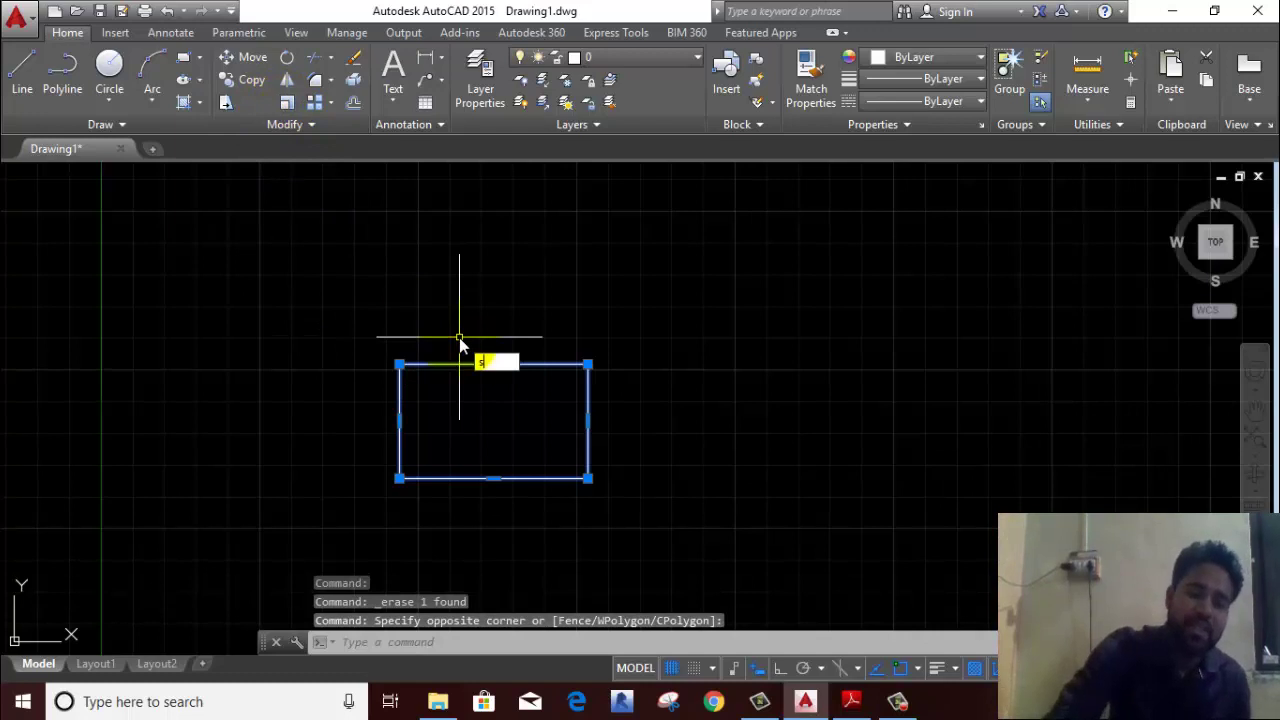
text(c)
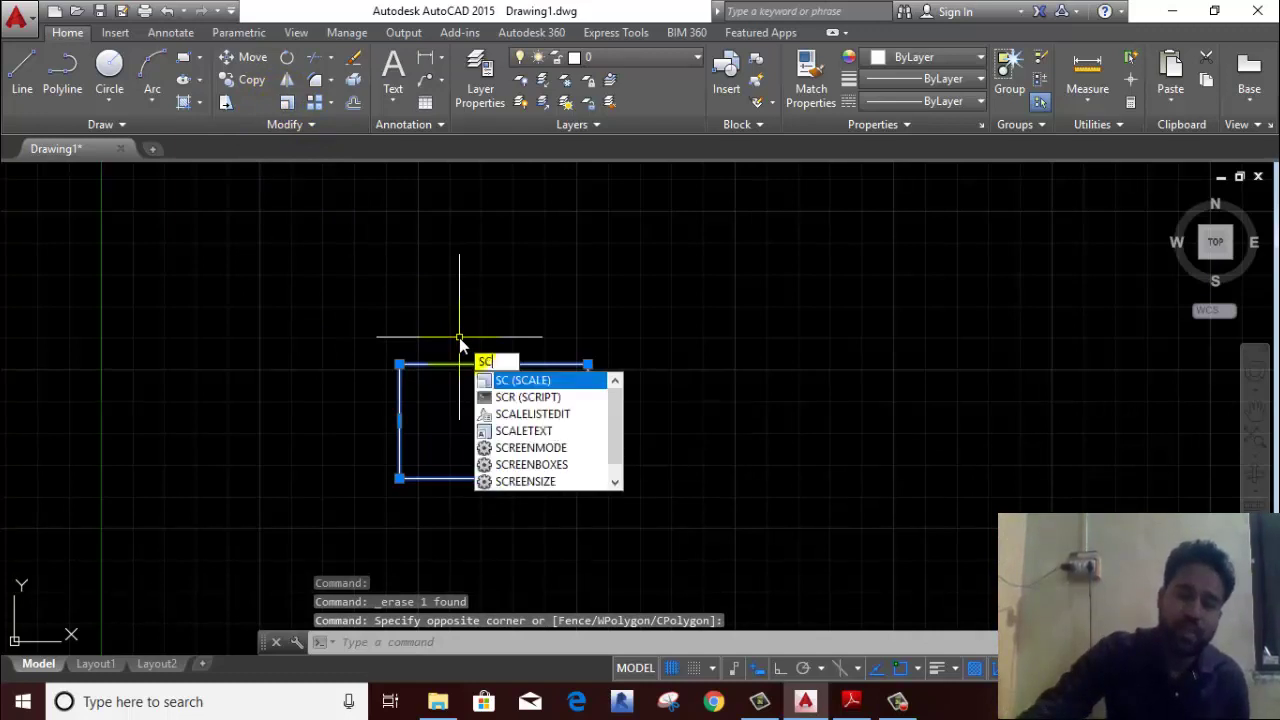
key(Return)
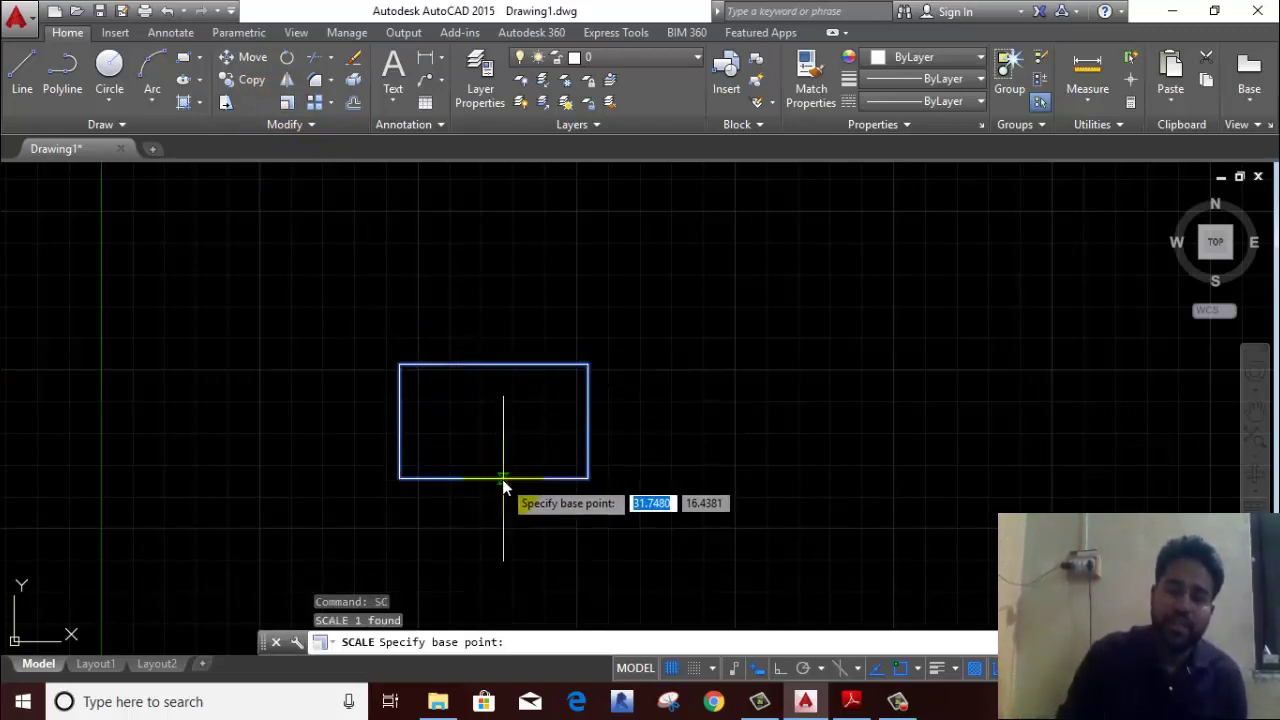
click(494, 478)
right_click(497, 458)
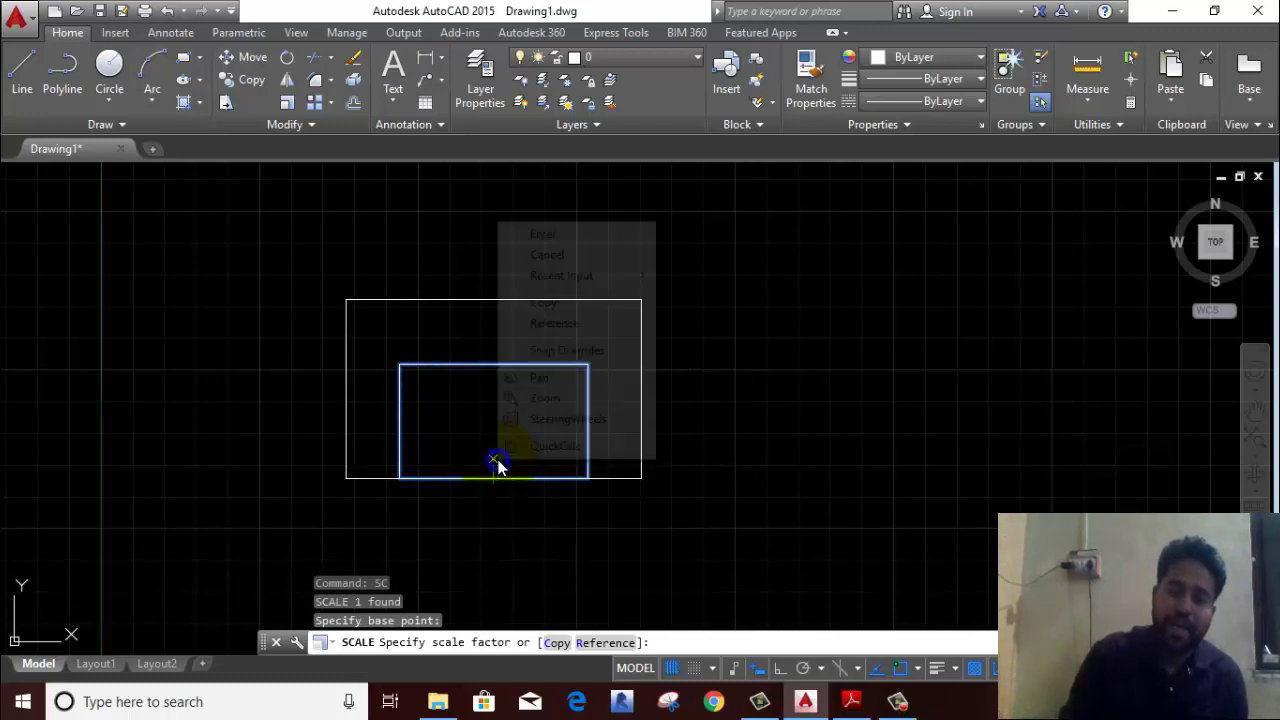
click(540, 302)
text(2)
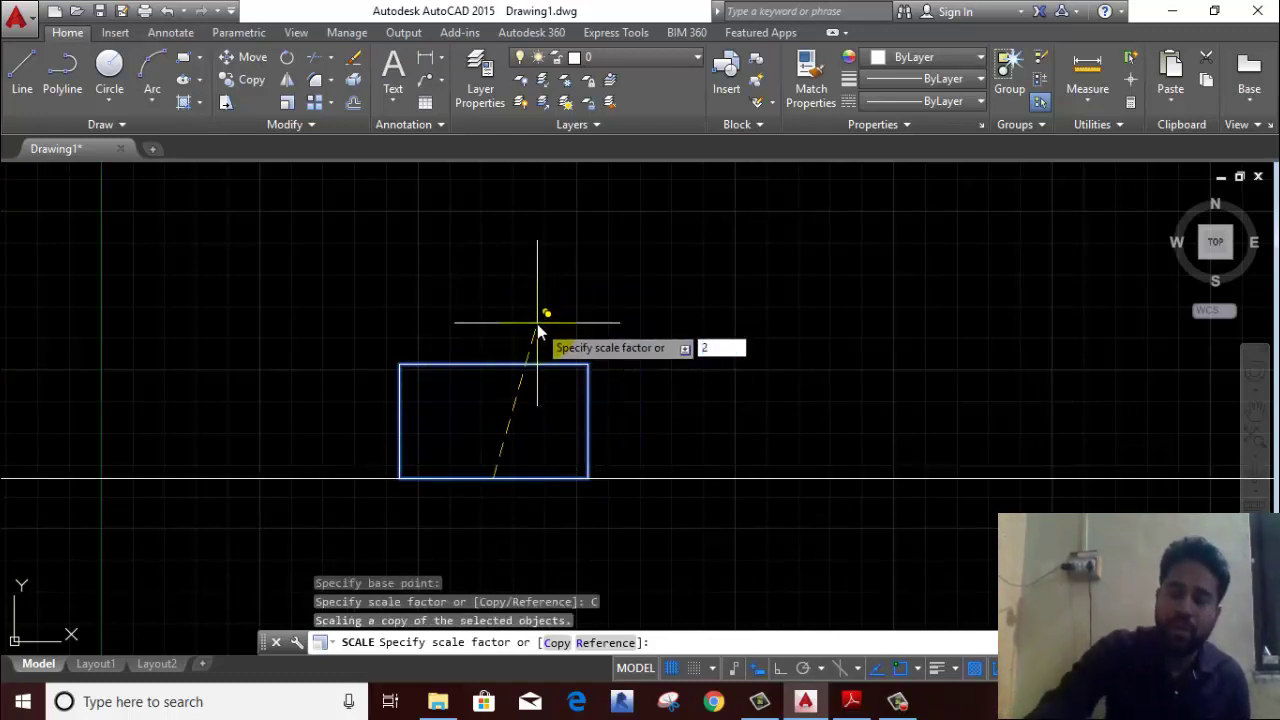
key(Return)
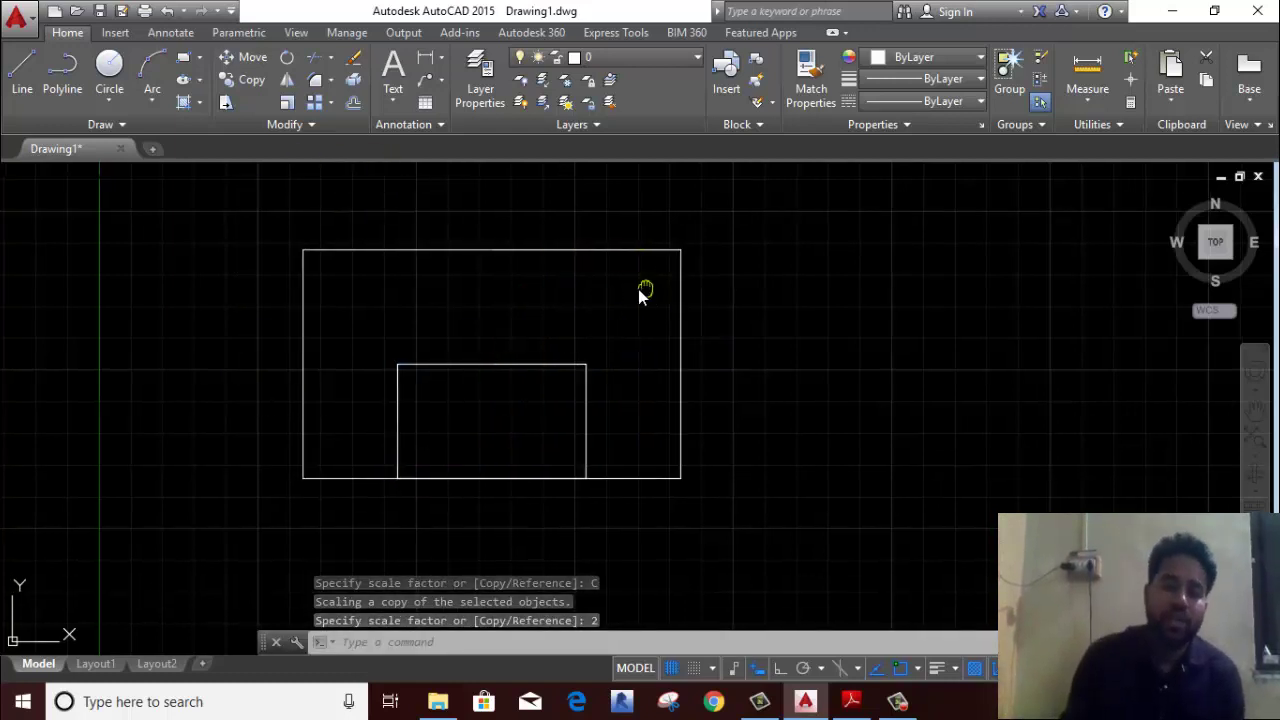
middle_drag(646, 291, 290, 297)
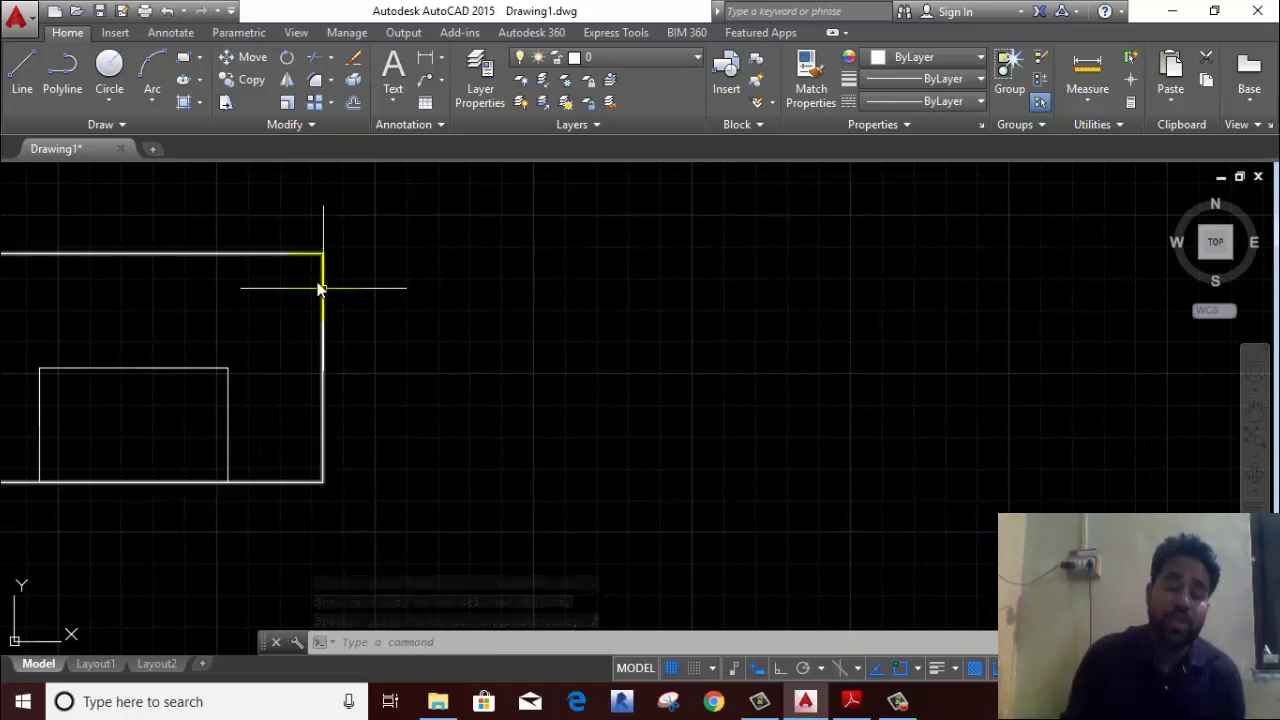
Step: Draw a horizontal line right of the rectangles and select it
click(24, 70)
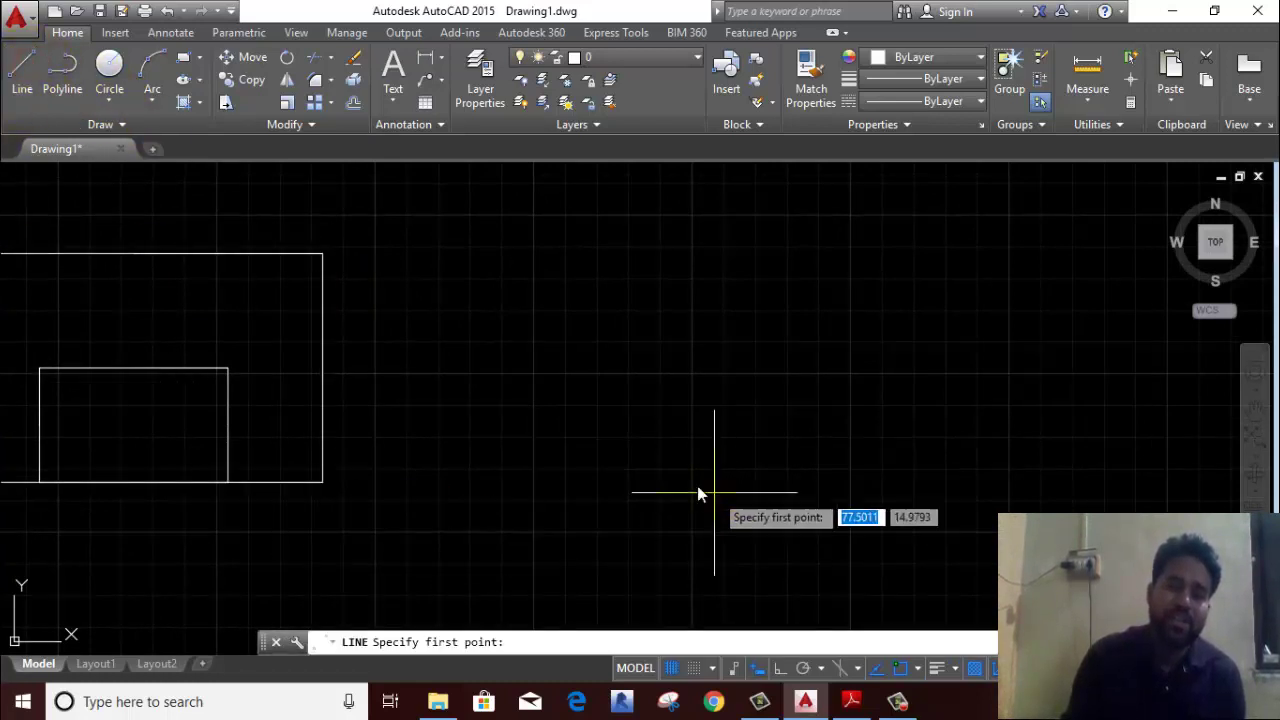
click(564, 419)
click(741, 418)
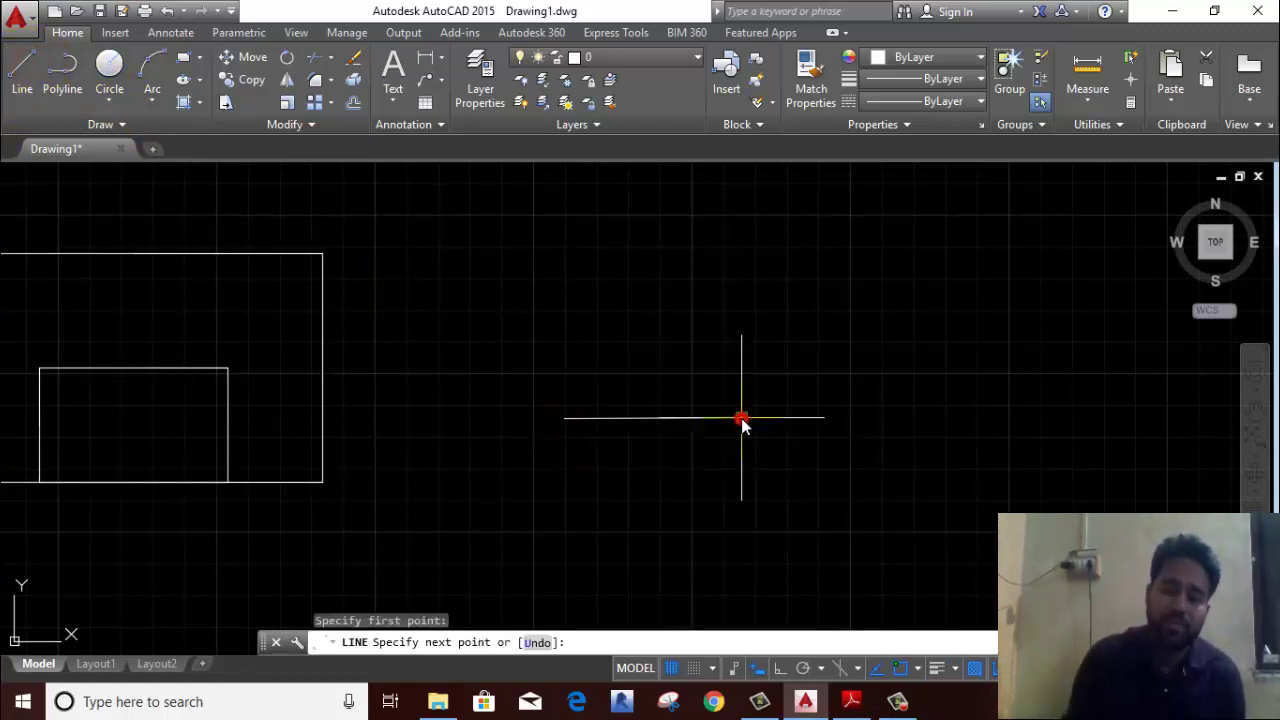
key(Return)
click(766, 374)
click(697, 477)
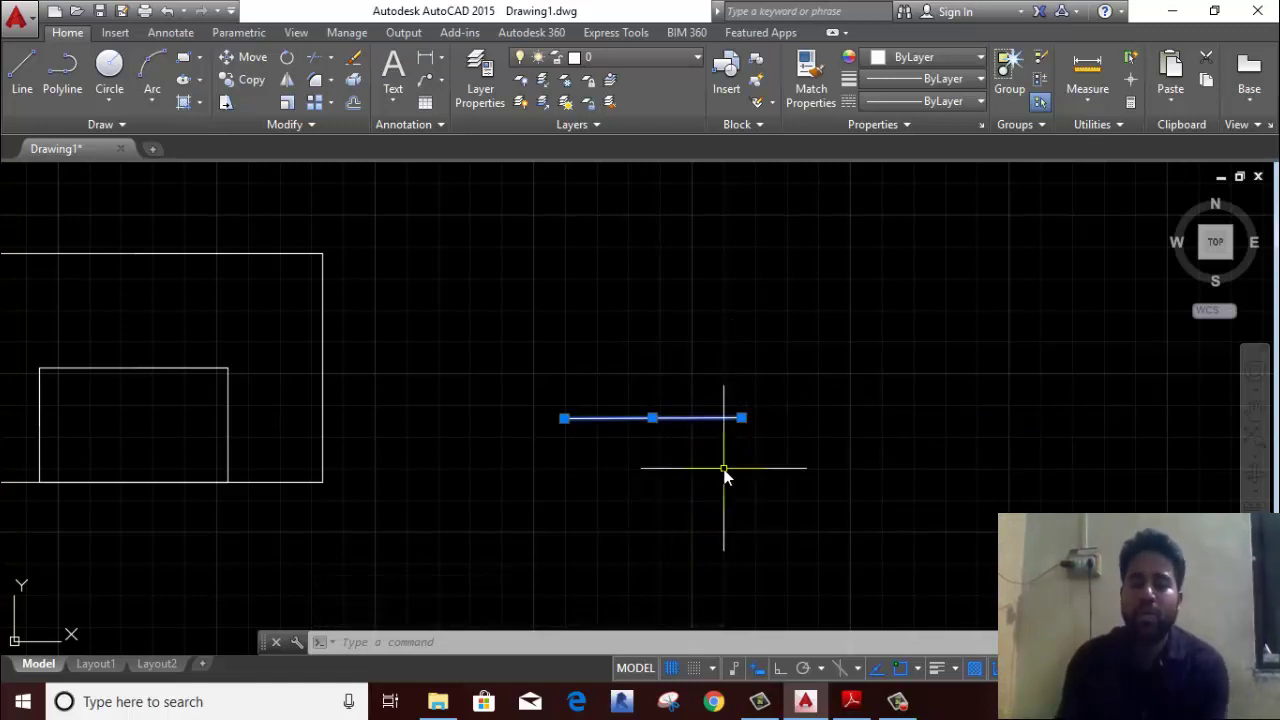
middle_drag(727, 472, 618, 460)
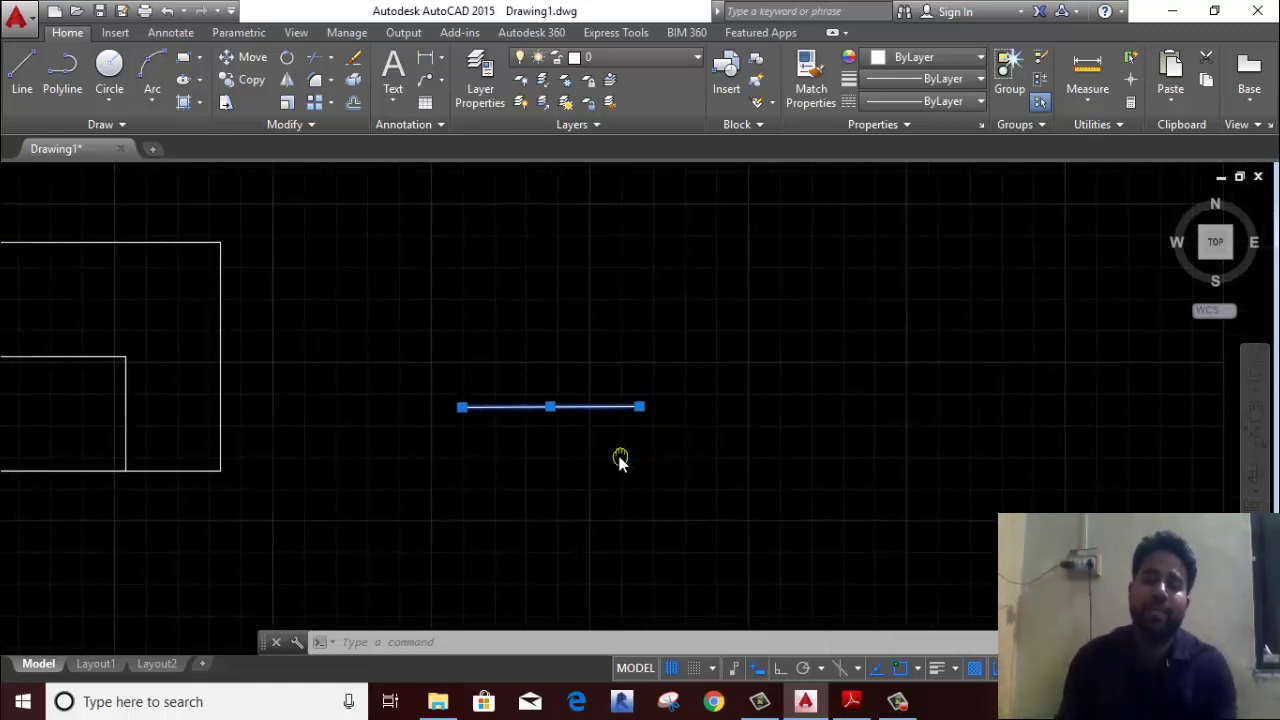
click(285, 103)
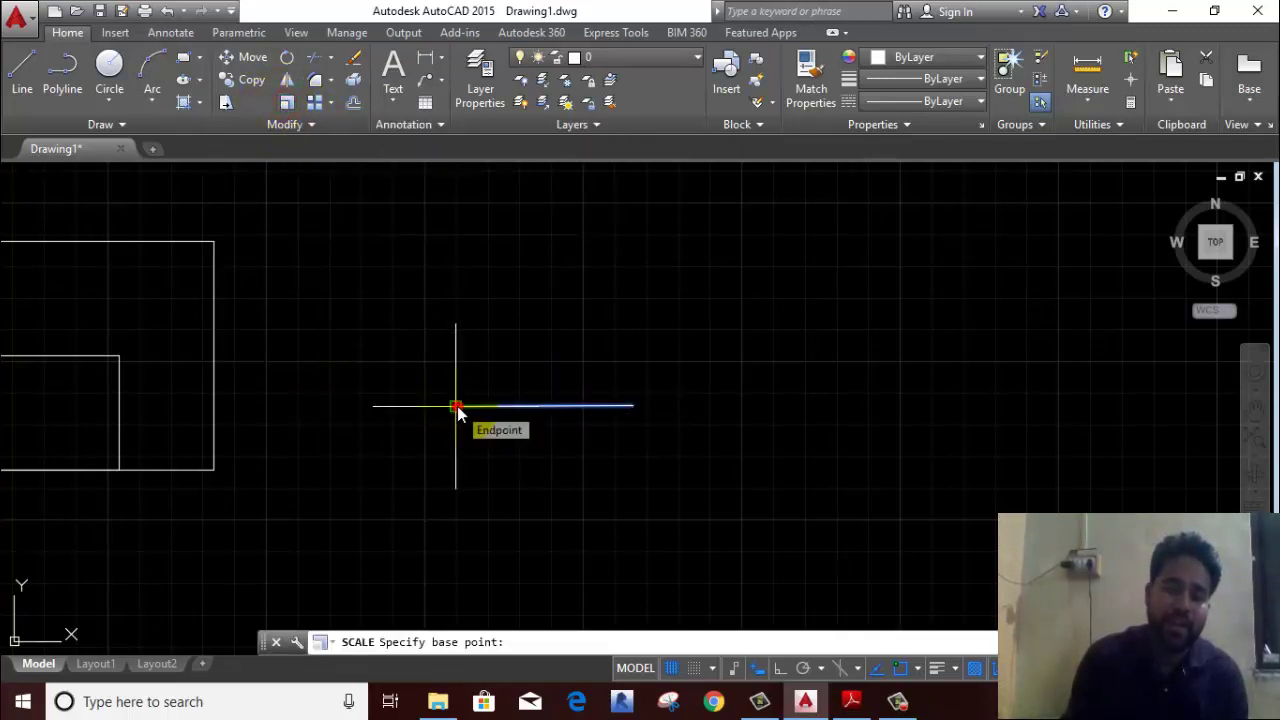
Step: Scale the line from its left end with the Reference option to length 30
click(457, 406)
right_click(457, 406)
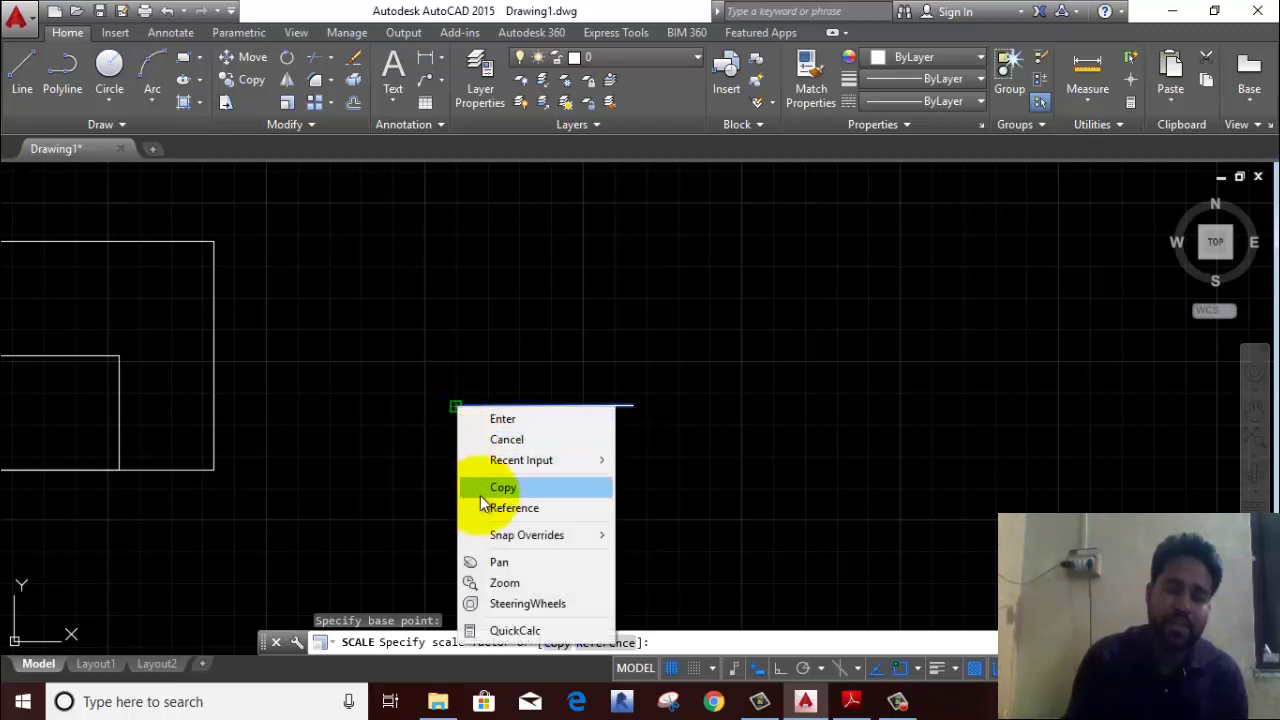
click(514, 508)
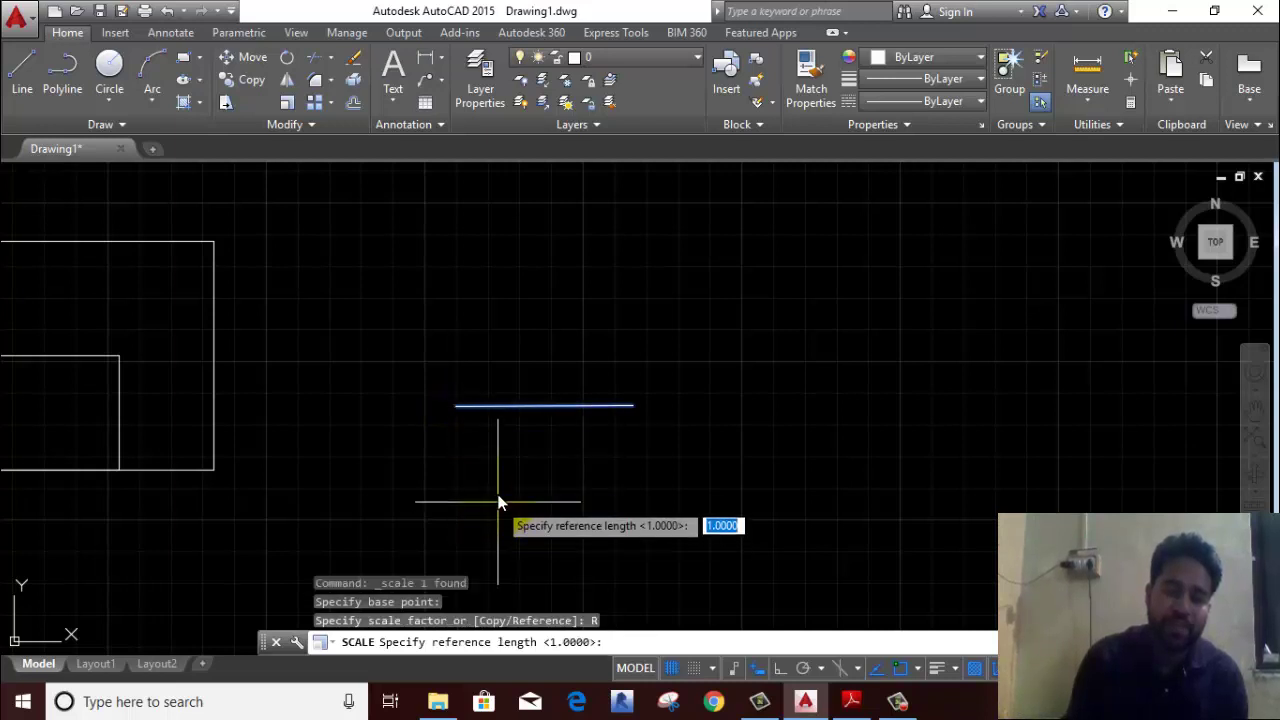
click(456, 407)
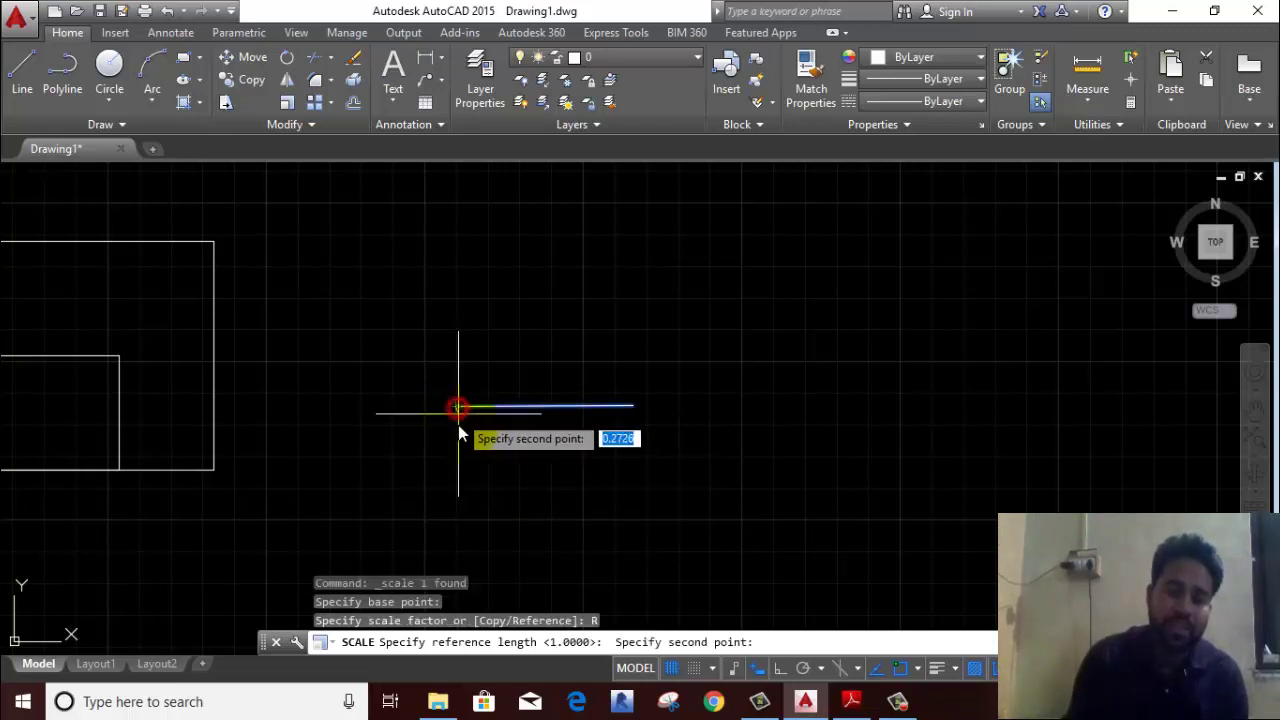
click(633, 409)
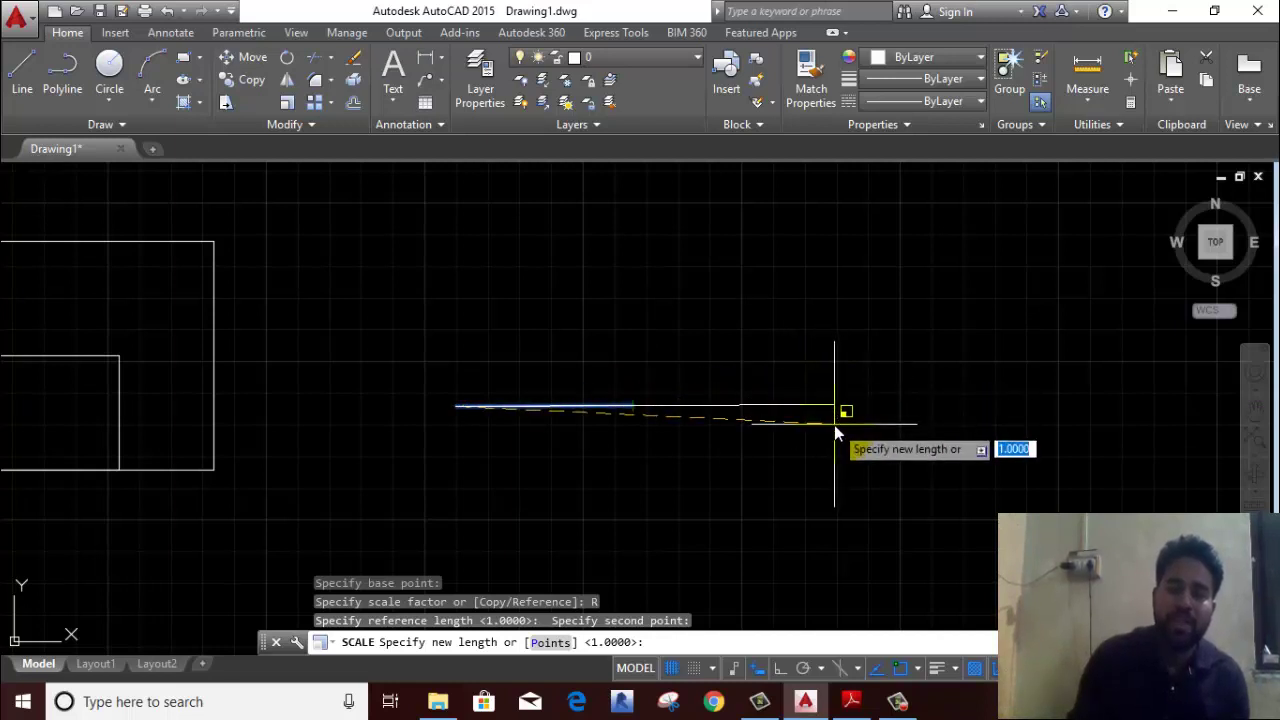
text(50)
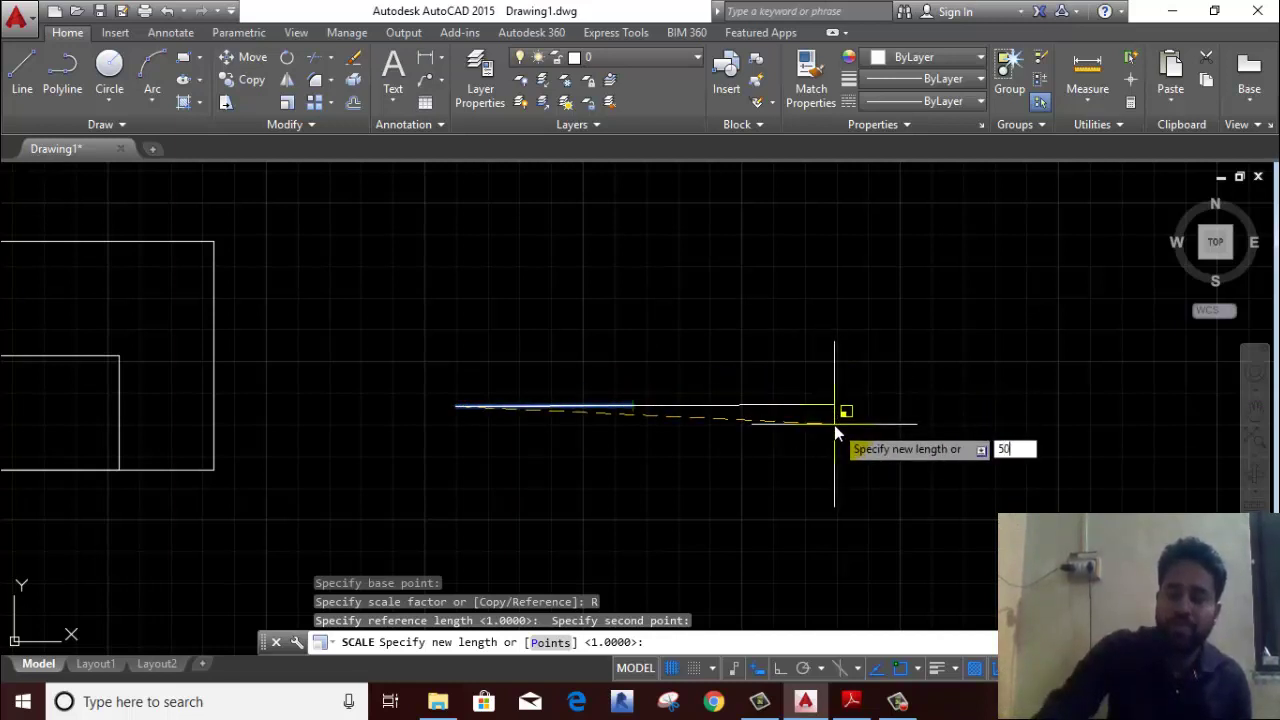
key(BackSpace)
key(BackSpace)
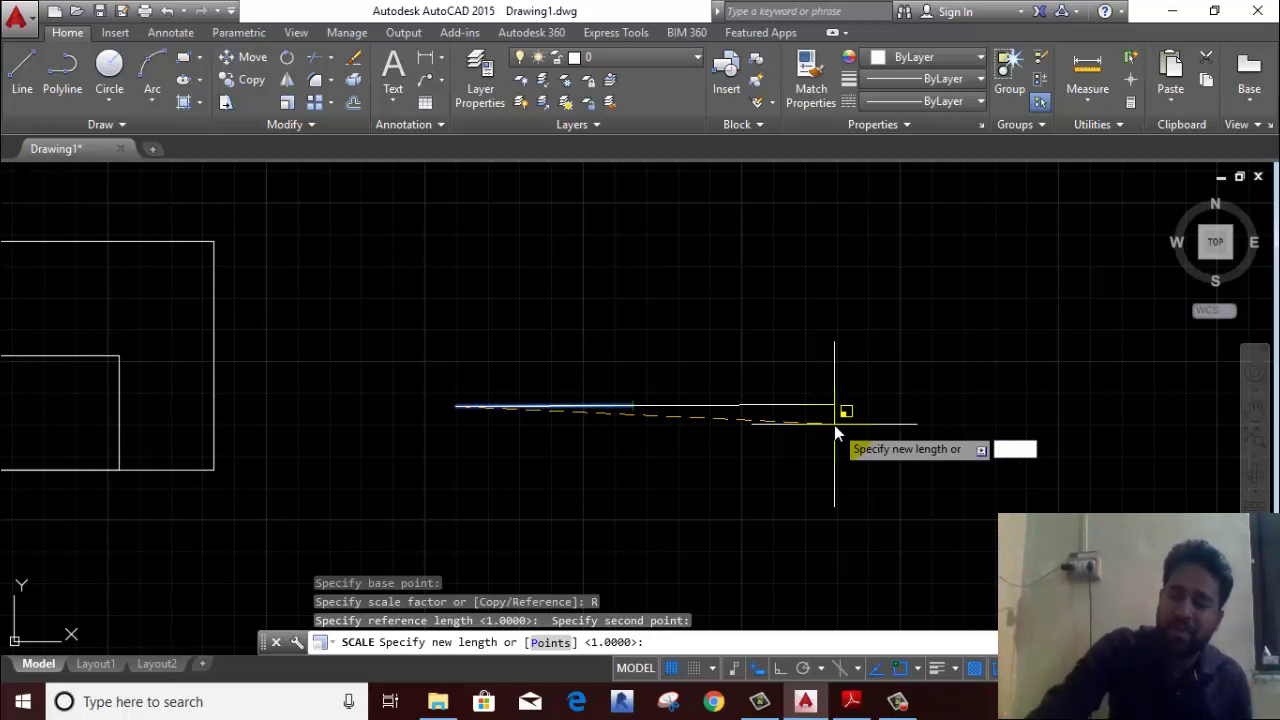
text(30)
key(Return)
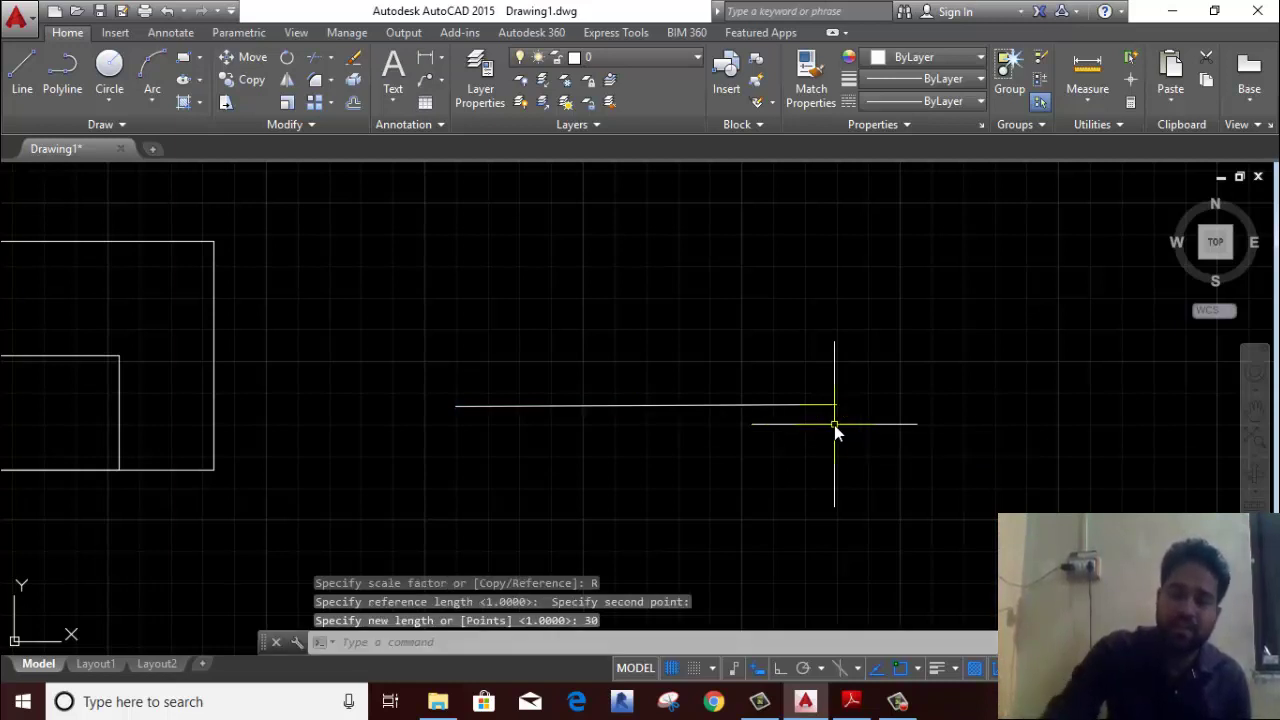
Step: Erase the horizontal line
click(811, 331)
click(734, 451)
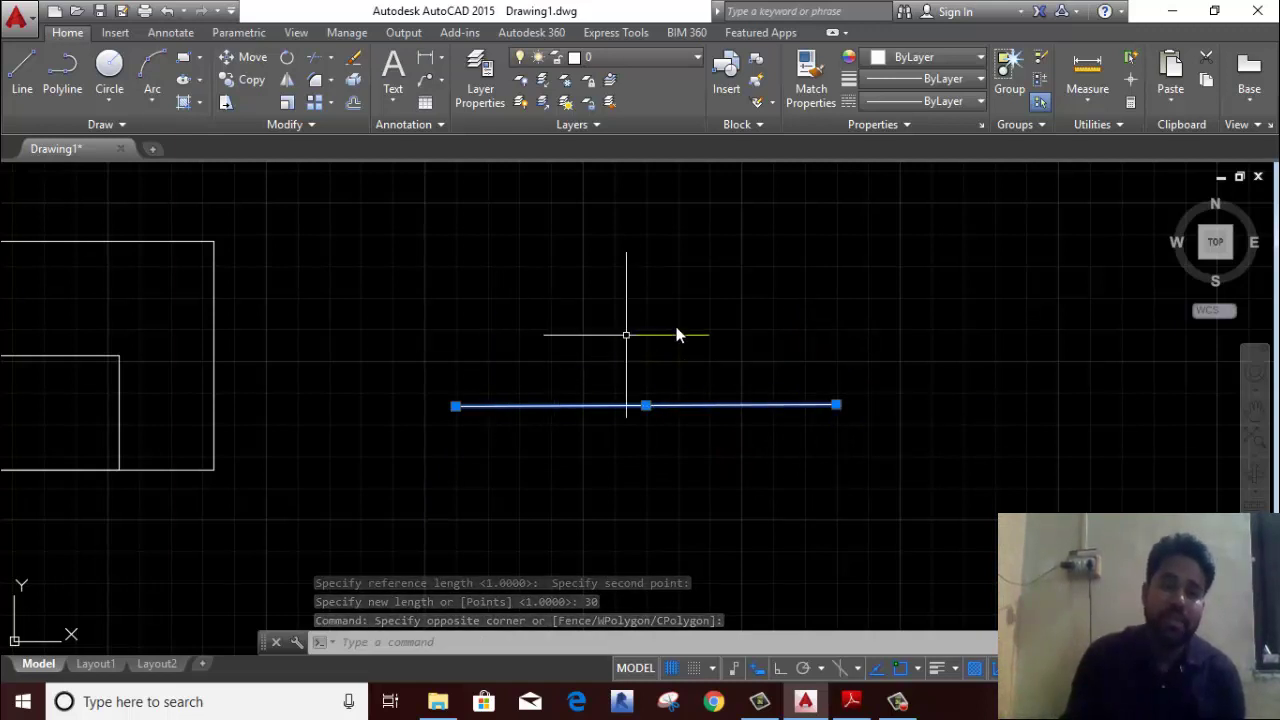
right_click(743, 306)
click(766, 340)
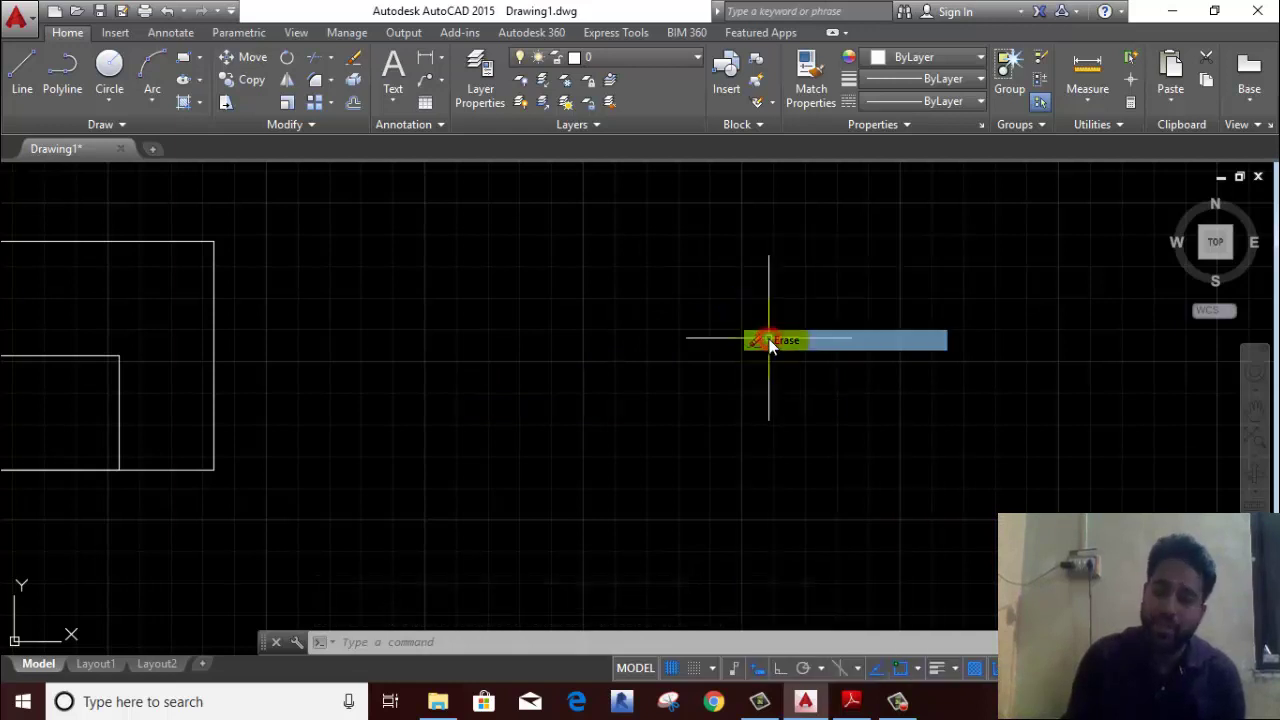
Step: Erase both rectangles with a crossing selection
middle_drag(427, 358, 755, 314)
click(723, 289)
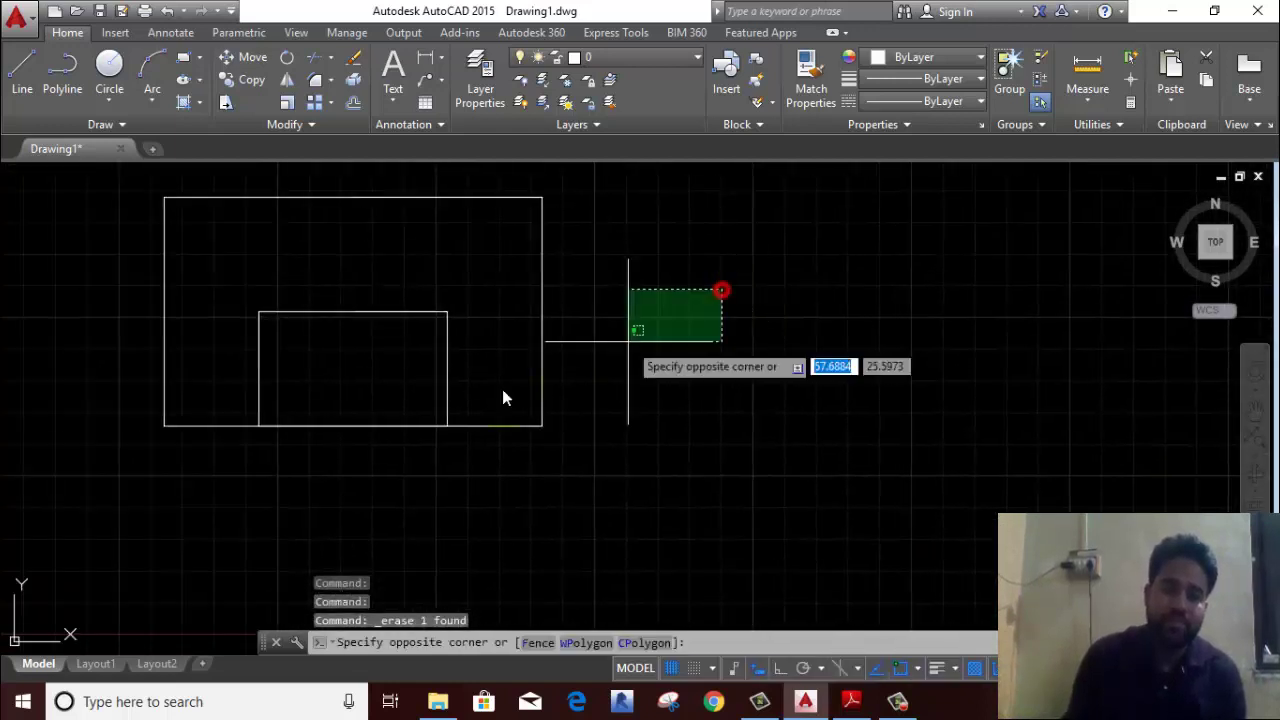
click(421, 421)
right_click(403, 288)
click(452, 366)
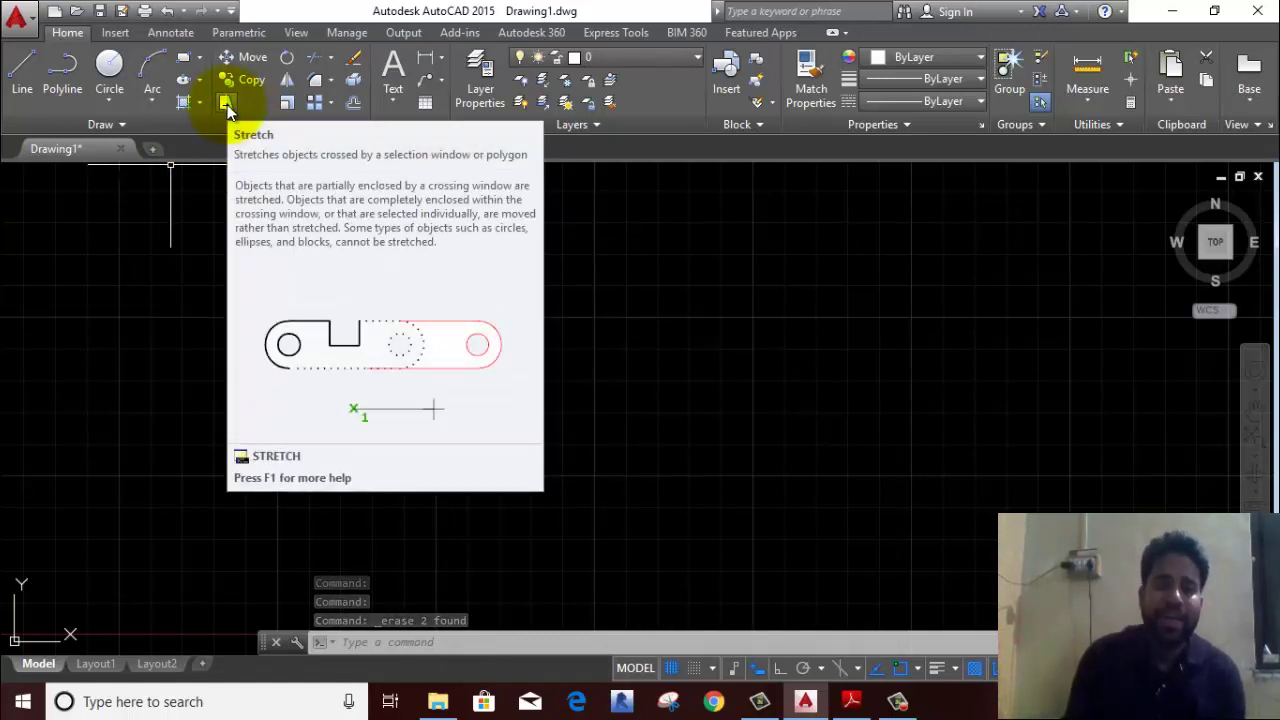
Step: Draw a new rectangle and select it
click(183, 57)
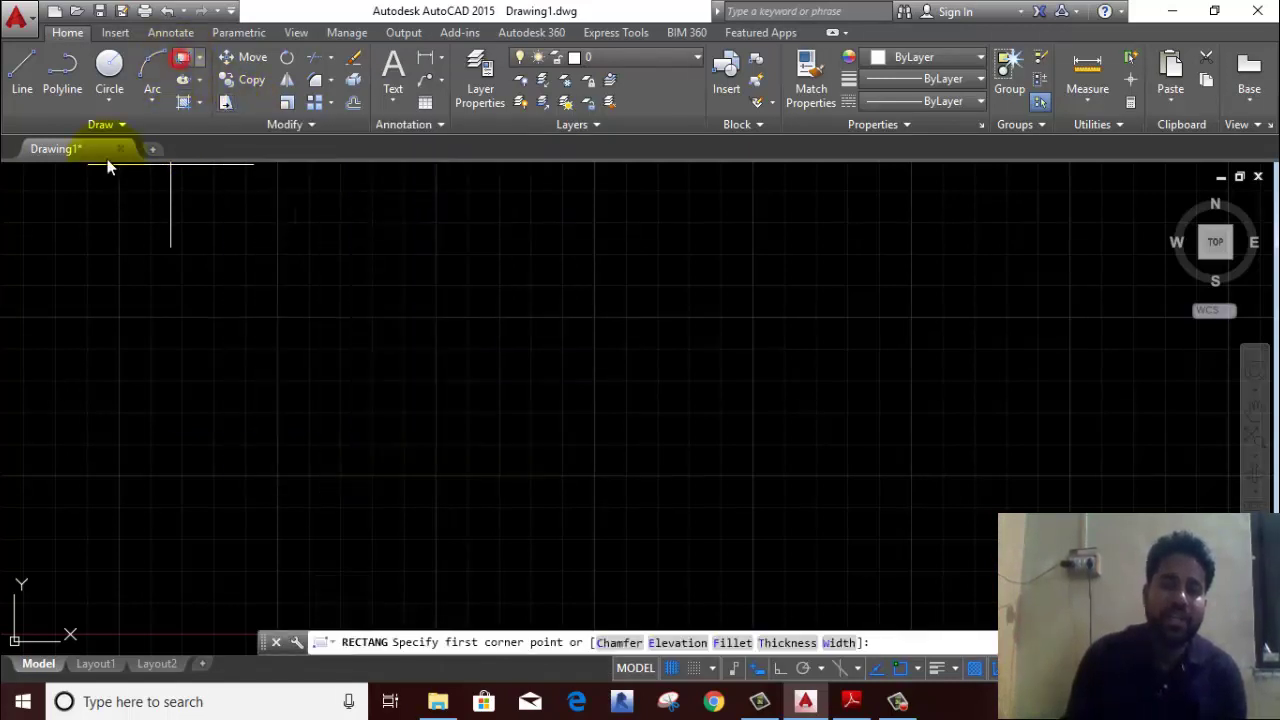
click(295, 311)
click(491, 424)
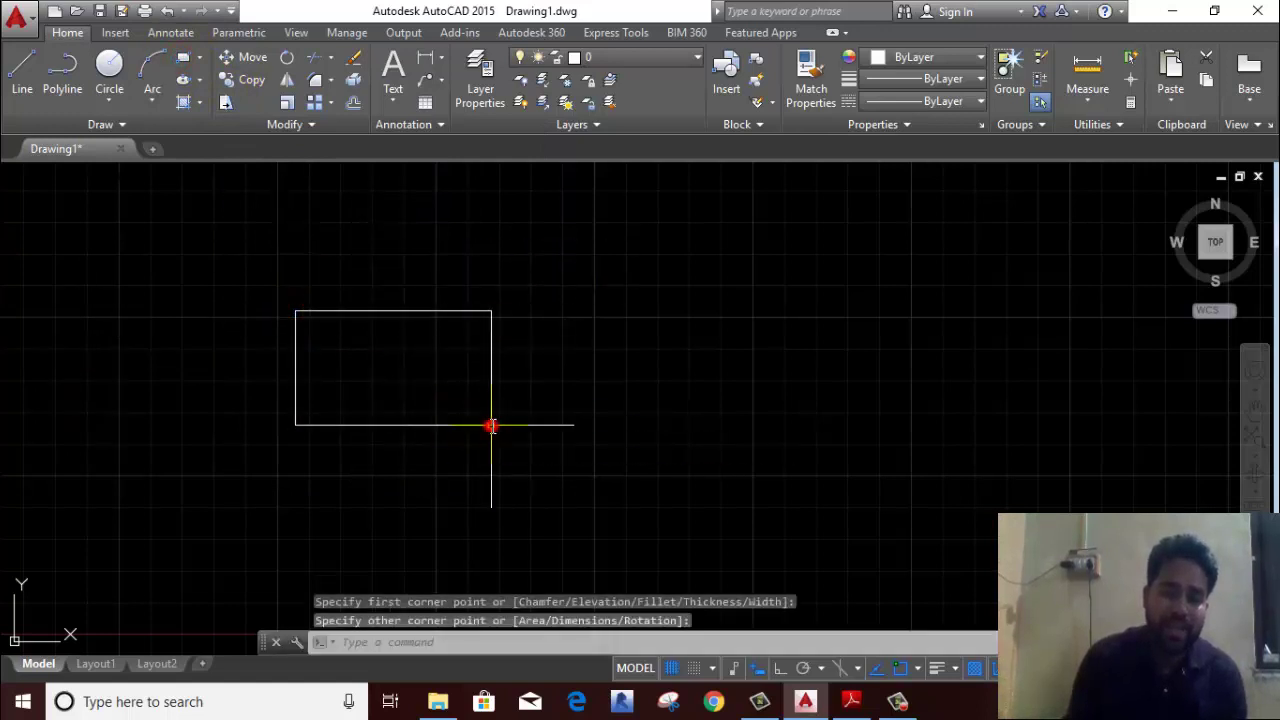
click(596, 423)
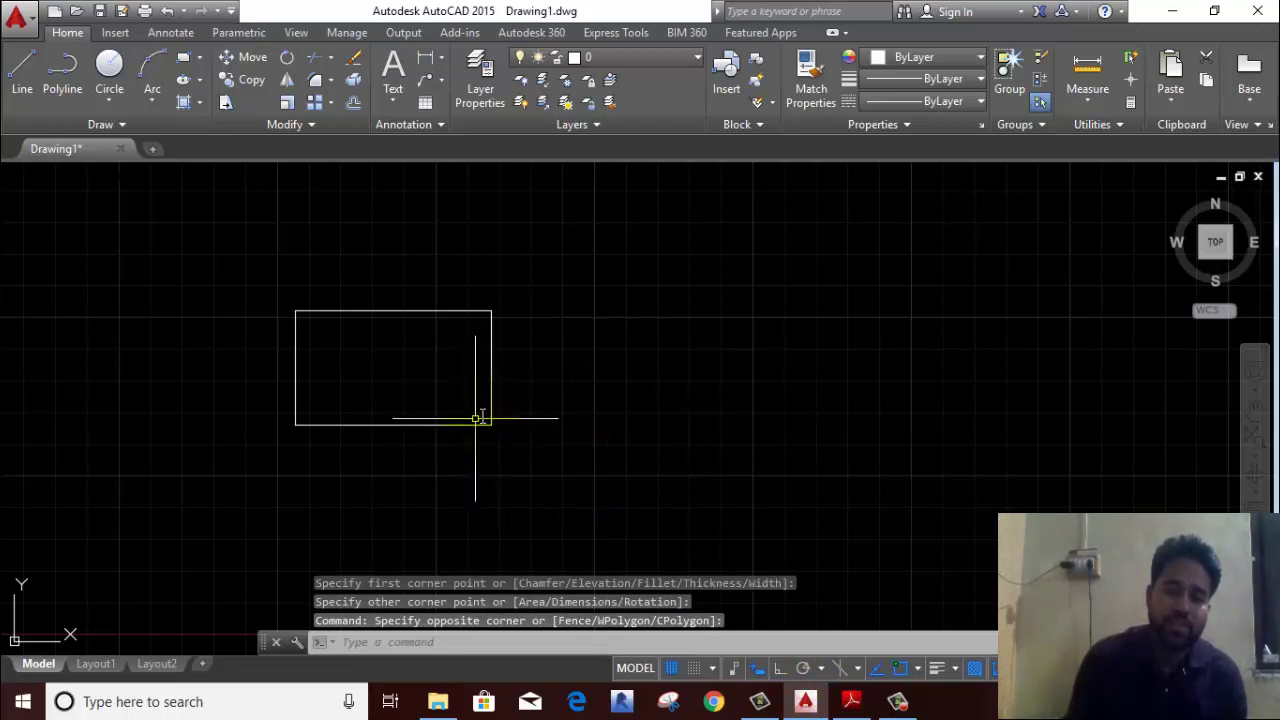
click(552, 395)
click(452, 473)
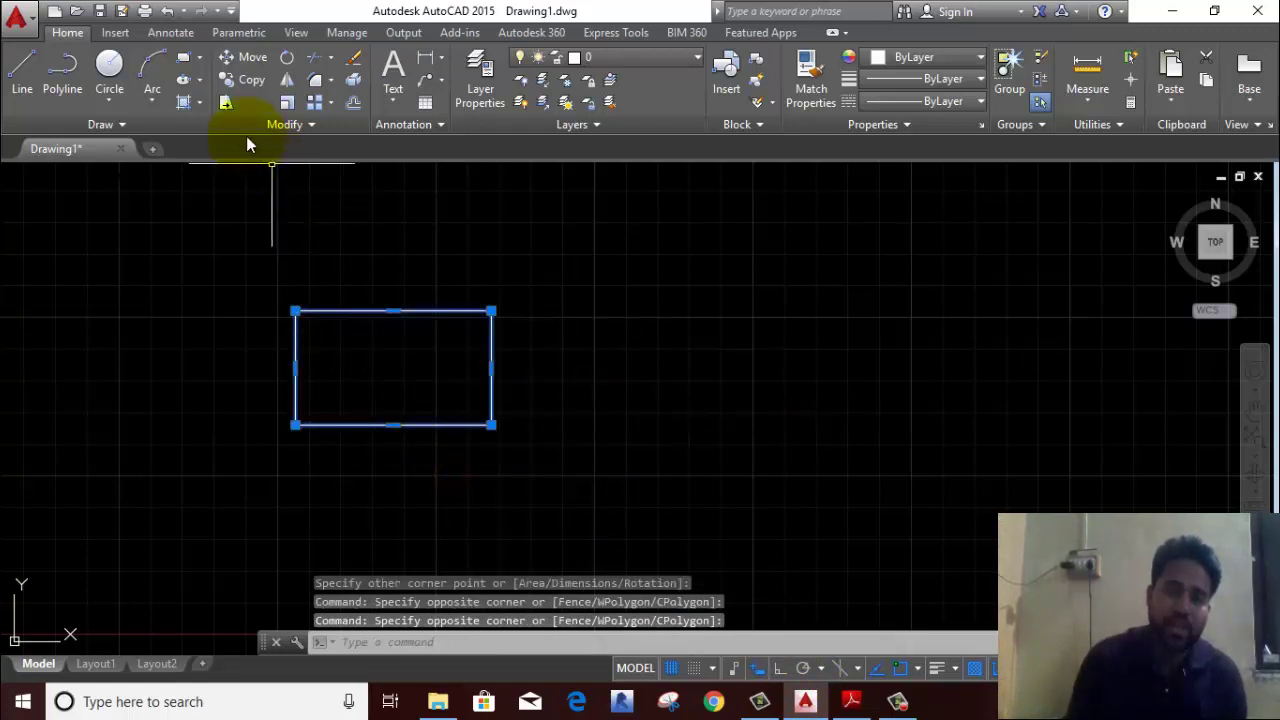
Step: Stretch the rectangle's lower-right corner outward and down
click(227, 103)
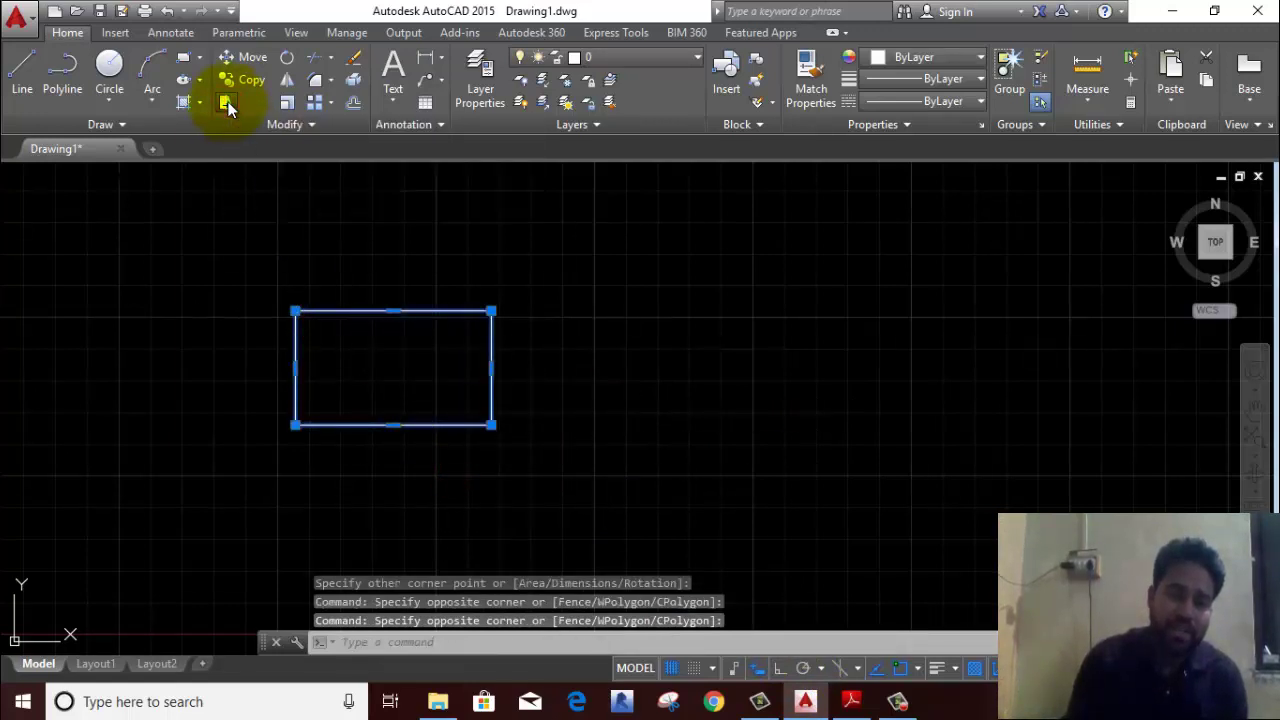
click(492, 427)
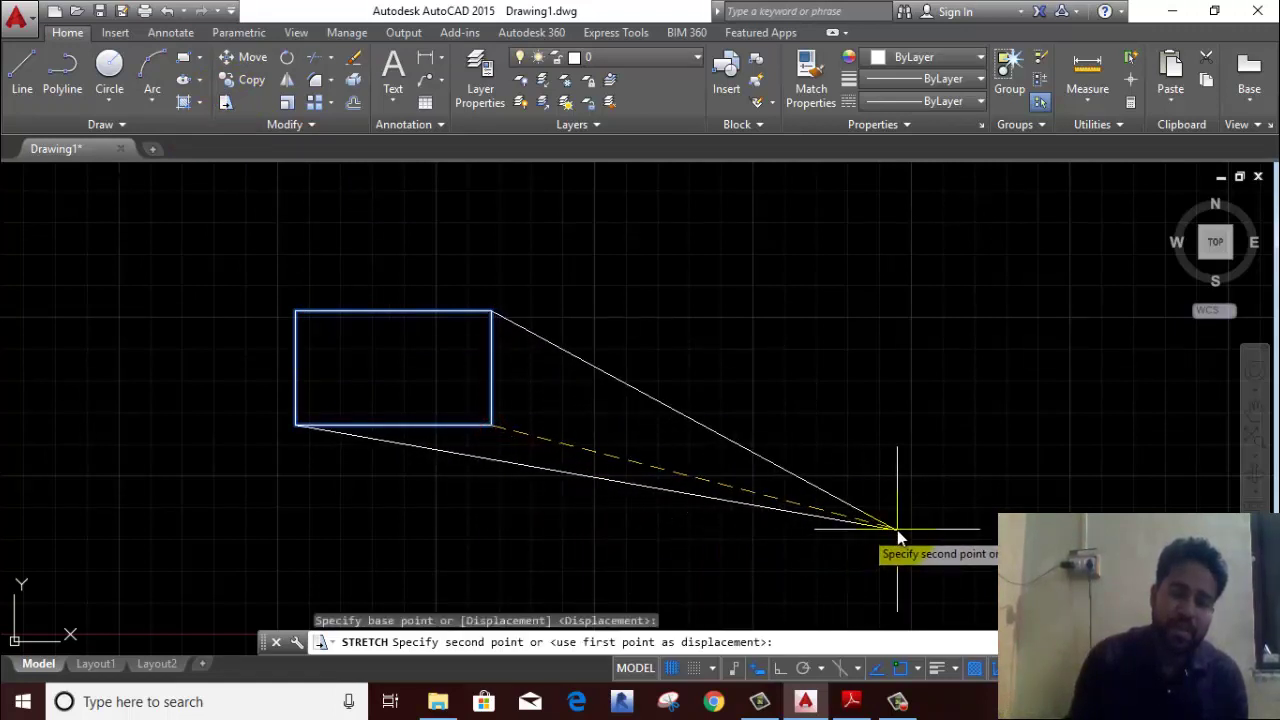
click(603, 453)
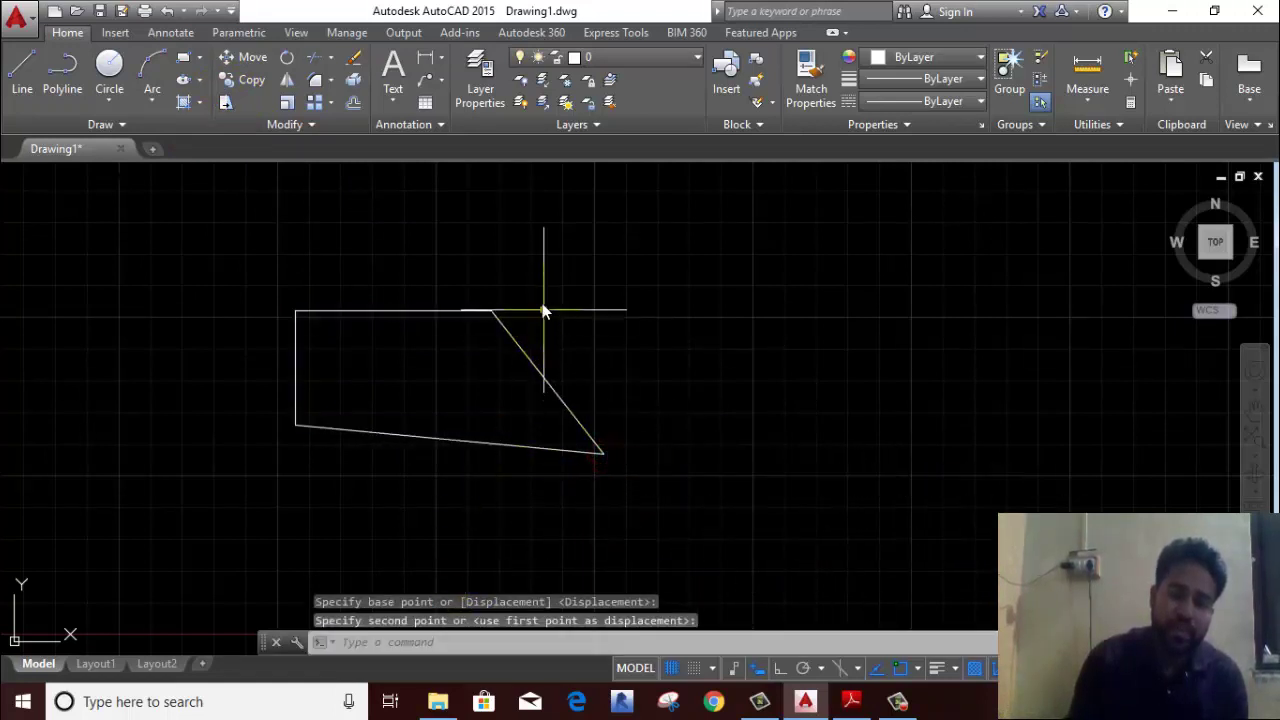
click(518, 254)
Step: Stretch the top-right corner far to the right, forming a sloping right side
click(440, 358)
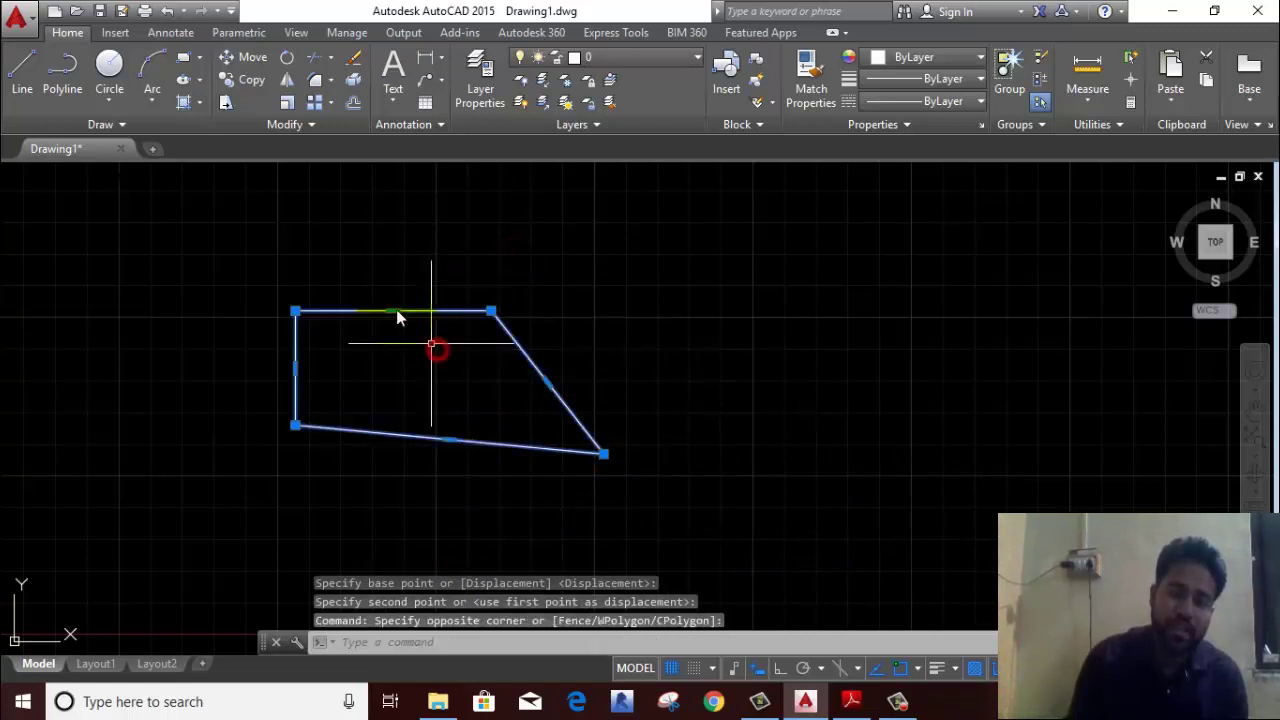
click(225, 102)
click(493, 312)
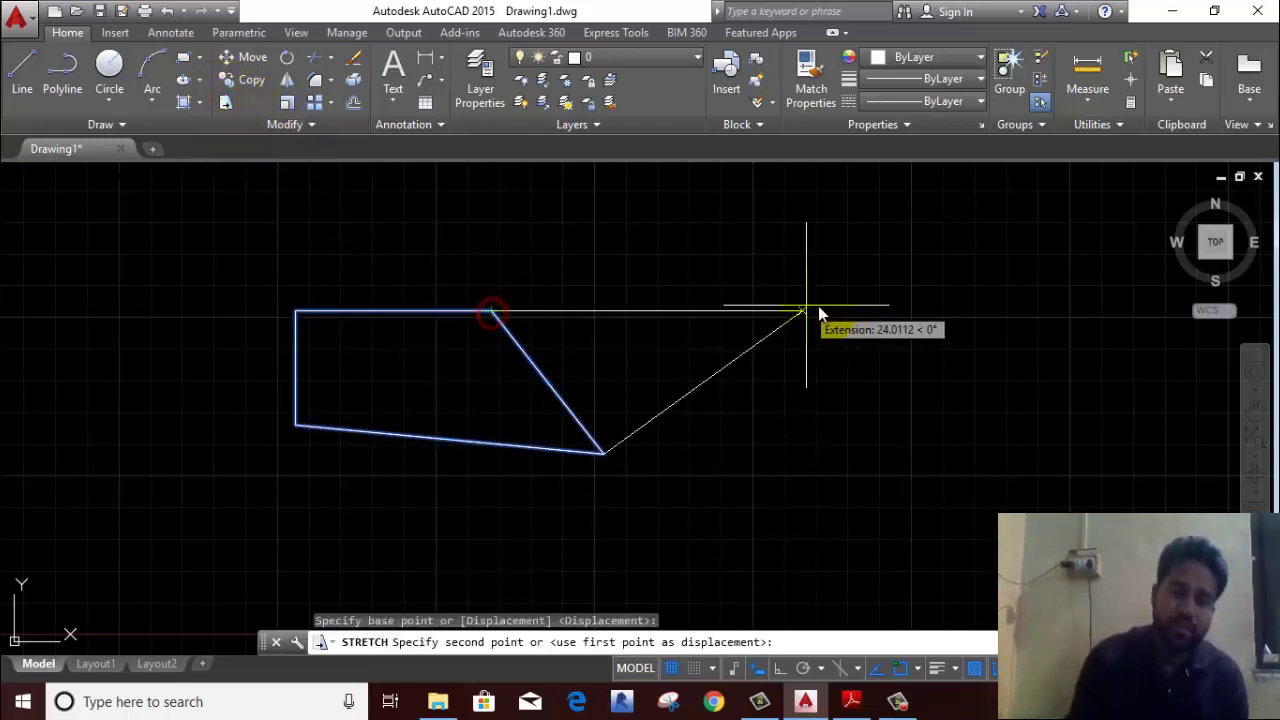
click(894, 311)
scroll(581, 504, down, 2)
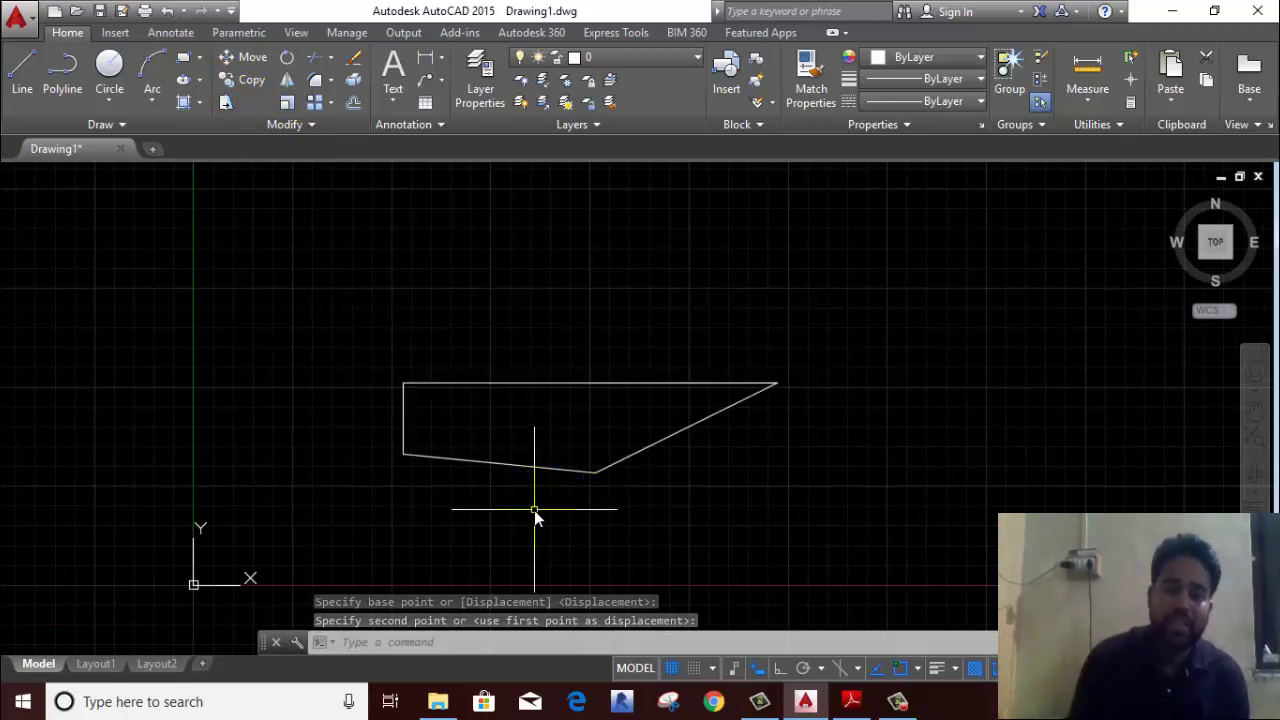
Step: Select the whole stretched shape with window and crossing selections
click(307, 330)
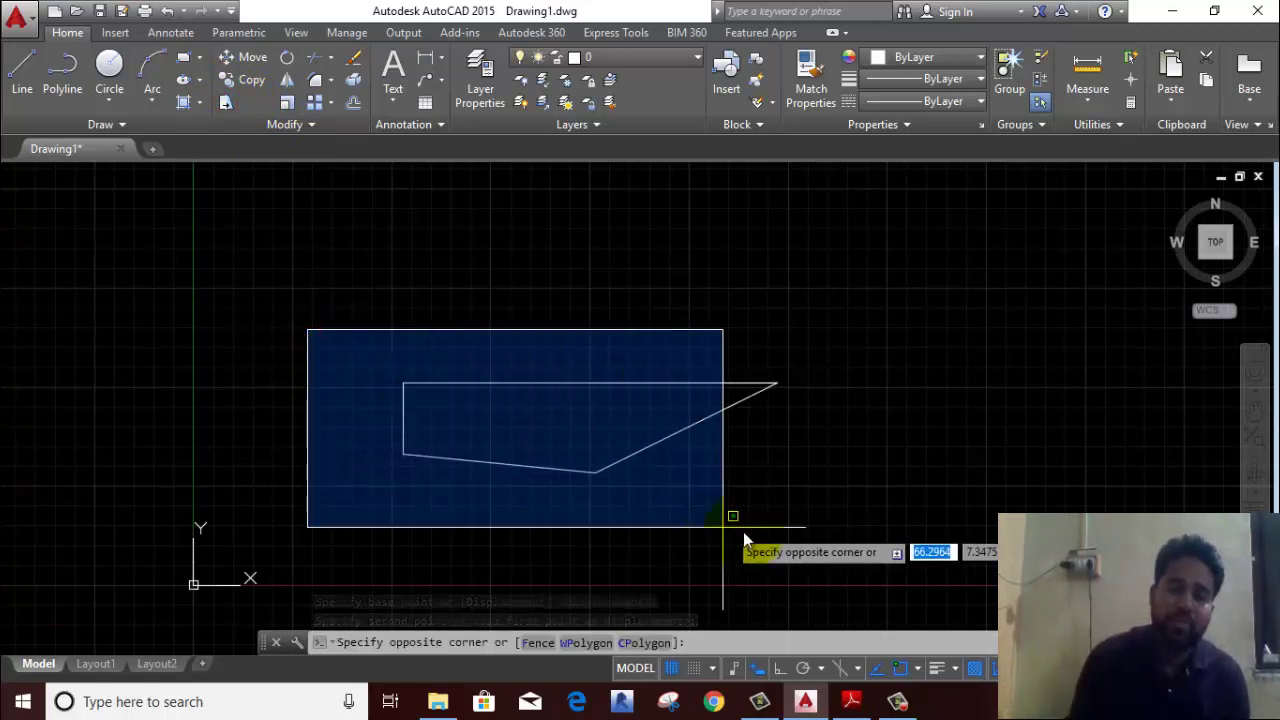
click(848, 531)
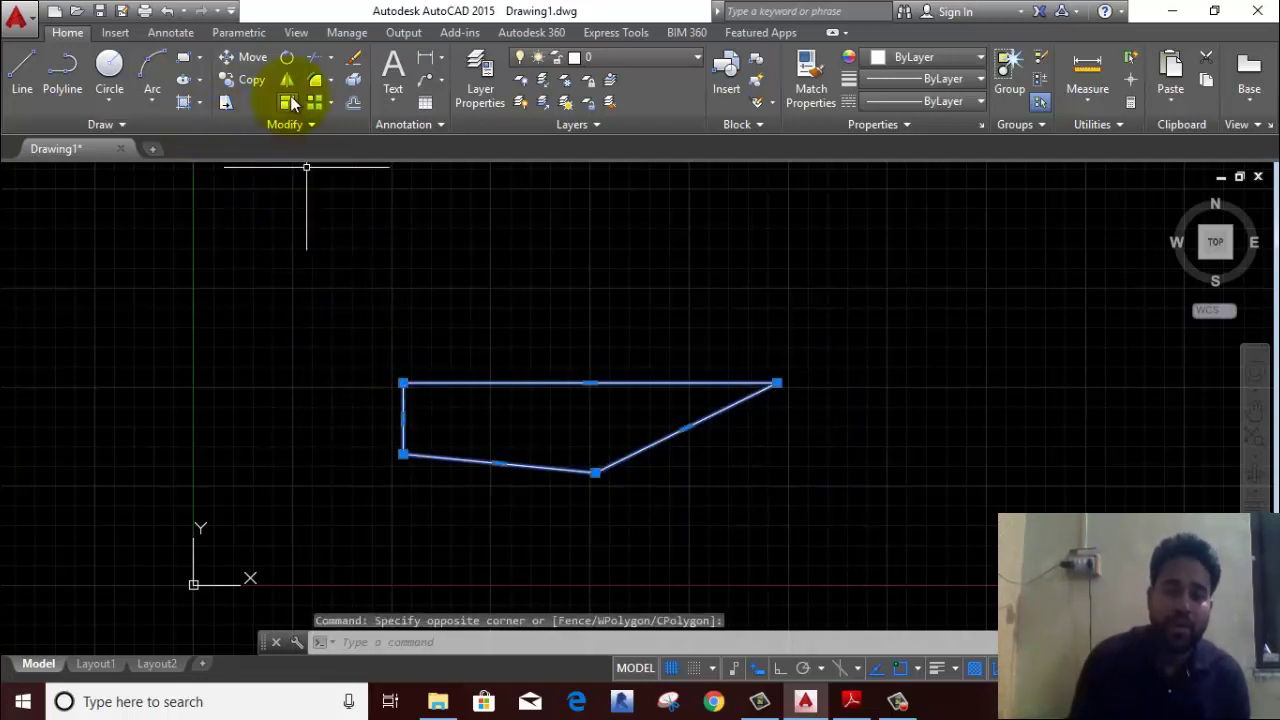
click(888, 284)
click(819, 333)
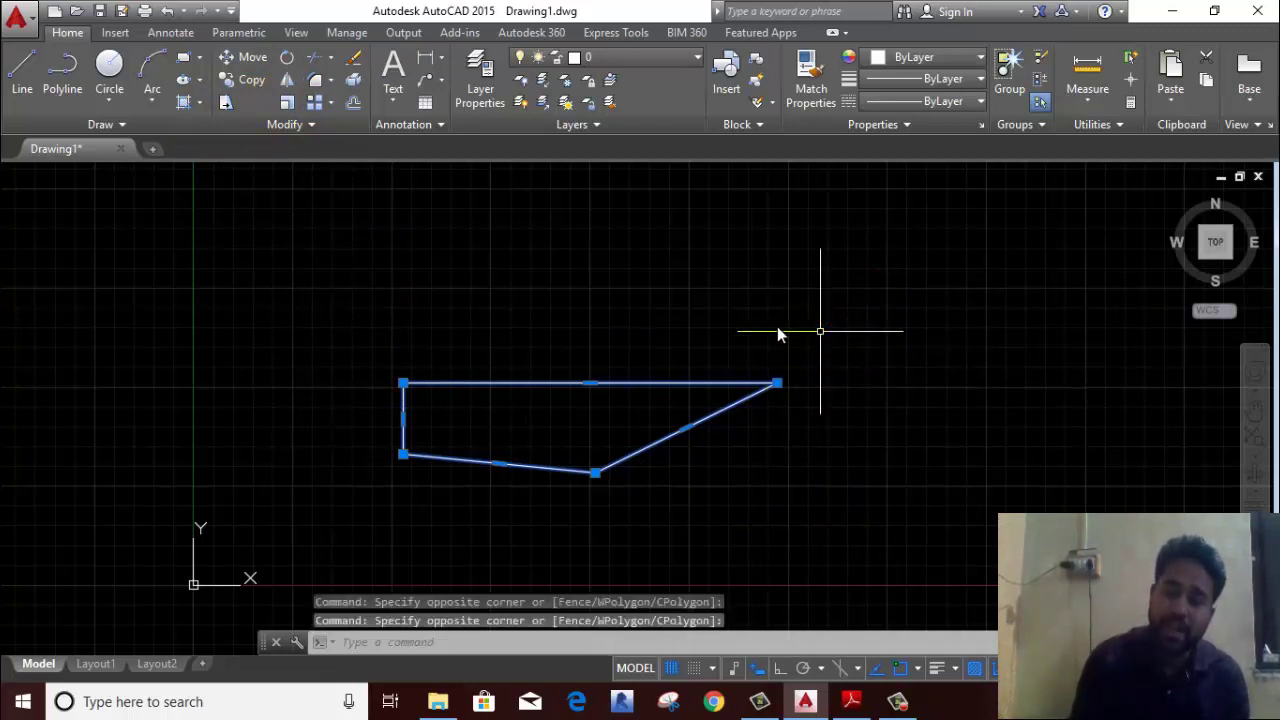
Step: Cancel a stray Scale, then stretch the whole shape up and to the left
click(288, 102)
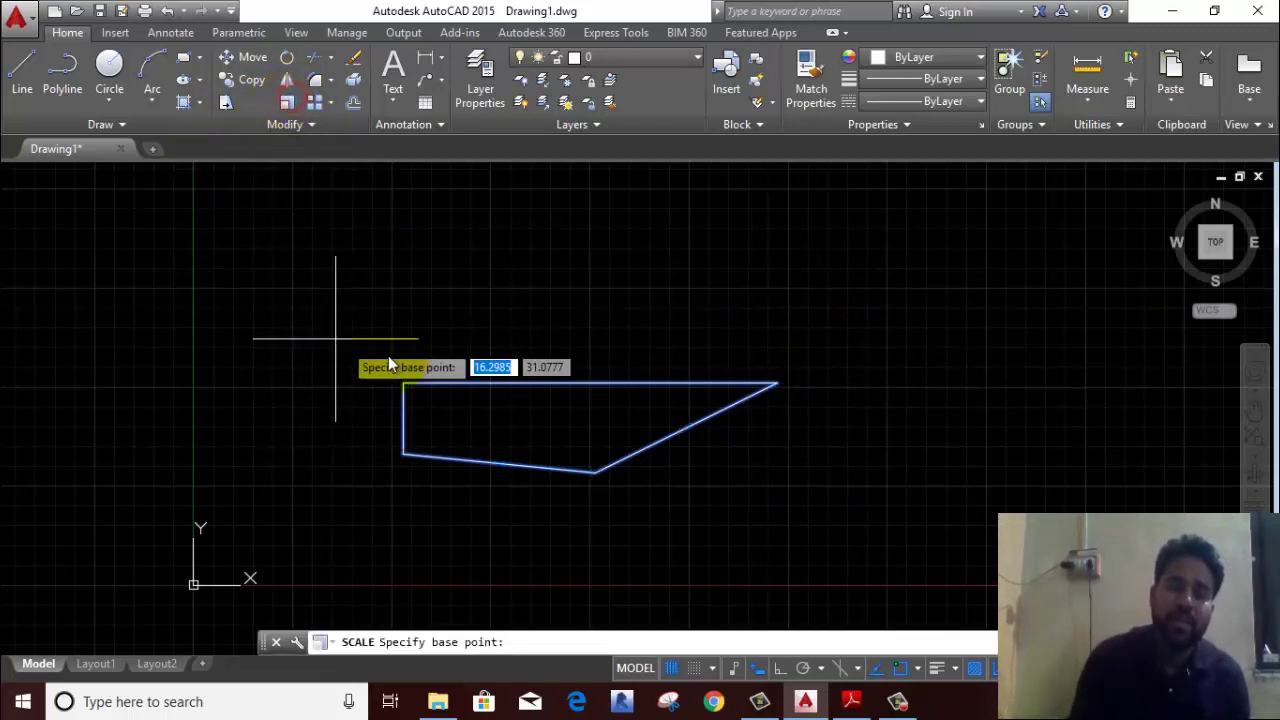
right_click(380, 333)
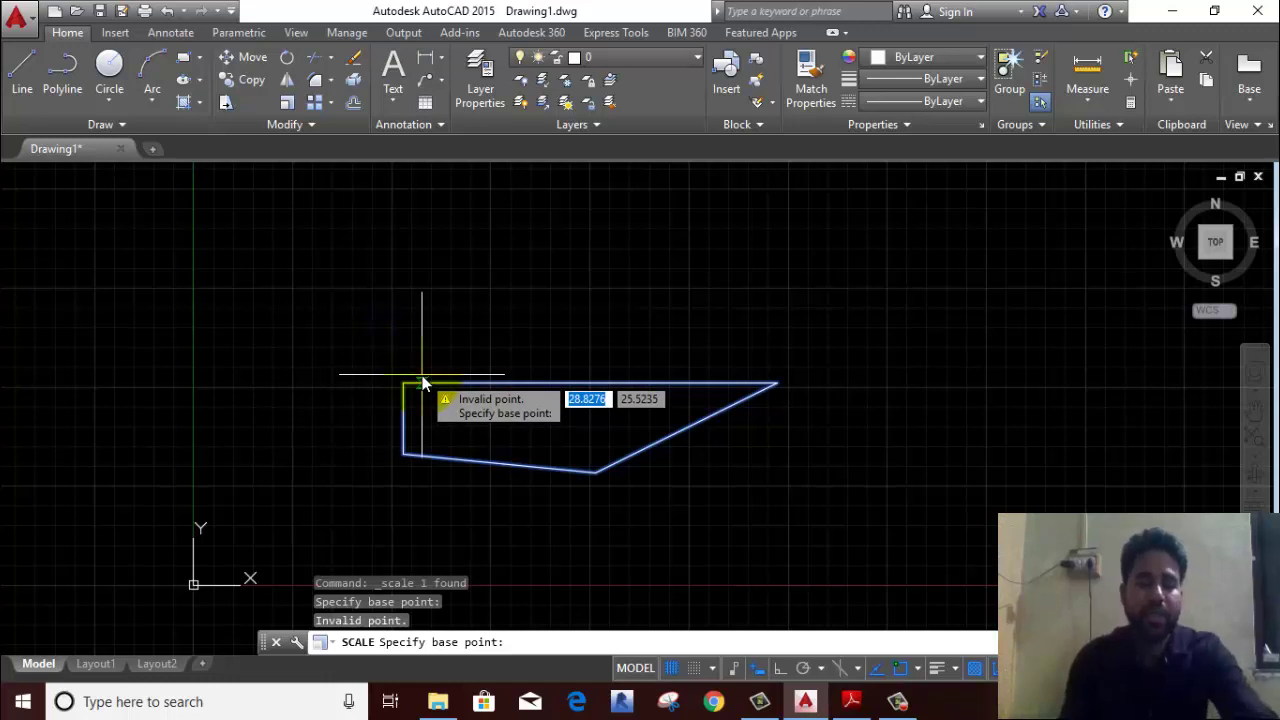
key(Escape)
click(369, 327)
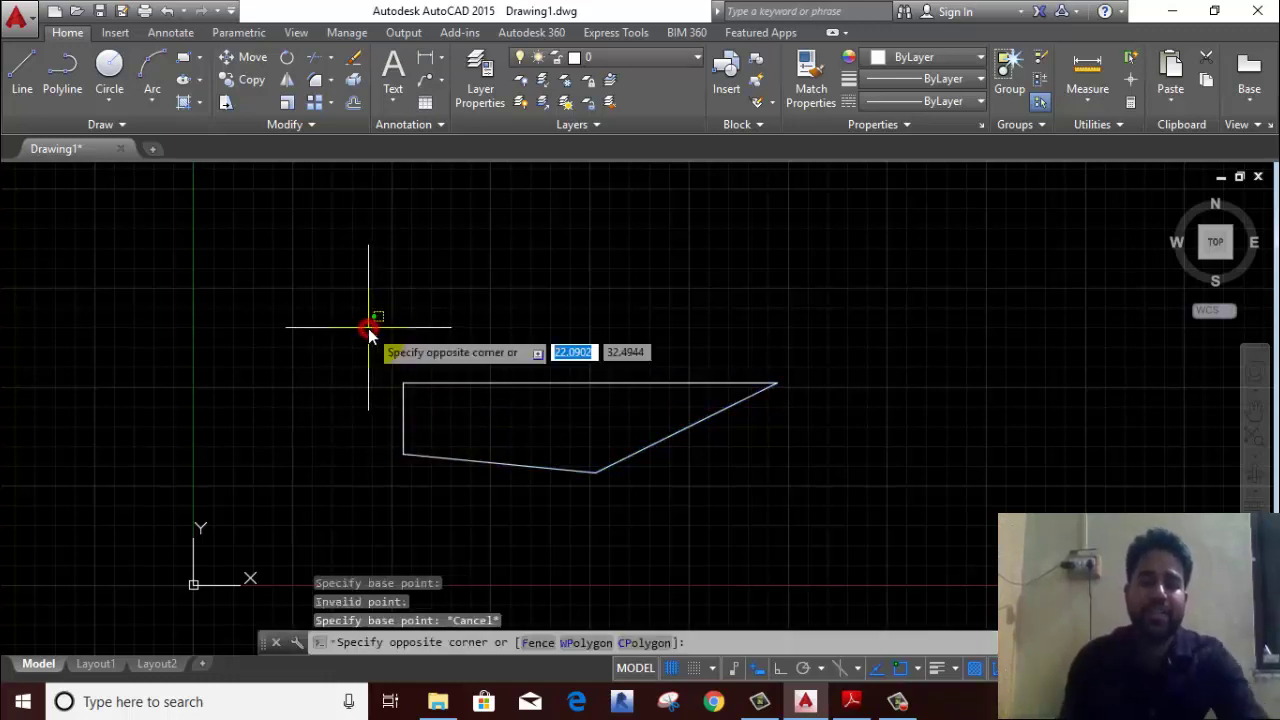
click(815, 514)
click(226, 102)
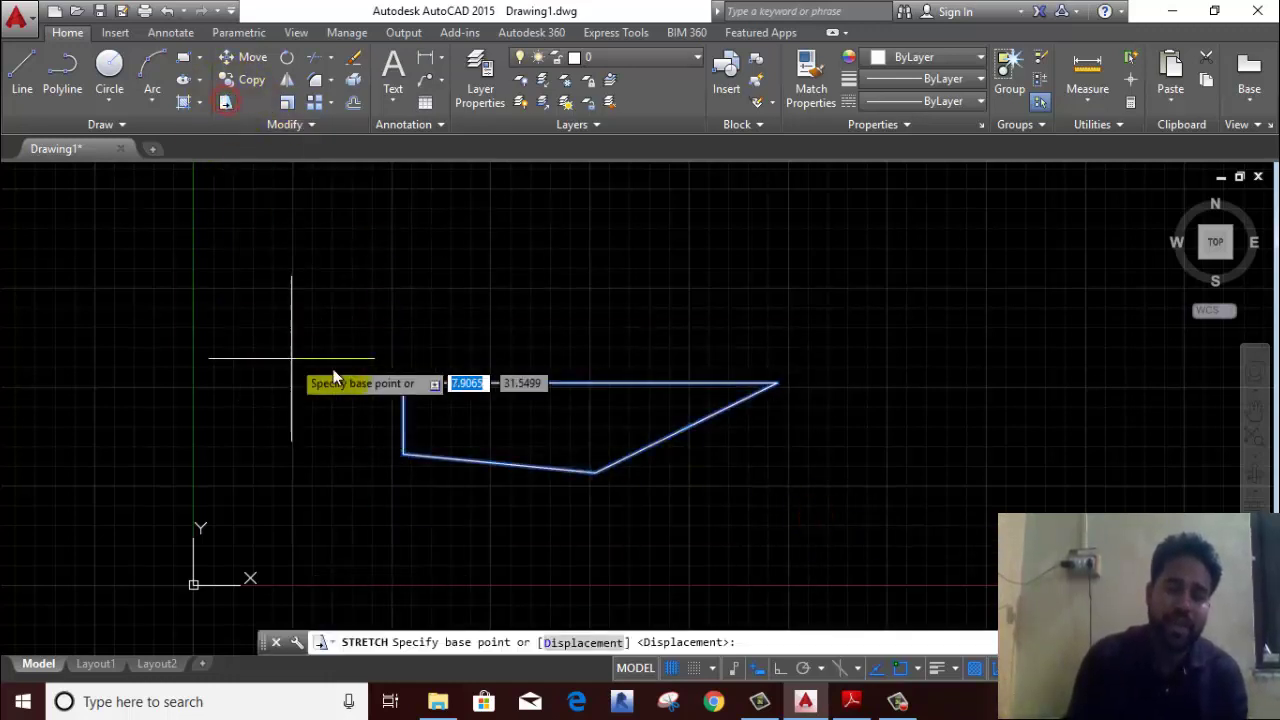
click(405, 387)
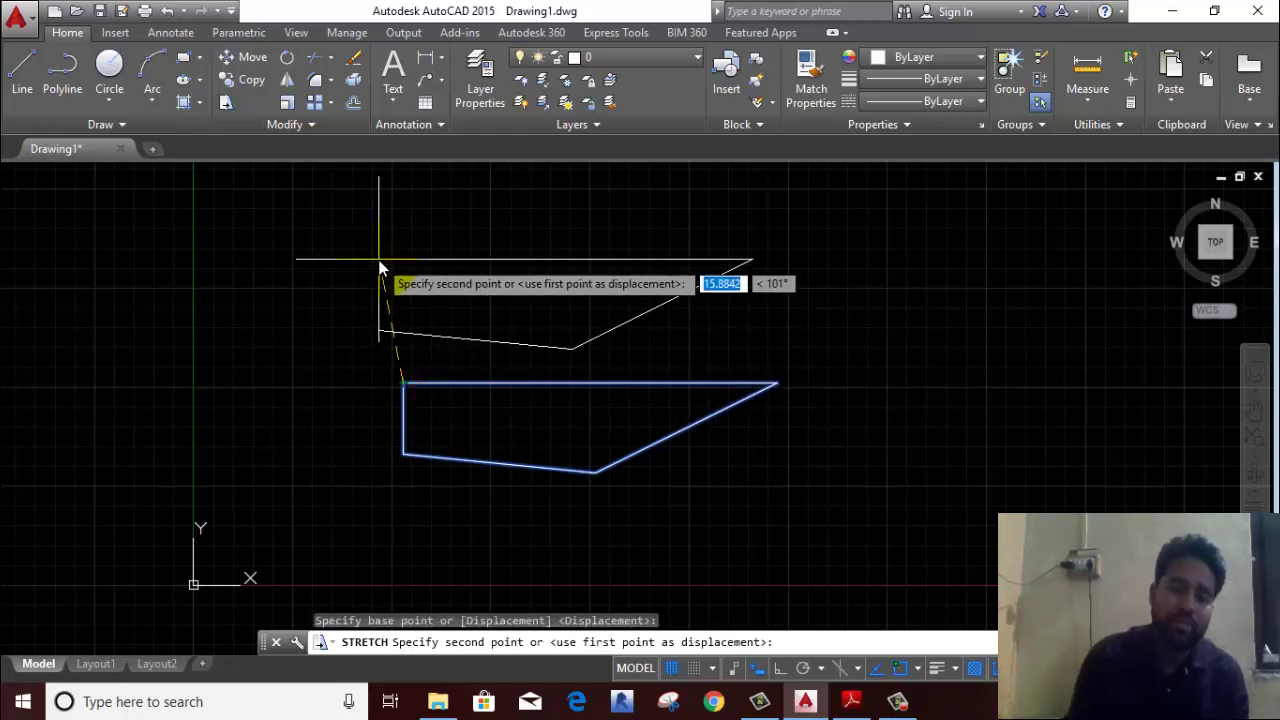
click(270, 369)
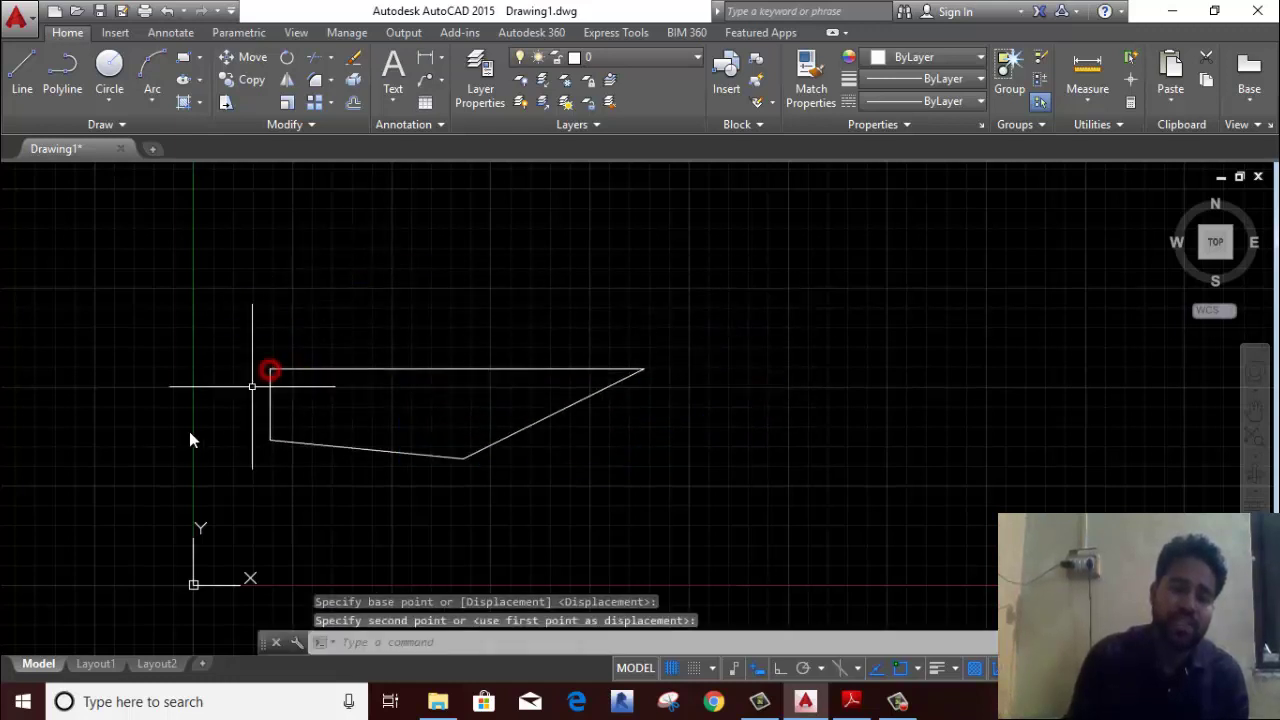
Step: Greatly enlarge the shape by scaling it about its top-right corner
click(740, 282)
click(590, 438)
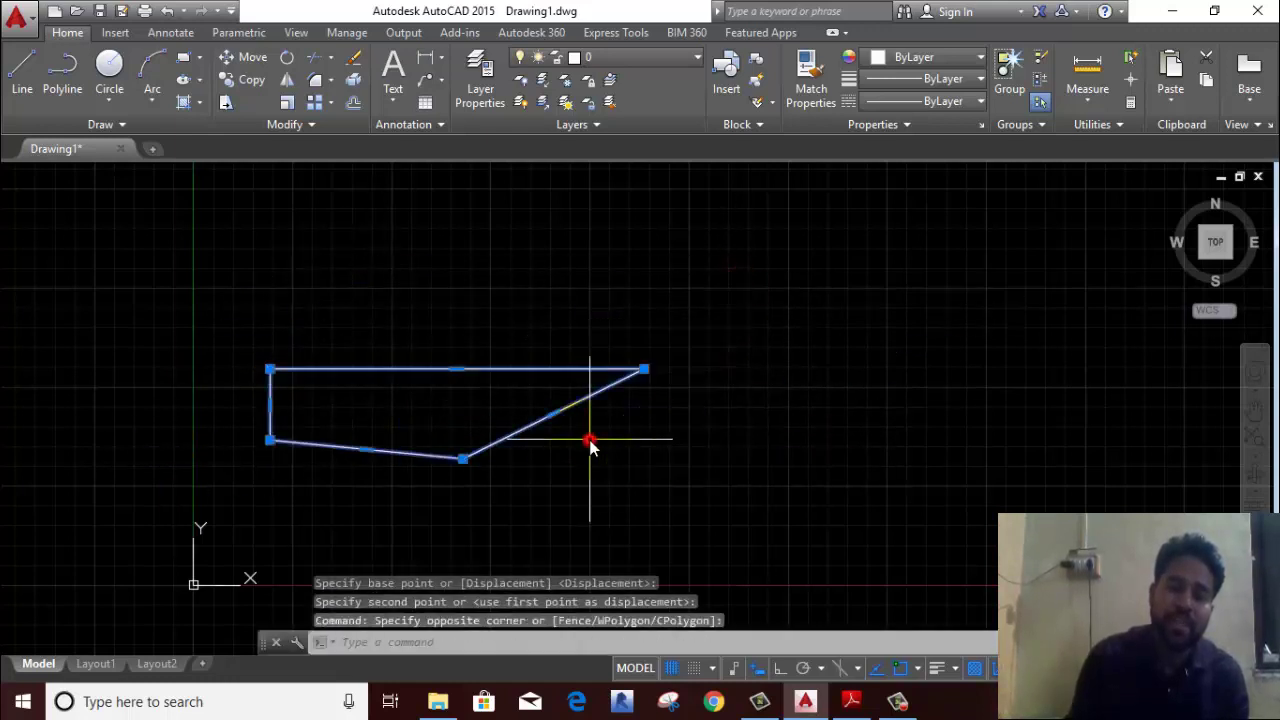
click(286, 102)
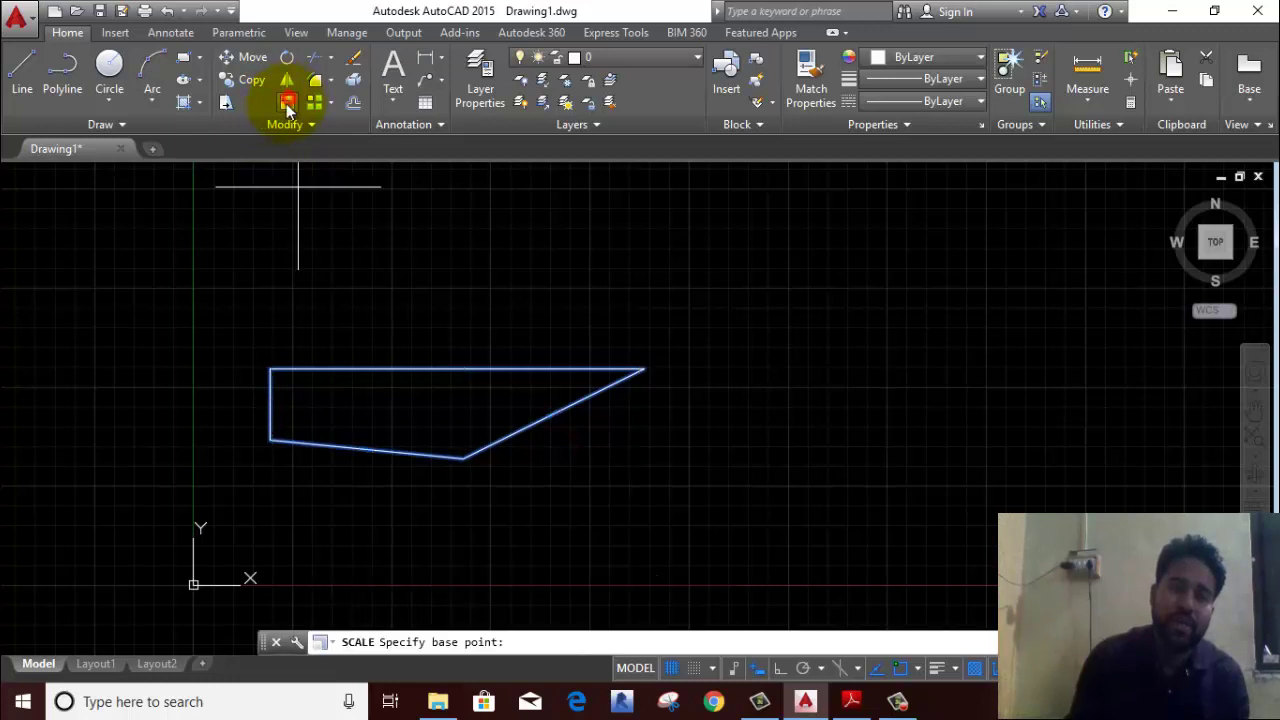
click(644, 369)
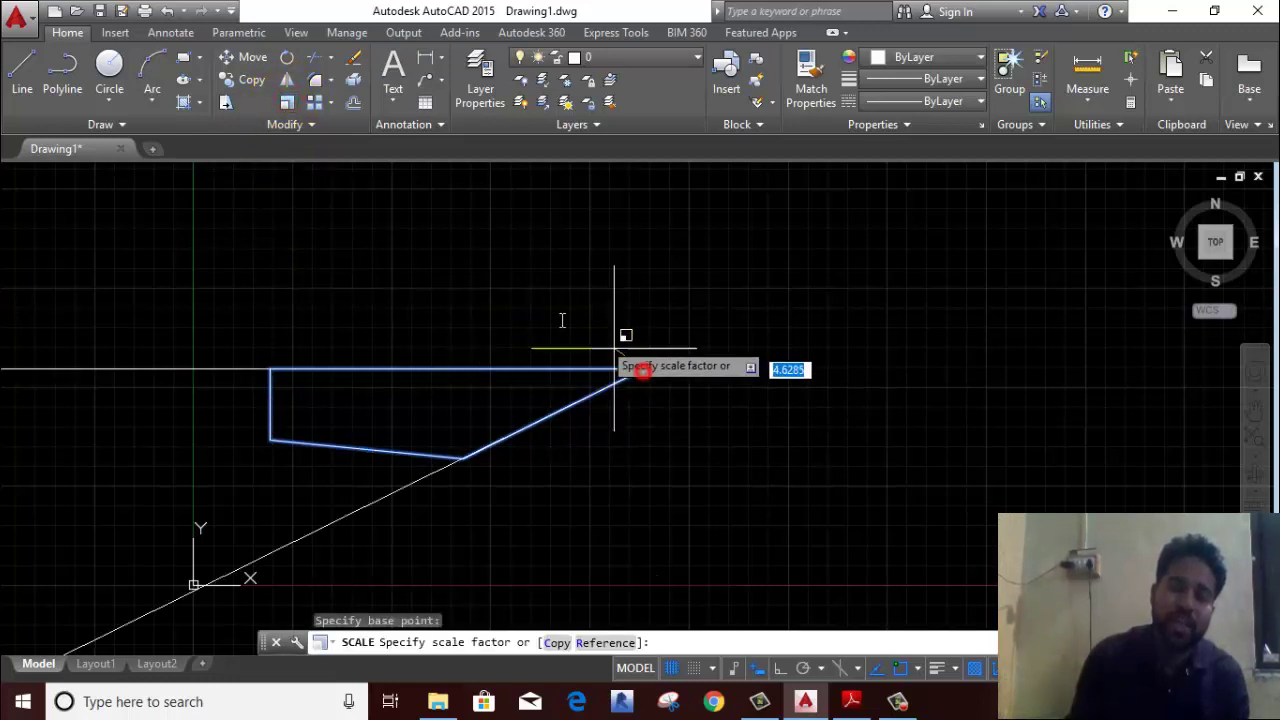
click(551, 415)
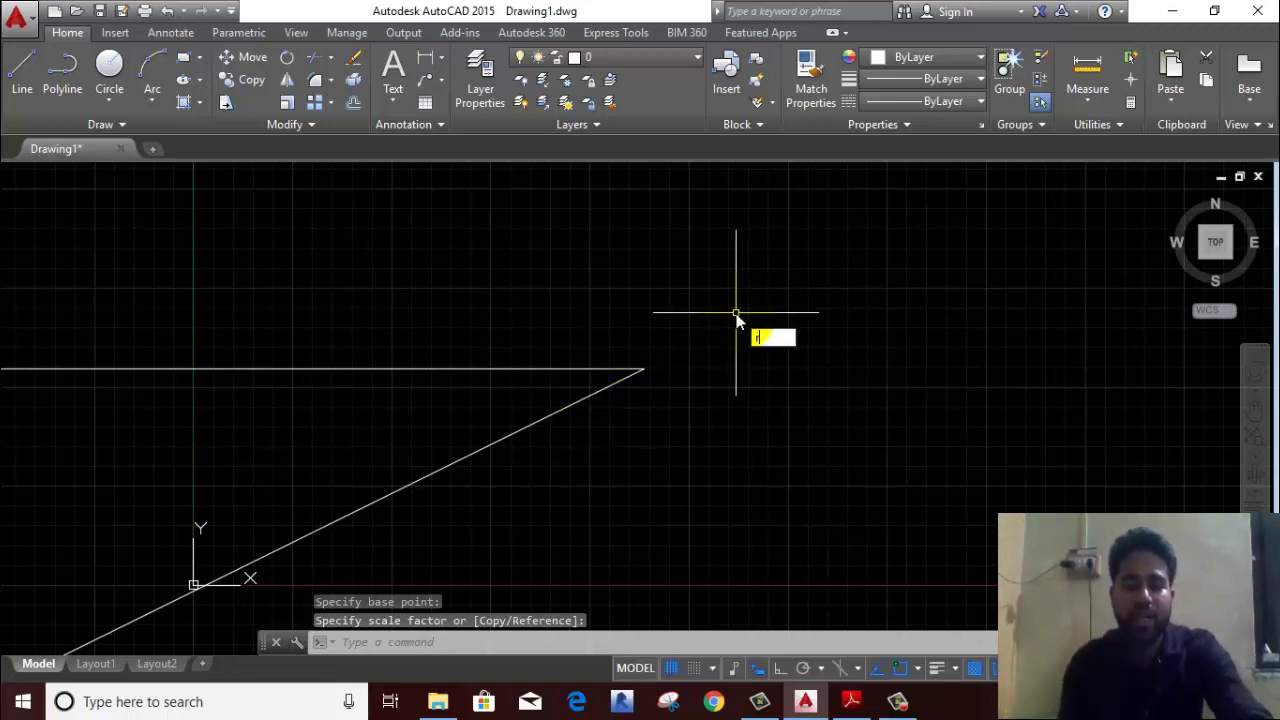
Step: Regenerate the display and erase the enlarged shape
text(e)
key(Return)
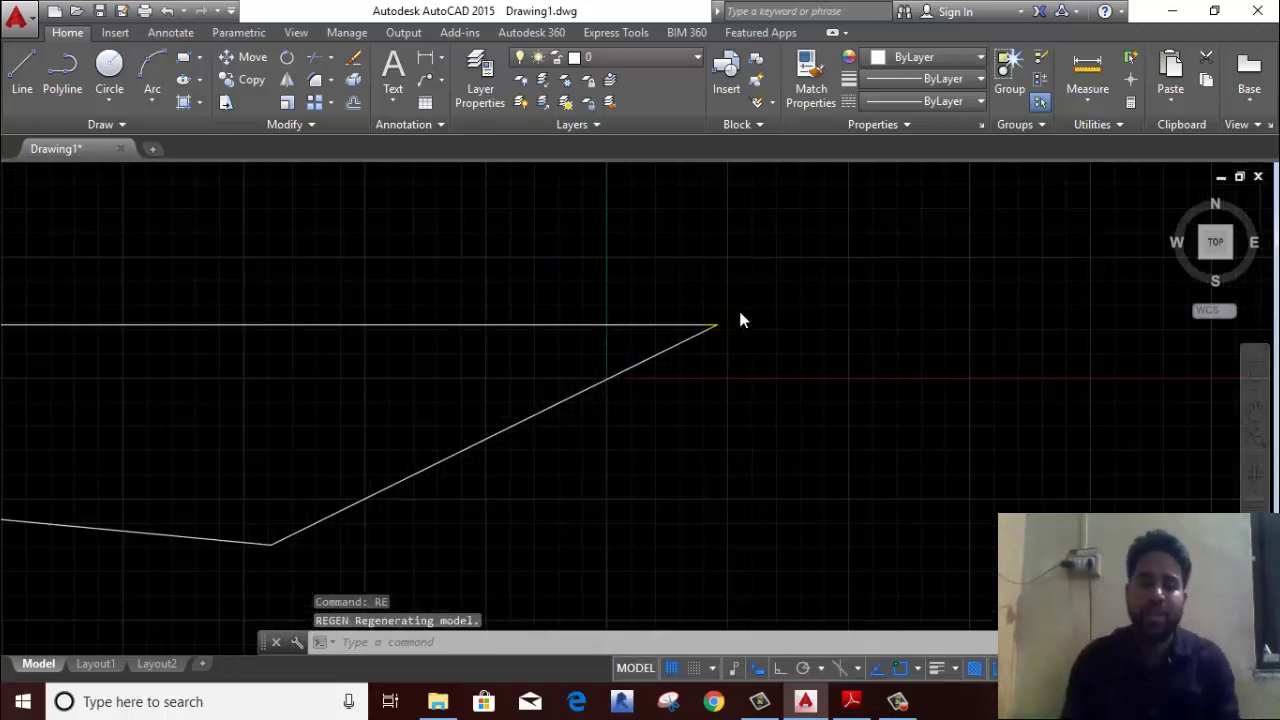
scroll(740, 320, down, 4)
click(748, 277)
click(421, 452)
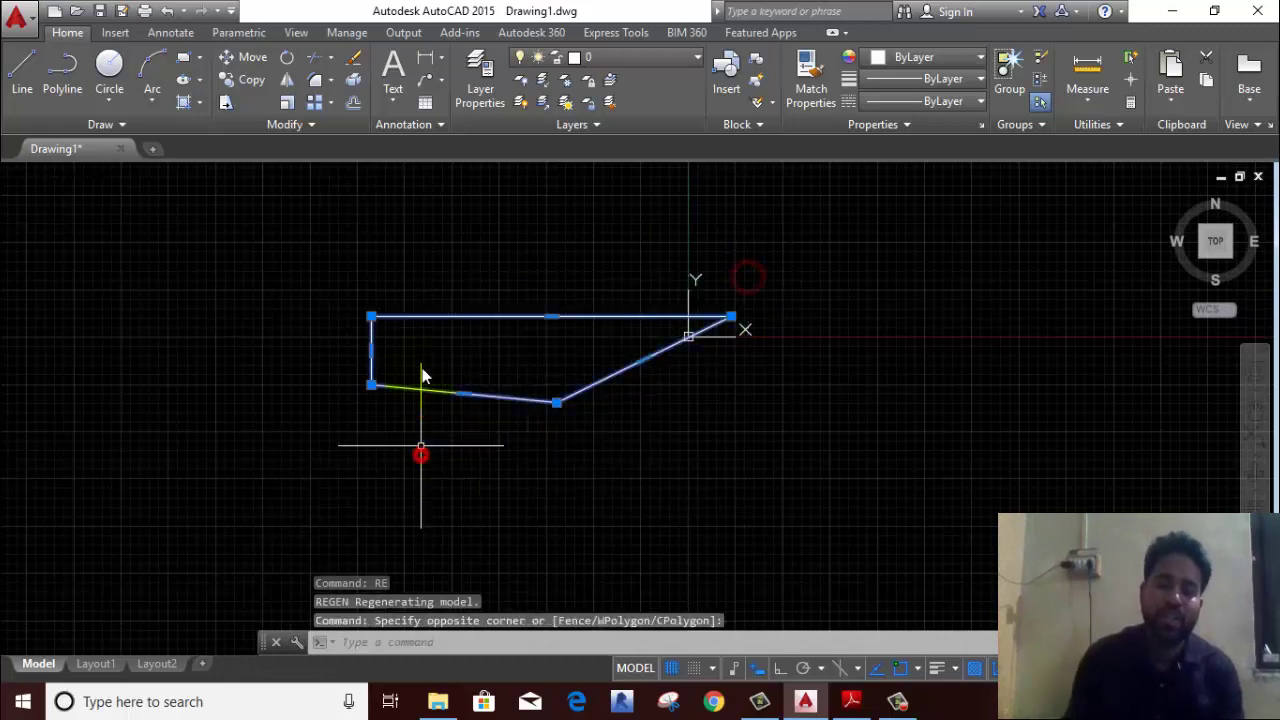
right_click(456, 289)
click(494, 338)
middle_drag(699, 350, 283, 589)
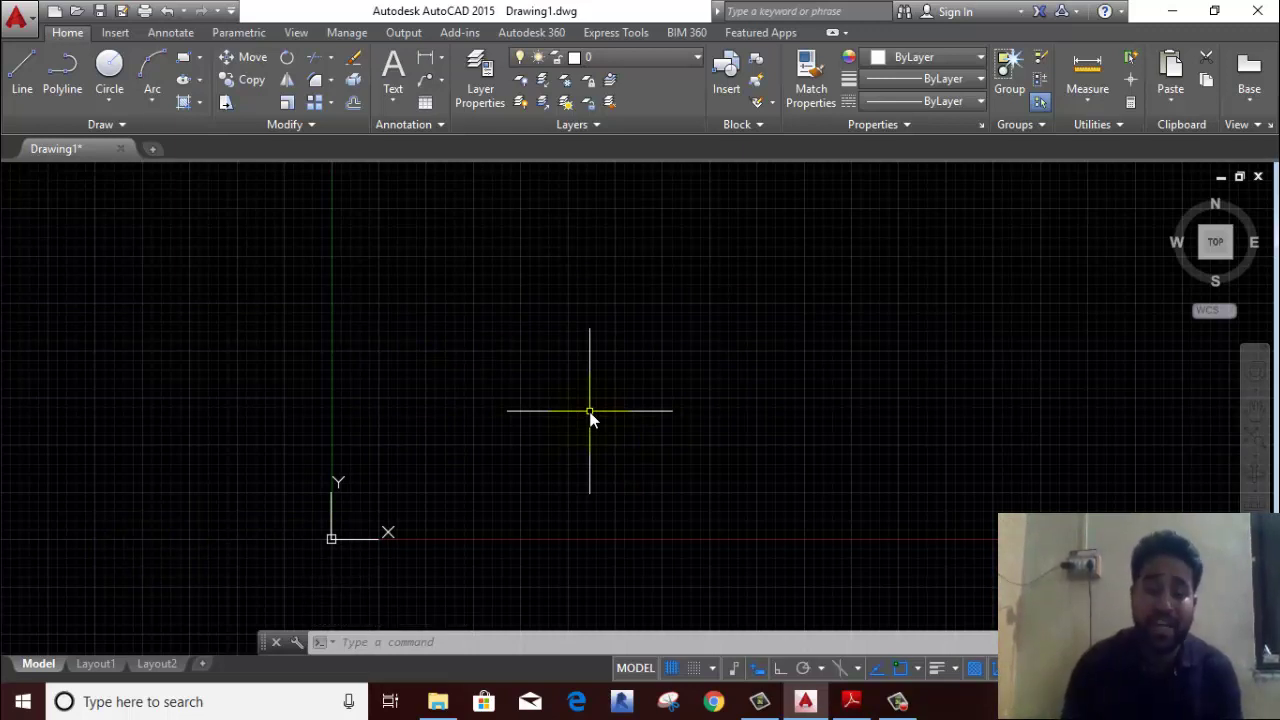
Step: Set the drawing limits with lower-left corner 0,0 and upper-right corner 1000,1000
click(505, 642)
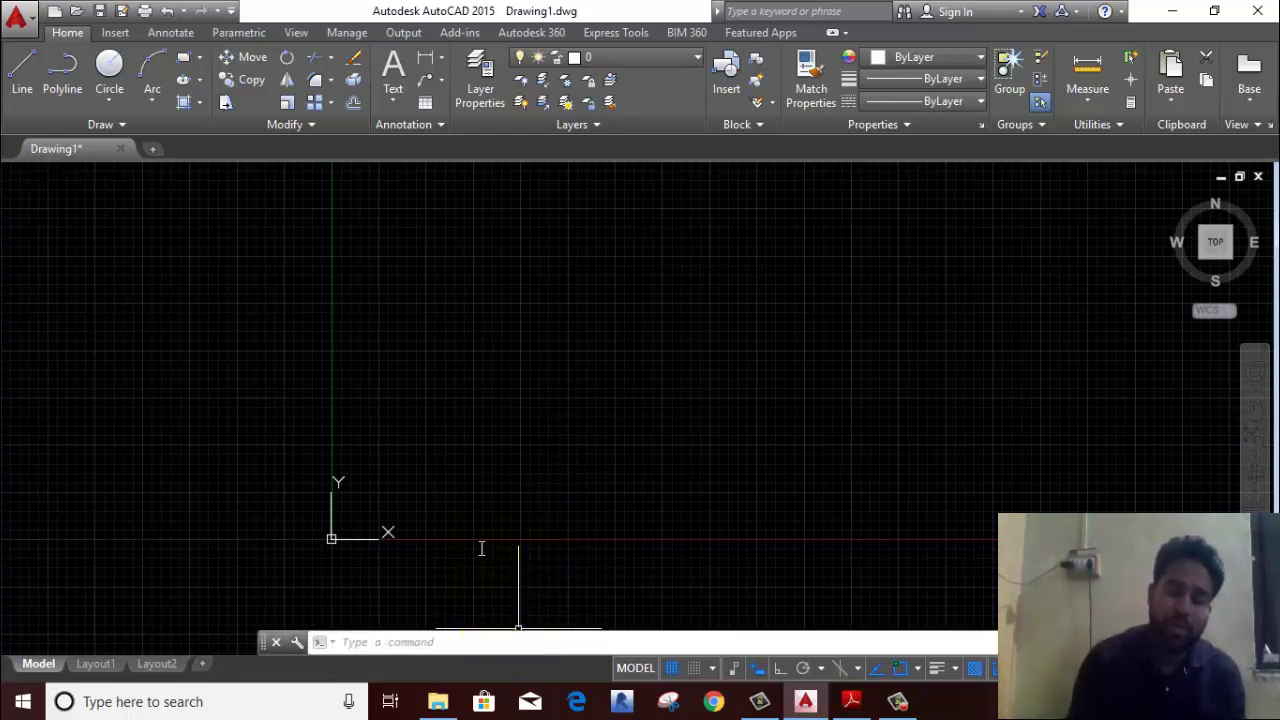
click(475, 648)
text(li)
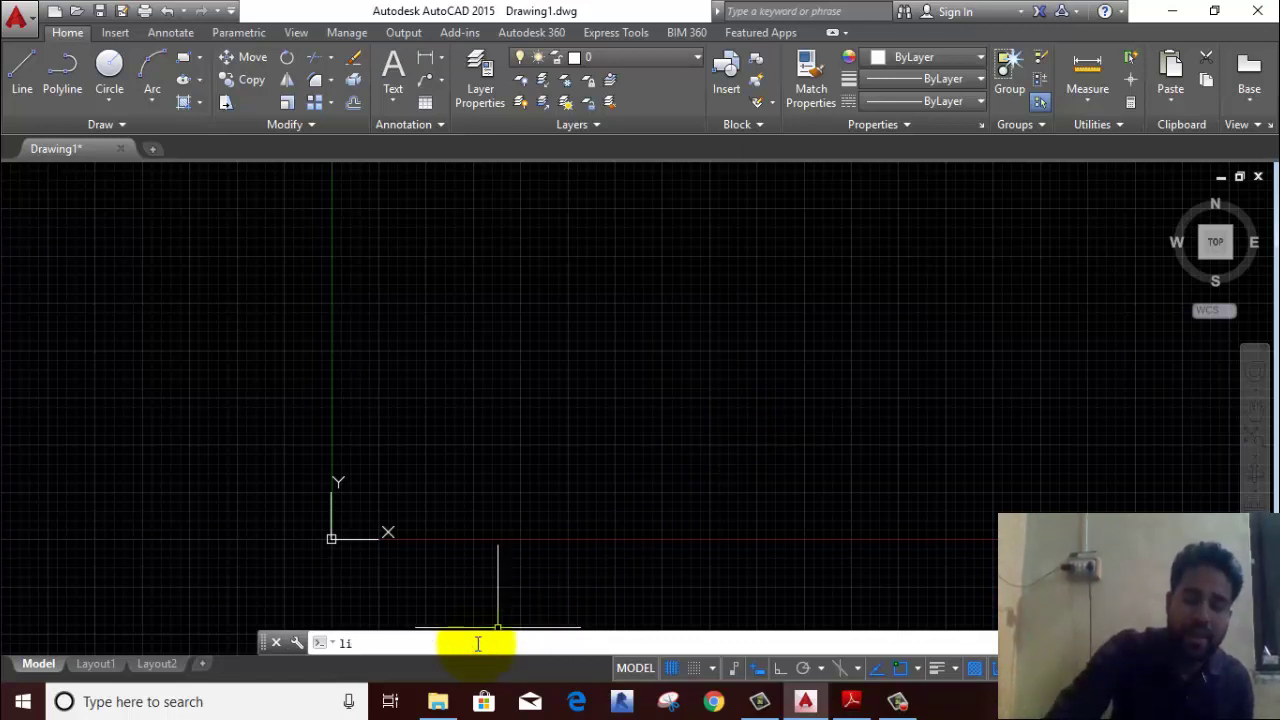
text(mit)
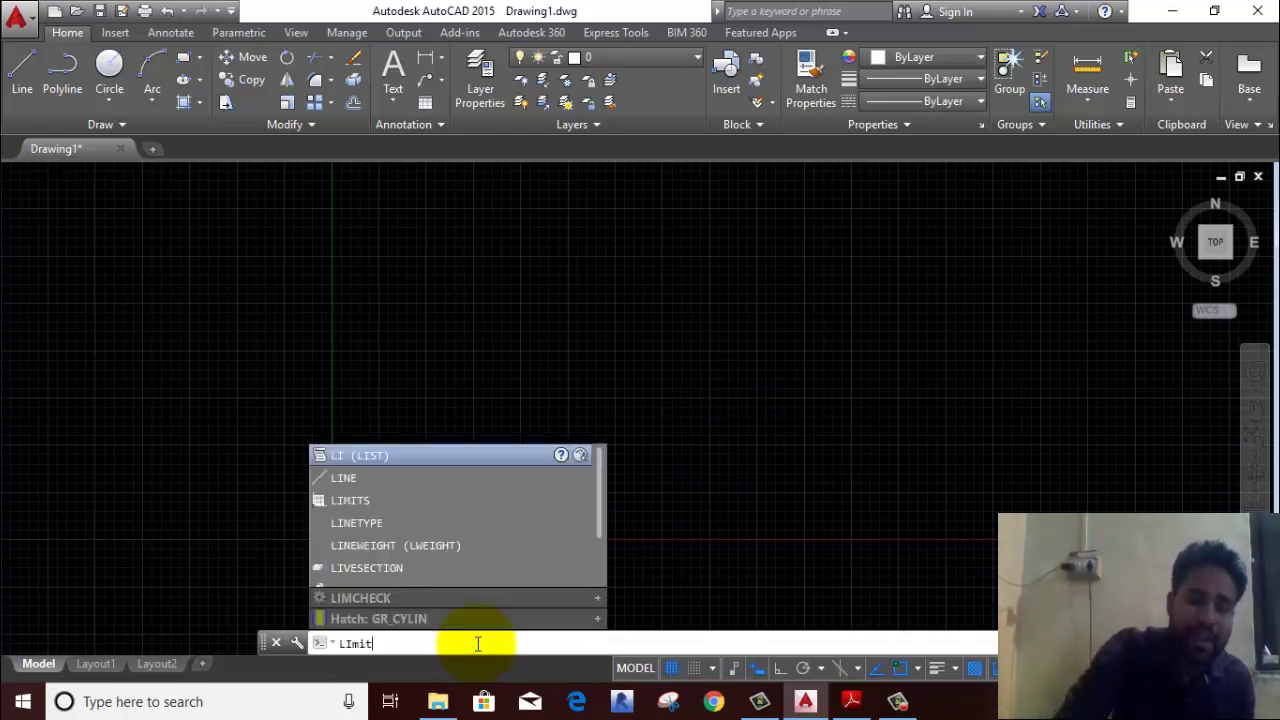
text(s)
key(Return)
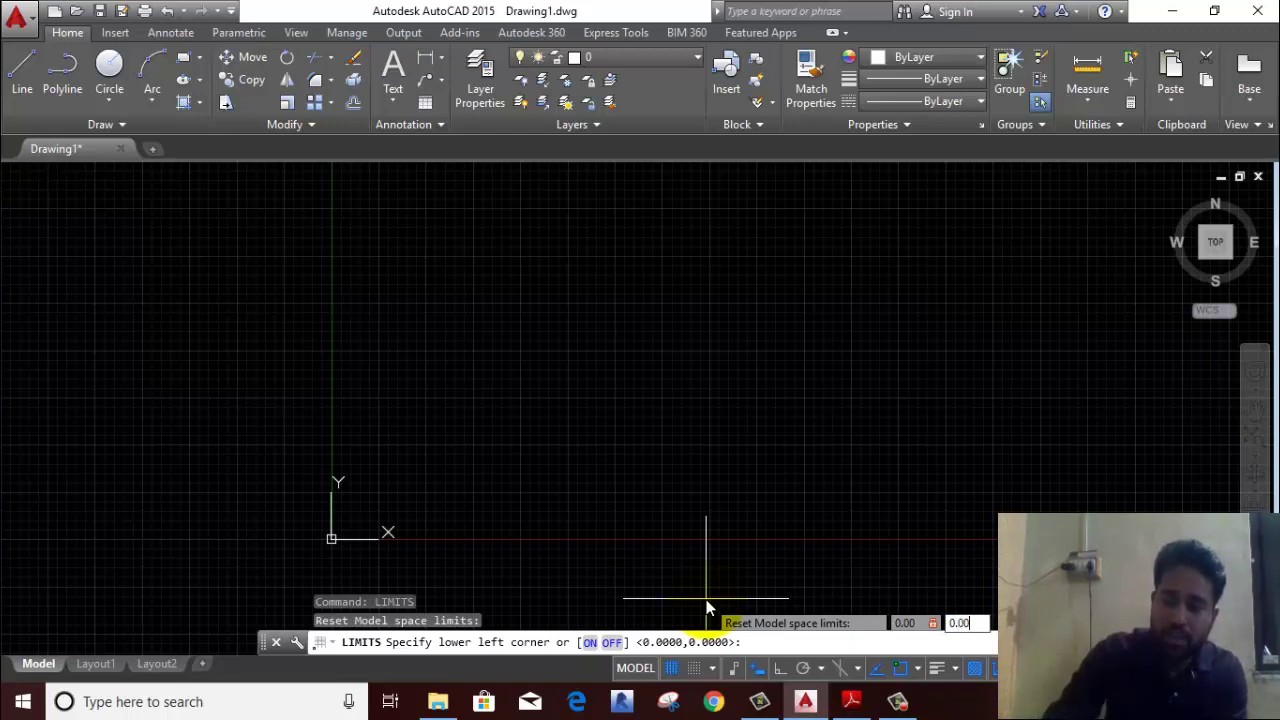
key(Return)
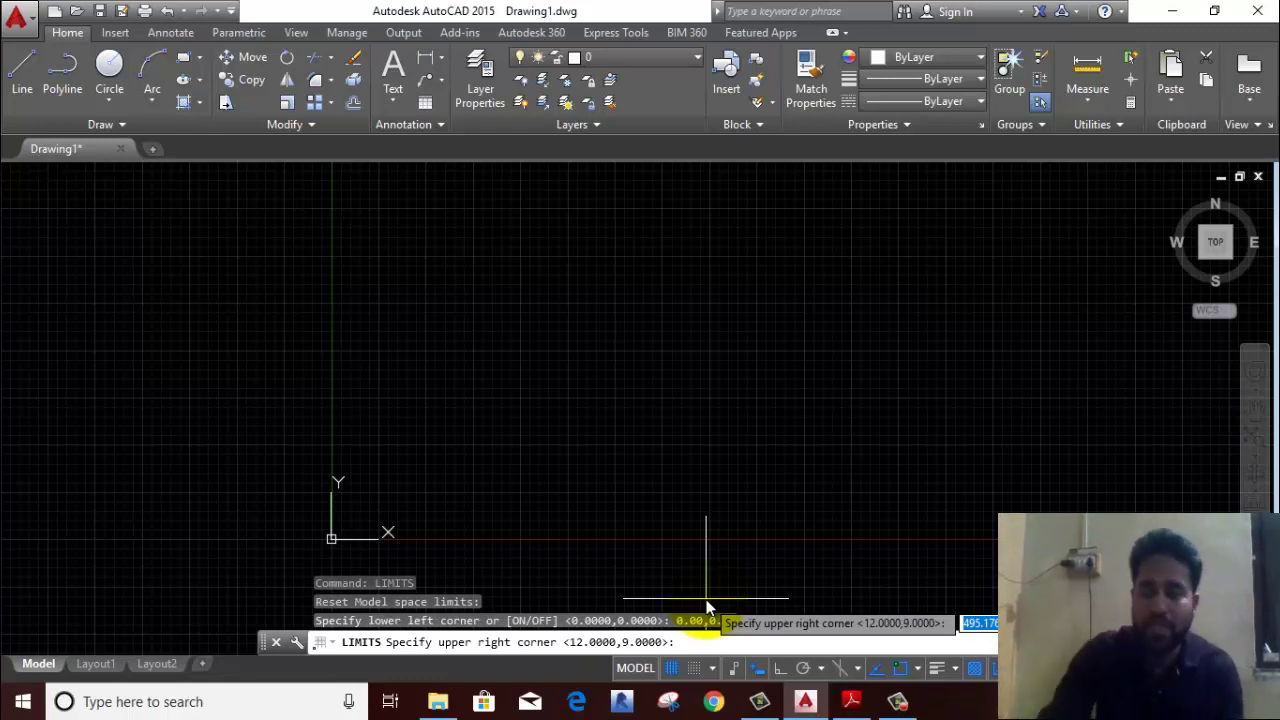
text(1000.00)
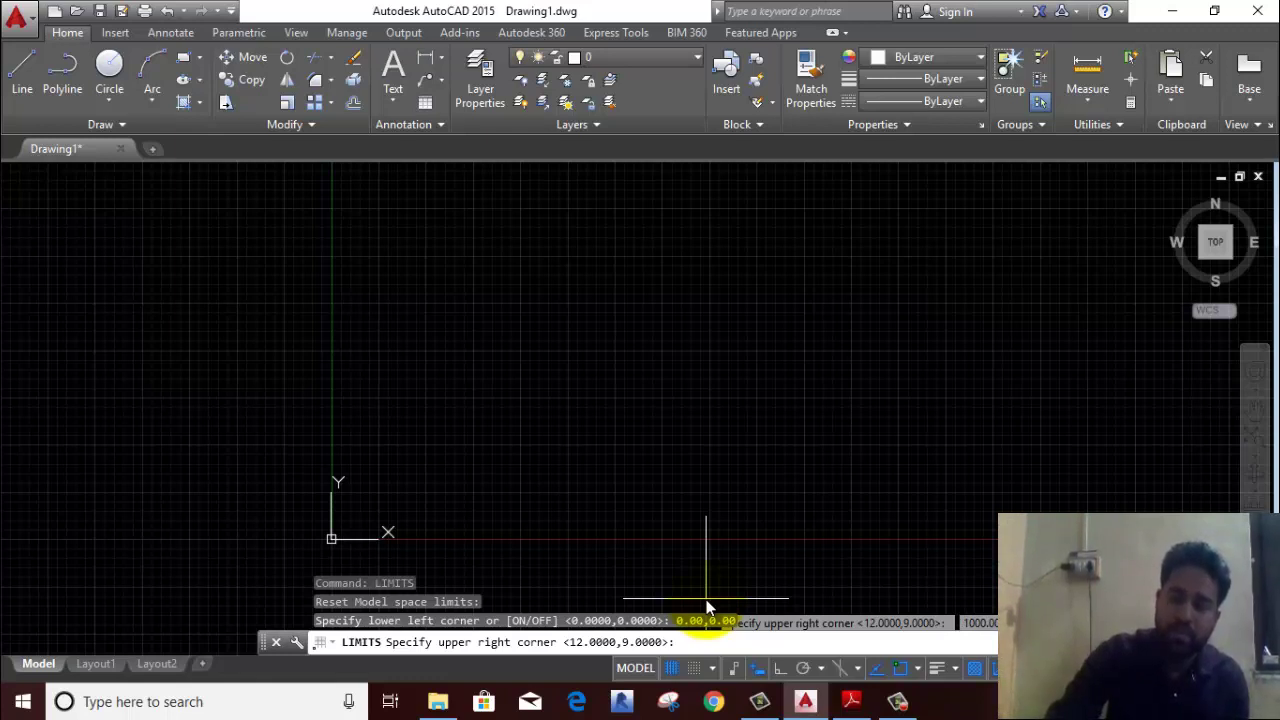
key(Return)
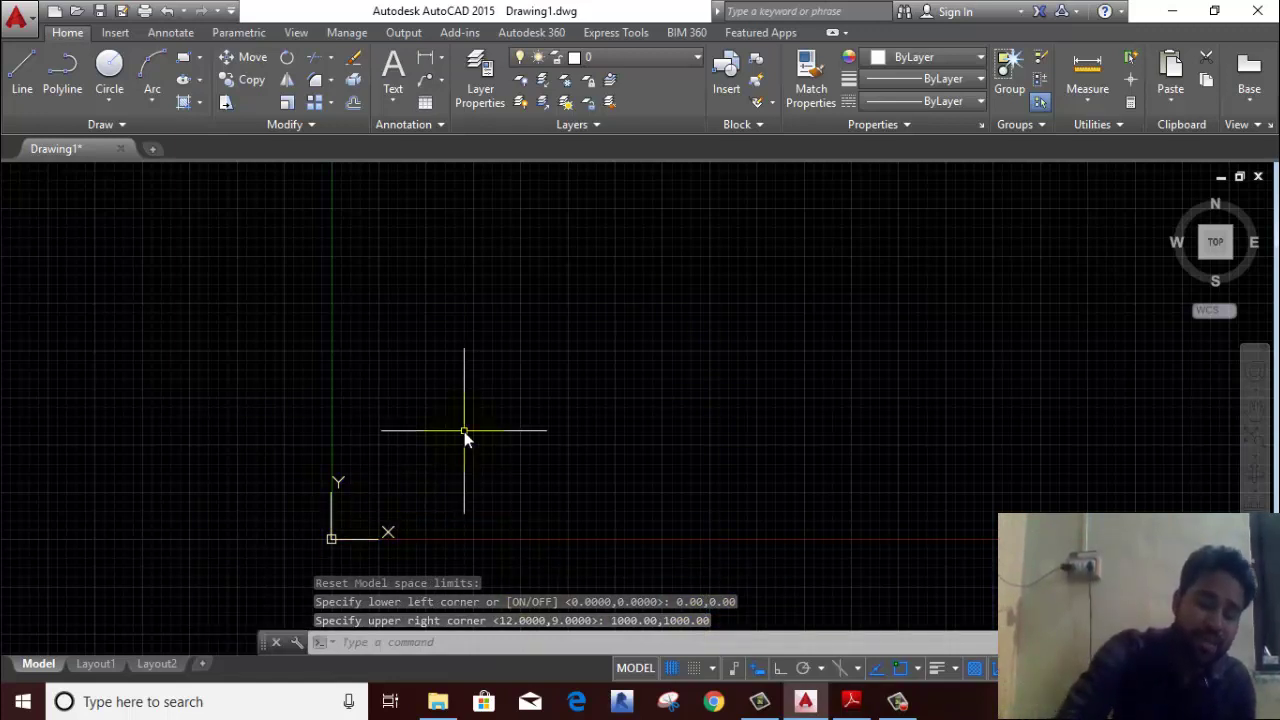
Step: Zoom All so the full 1000 x 1000 limits fill the view
text(z)
key(Return)
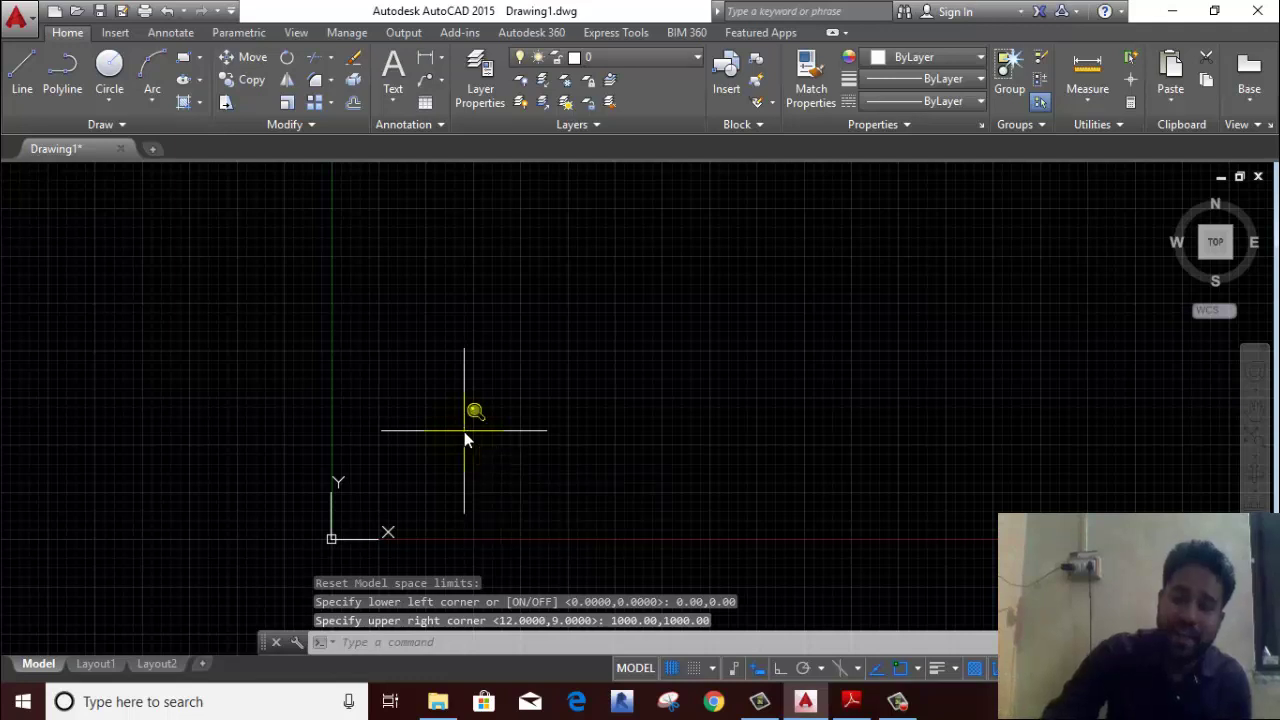
text(a)
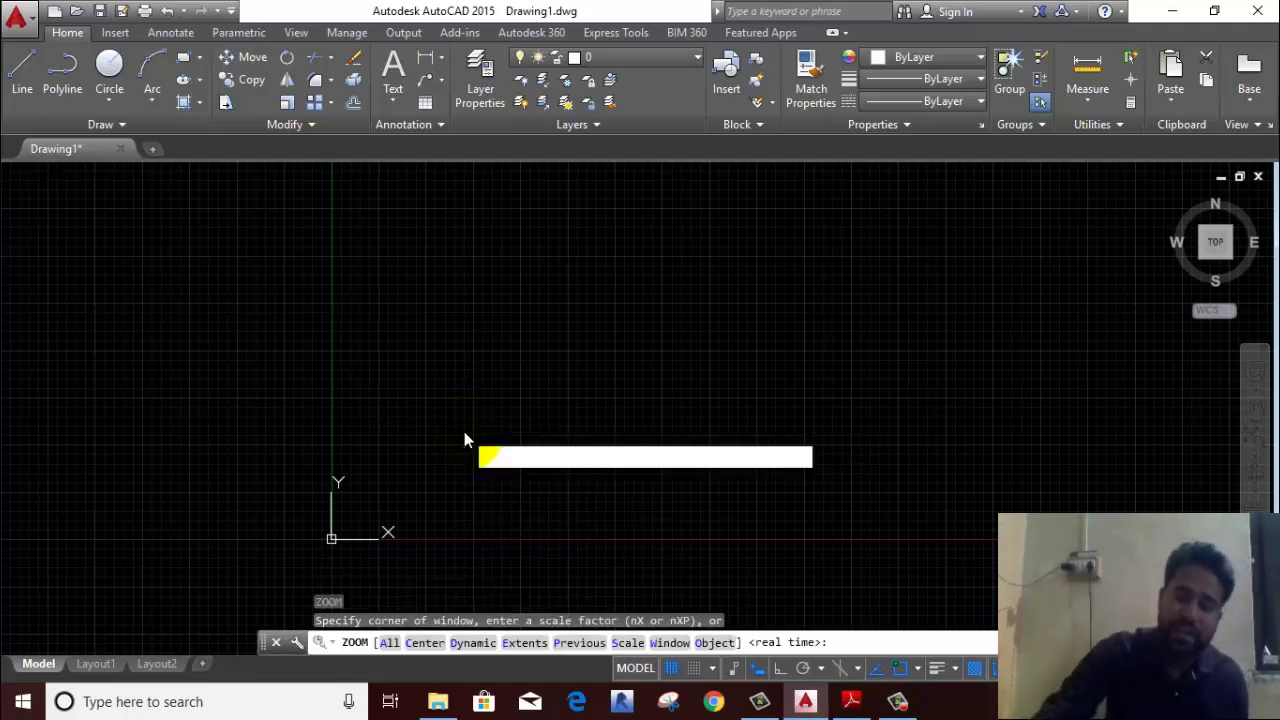
key(Return)
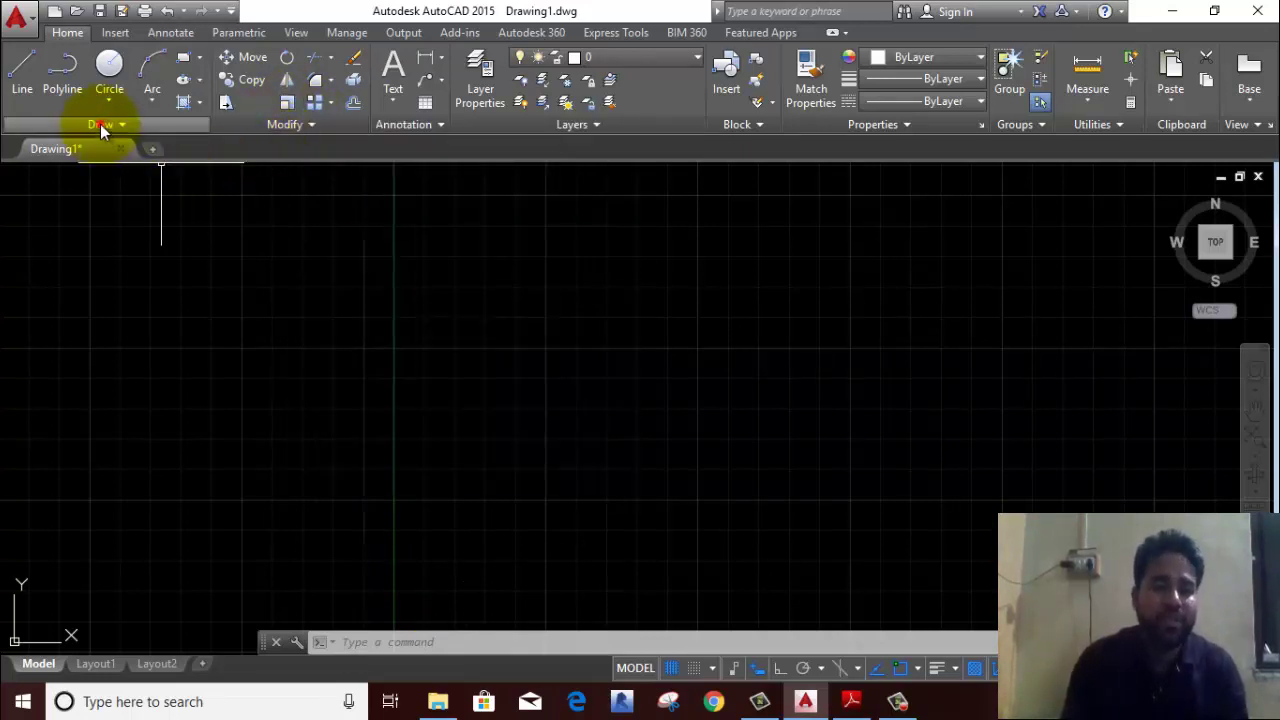
Step: Draw a Spline Fit curve through six points, forming two peaks and two troughs
click(100, 124)
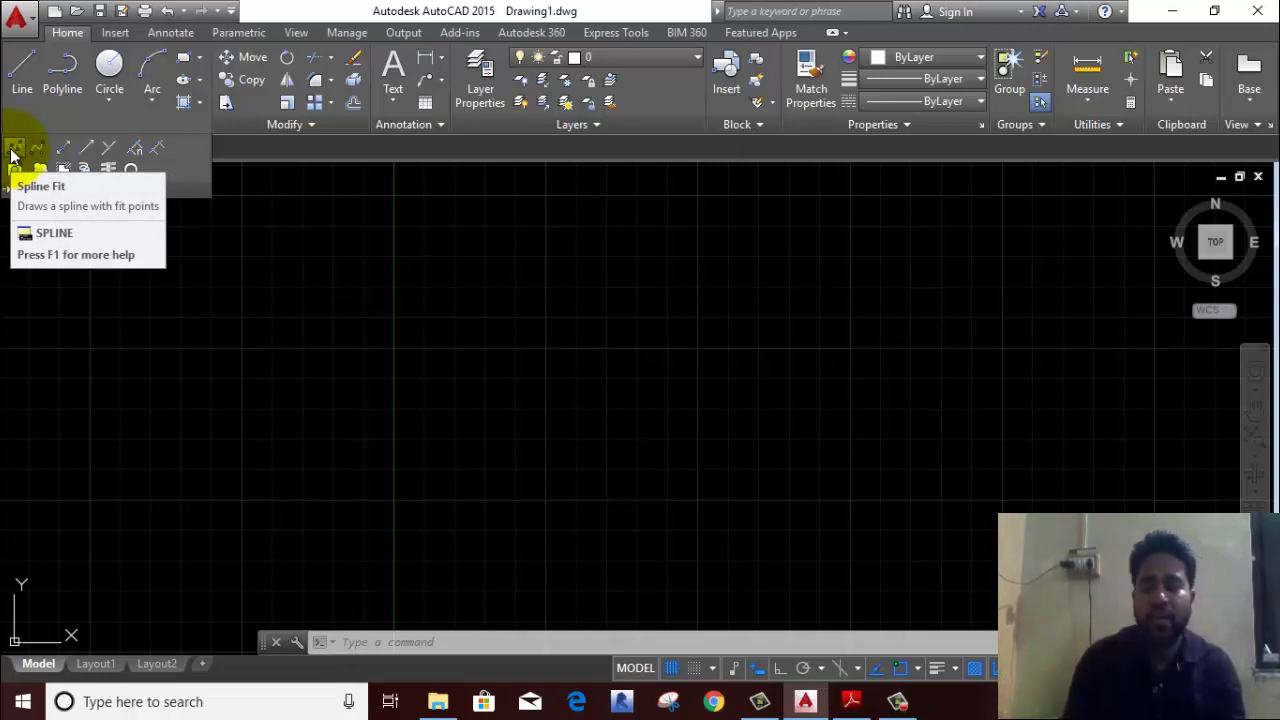
click(12, 150)
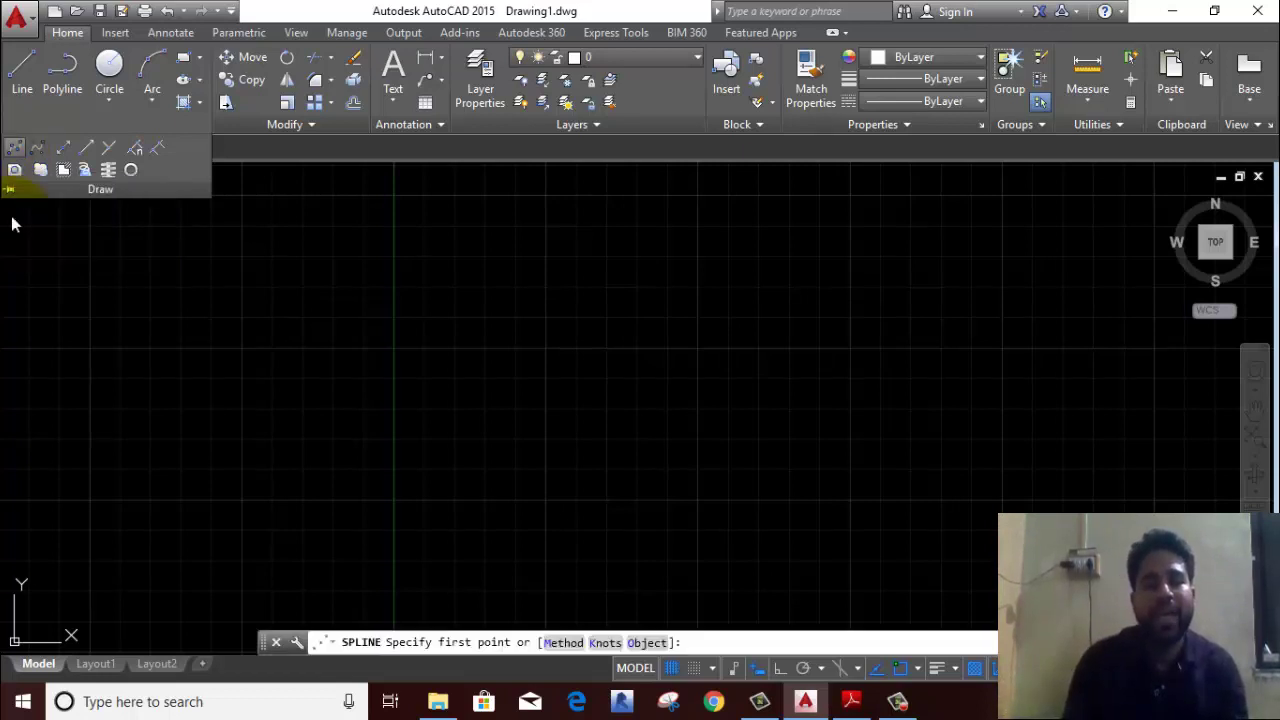
click(186, 487)
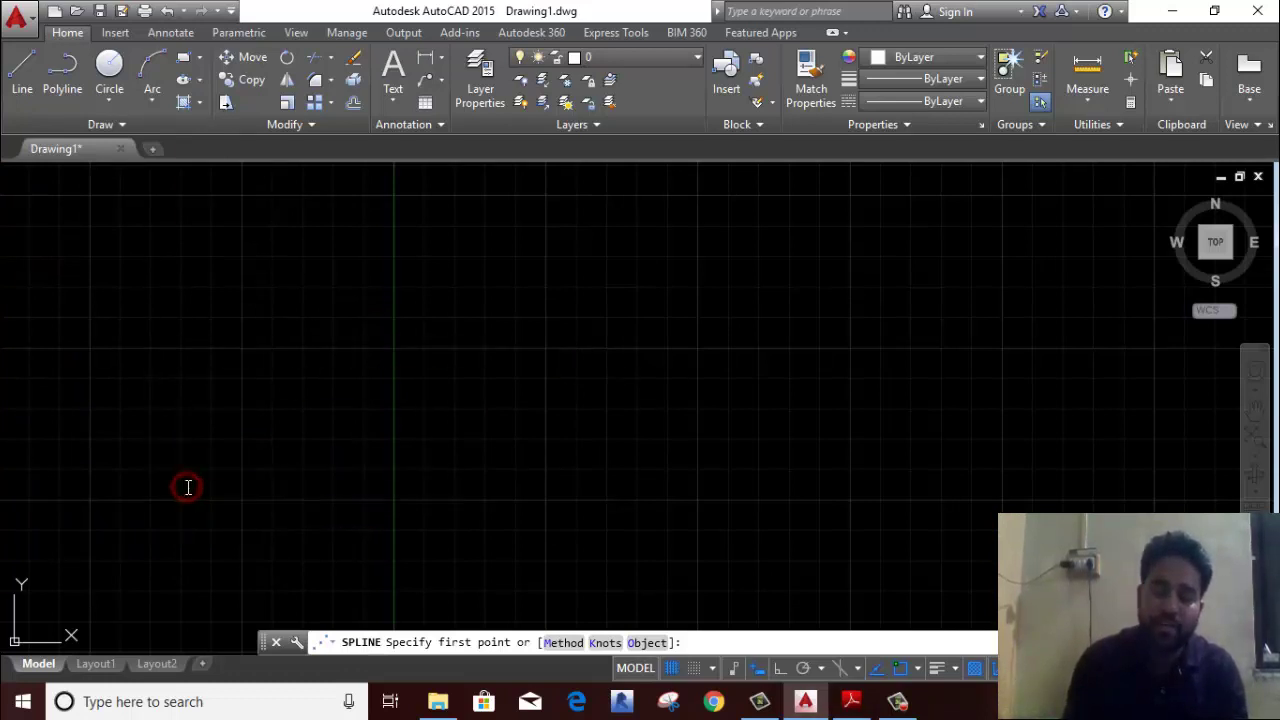
click(353, 392)
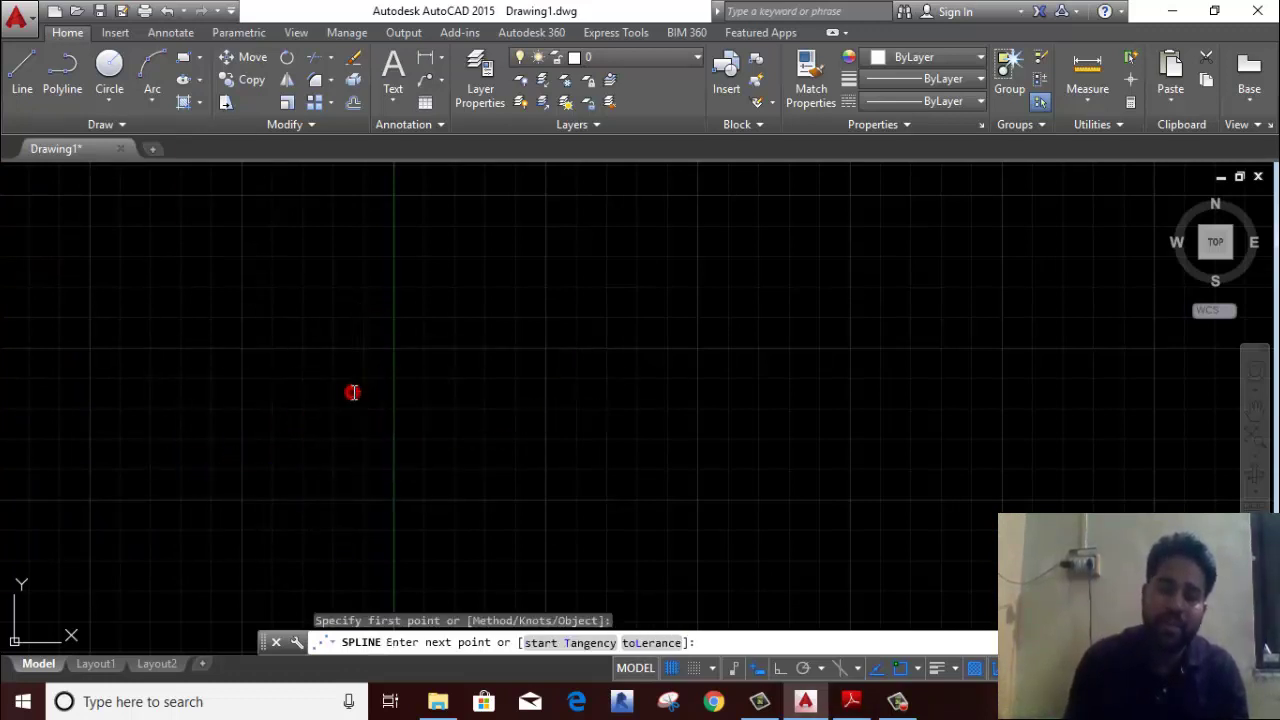
click(490, 510)
click(661, 381)
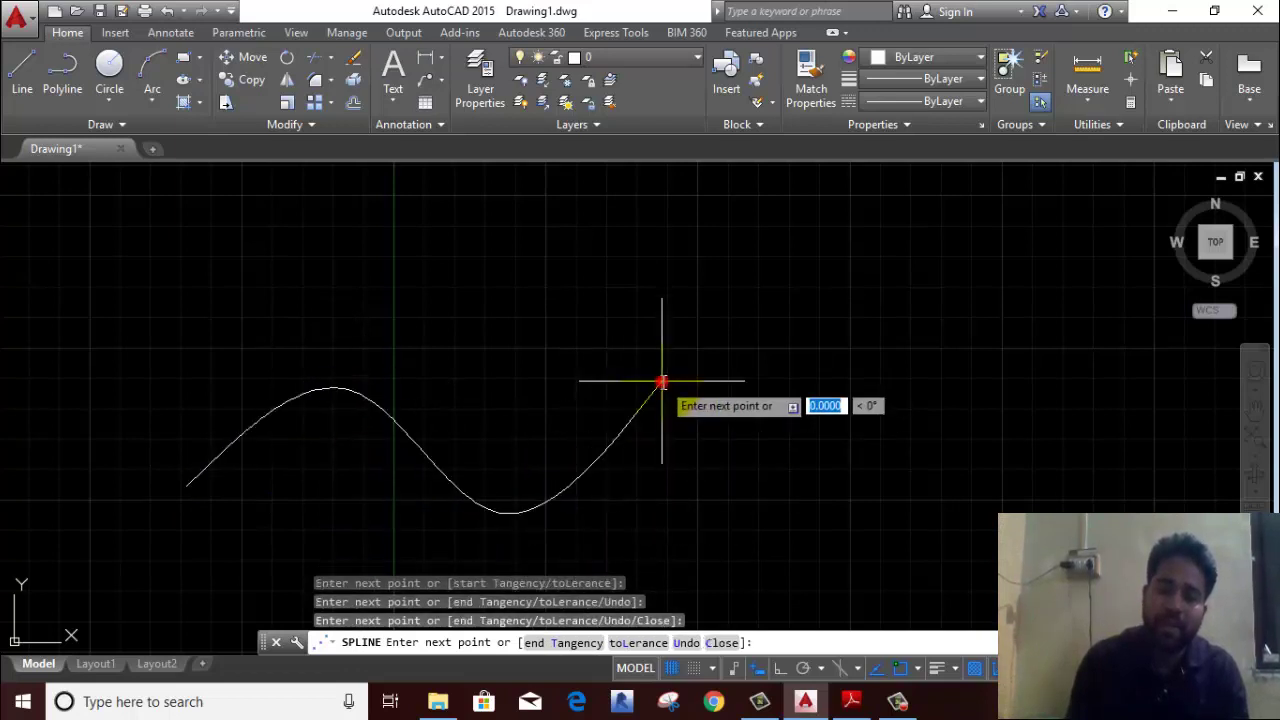
click(782, 492)
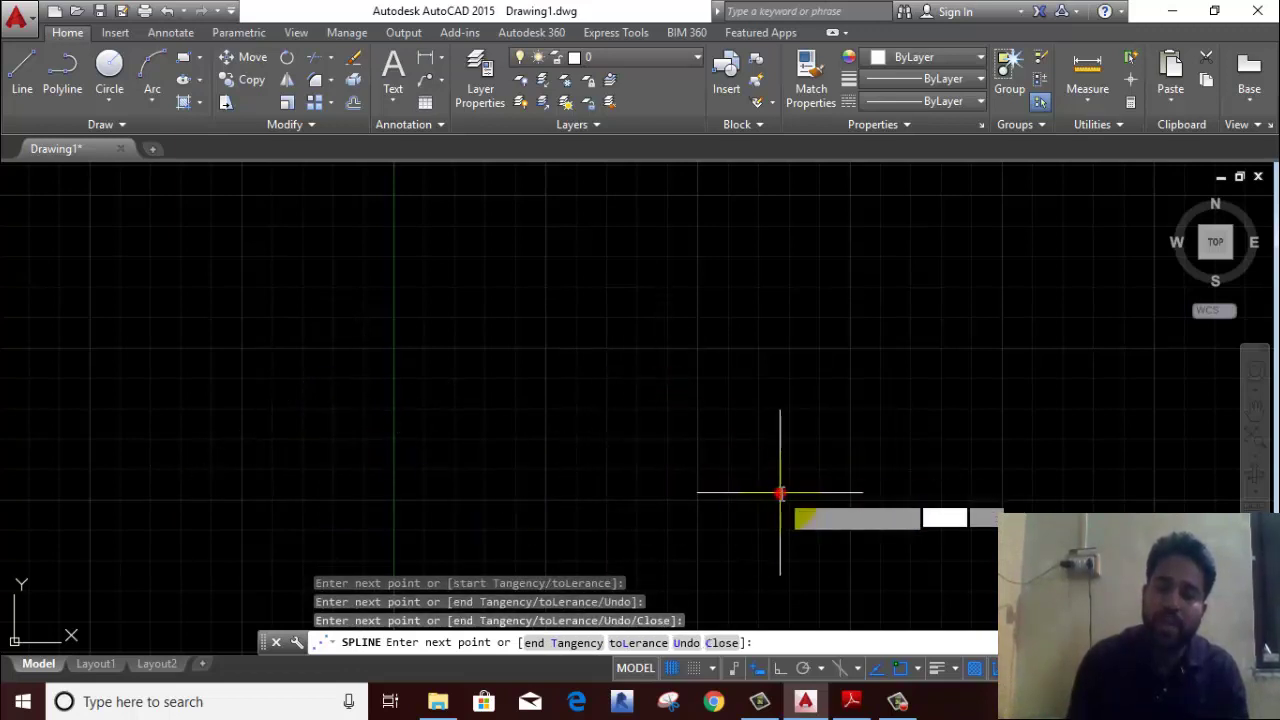
click(968, 377)
right_click(957, 336)
click(990, 345)
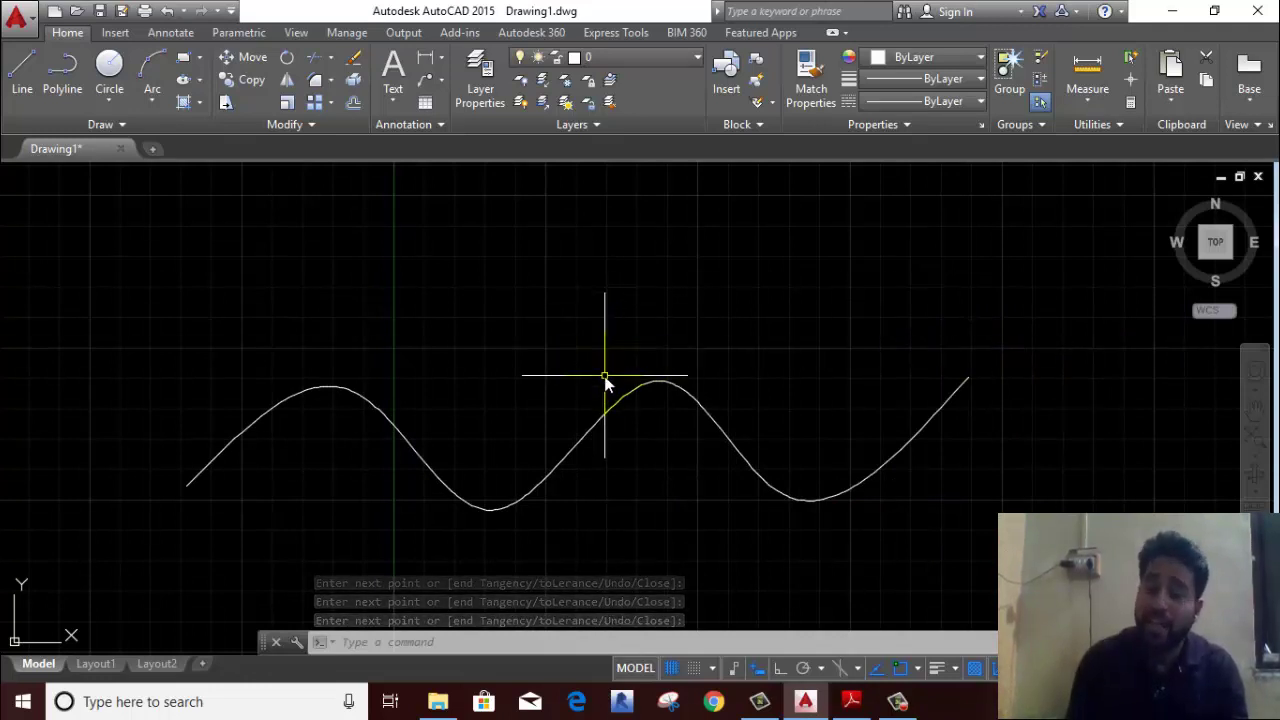
middle_drag(350, 320, 366, 368)
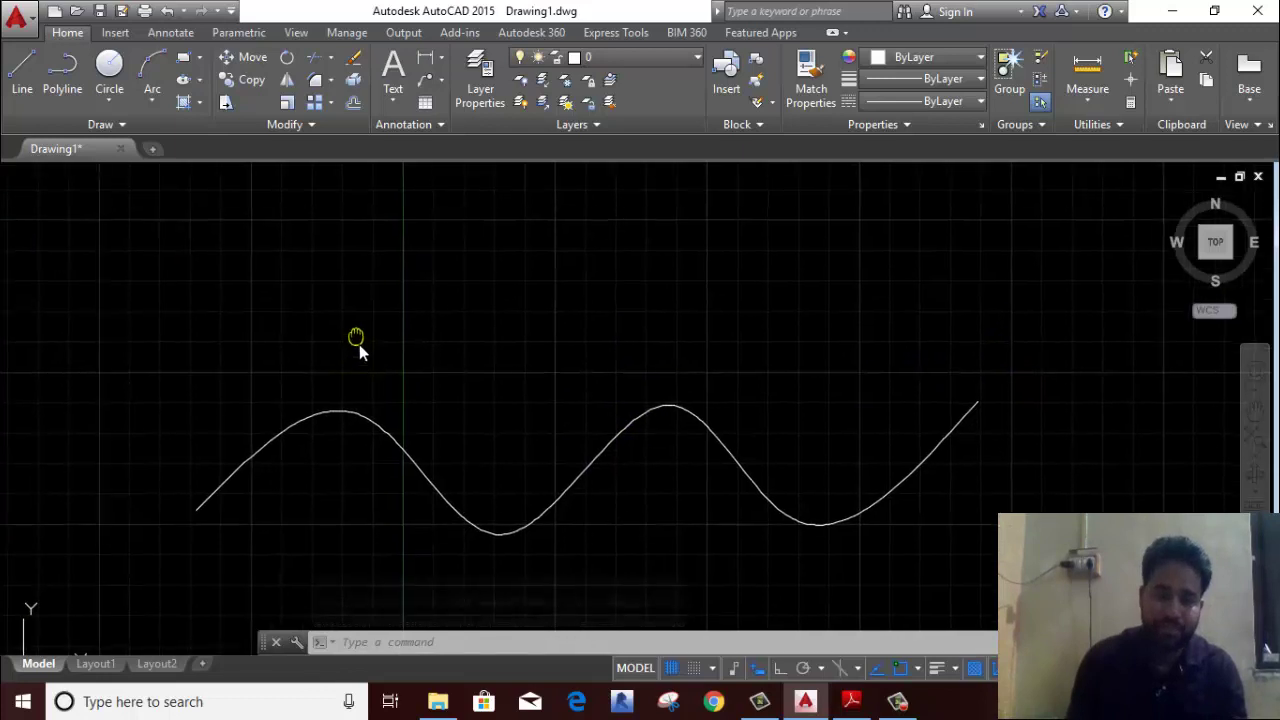
click(66, 121)
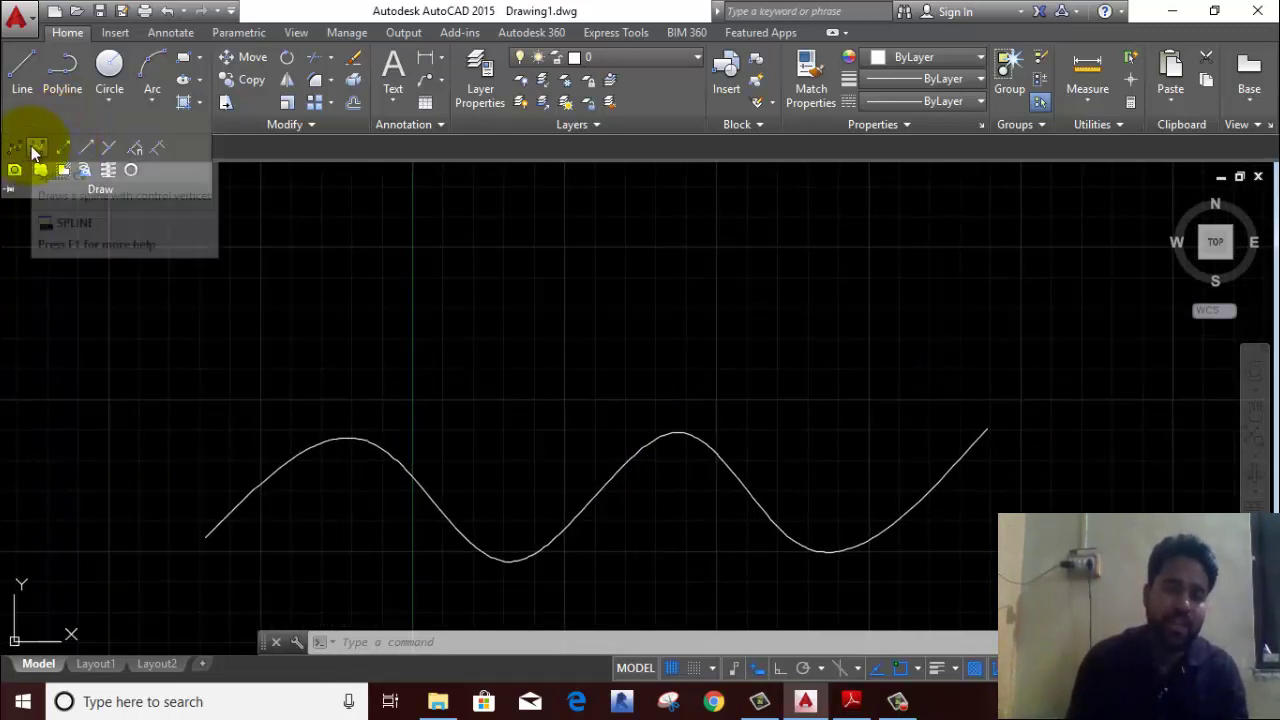
Step: Draw a Spline CV curve through six control vertices, alternating high and low
click(35, 150)
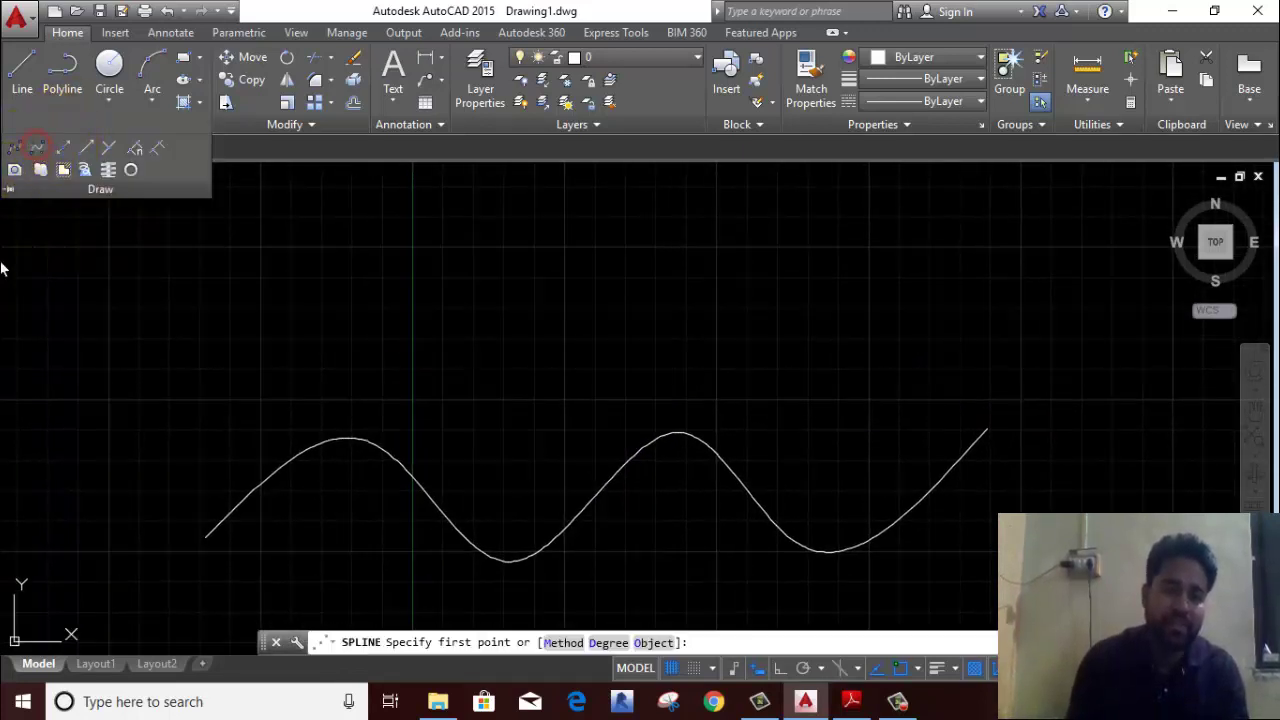
click(143, 295)
click(447, 209)
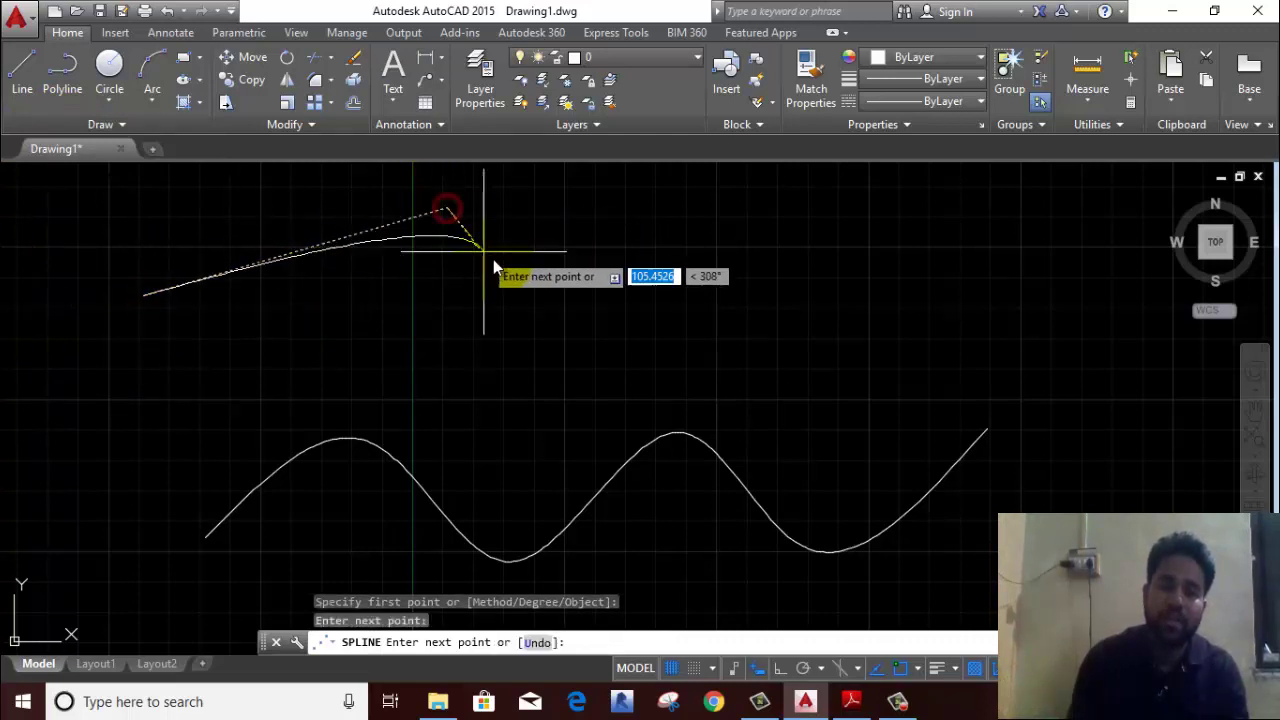
click(585, 291)
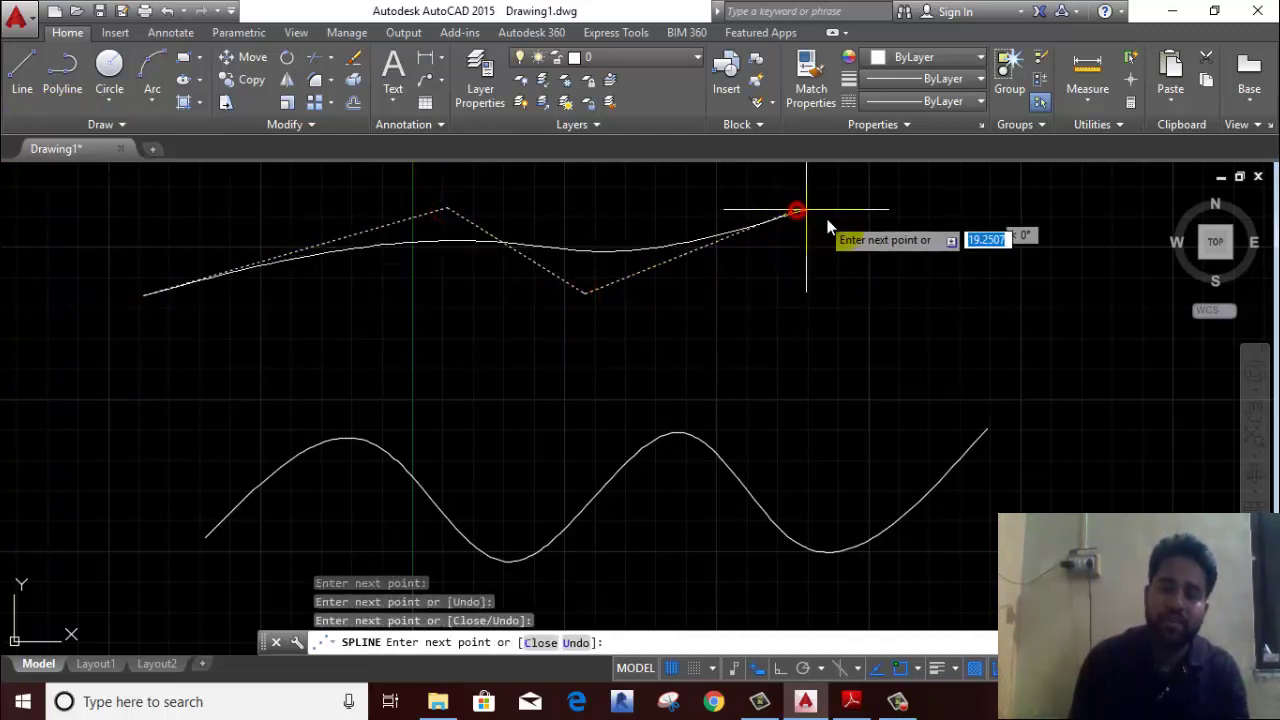
click(797, 210)
click(968, 289)
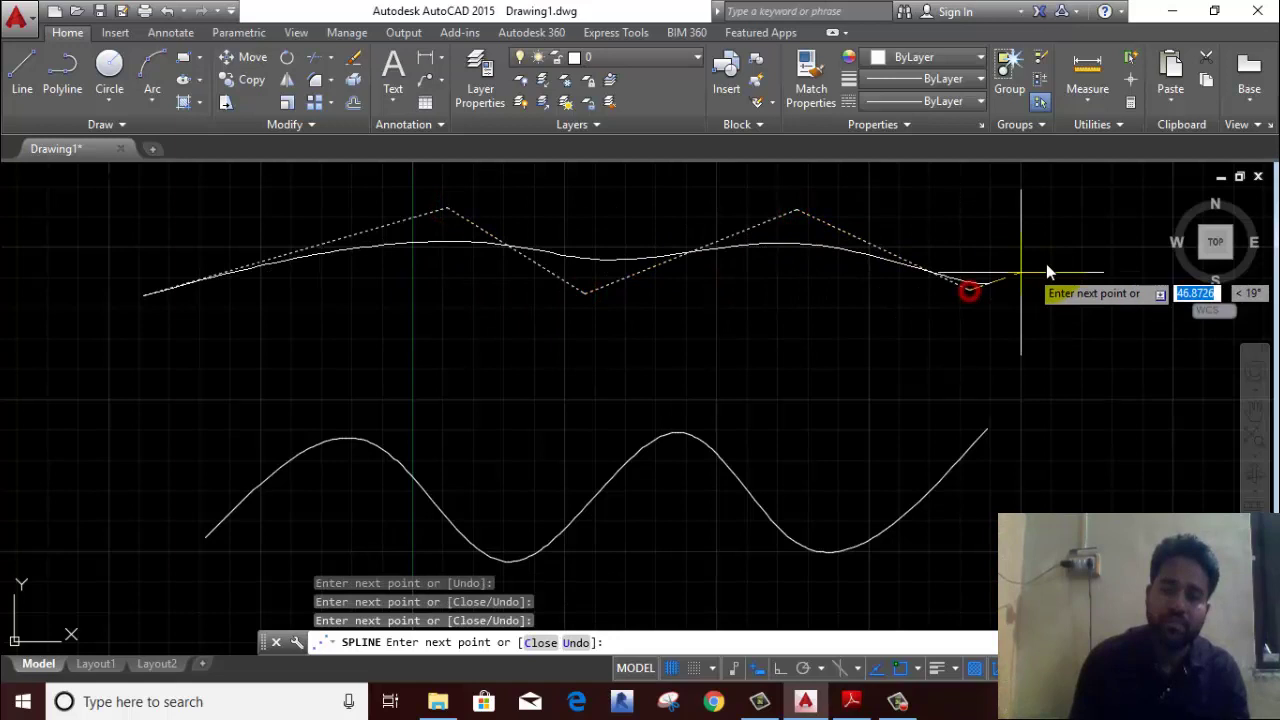
click(1088, 213)
right_click(1090, 214)
click(1110, 215)
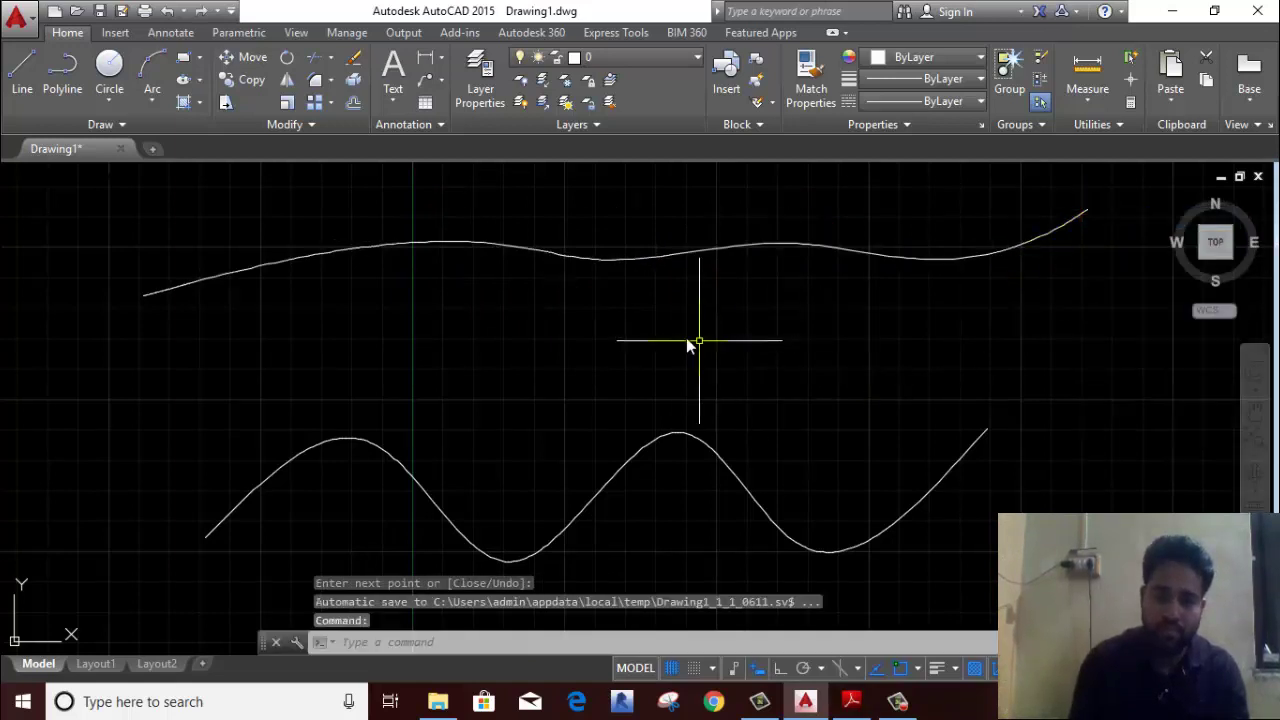
Step: Reshape the CV spline by pulling its low middle vertex down and two high vertices up
click(503, 214)
click(474, 277)
middle_drag(446, 393, 419, 437)
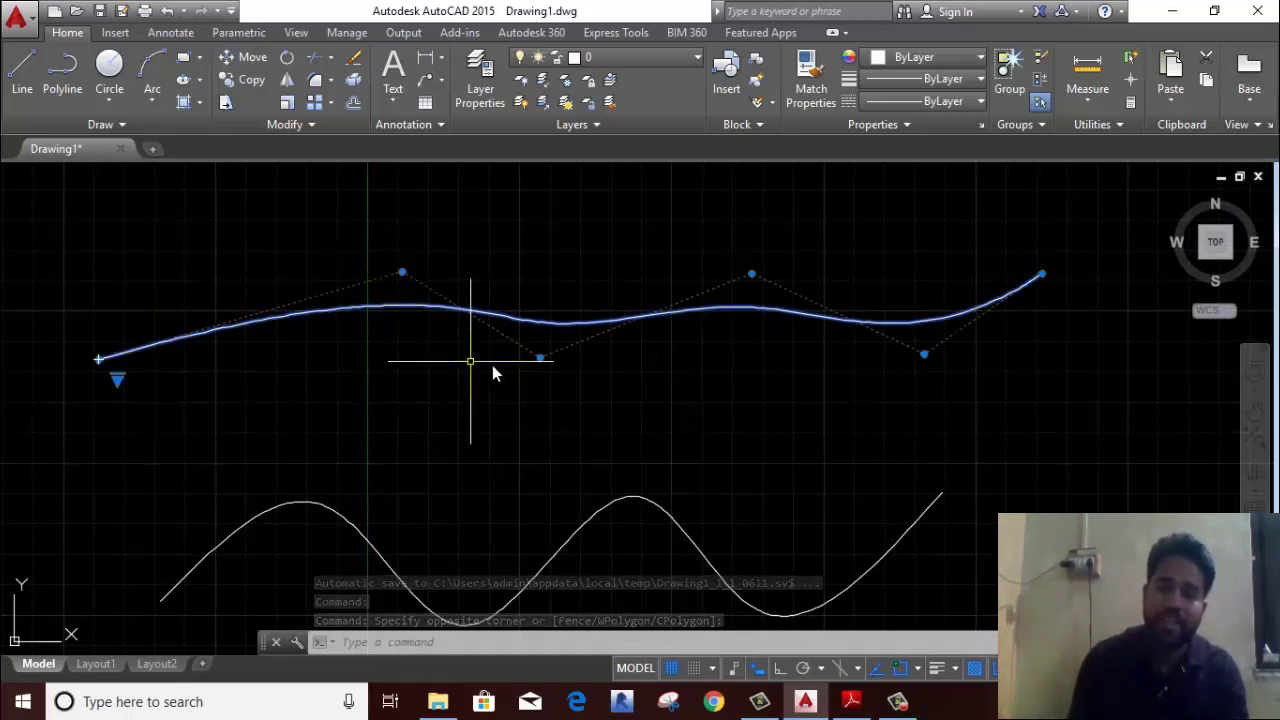
click(540, 357)
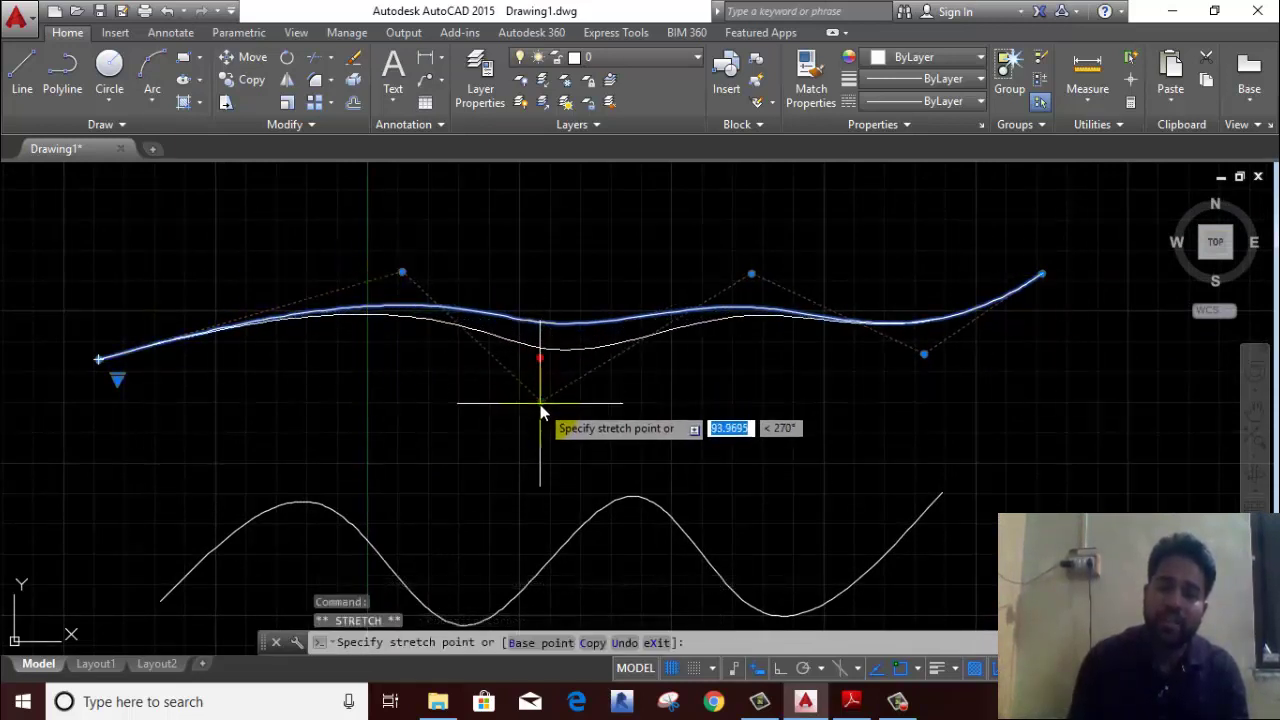
click(540, 407)
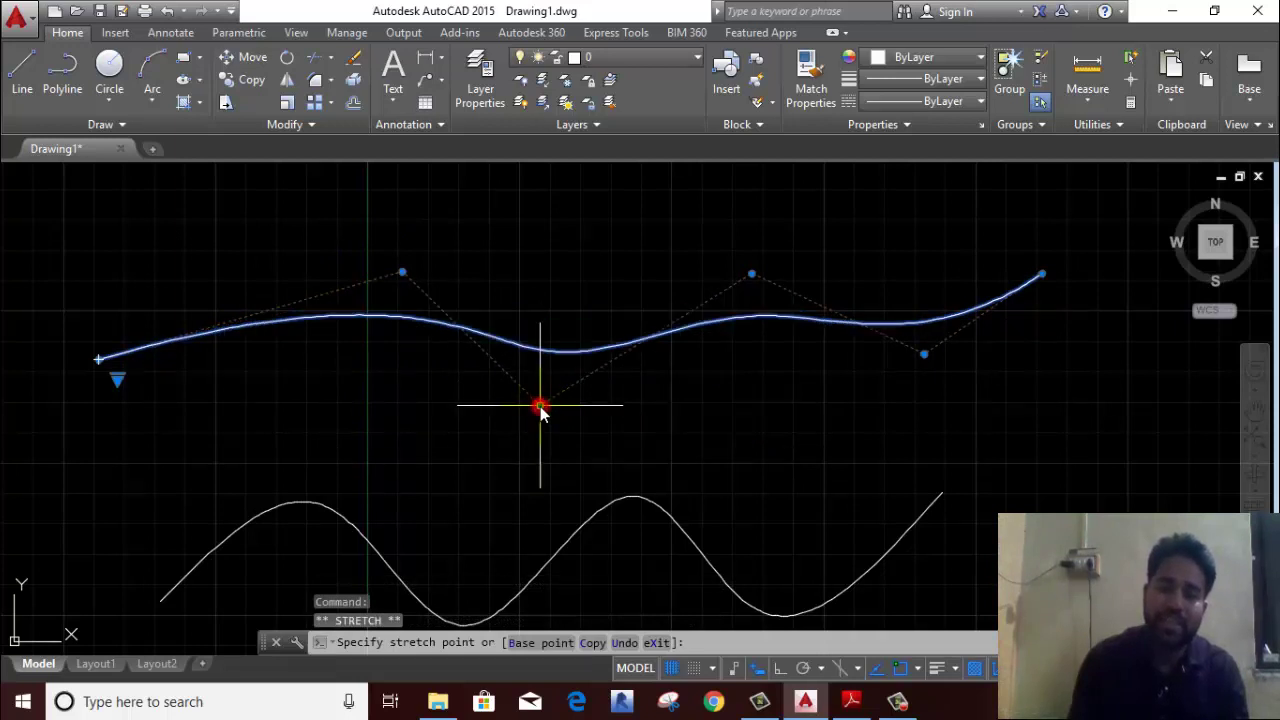
click(402, 271)
click(432, 214)
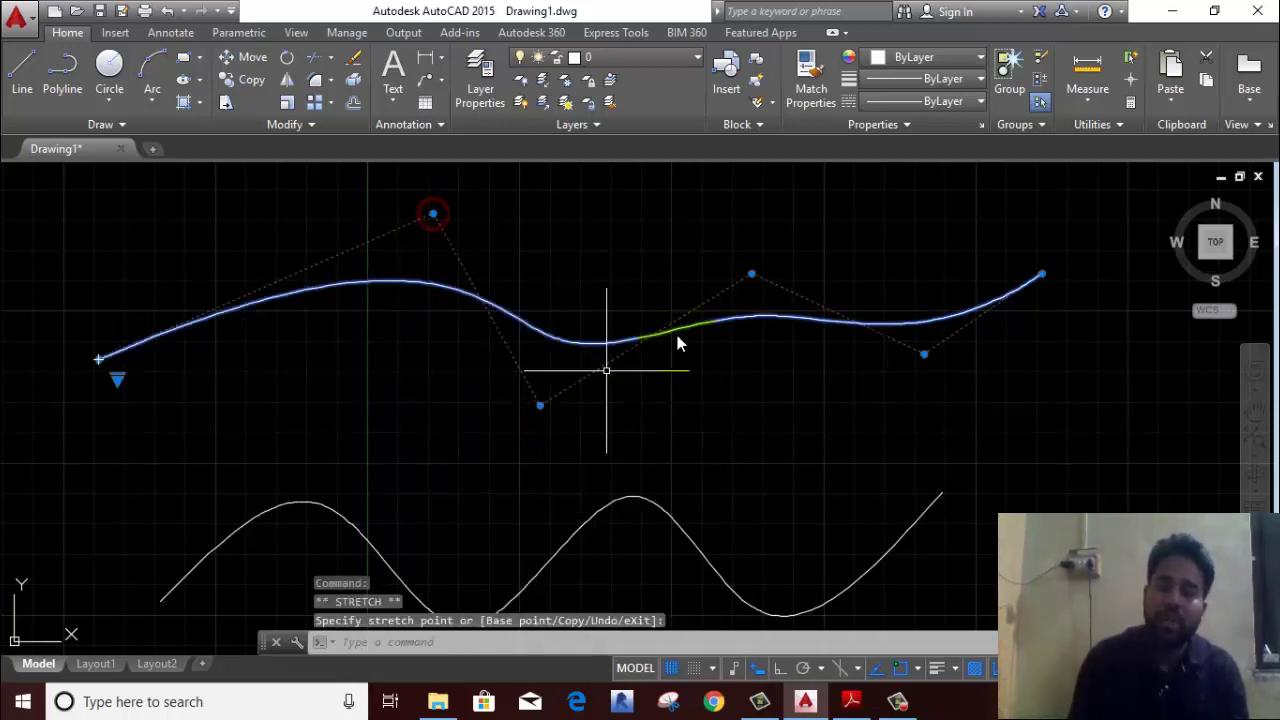
click(752, 272)
click(777, 207)
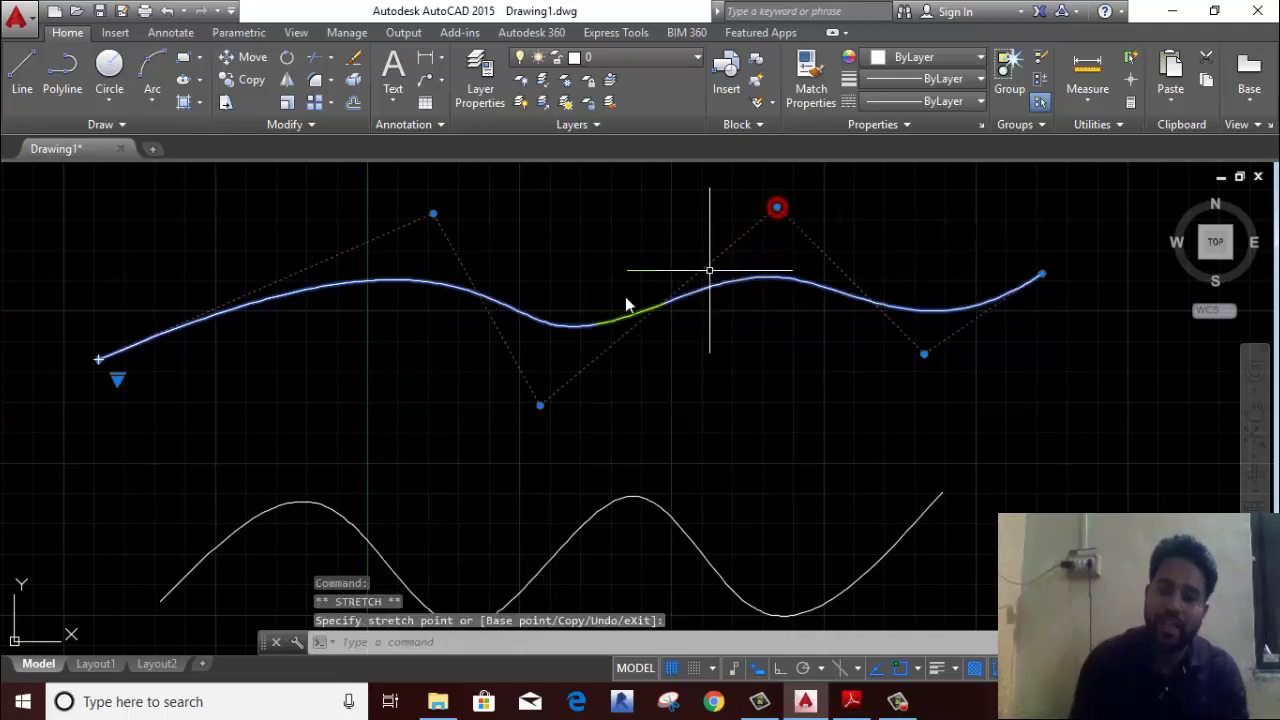
mouse_move(559, 360)
middle_down()
mouse_move(811, 289)
mouse_move(1020, 250)
middle_up()
middle_drag(208, 351, 511, 343)
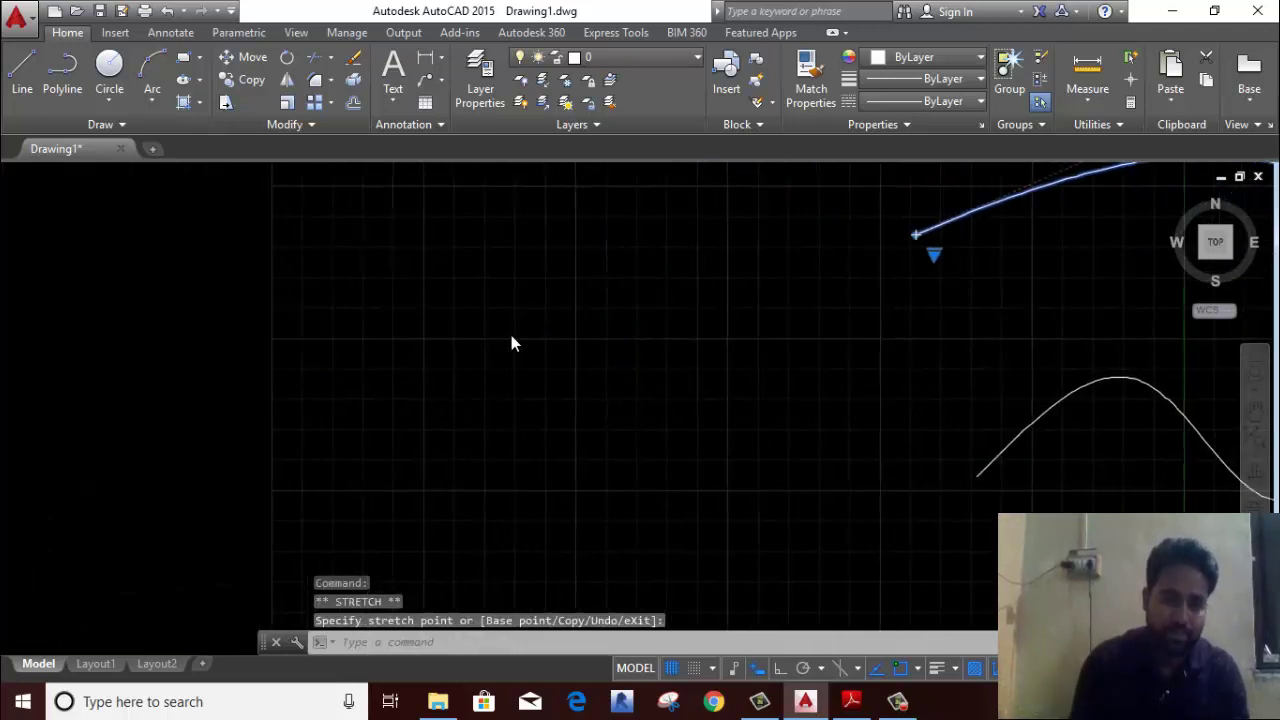
Step: Draw five vertical construction lines (XLINE Ver) to the left of the splines
click(95, 125)
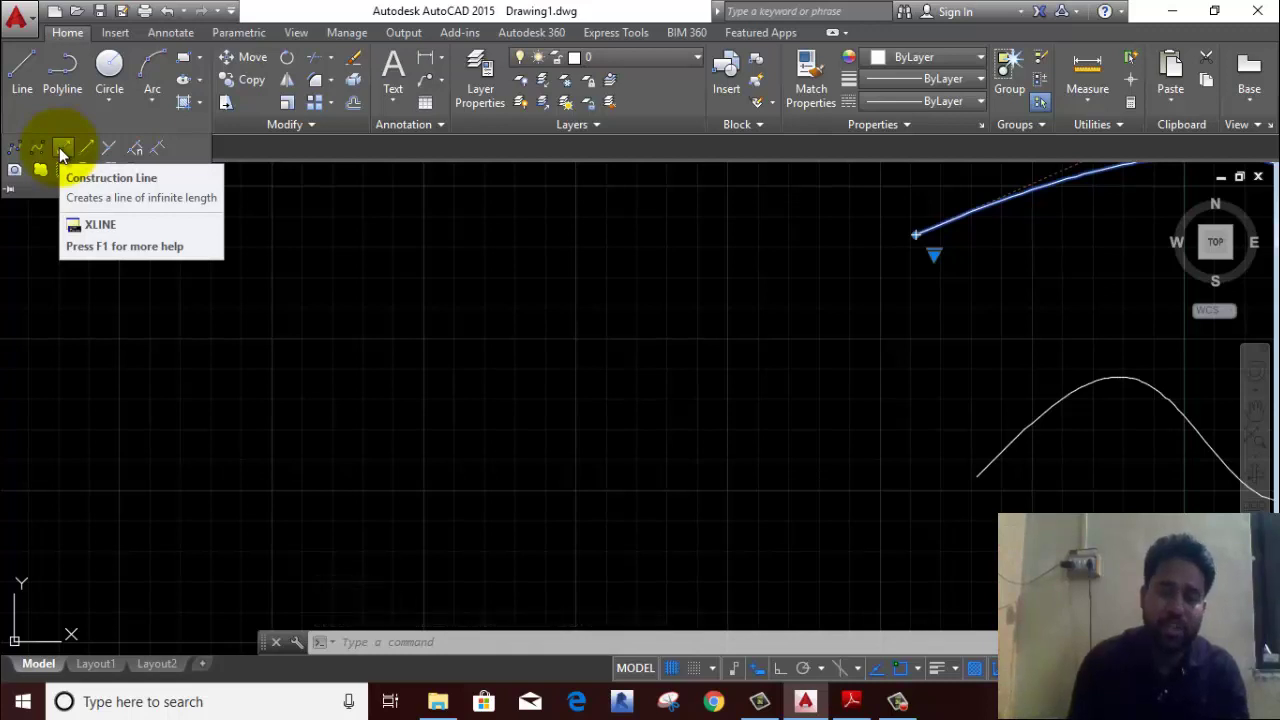
mouse_move(62, 150)
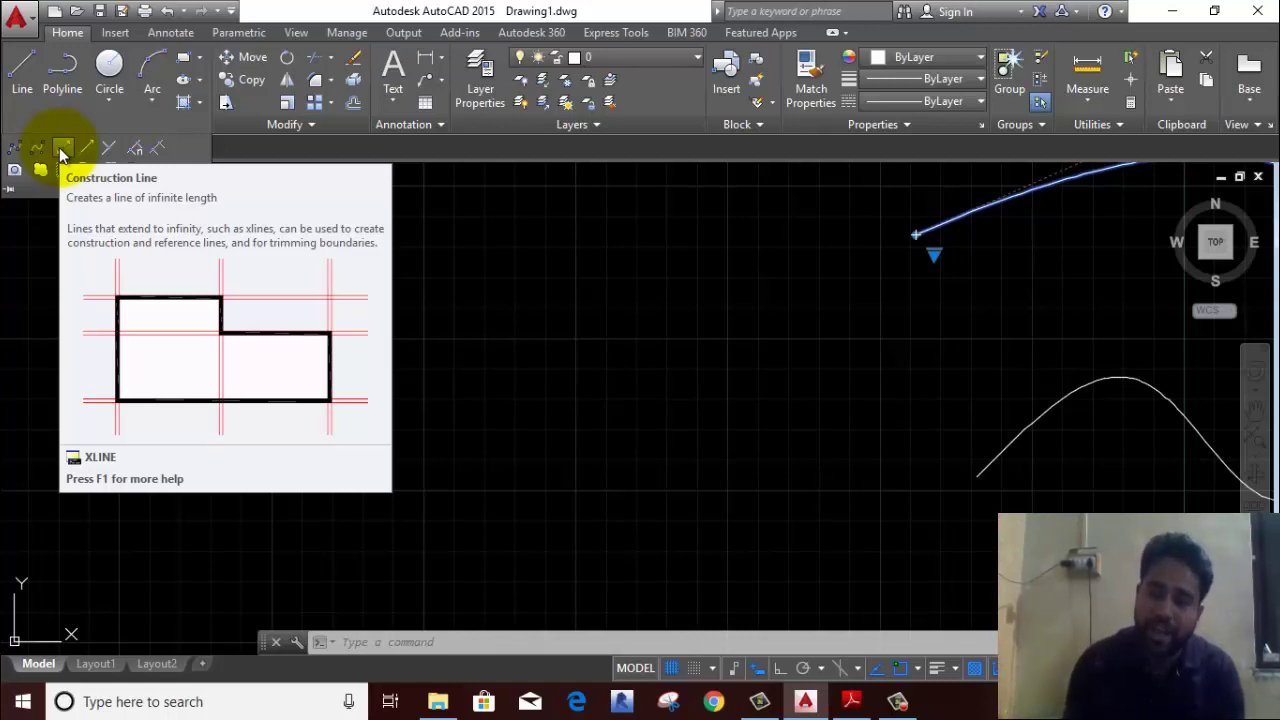
click(60, 150)
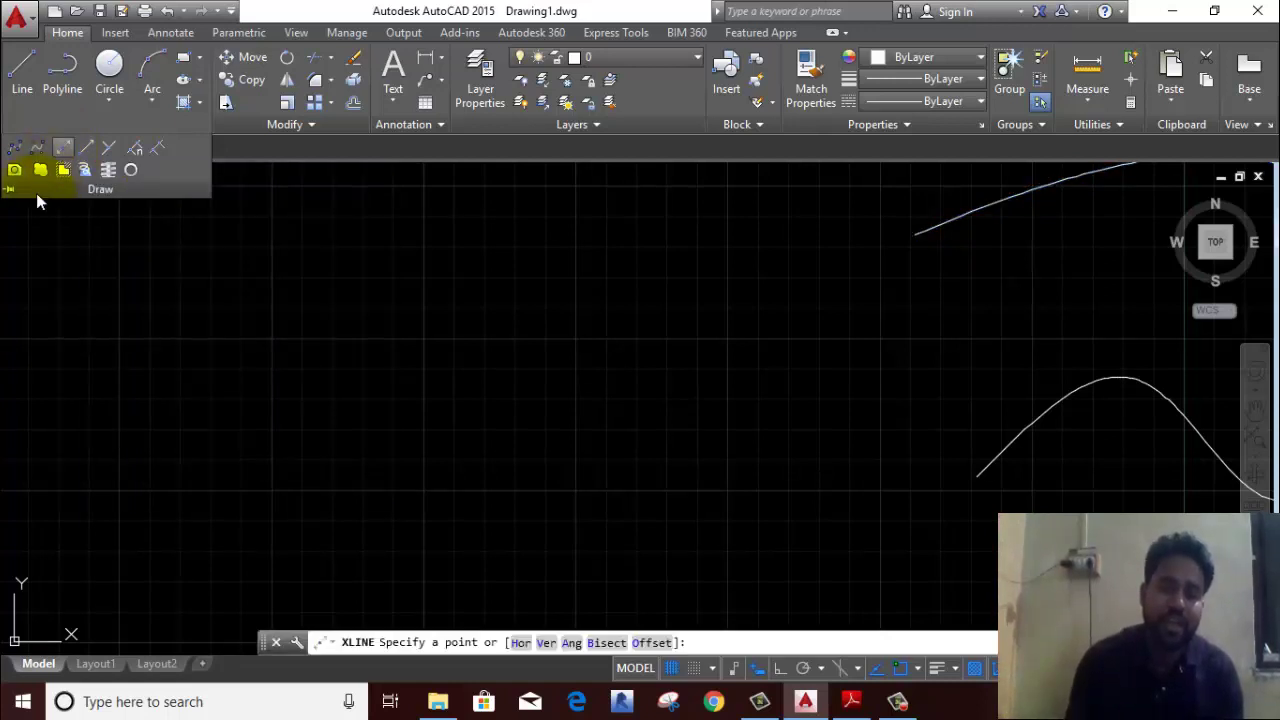
right_click(266, 346)
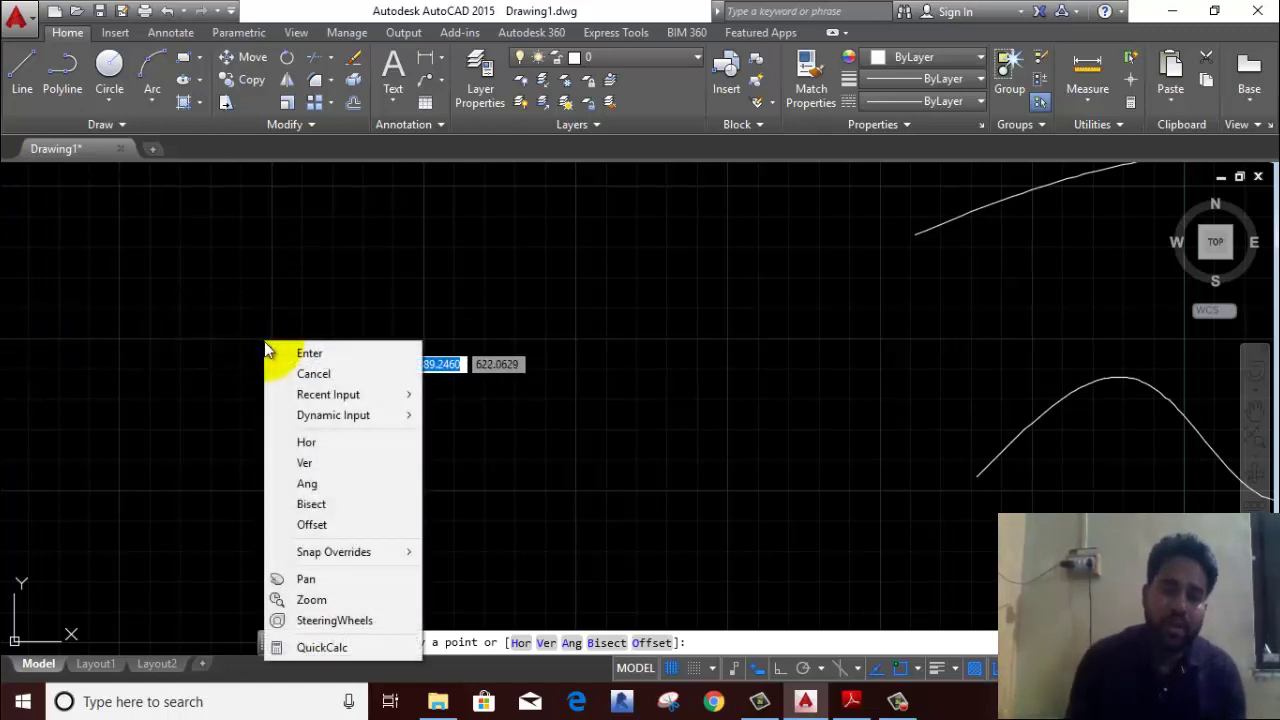
click(288, 462)
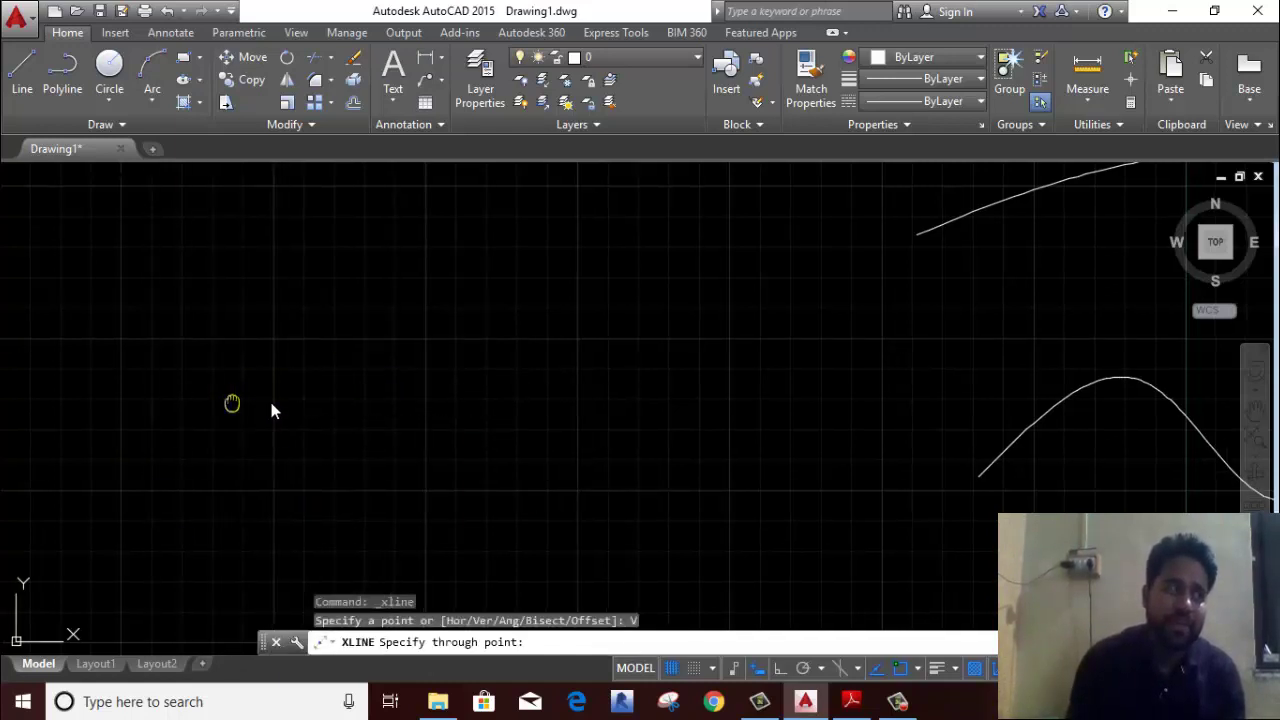
middle_drag(231, 400, 423, 394)
click(277, 368)
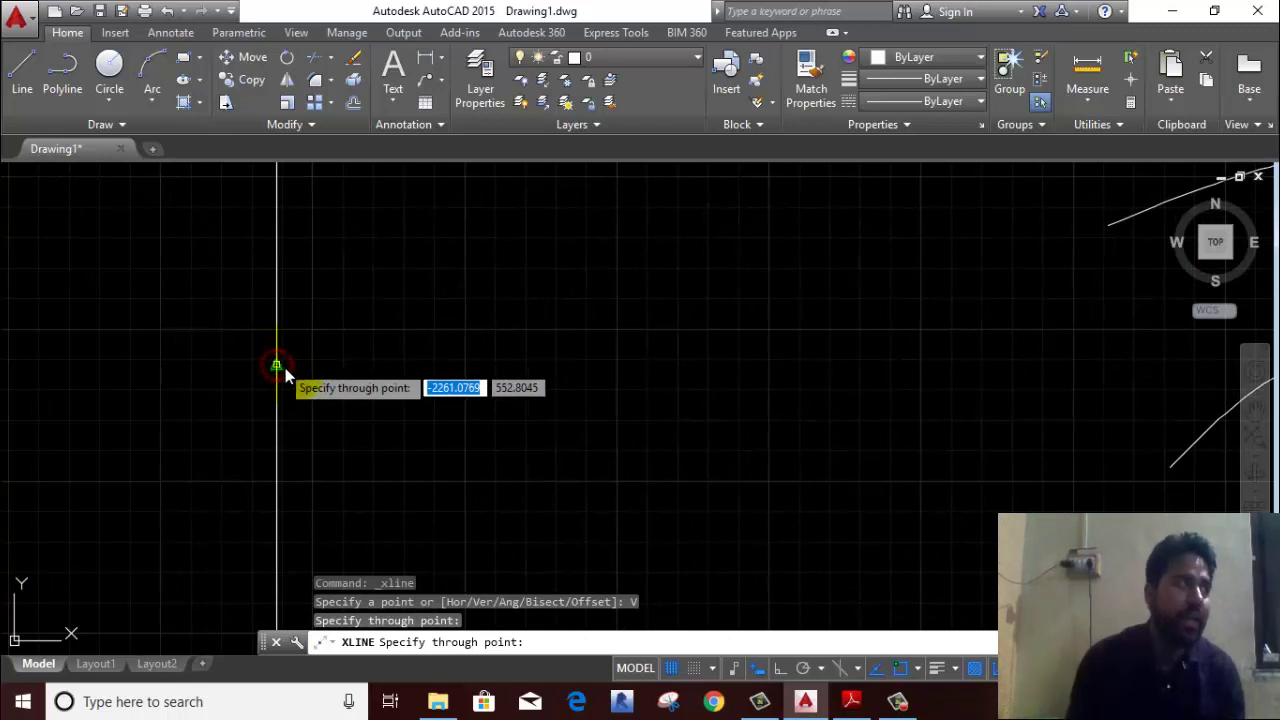
click(343, 361)
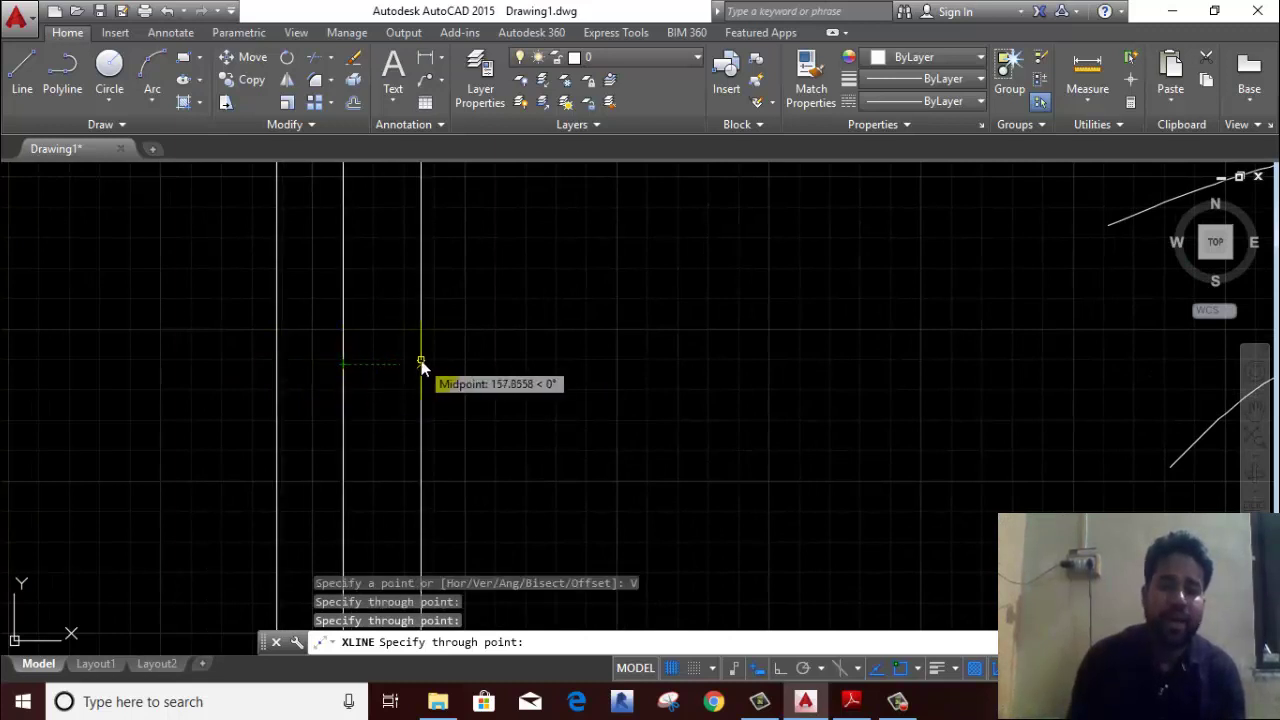
click(421, 363)
click(471, 366)
click(526, 372)
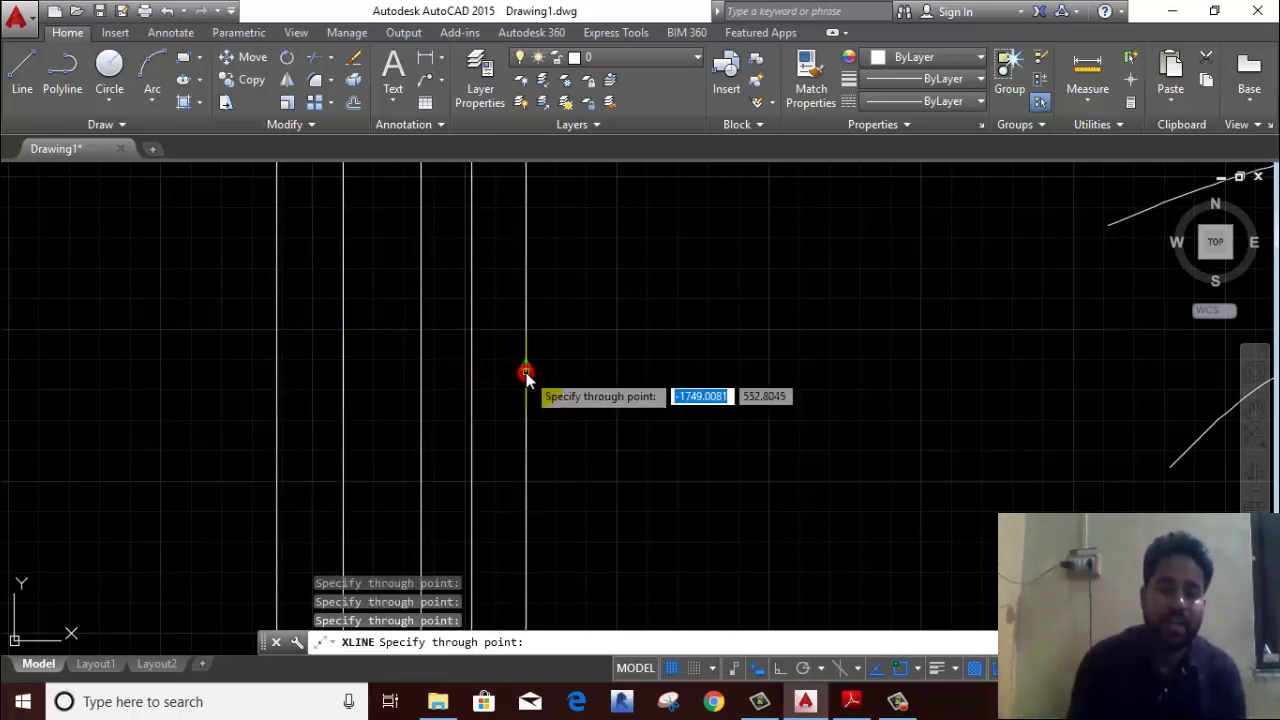
right_click(526, 374)
scroll(527, 376, down, 3)
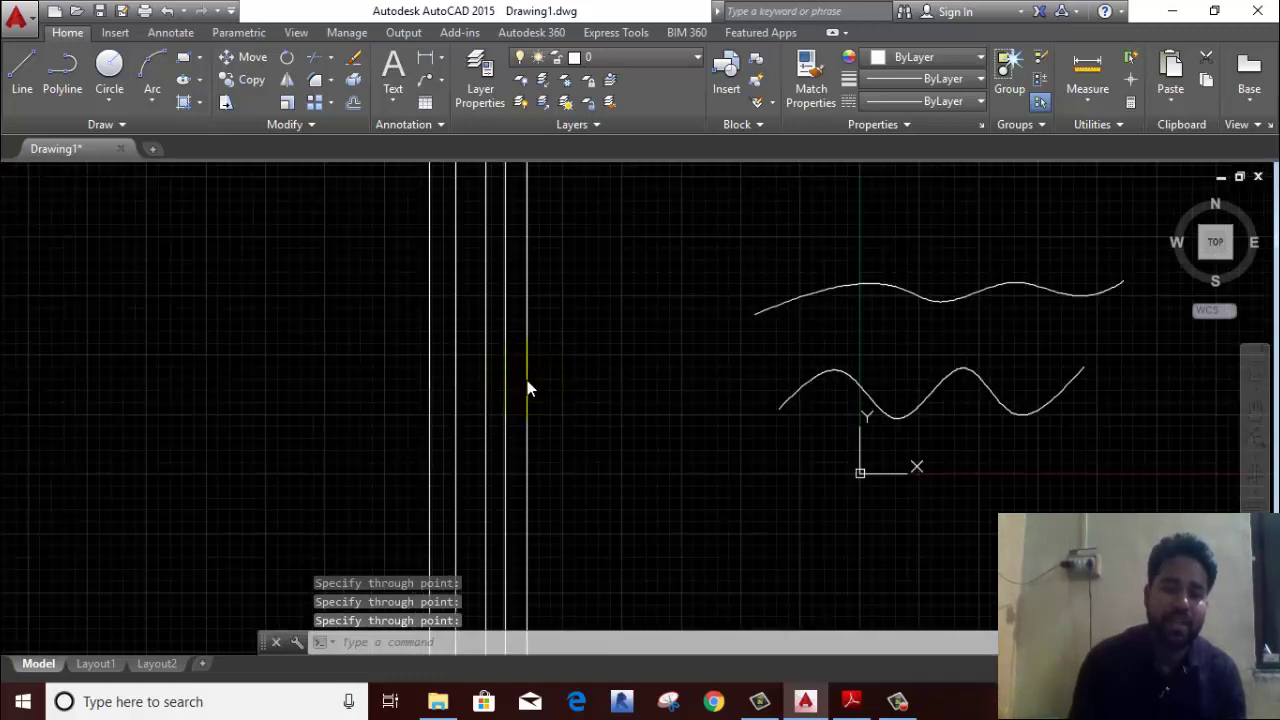
Step: Run REGEN, then wheel-zoom back onto the five vertical construction lines and splines
scroll(486, 314, up, 2)
middle_drag(486, 314, 513, 517)
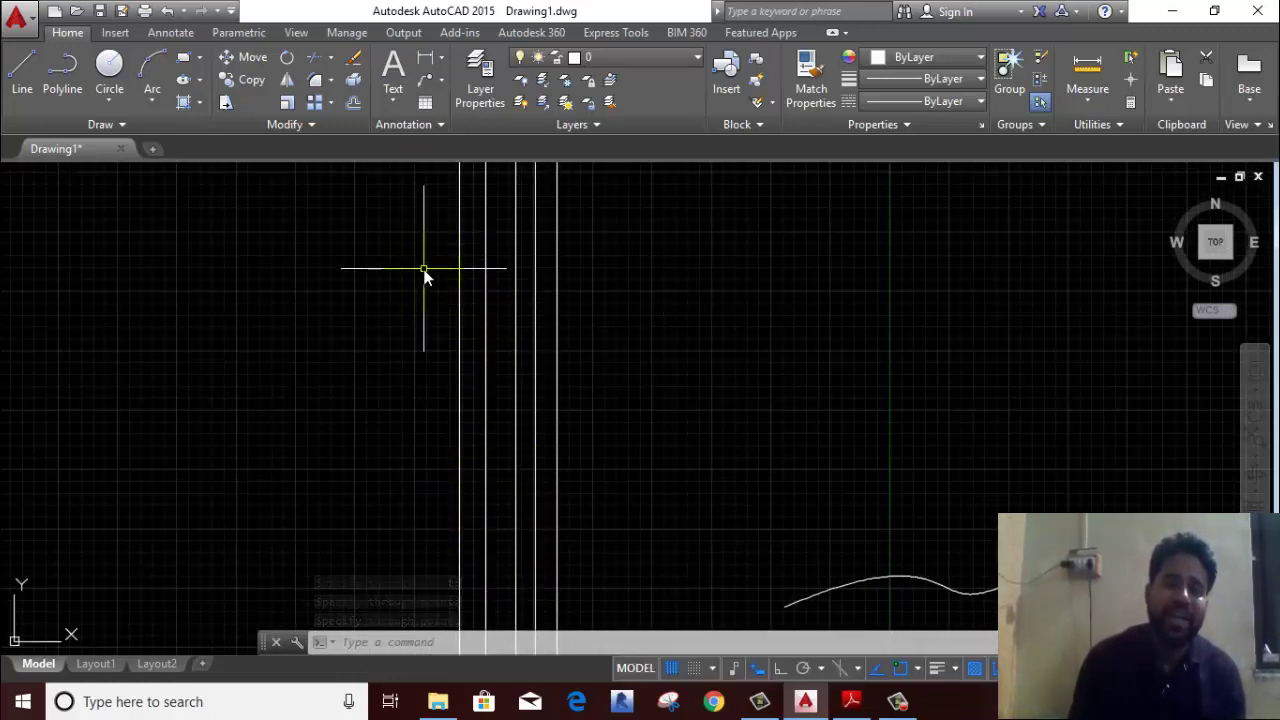
text(r)
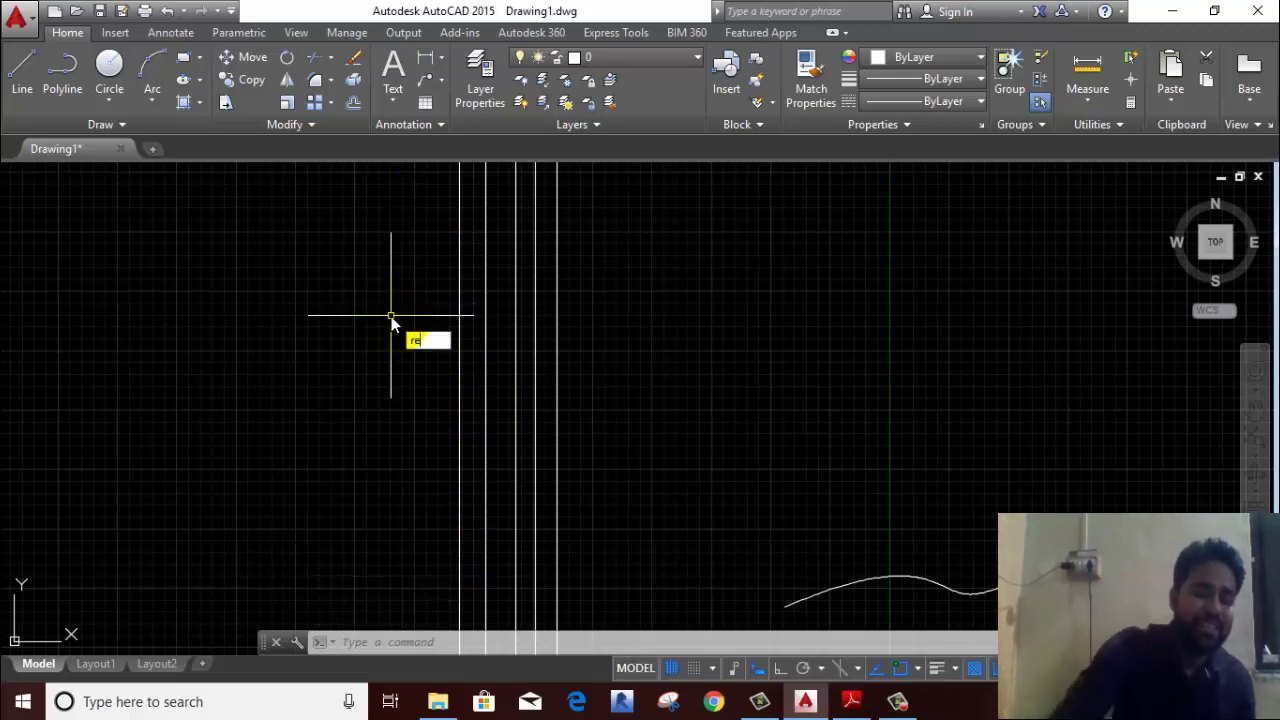
text(e)
key(Return)
scroll(391, 316, down, 2)
scroll(395, 312, down, 2)
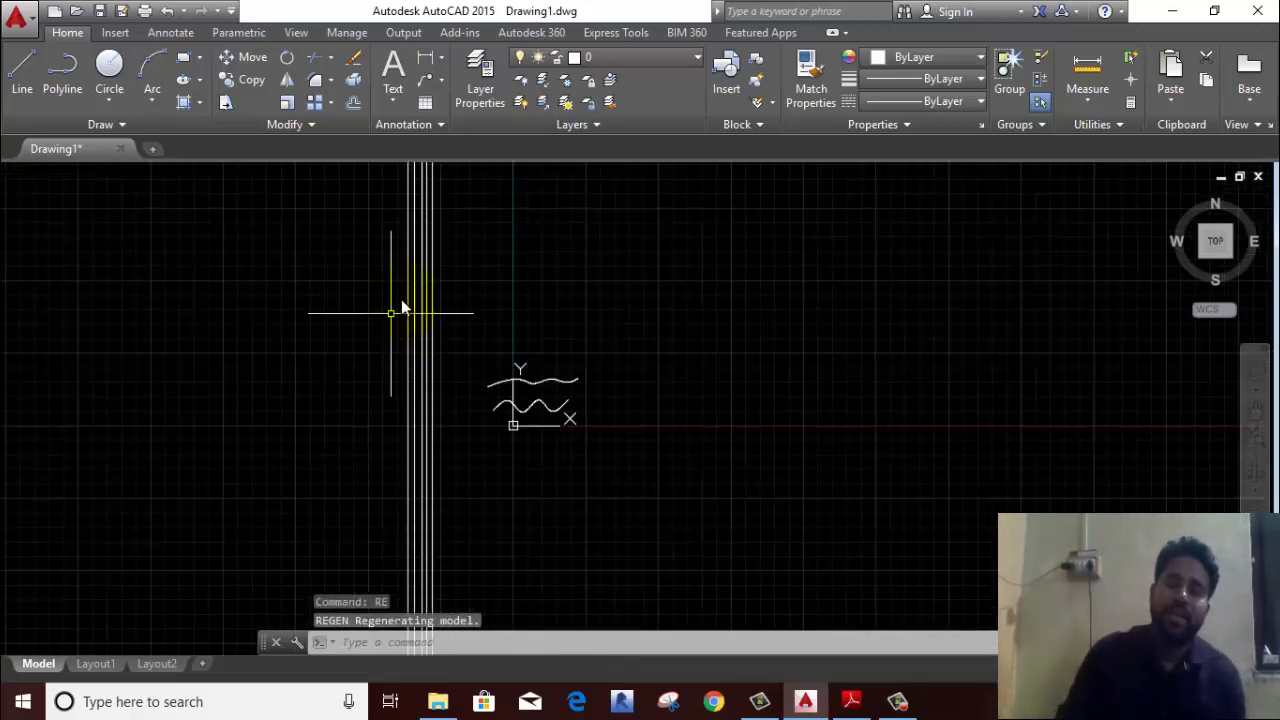
scroll(428, 478, up, 5)
scroll(428, 478, down, 3)
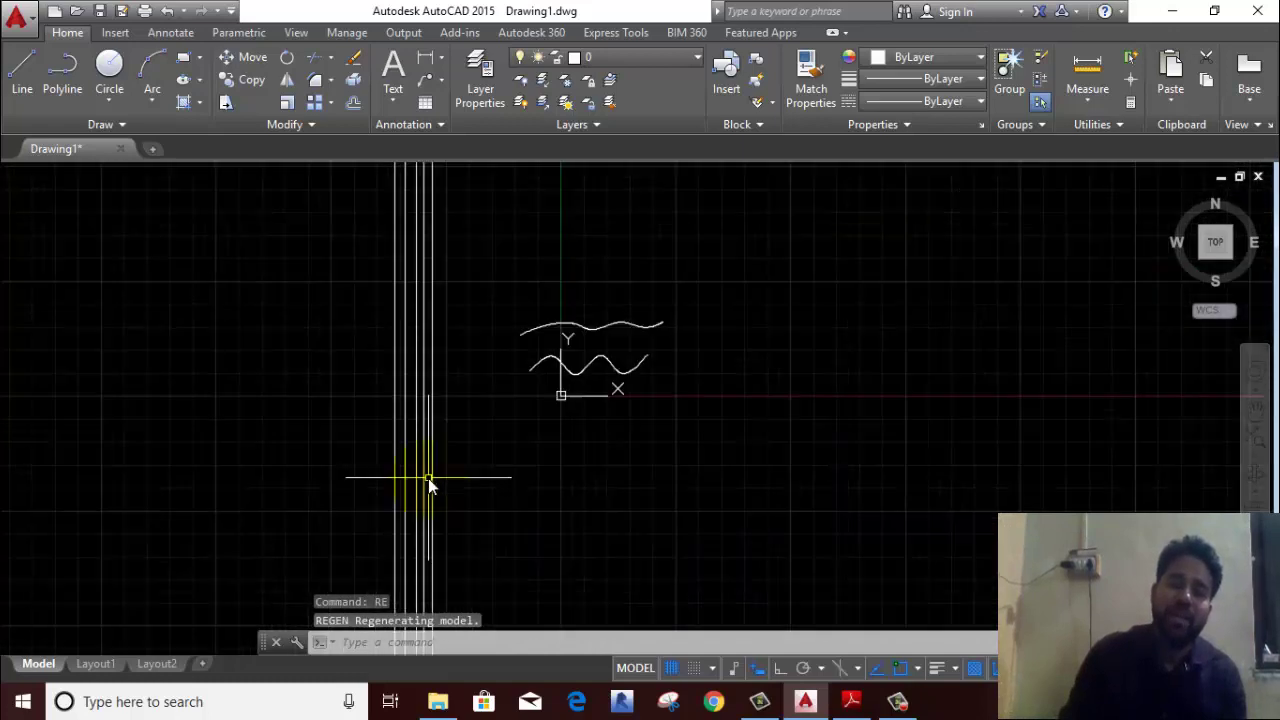
scroll(365, 240, up, 3)
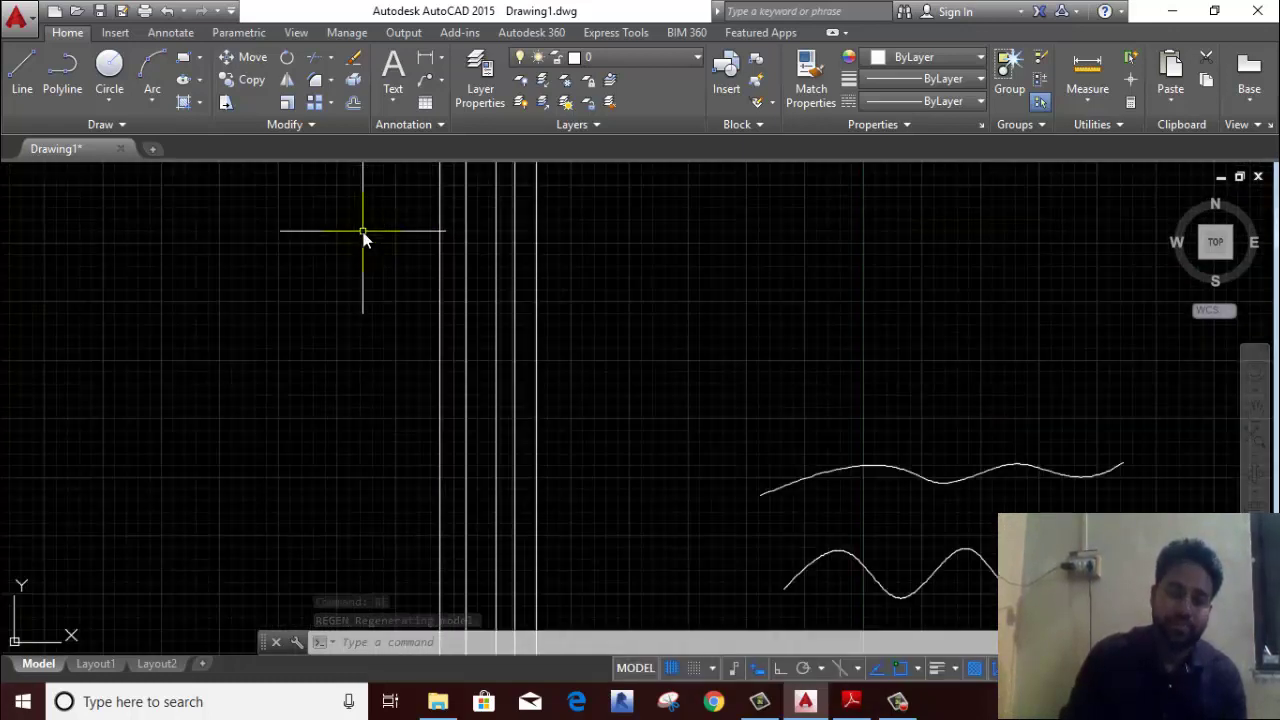
scroll(362, 255, up, 2)
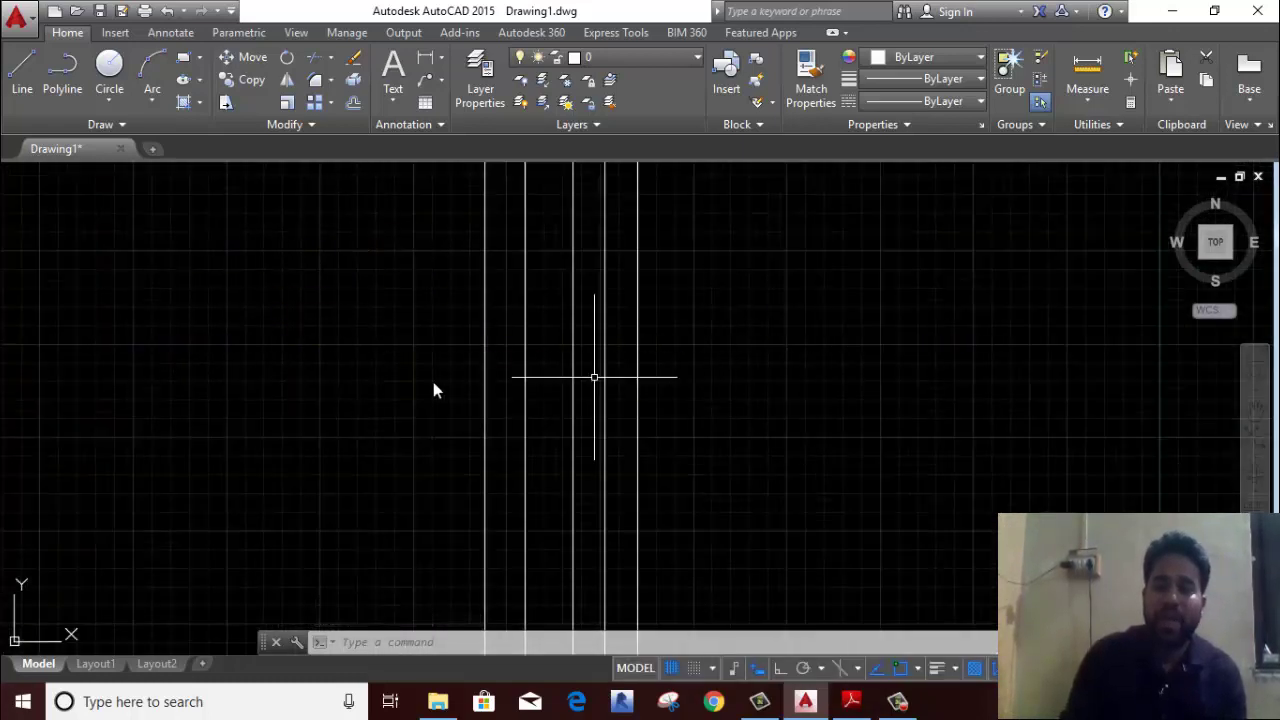
Step: Draw four horizontal construction lines (XLINE Hor) crossing the vertical ones
click(110, 124)
click(66, 150)
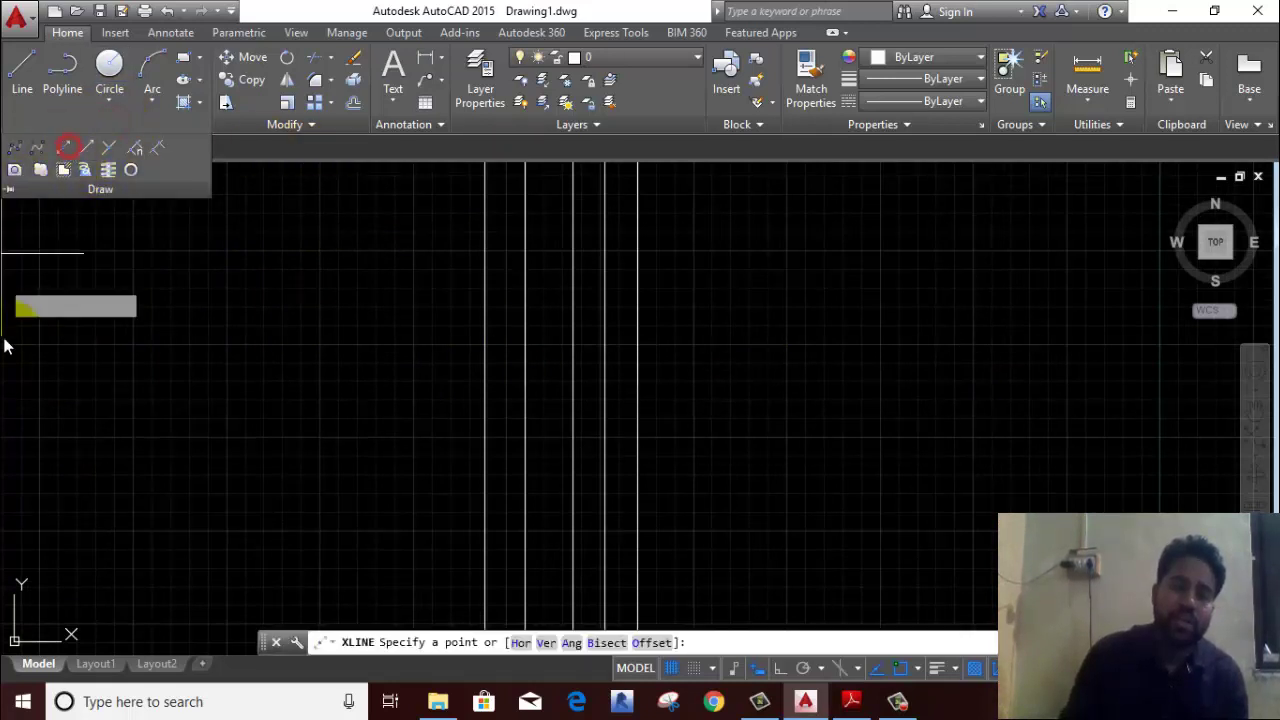
right_click(228, 282)
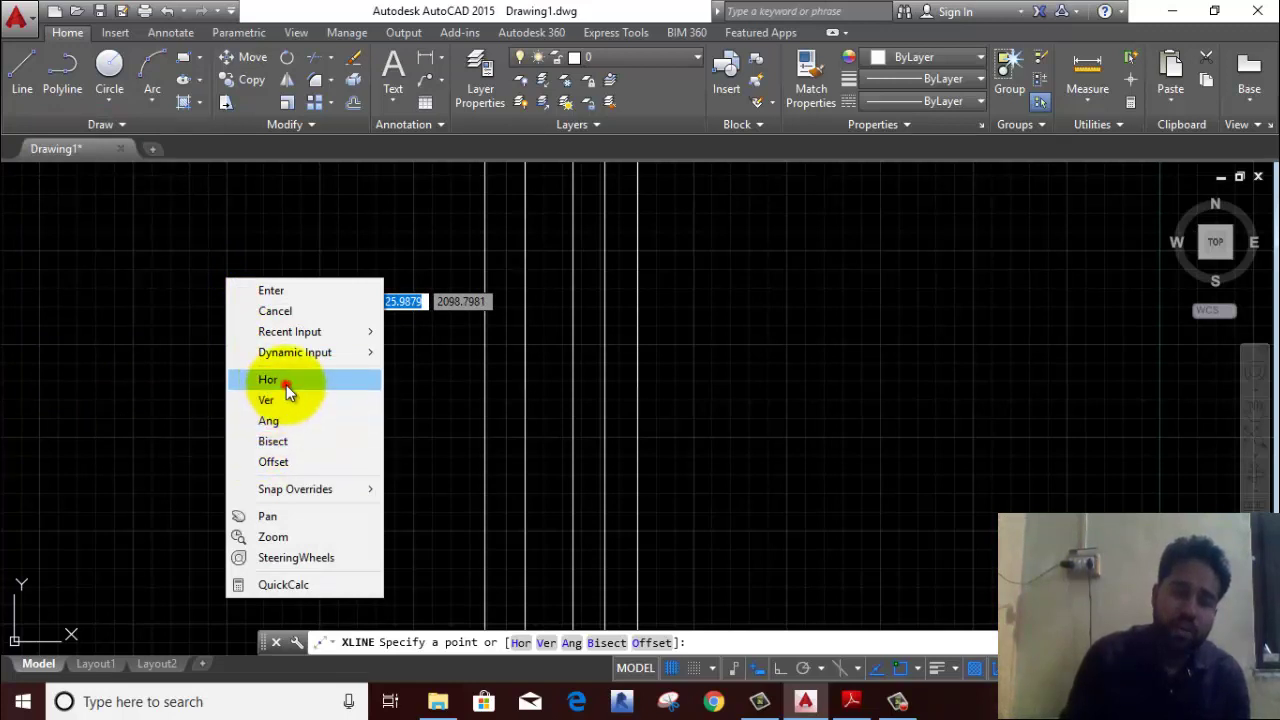
click(284, 380)
click(346, 278)
click(351, 209)
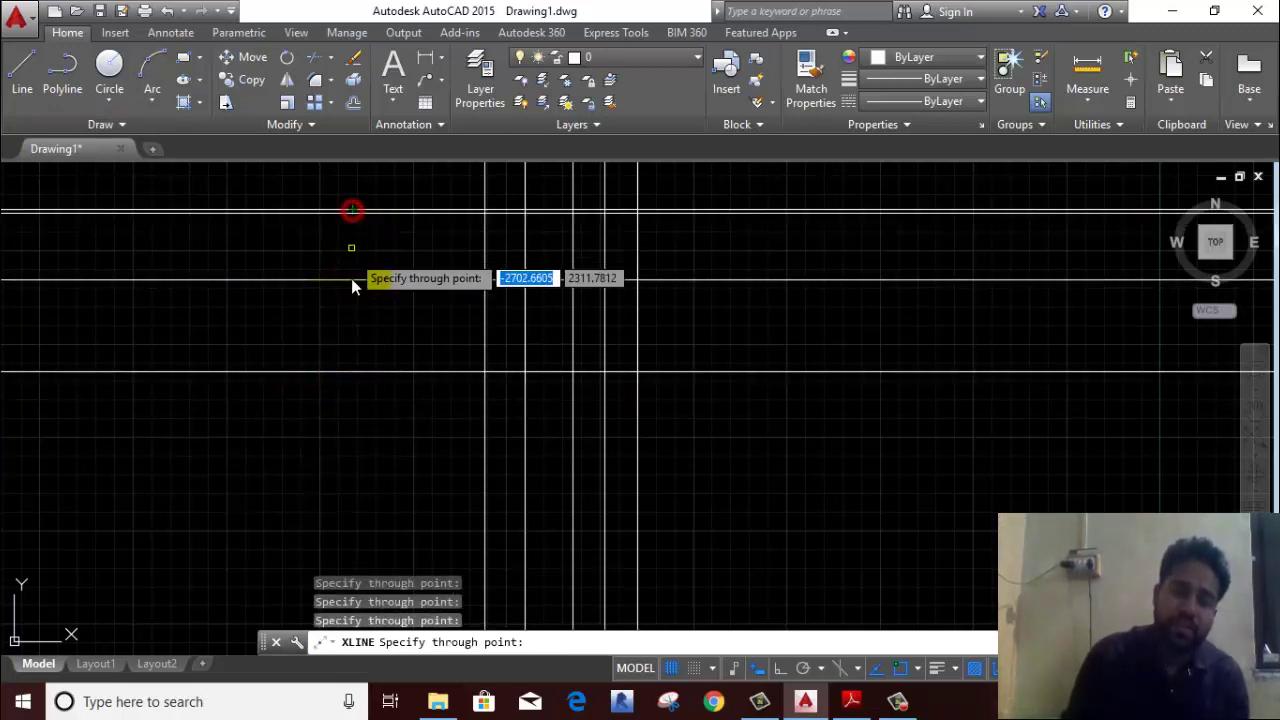
click(345, 320)
click(338, 409)
right_click(334, 366)
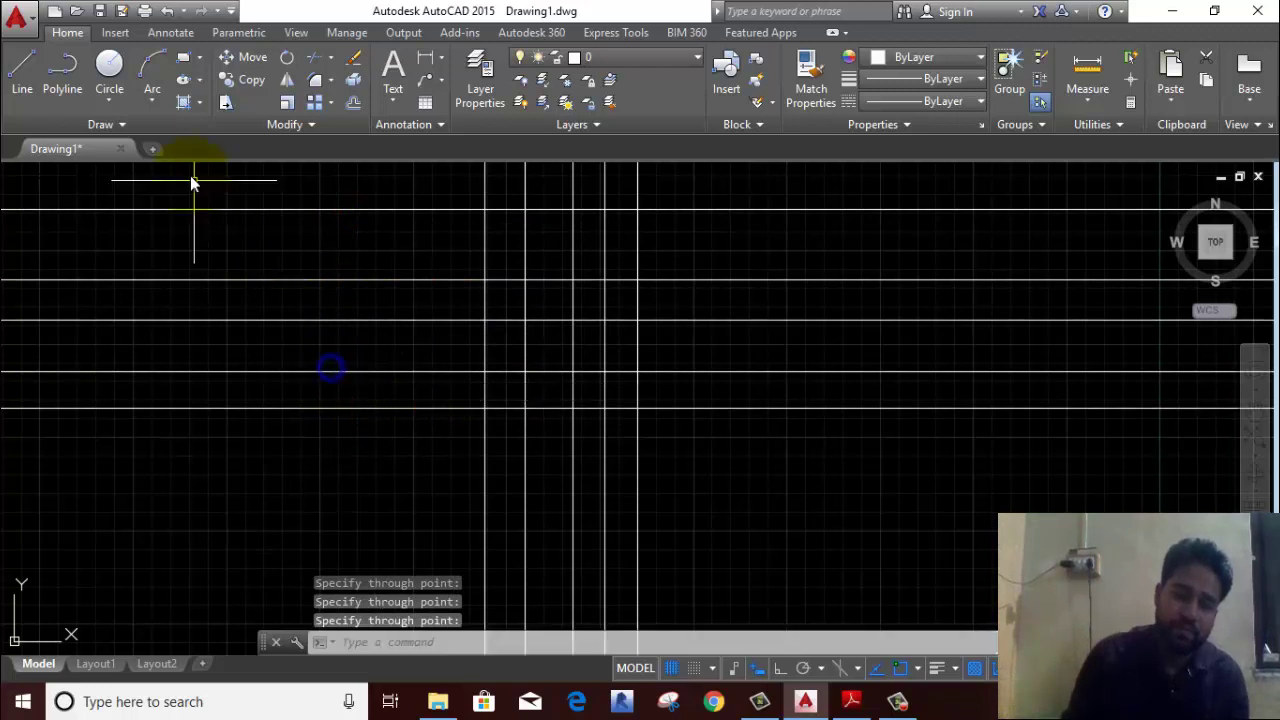
click(95, 122)
click(86, 147)
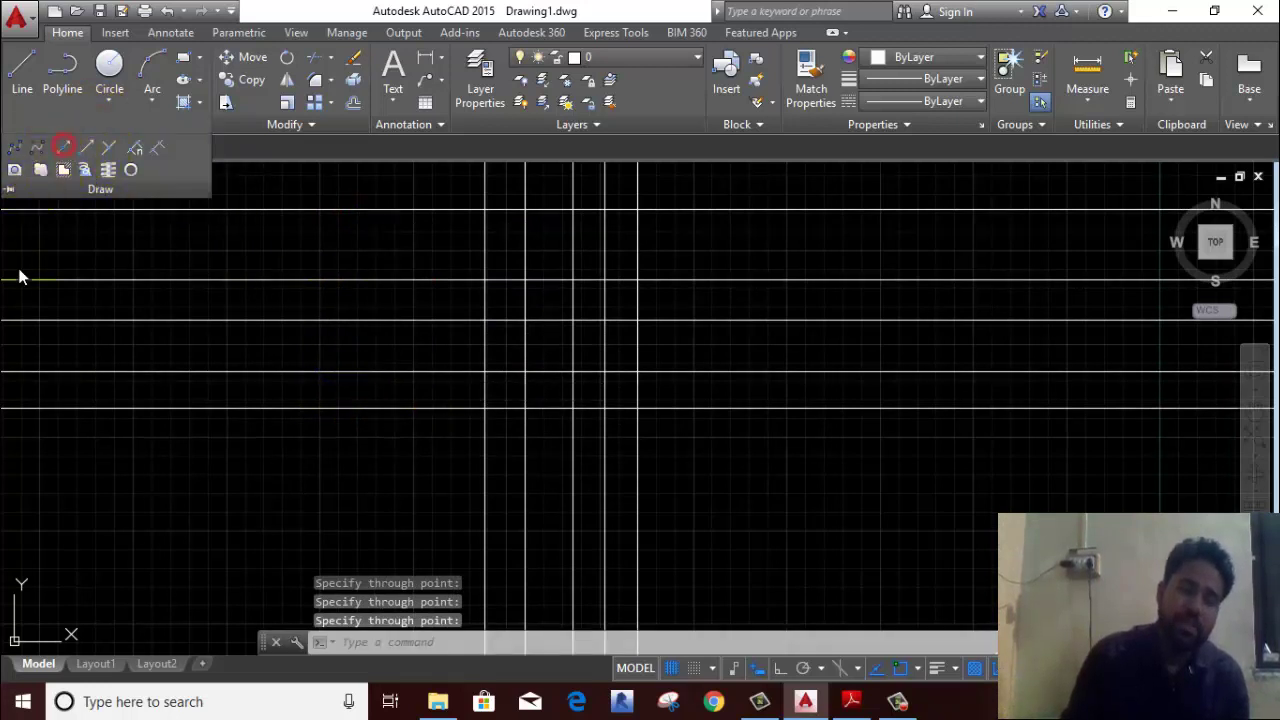
Step: Draw seven parallel construction lines at a 60-degree angle across the grid
right_click(350, 262)
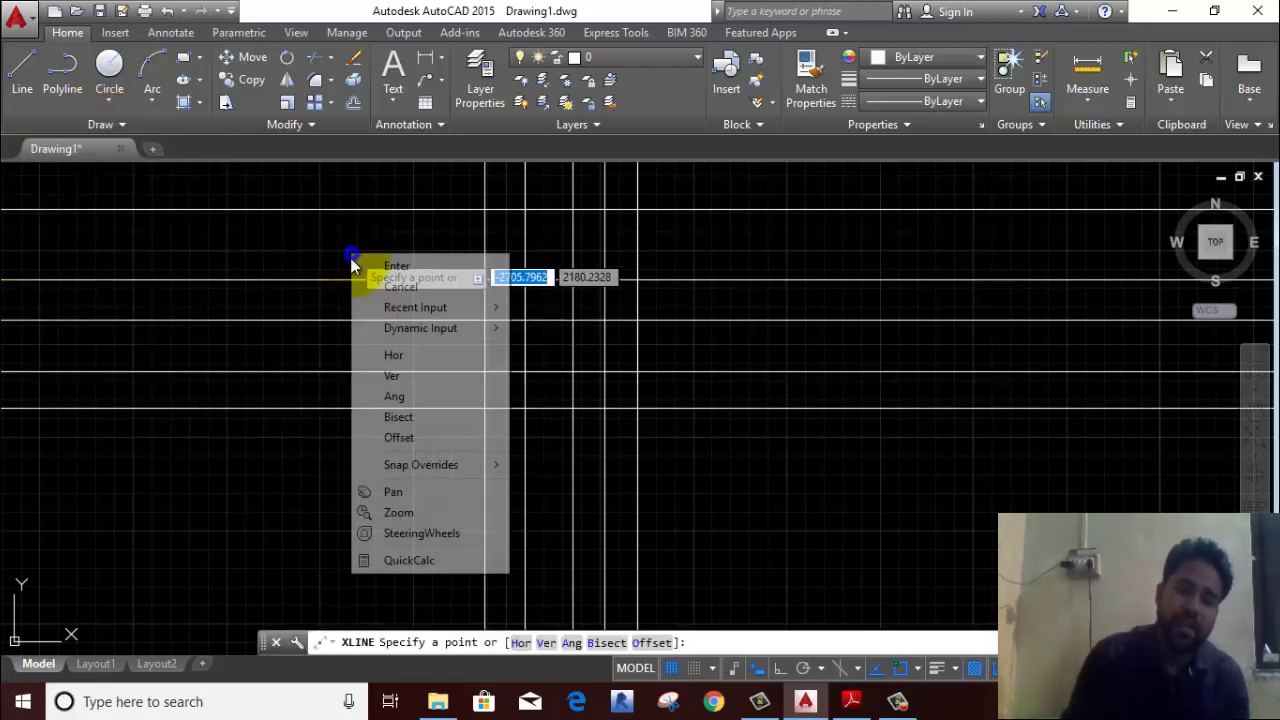
click(413, 396)
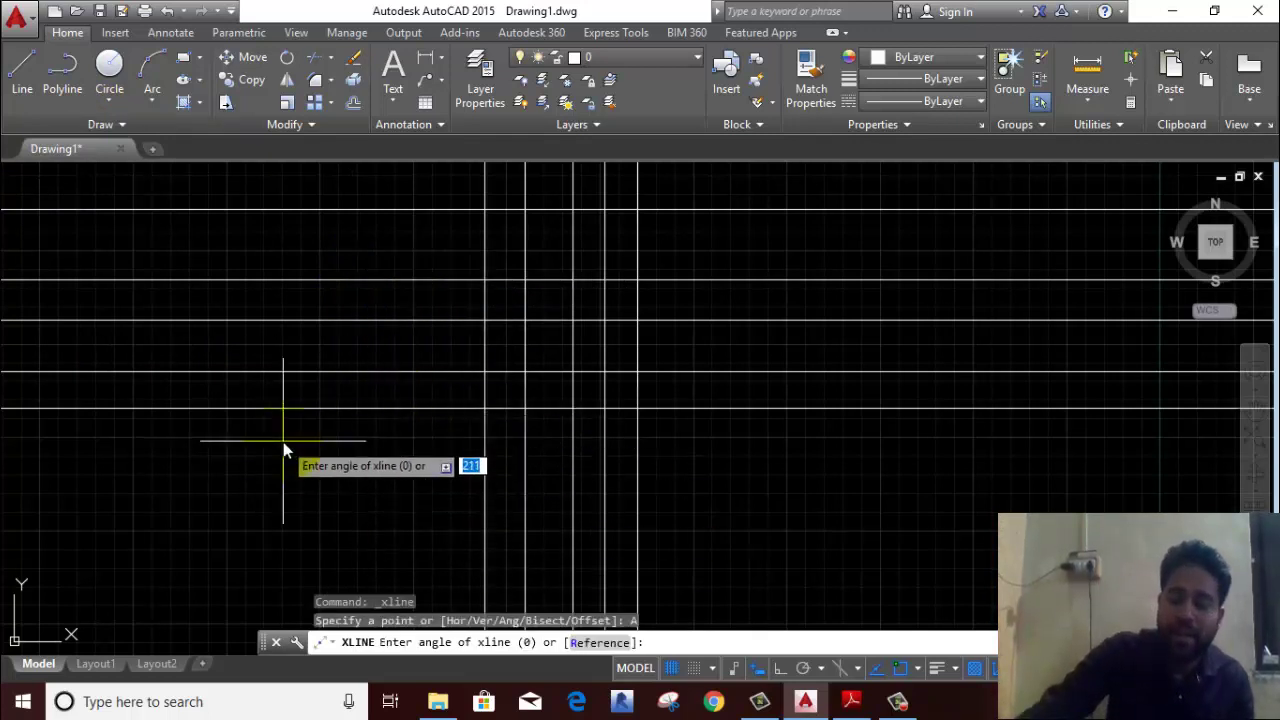
text(60)
key(Return)
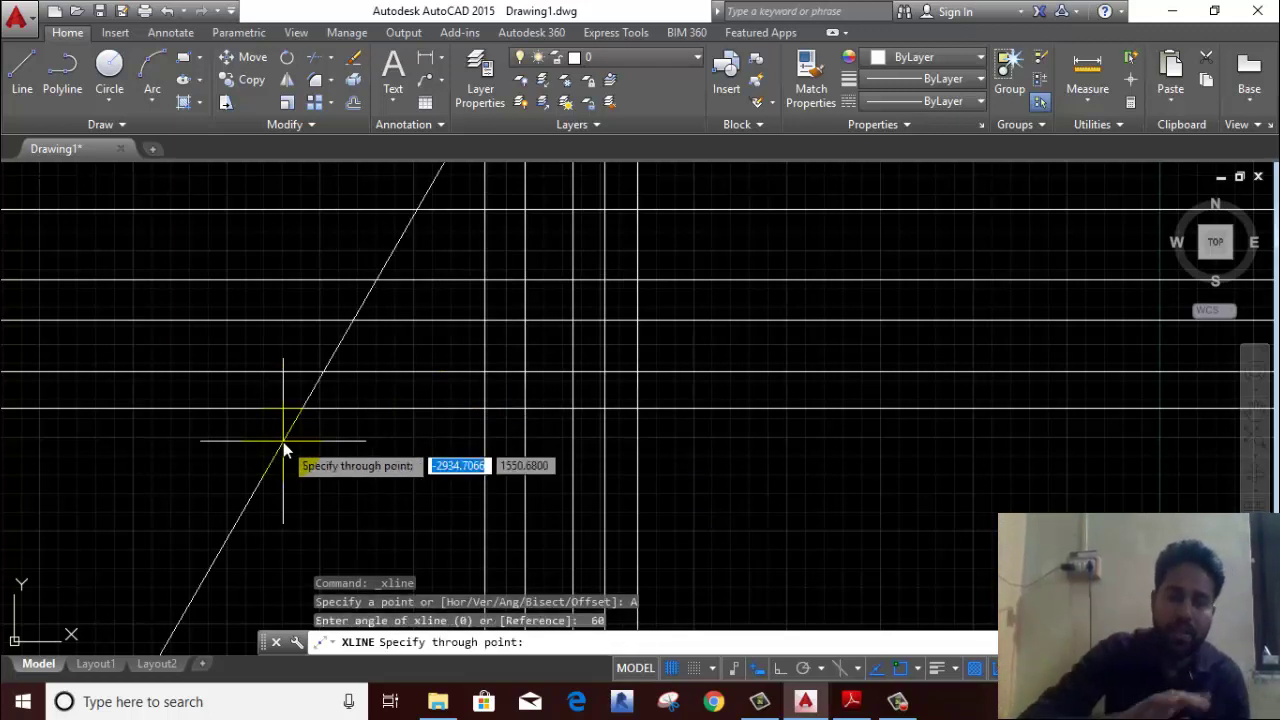
click(191, 460)
click(141, 458)
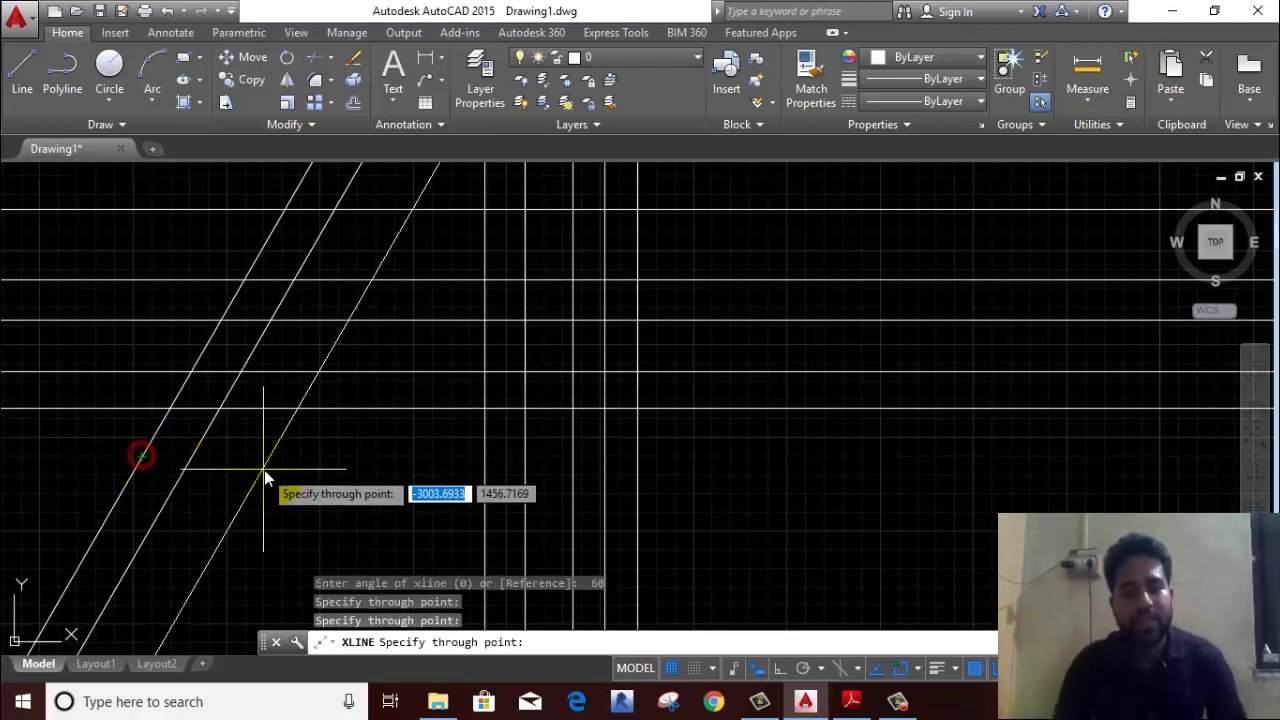
click(243, 457)
click(292, 457)
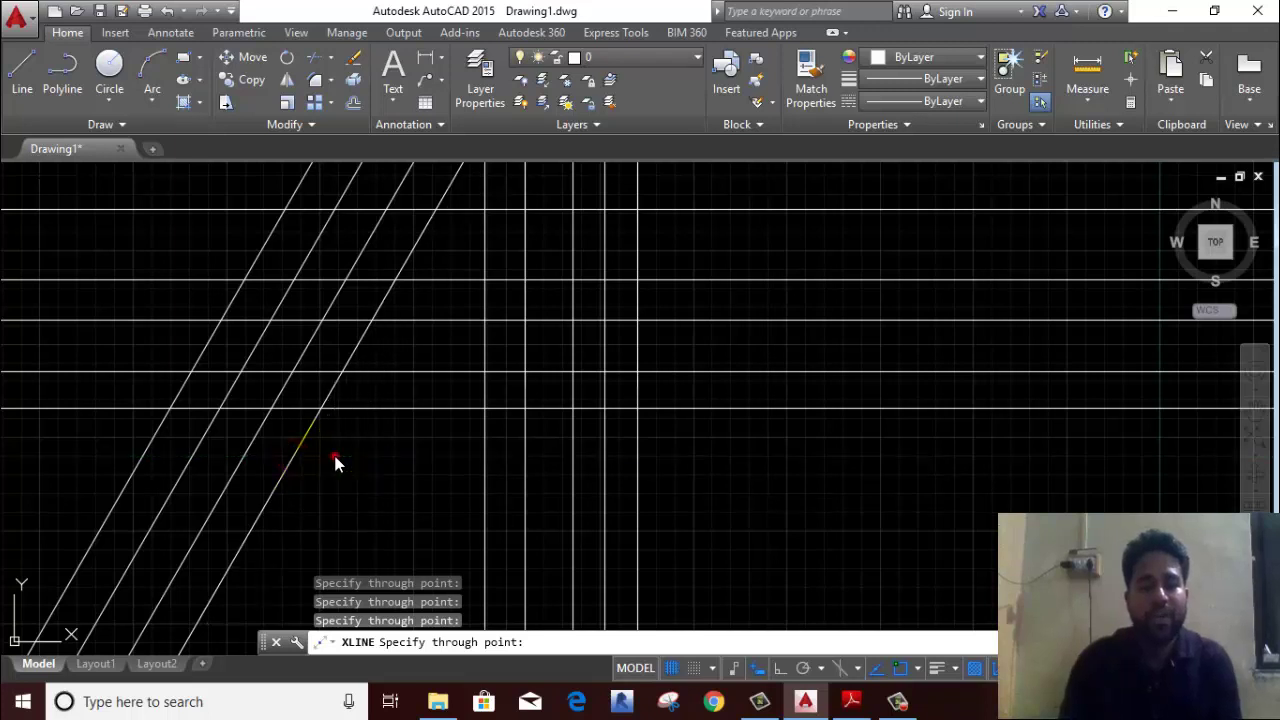
click(342, 458)
click(386, 458)
click(434, 462)
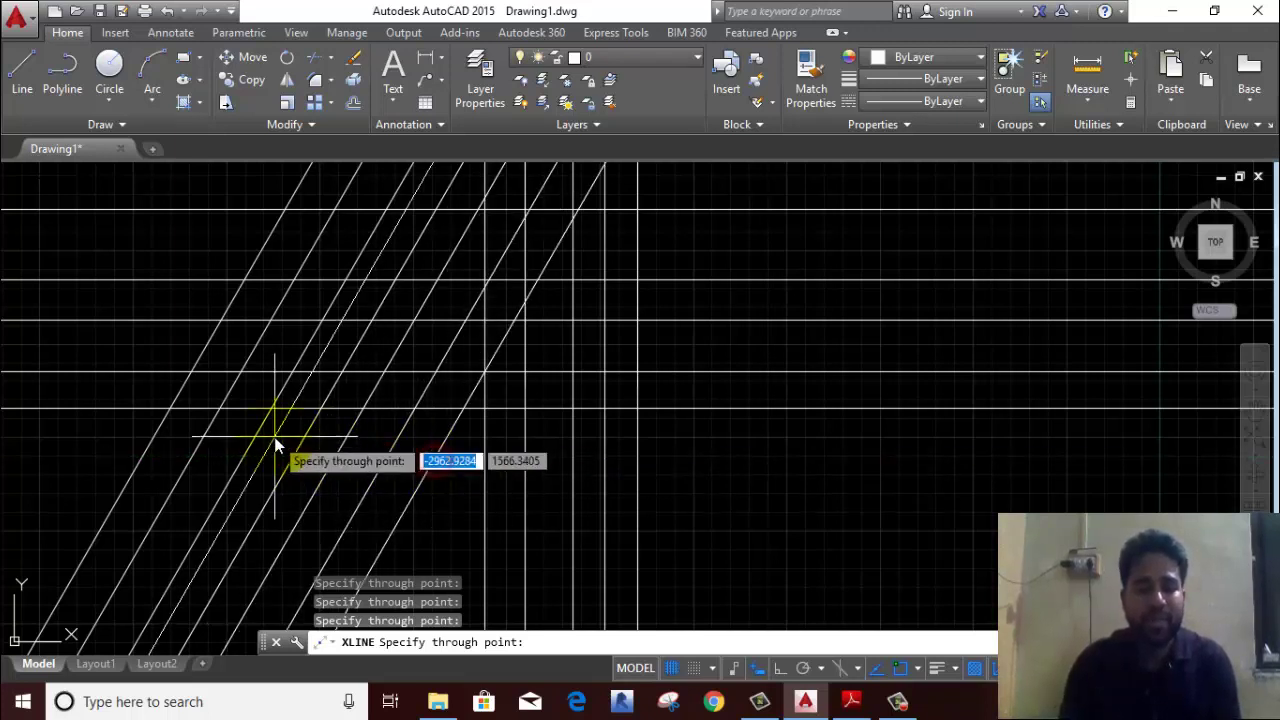
key(Return)
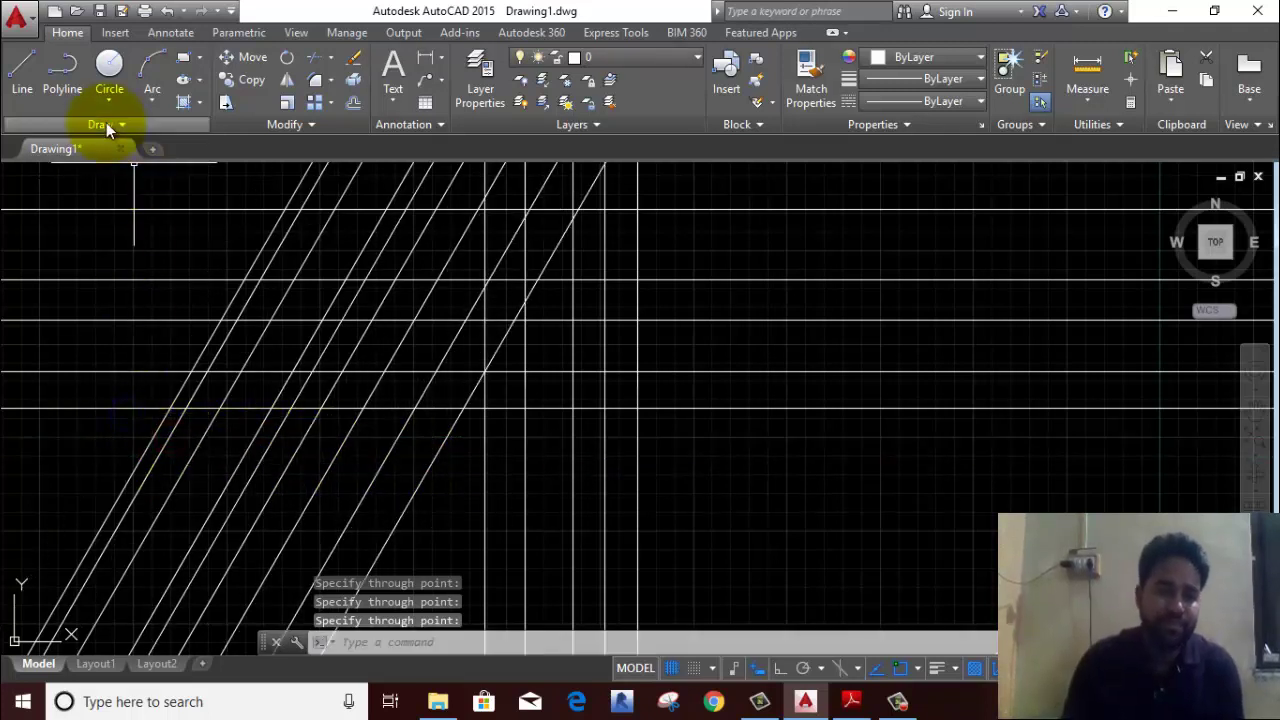
Step: Start another construction line to use its angle-bisect option
click(106, 122)
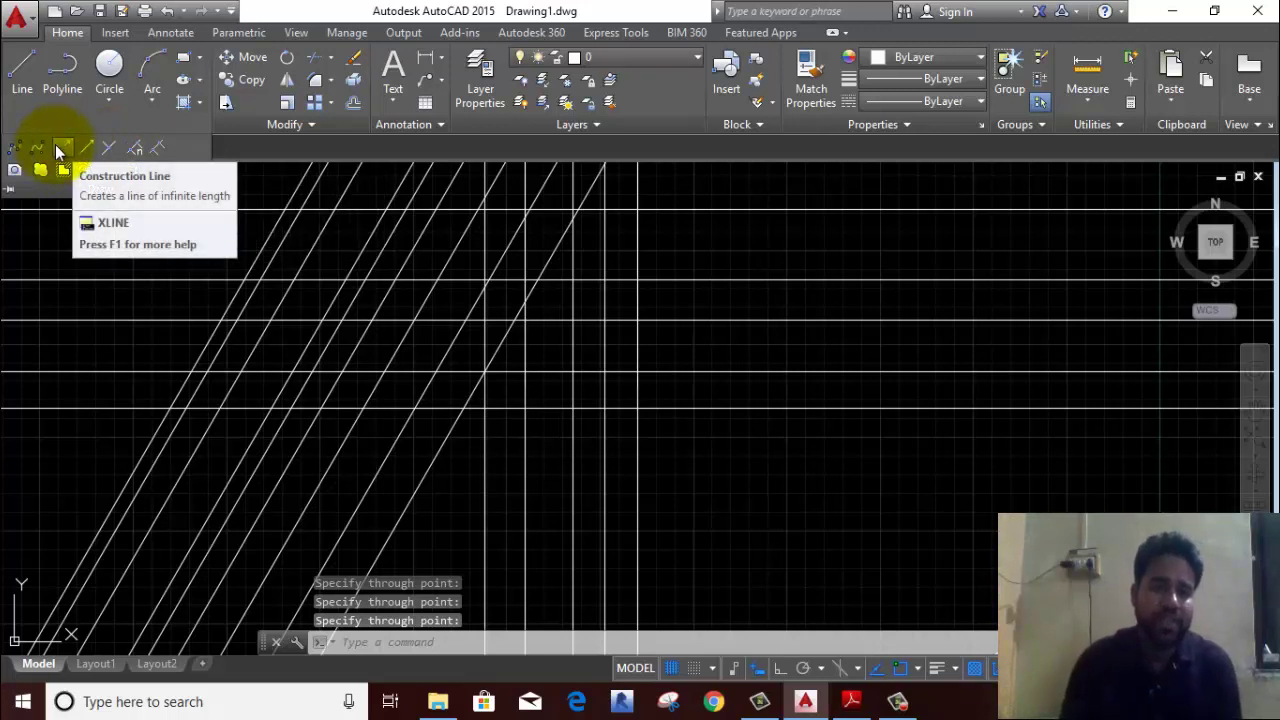
click(57, 146)
right_click(323, 308)
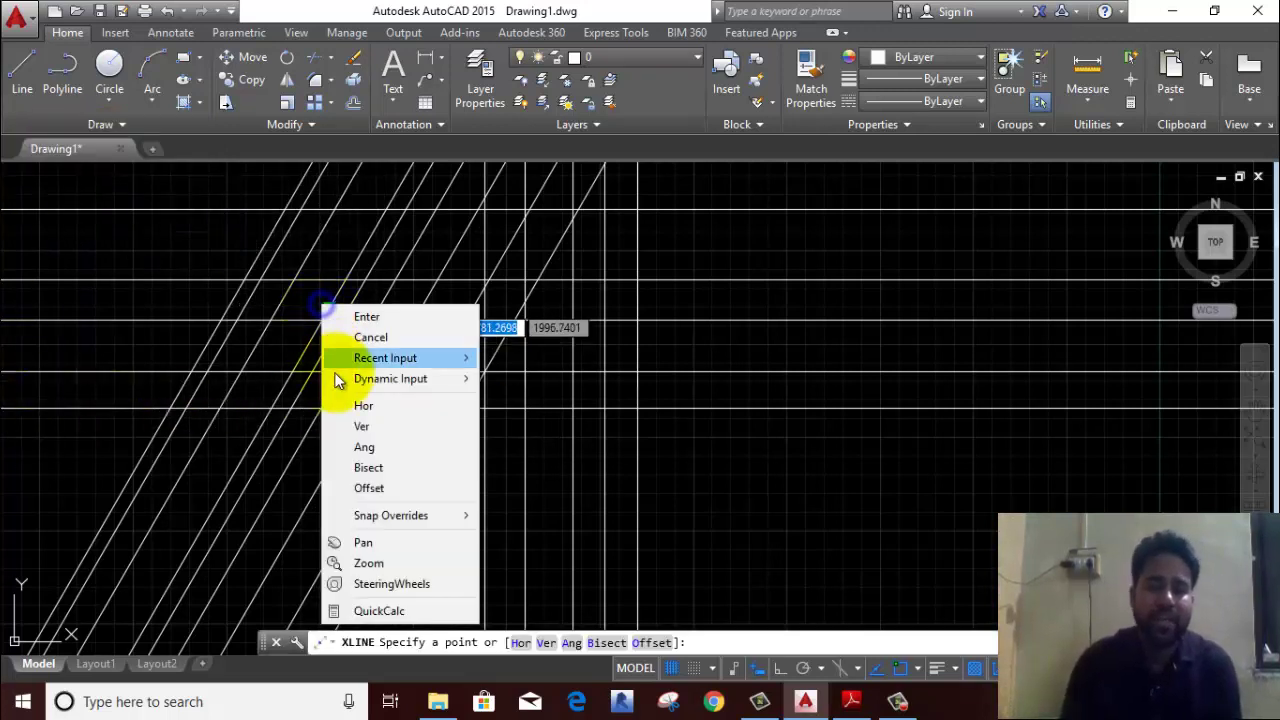
Step: Add a construction line bisecting the angle between a 60° line and a horizontal line
click(368, 467)
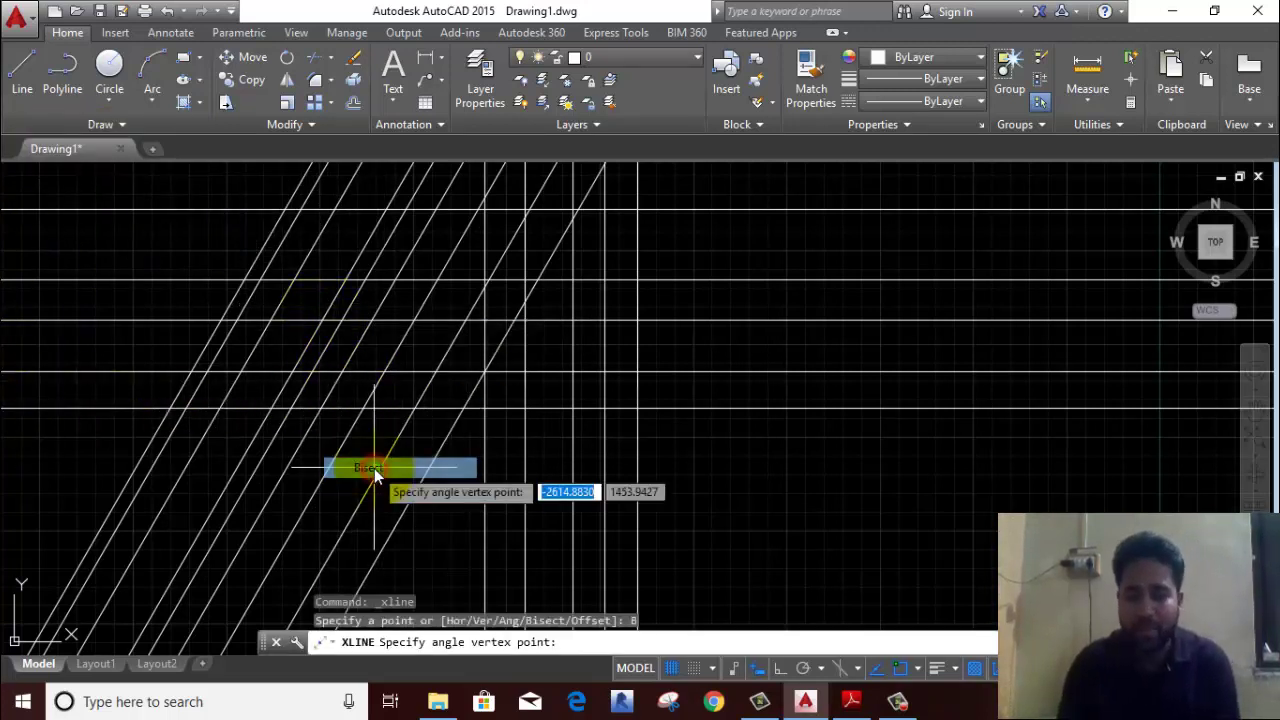
scroll(486, 528, down, 3)
scroll(566, 417, down, 1)
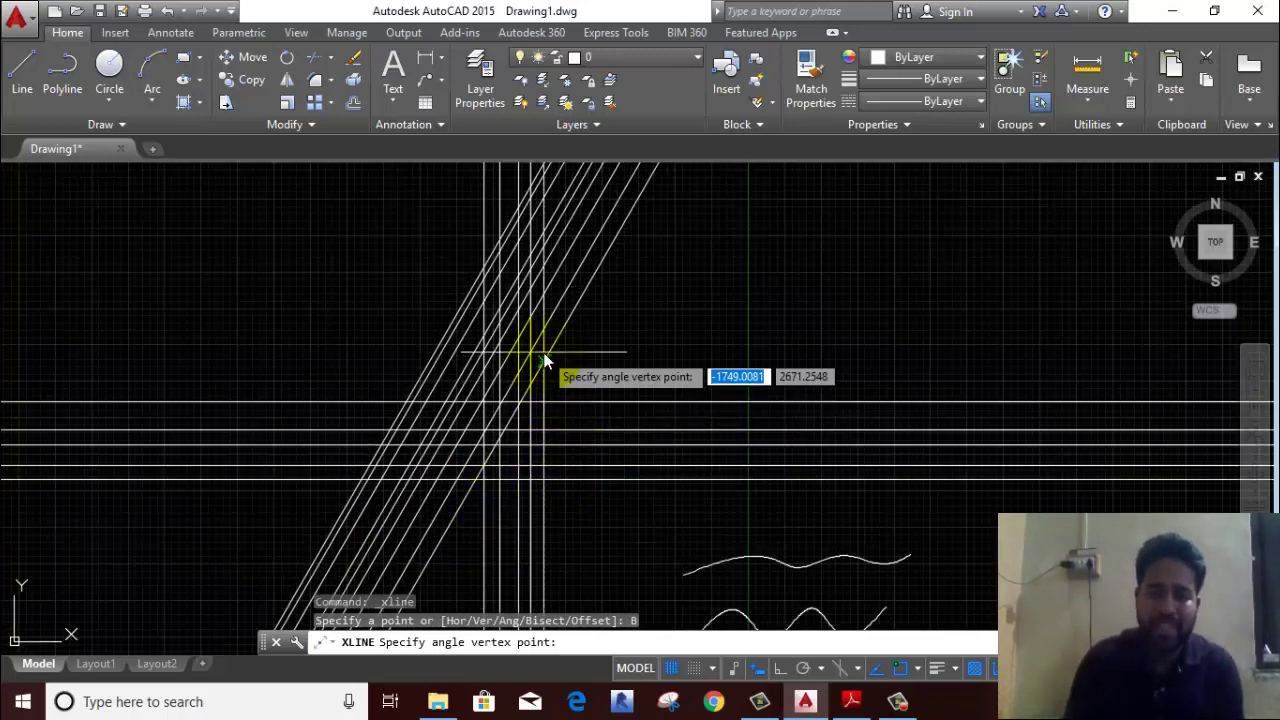
scroll(543, 366, up, 2)
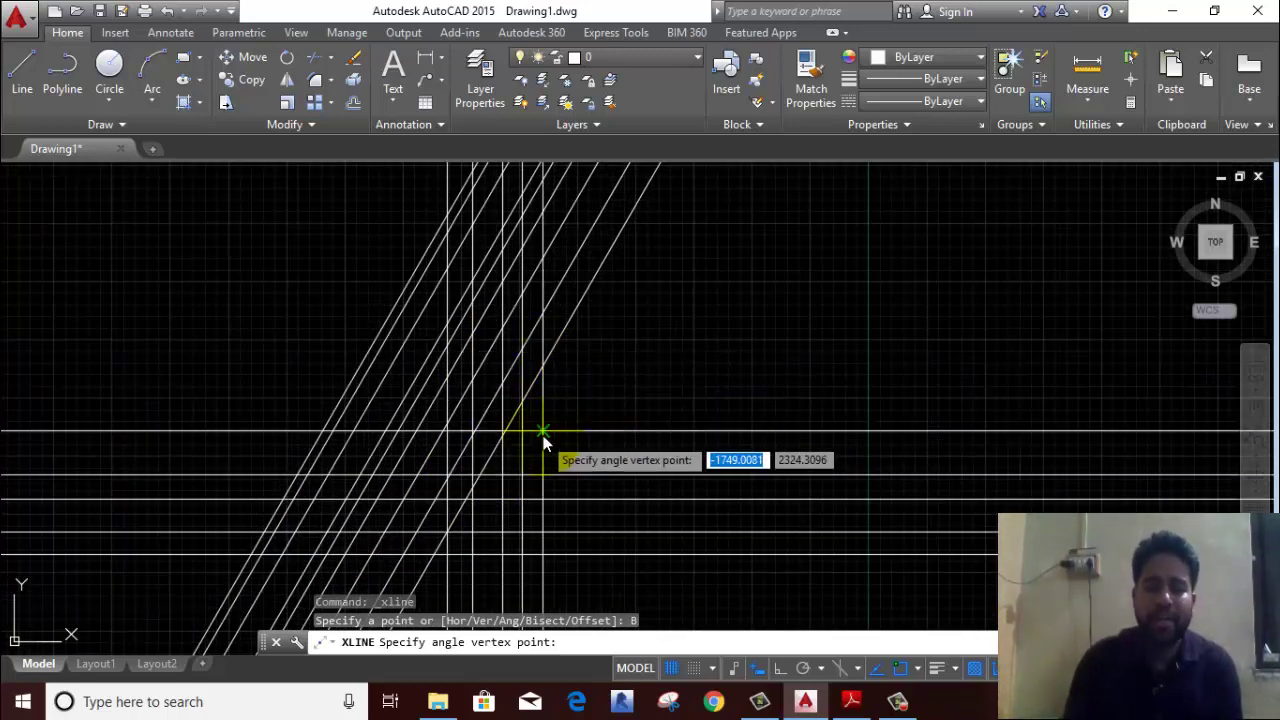
click(543, 435)
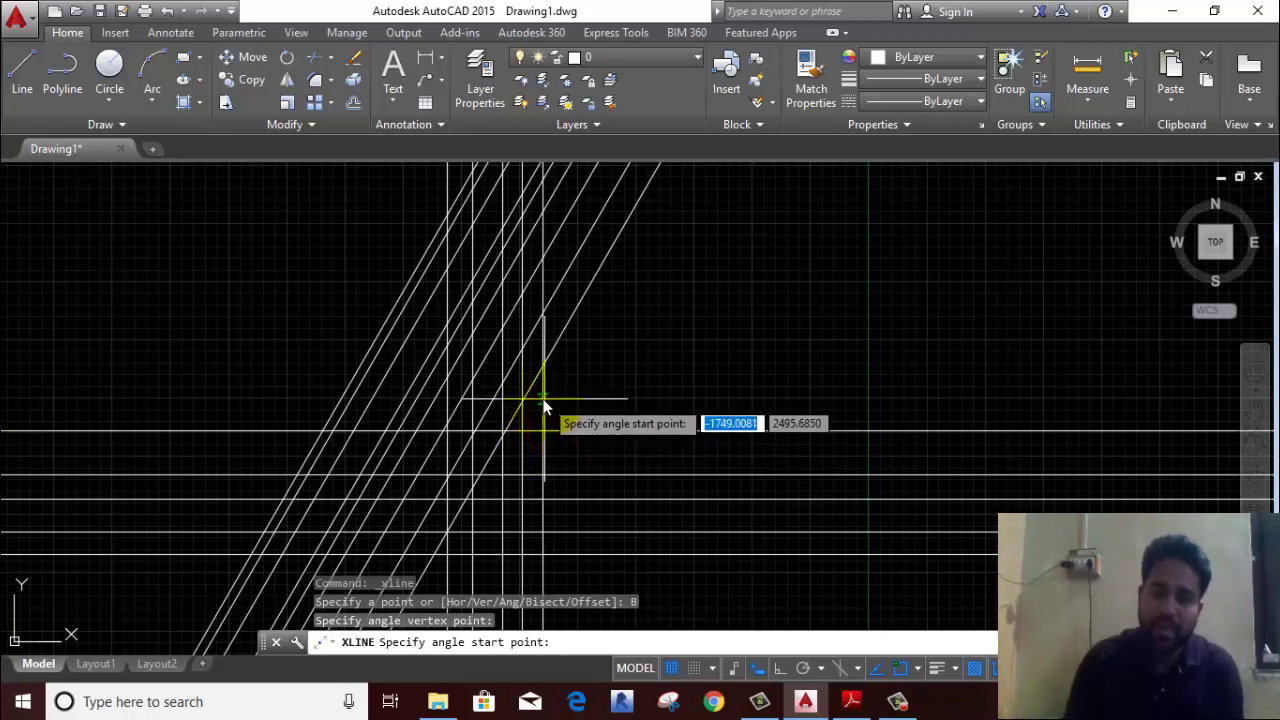
click(541, 394)
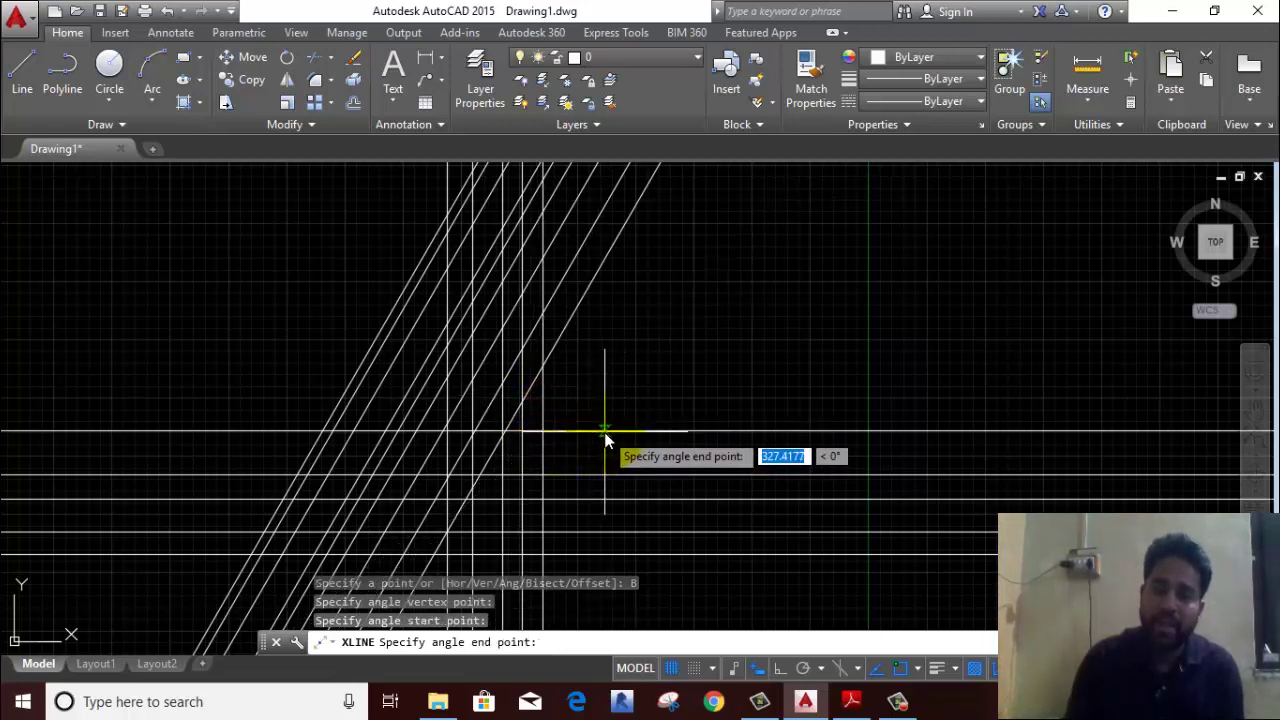
click(663, 372)
key(Return)
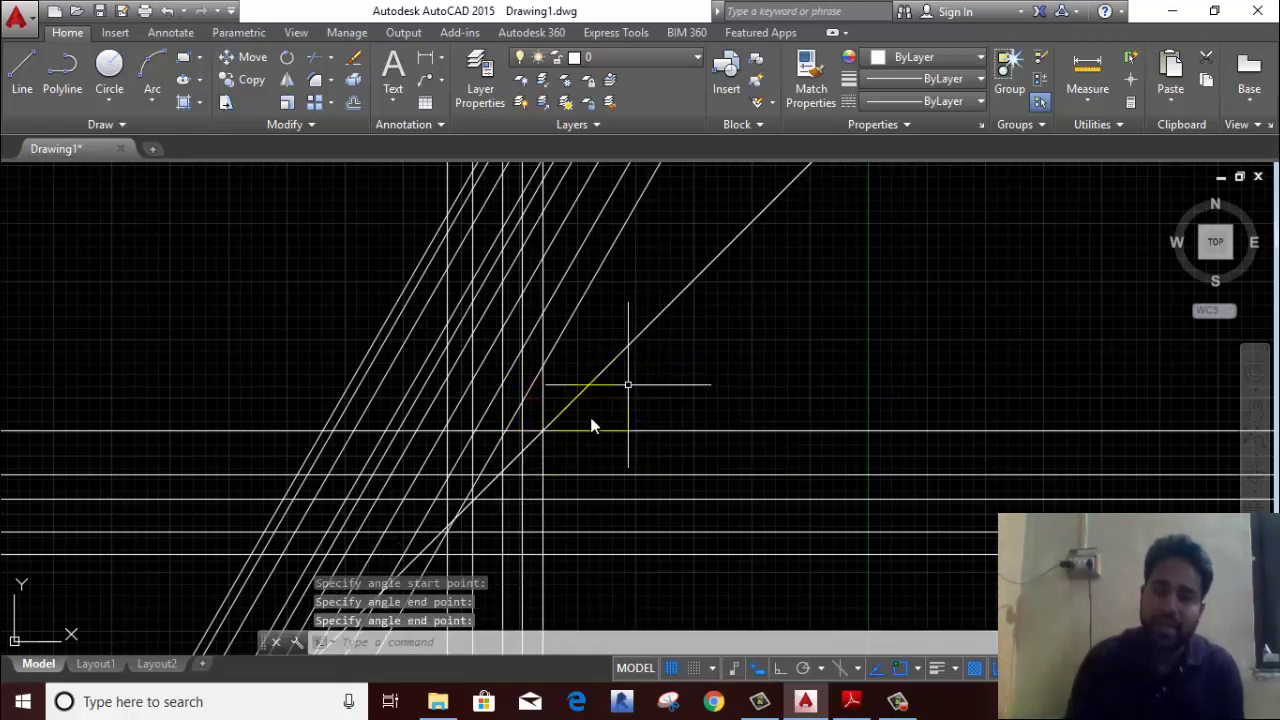
scroll(596, 413, down, 2)
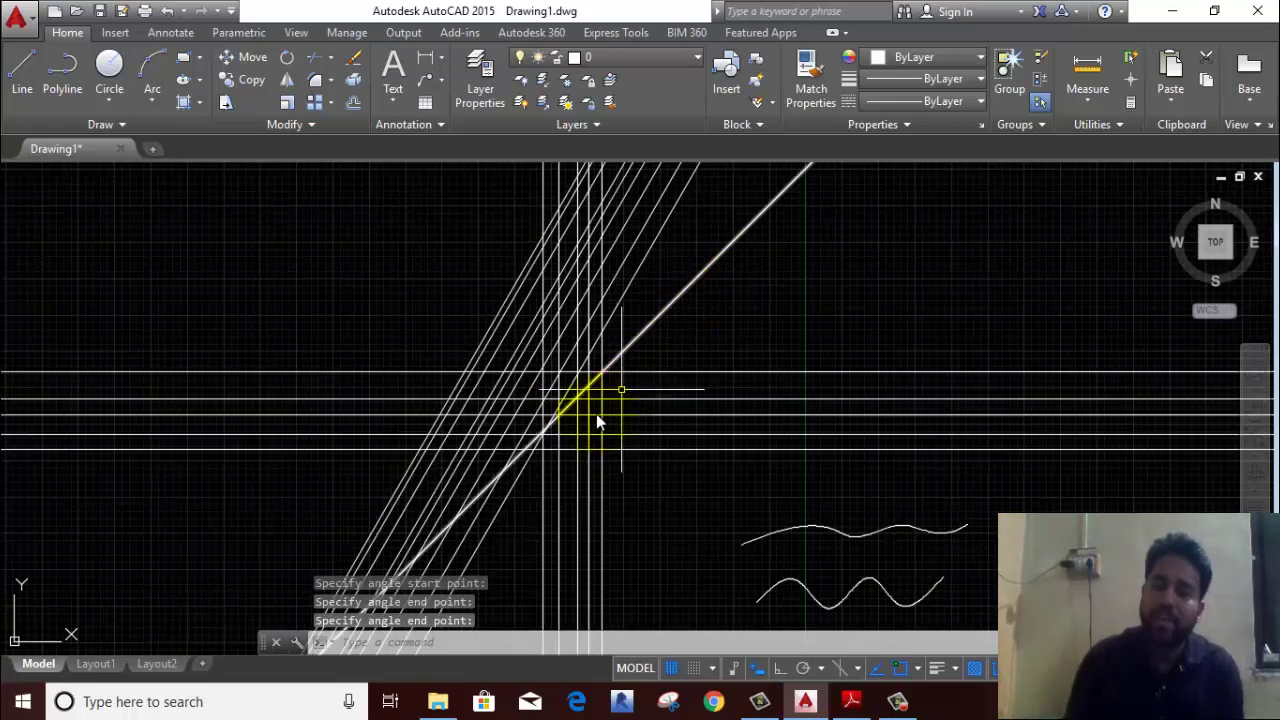
scroll(605, 360, up, 3)
scroll(620, 410, up, 3)
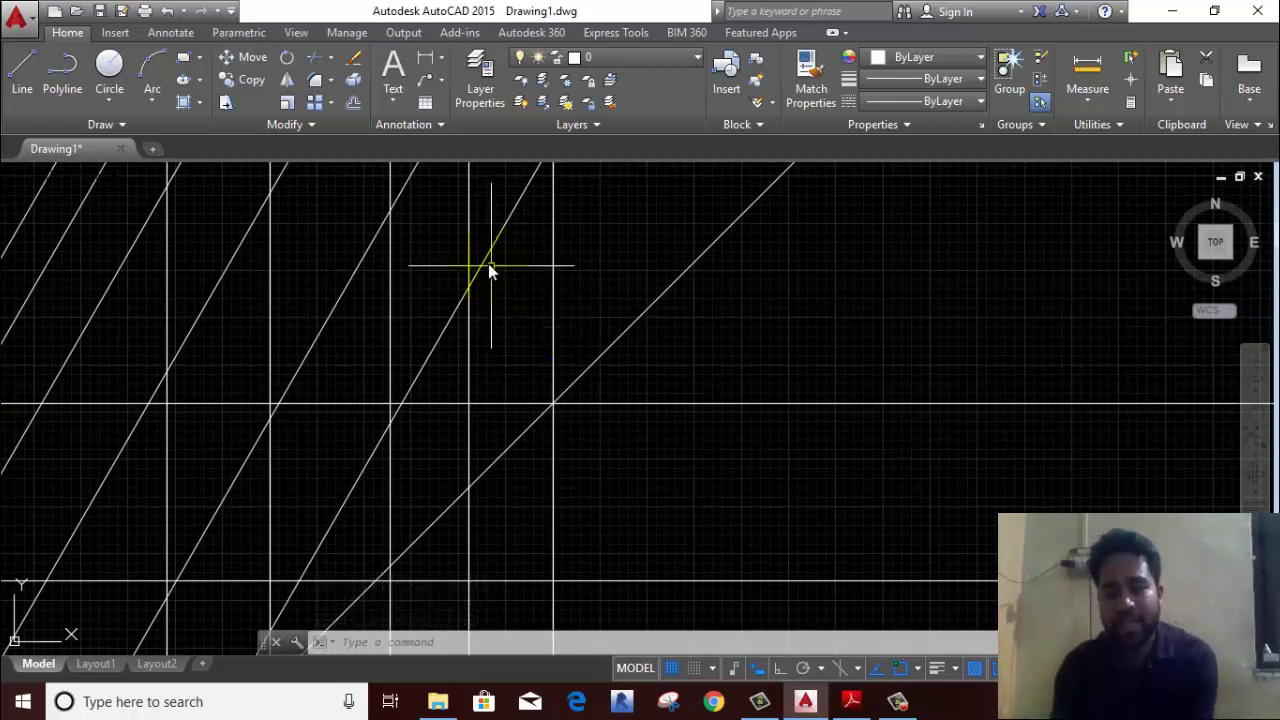
scroll(600, 340, down, 2)
Step: Erase all the construction lines using a crossing selection
click(728, 306)
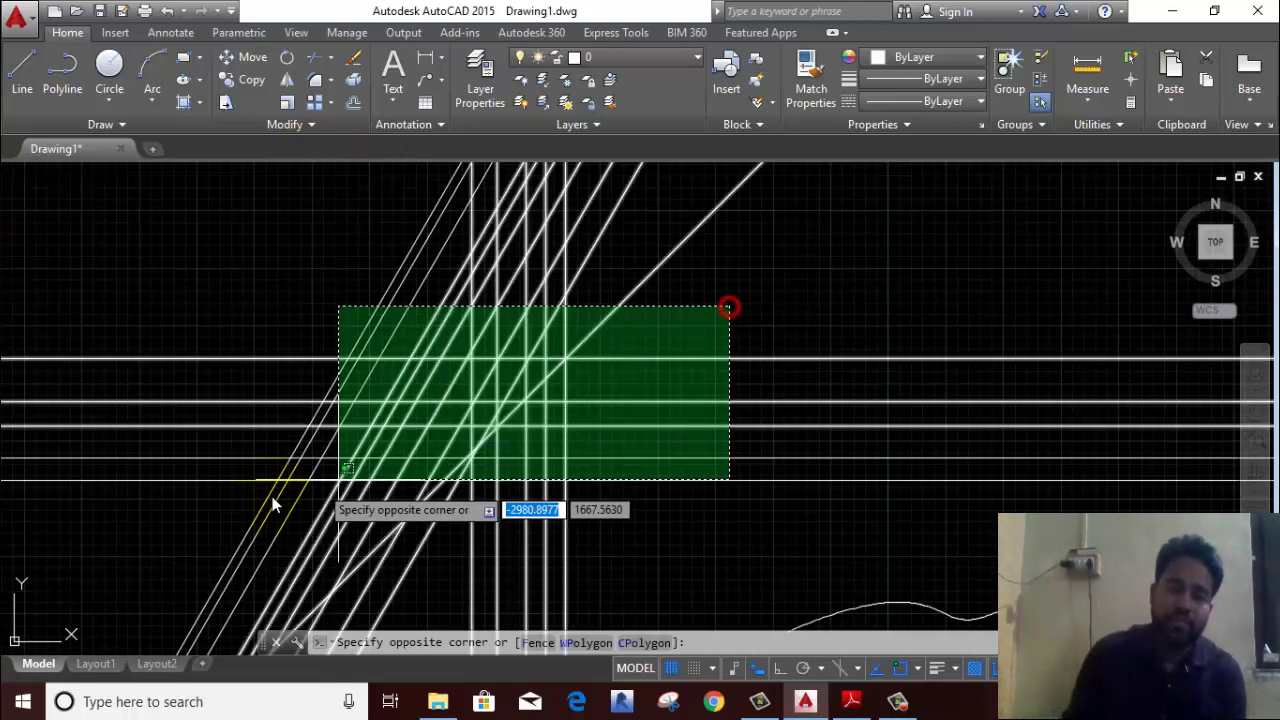
click(268, 494)
right_click(283, 262)
click(327, 368)
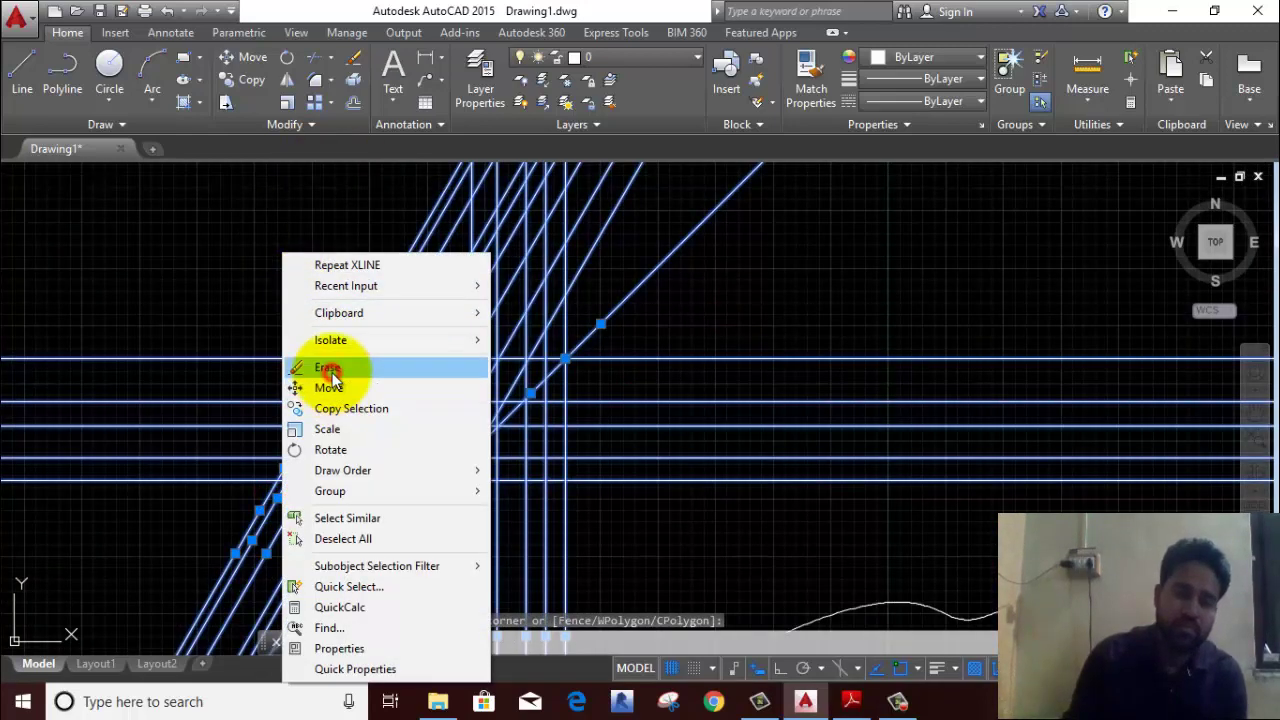
Step: Draw a fan of 17 rays radiating from one common start point
click(106, 125)
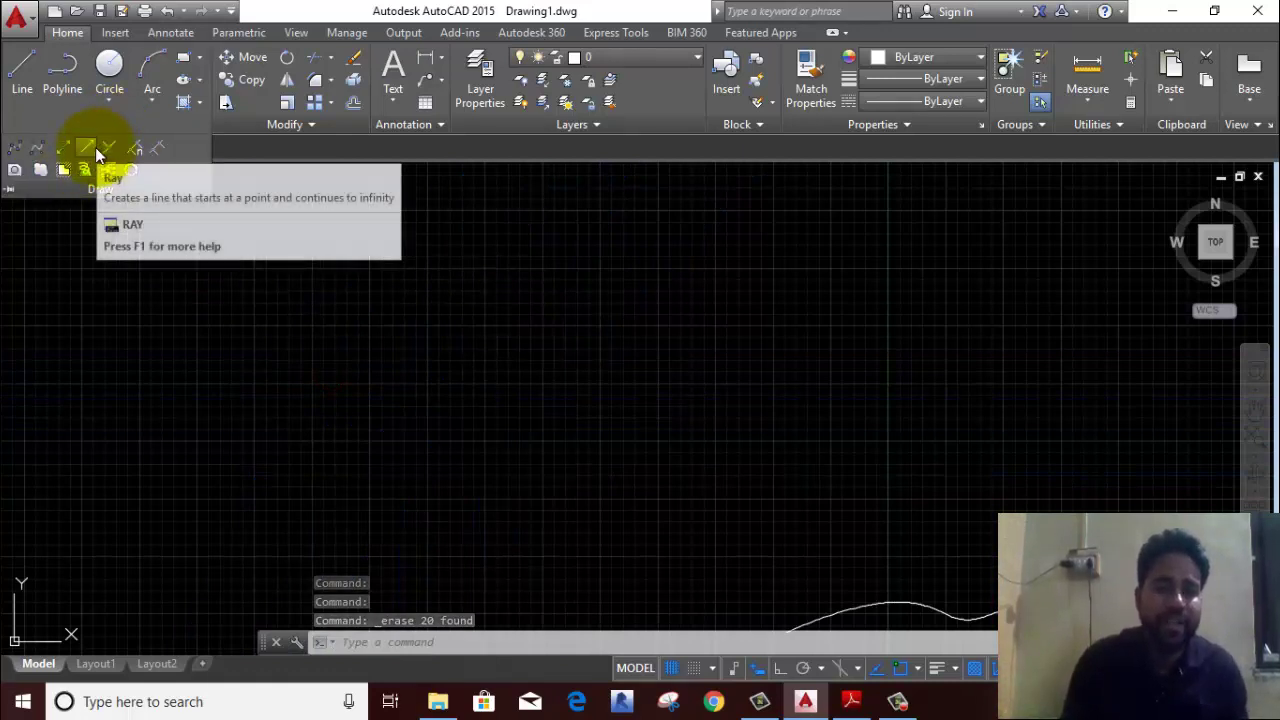
click(86, 148)
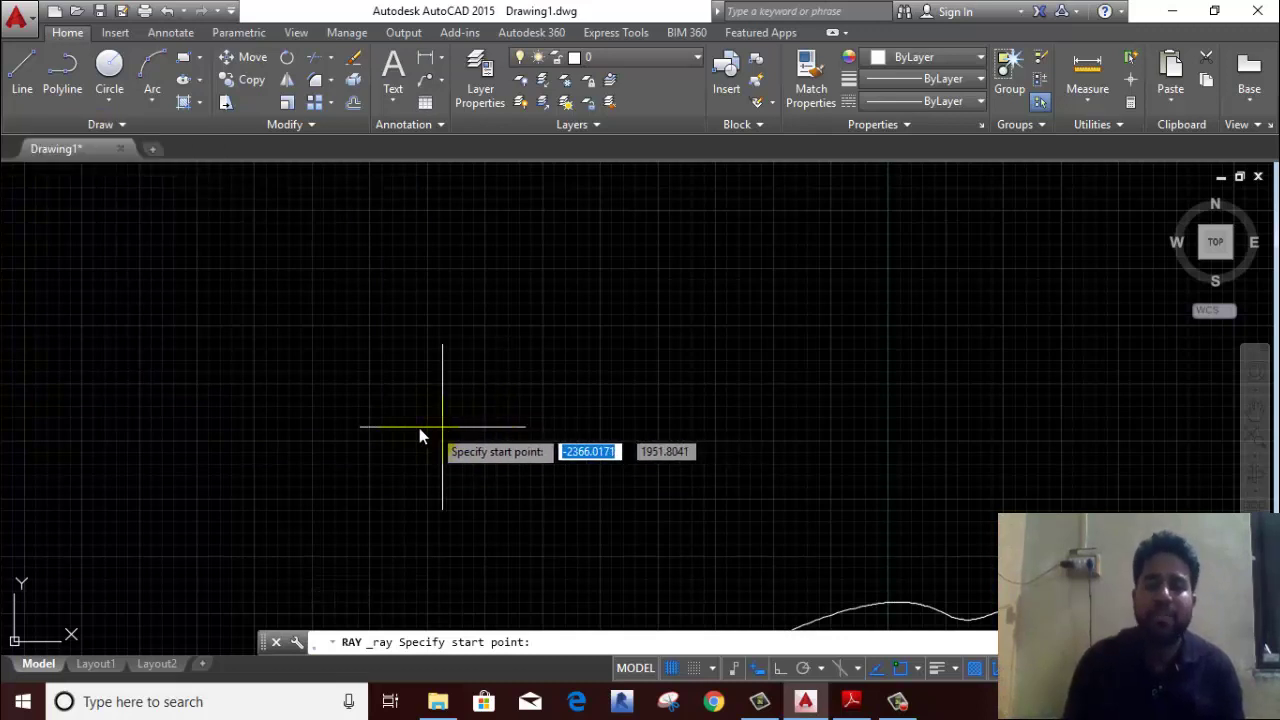
click(311, 496)
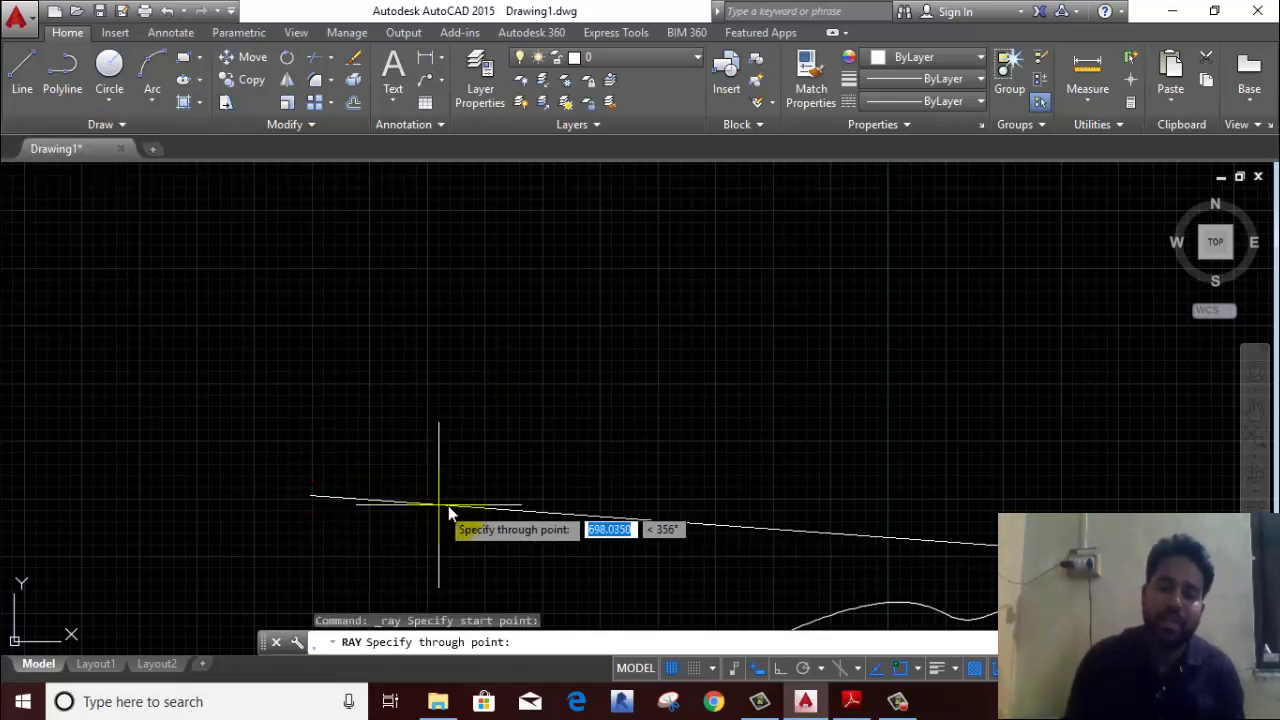
click(462, 503)
click(466, 482)
click(460, 466)
click(443, 444)
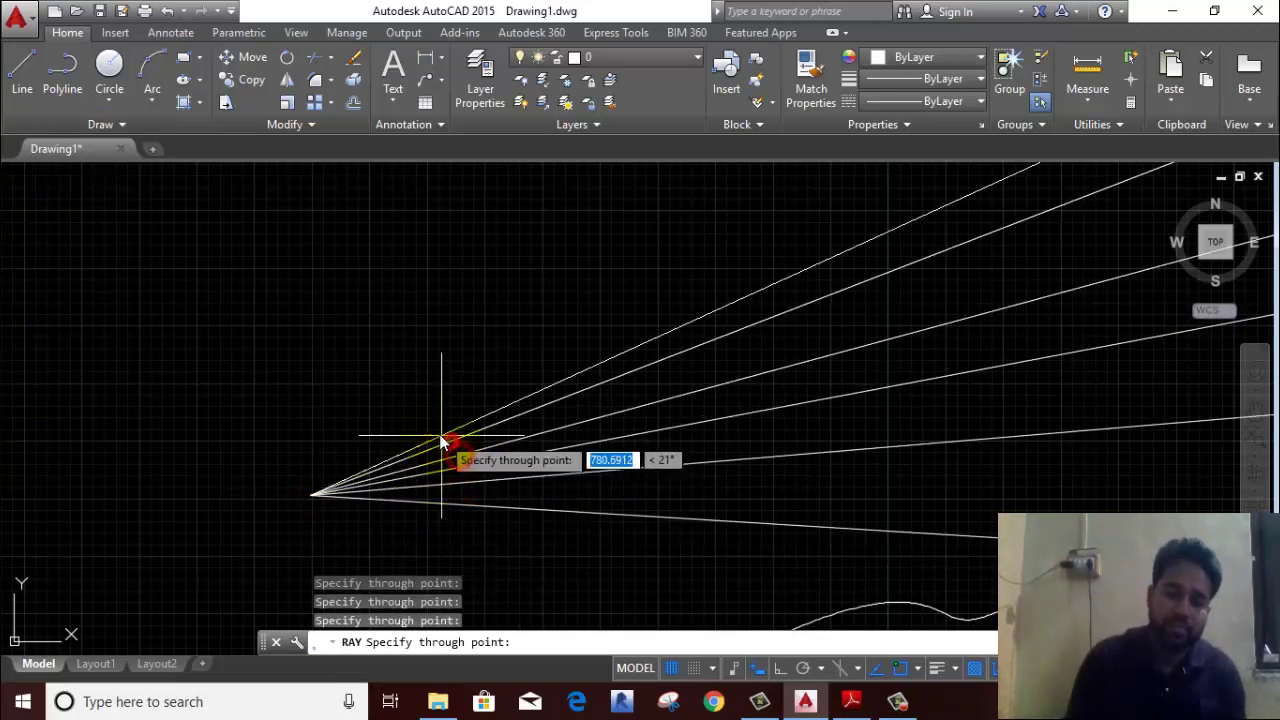
click(437, 435)
click(422, 425)
click(401, 414)
click(377, 411)
click(351, 407)
click(331, 408)
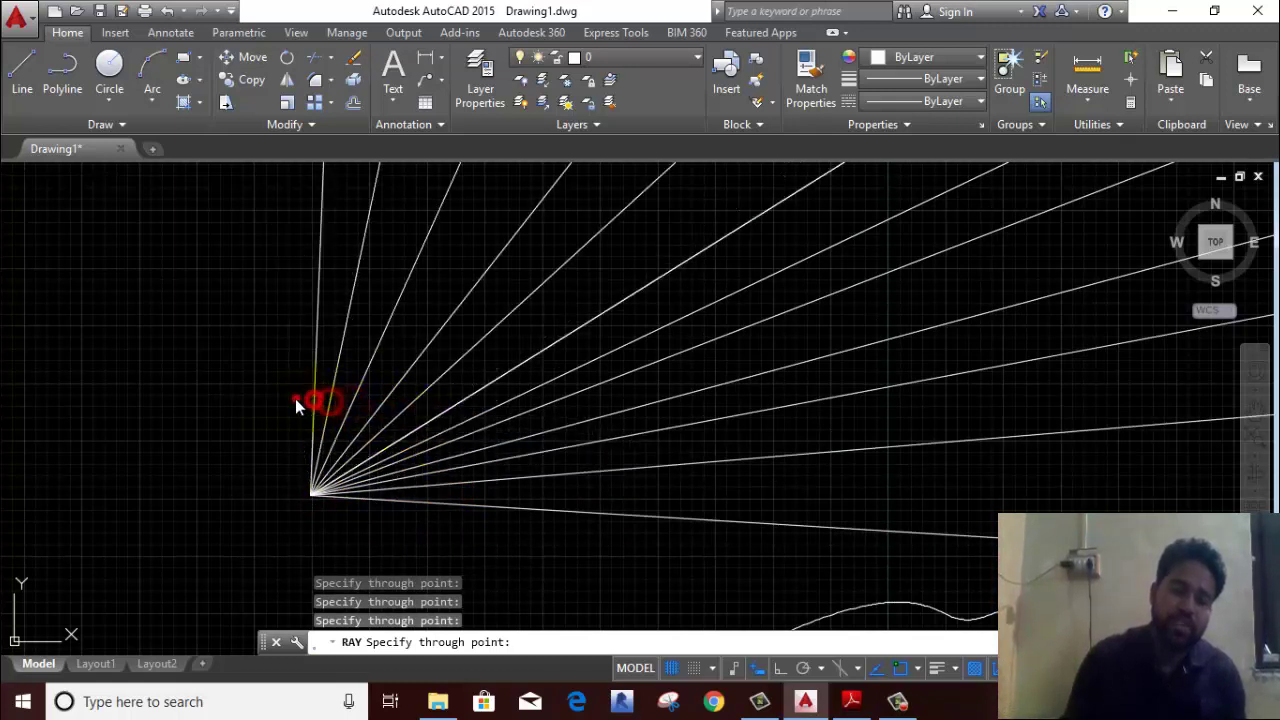
click(299, 403)
click(278, 400)
click(252, 405)
click(200, 419)
click(174, 435)
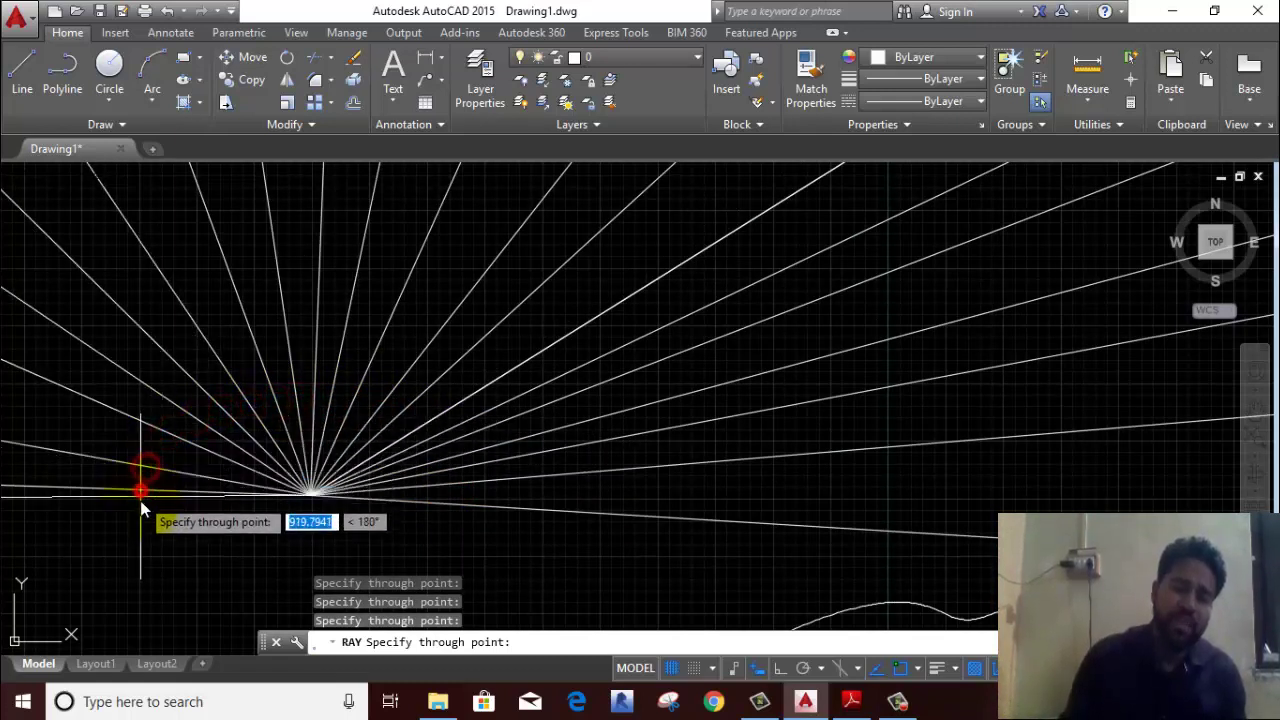
click(144, 484)
click(156, 510)
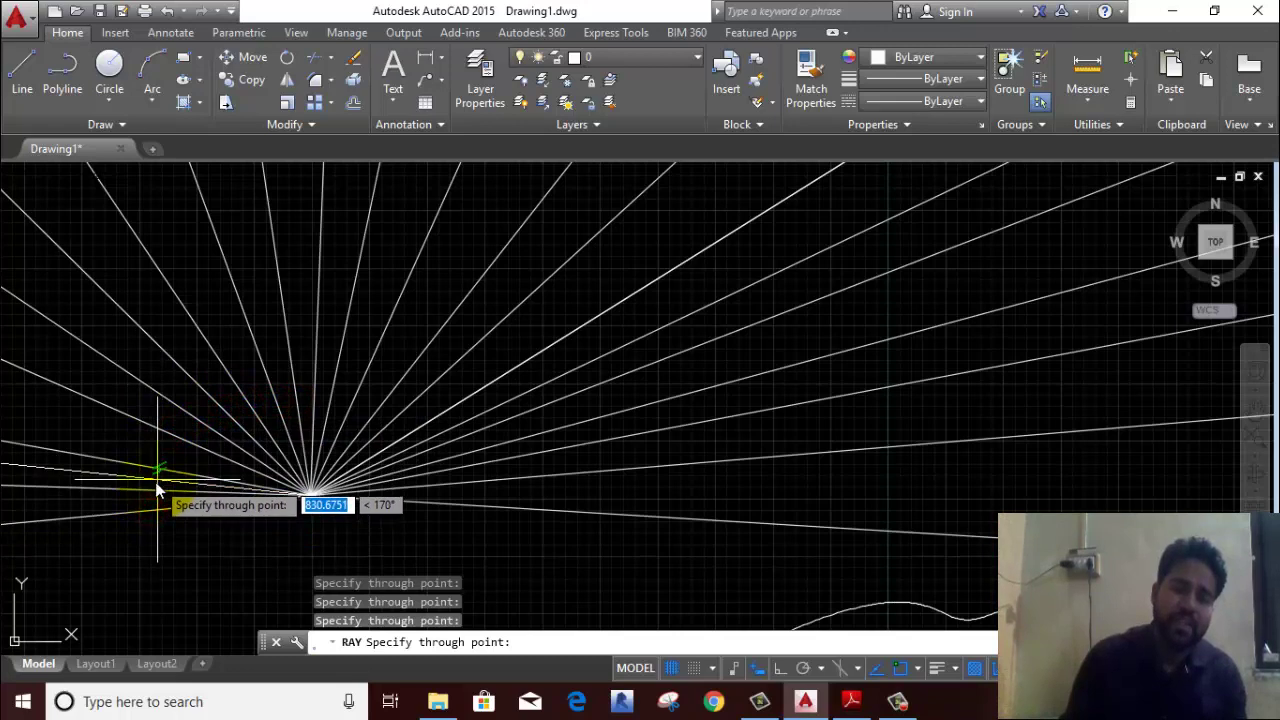
key(Return)
scroll(369, 508, down, 4)
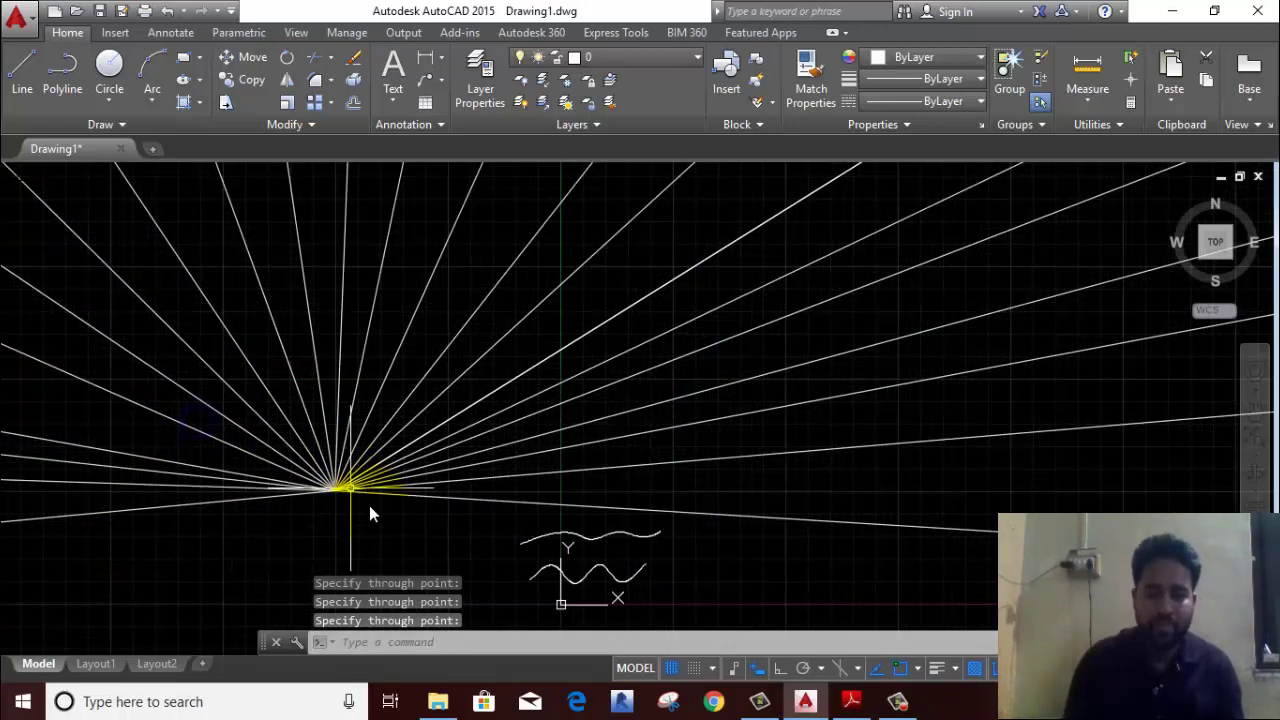
Step: Erase all the rays, then erase the two wavy spline curves
click(428, 544)
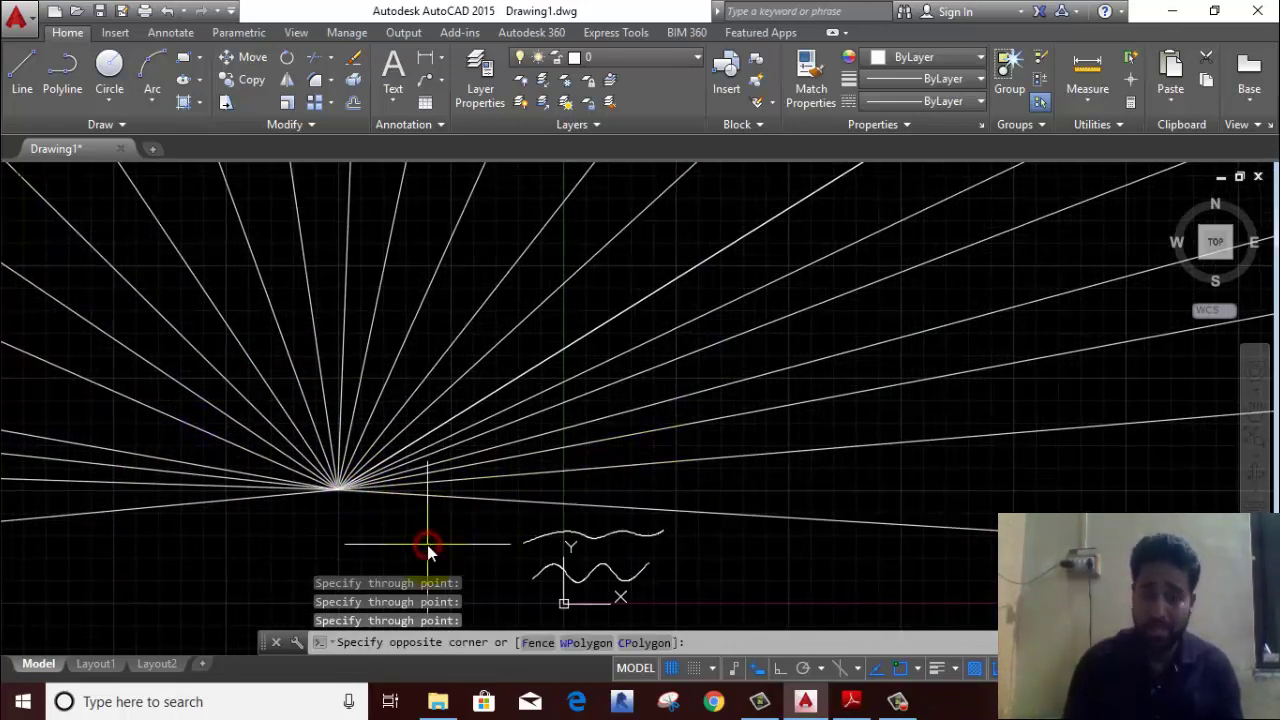
click(248, 349)
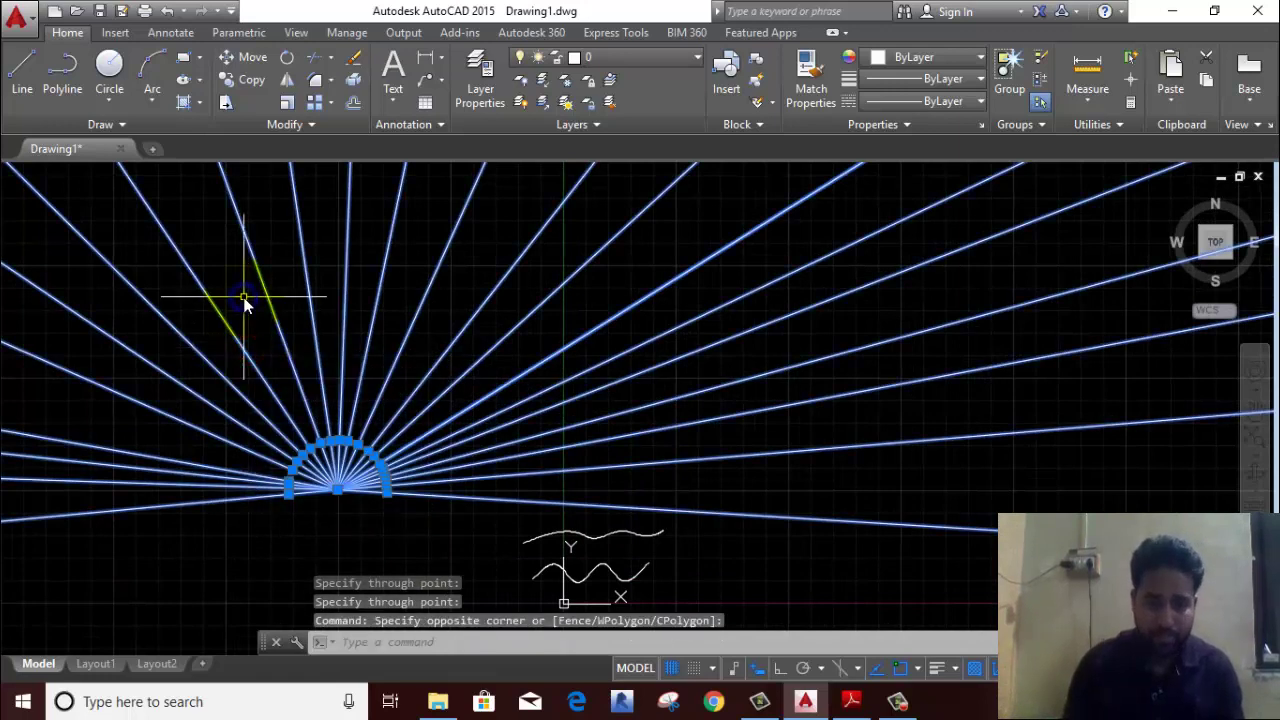
right_click(245, 299)
click(287, 366)
click(746, 406)
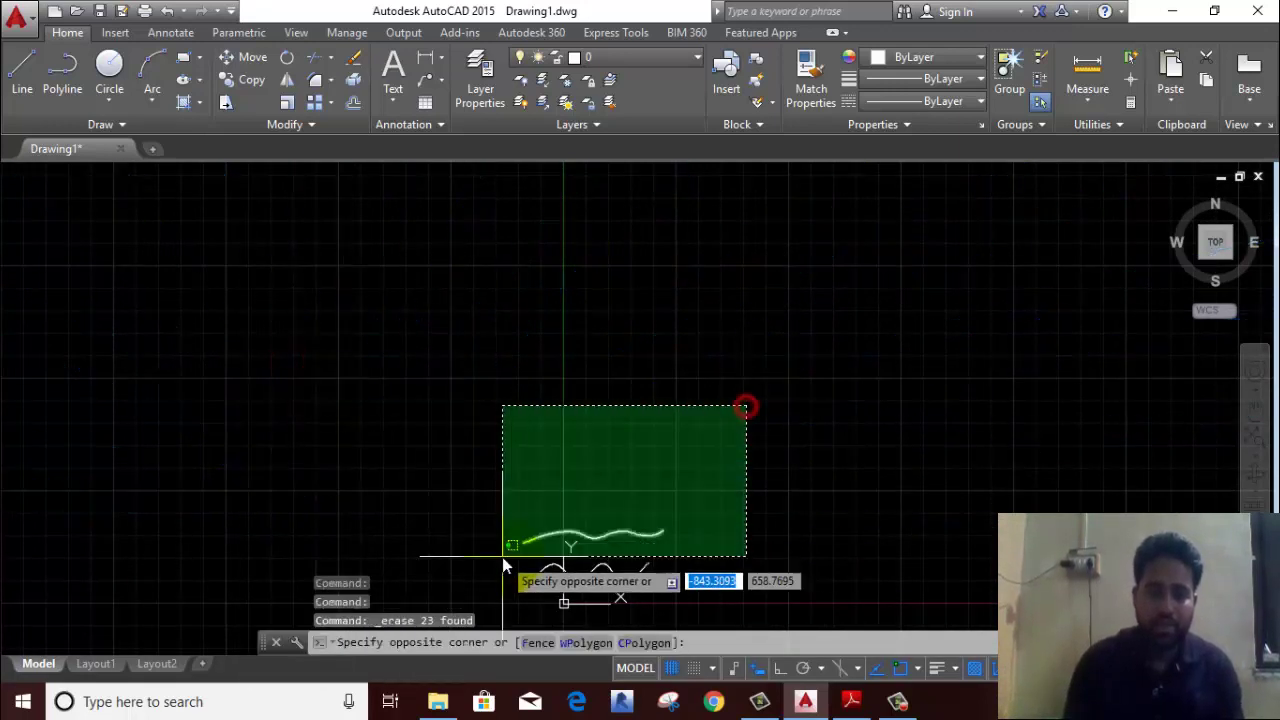
click(502, 605)
right_click(472, 376)
click(503, 366)
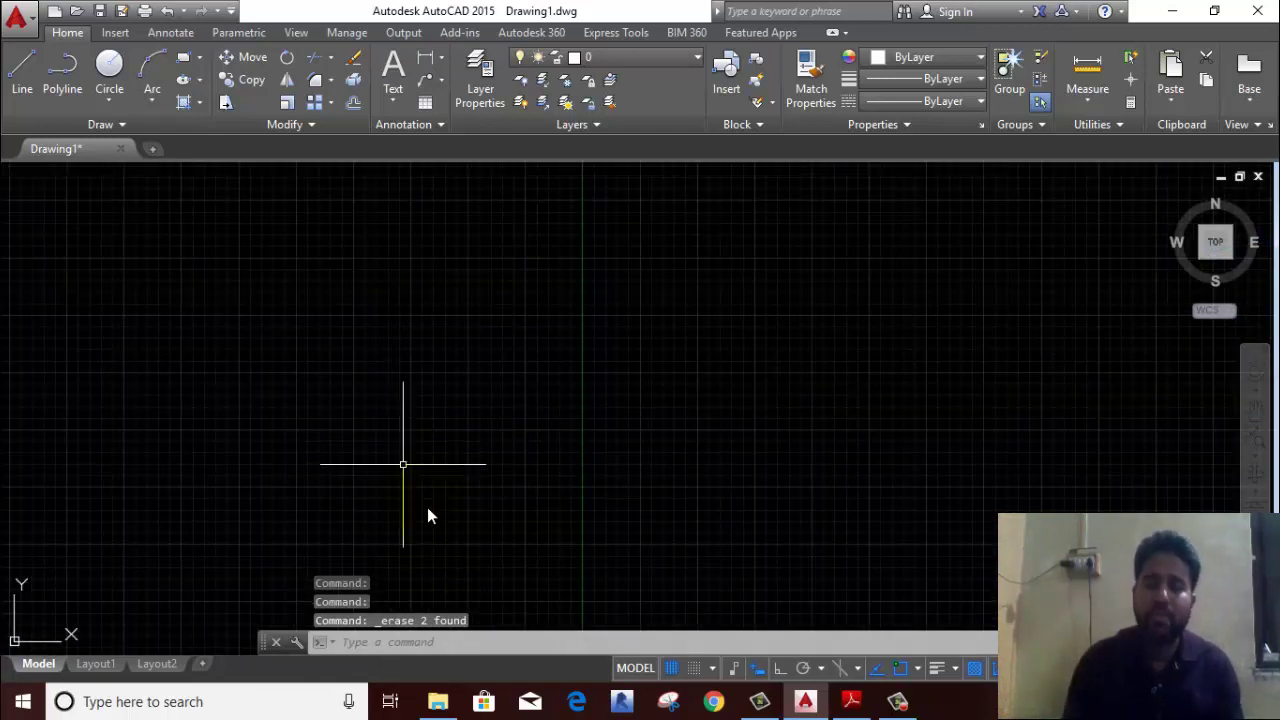
Step: Place eight single points scattered across the empty drawing with Multiple Points
click(117, 131)
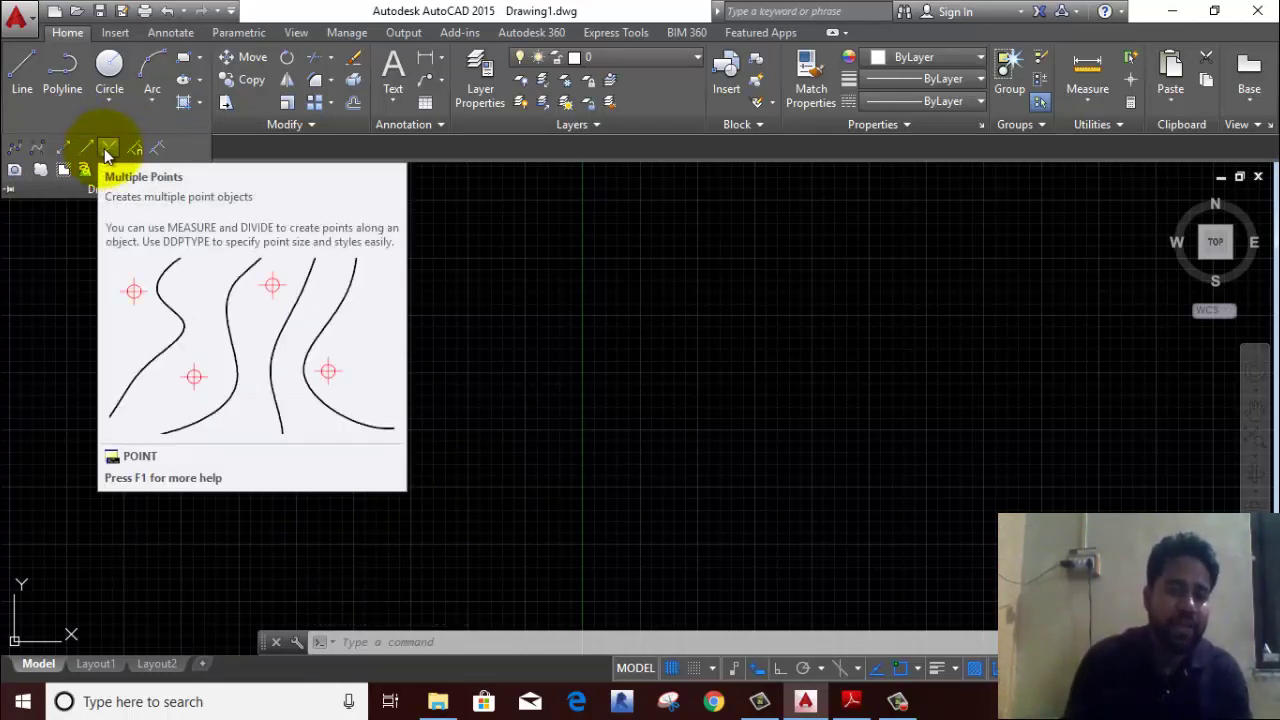
click(107, 150)
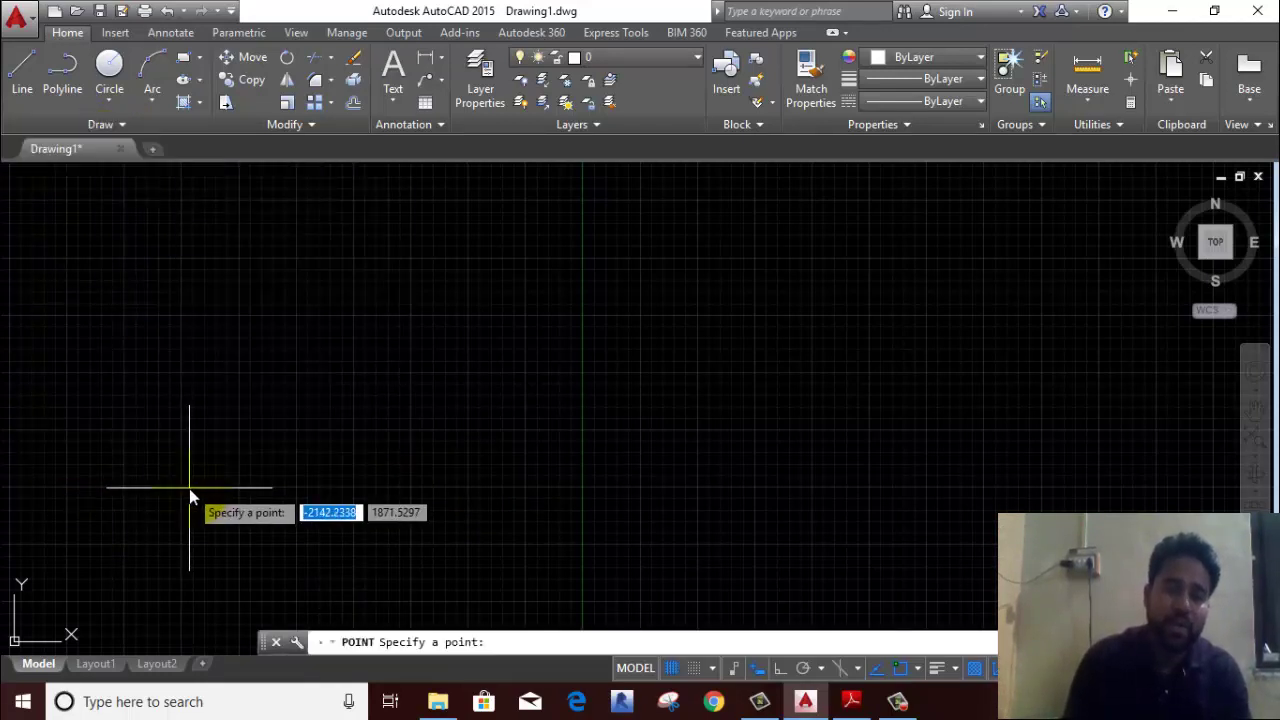
click(210, 308)
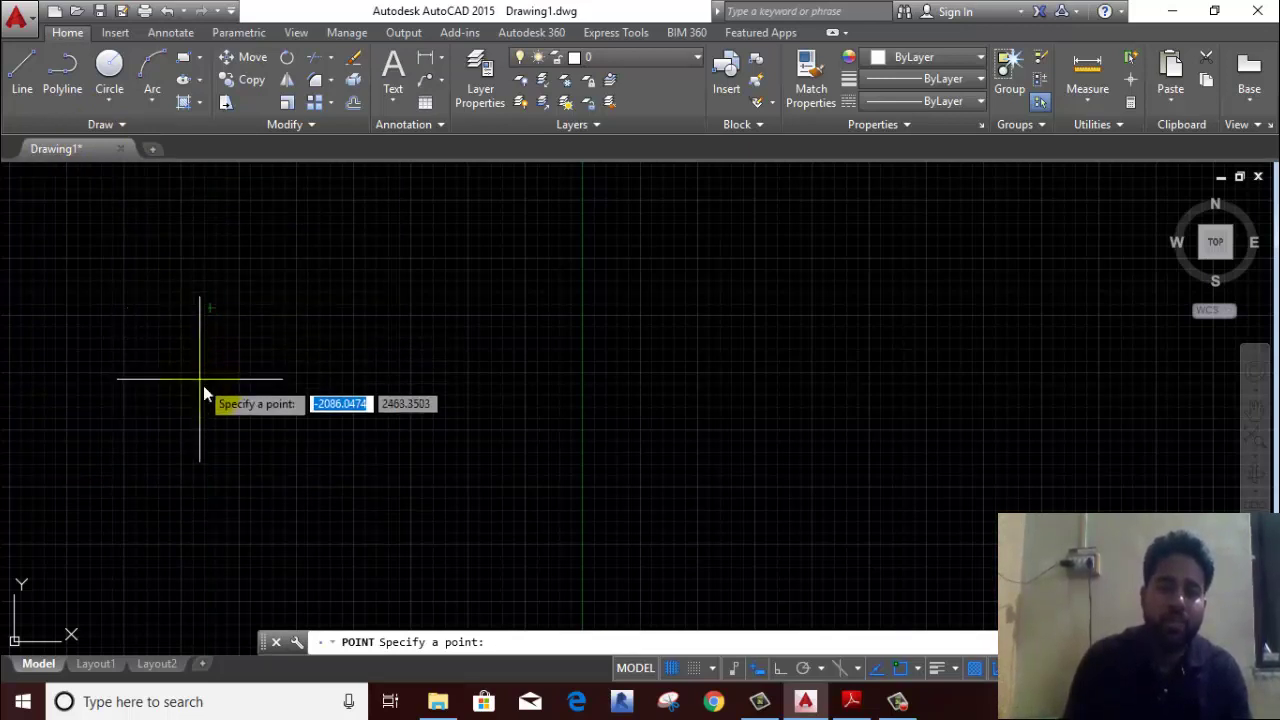
click(283, 404)
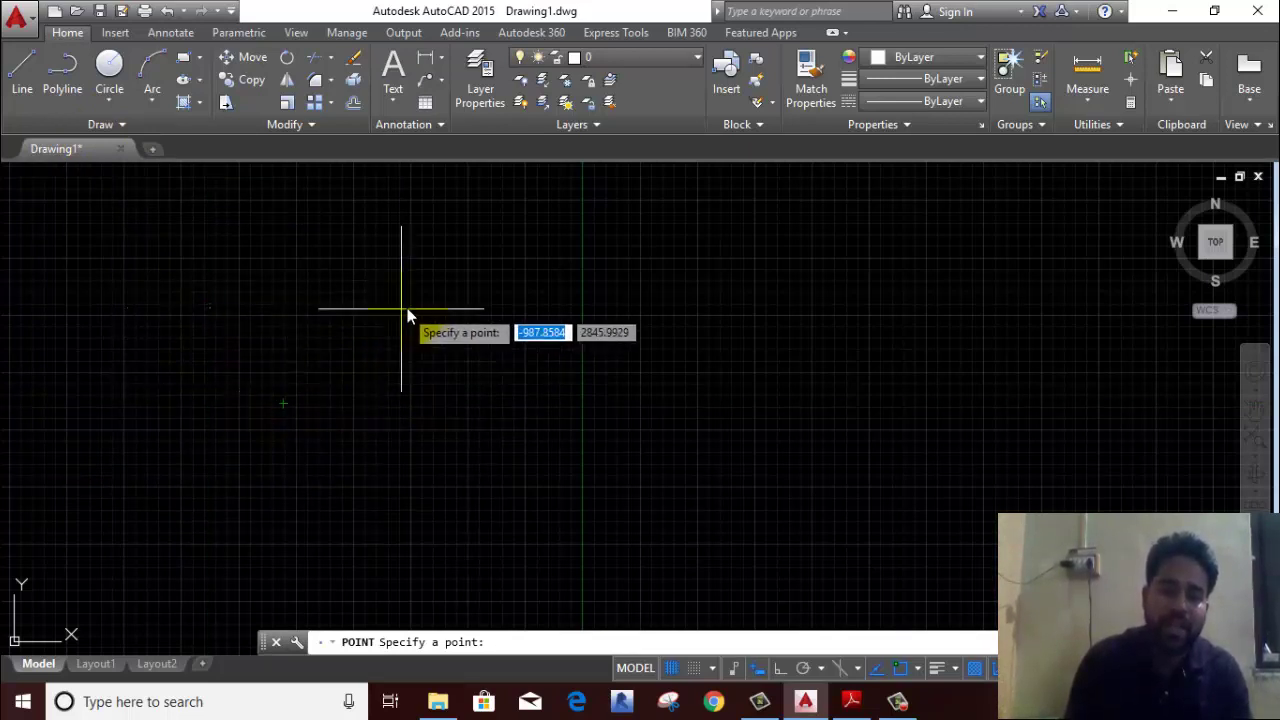
click(497, 393)
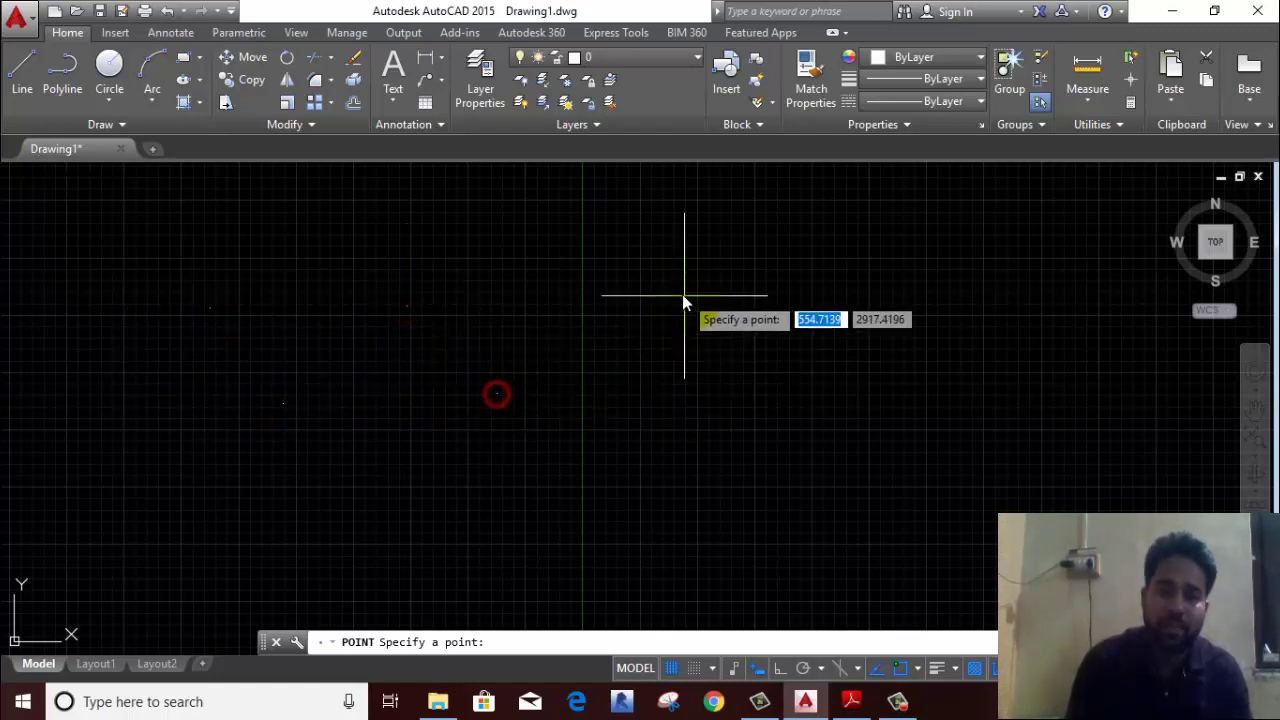
click(631, 294)
click(709, 388)
click(794, 294)
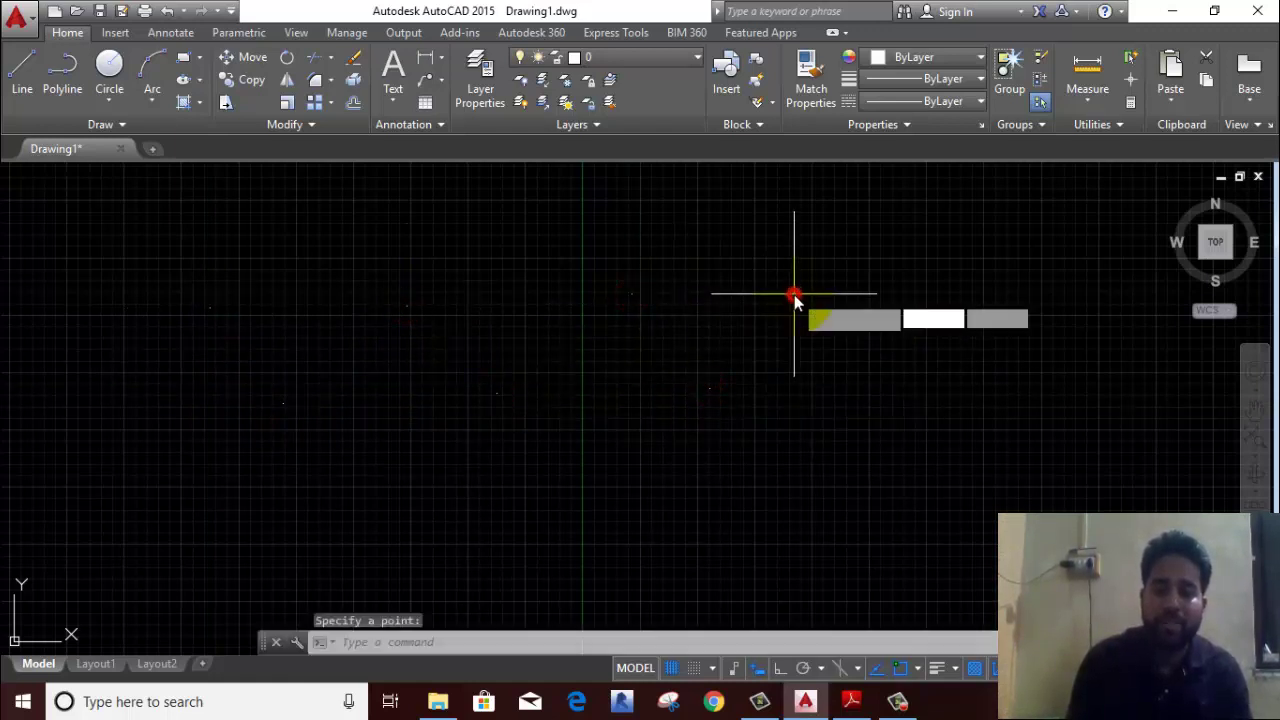
click(851, 343)
click(907, 380)
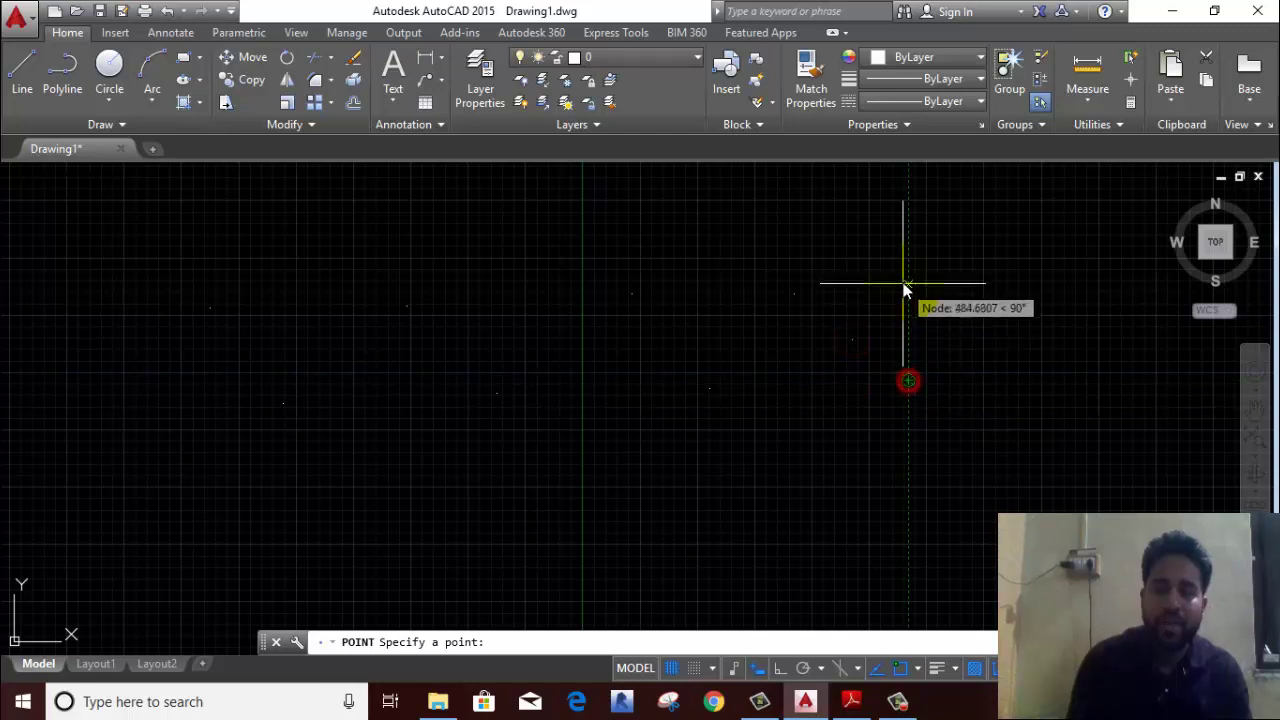
right_click(904, 284)
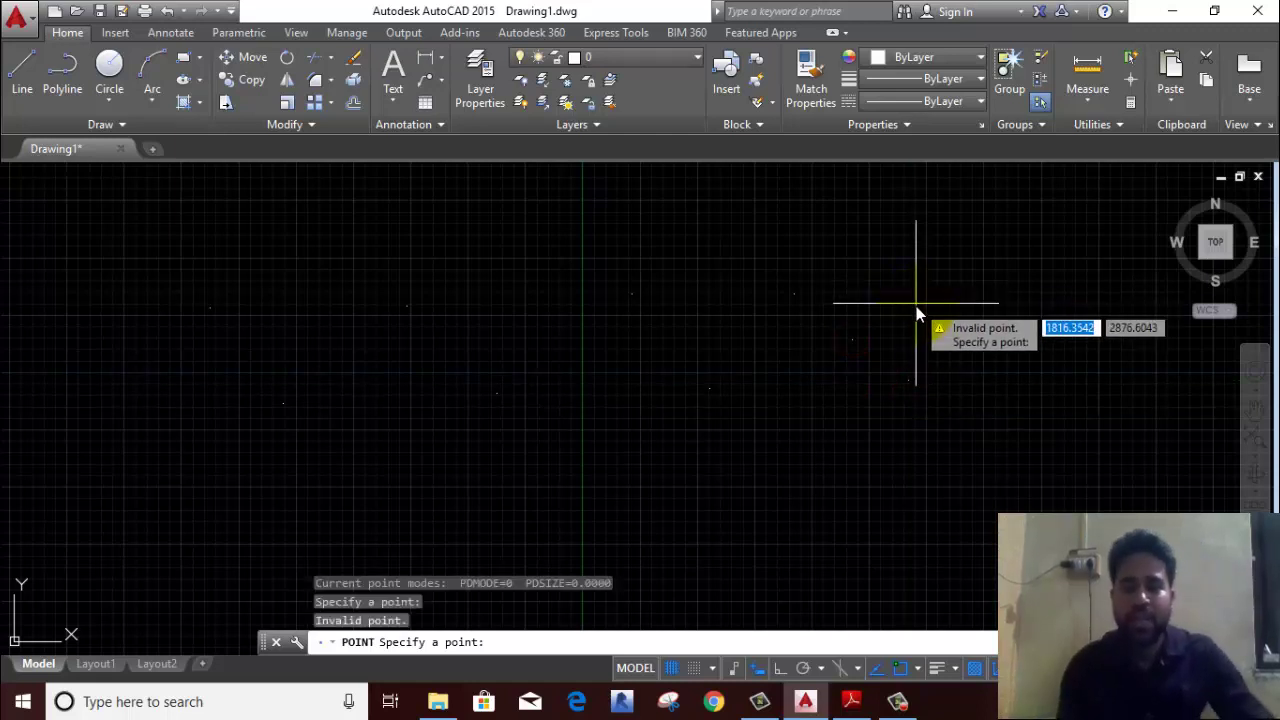
key(Escape)
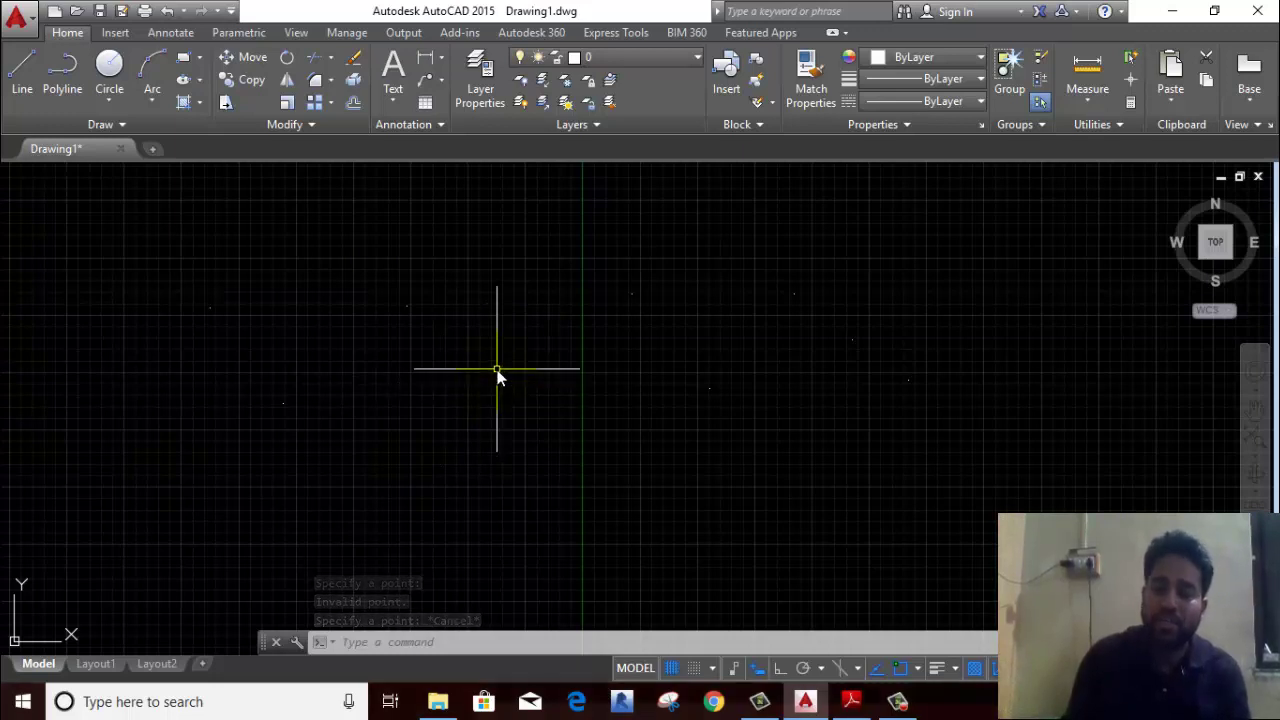
Step: Set the point style to circled X at 5% size relative to screen
click(1117, 124)
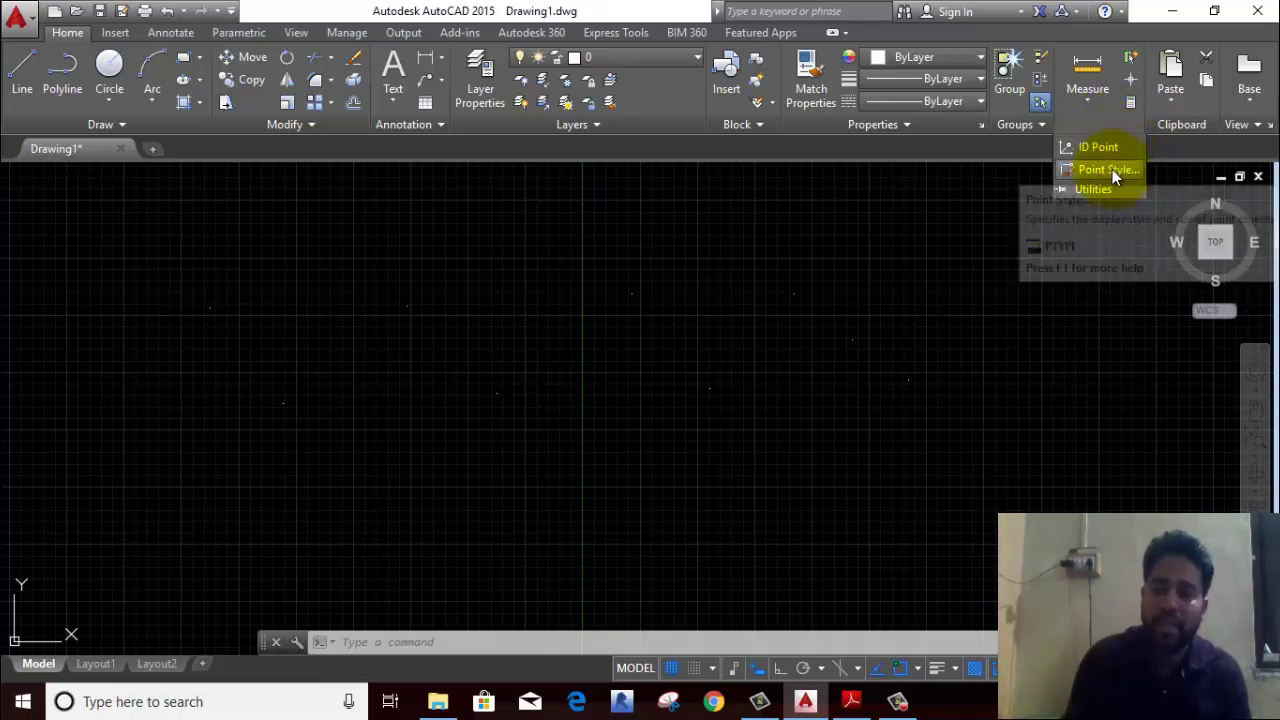
click(1112, 170)
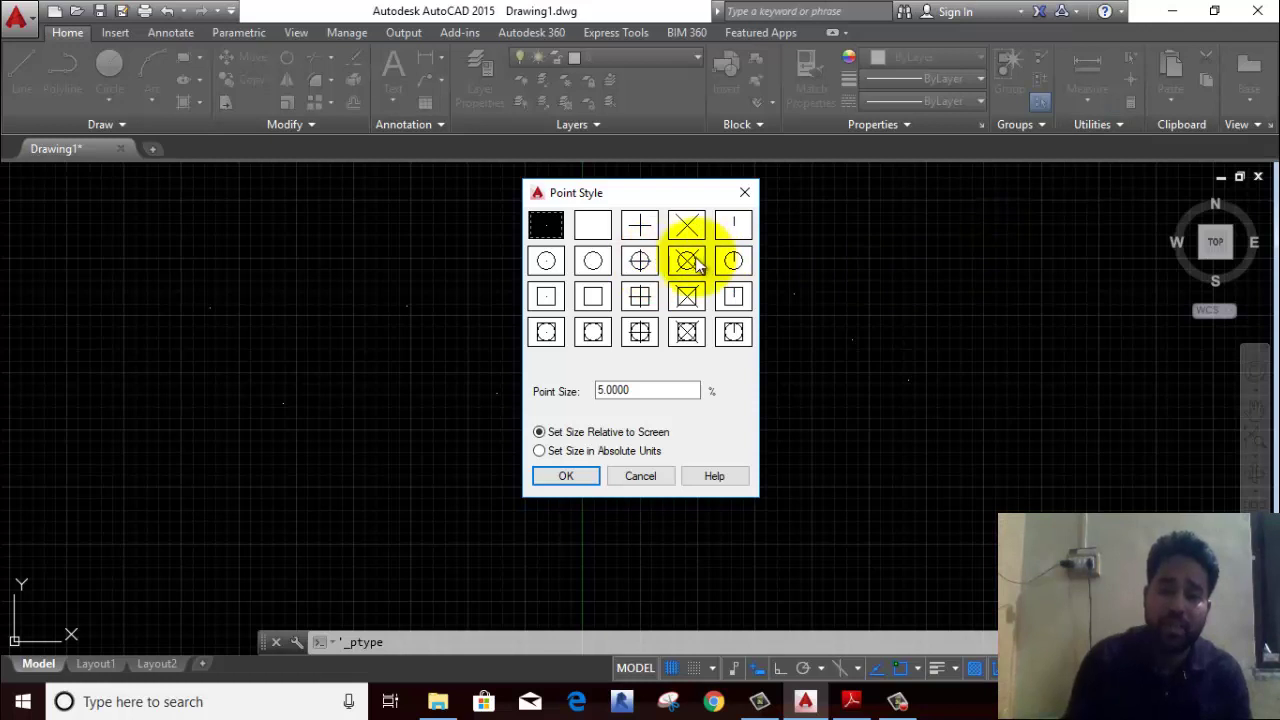
click(563, 477)
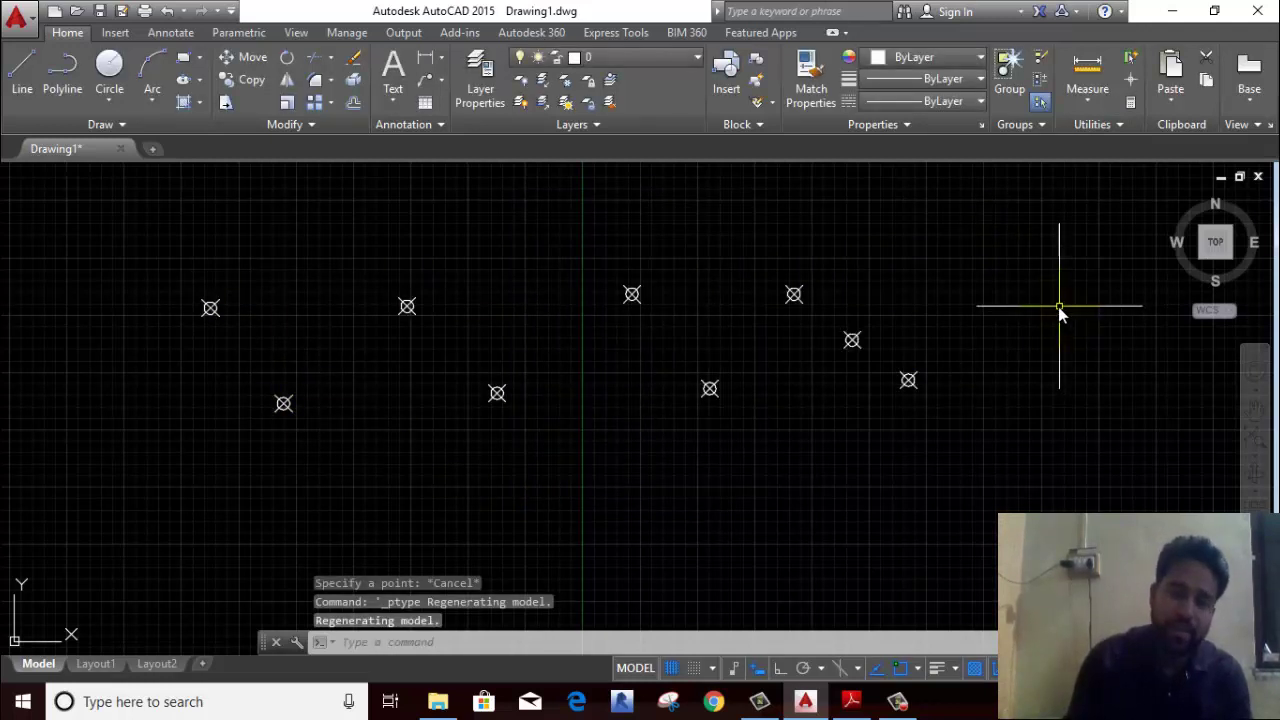
middle_drag(1060, 313, 857, 233)
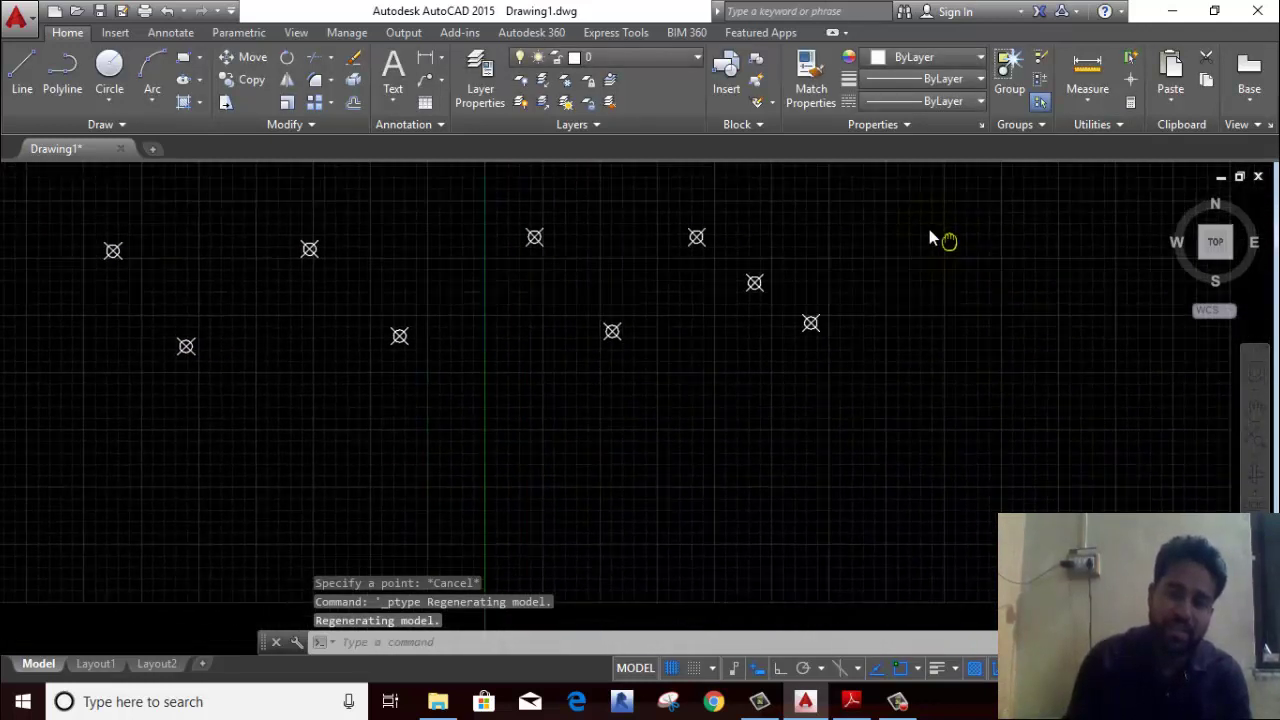
click(97, 126)
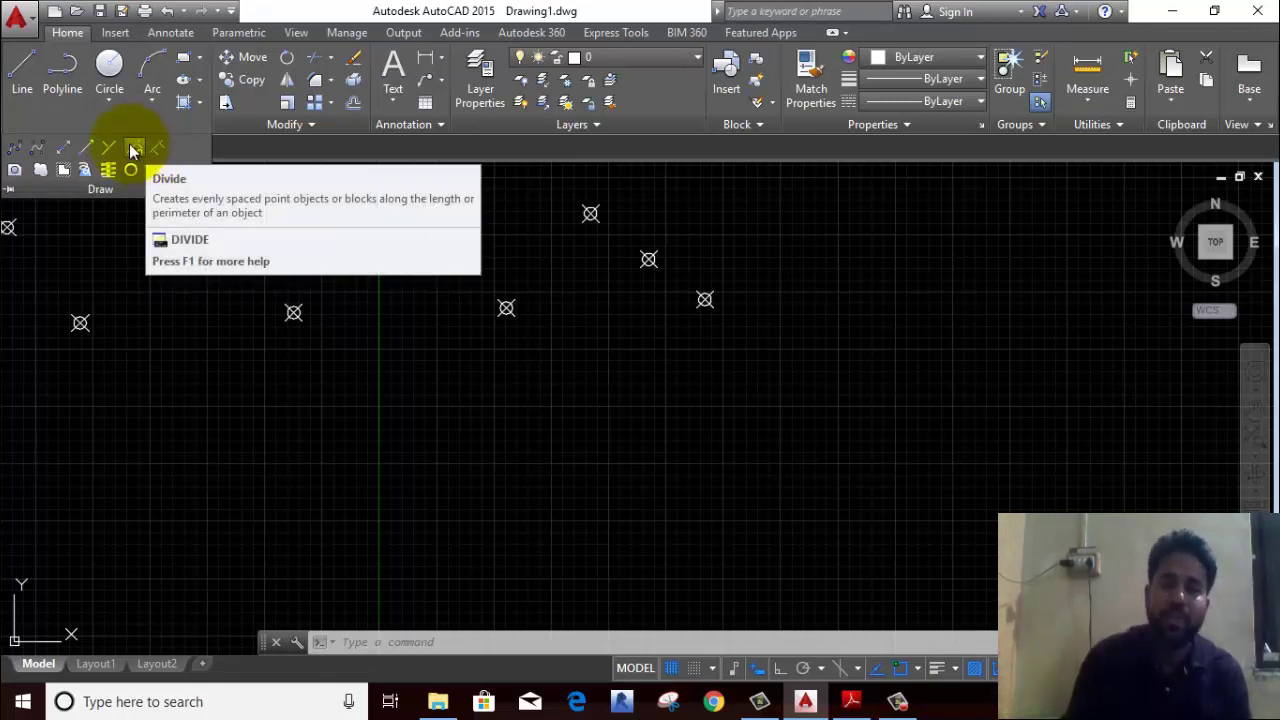
Step: Draw a horizontal line with Ortho turned on
click(27, 82)
middle_drag(488, 436, 510, 243)
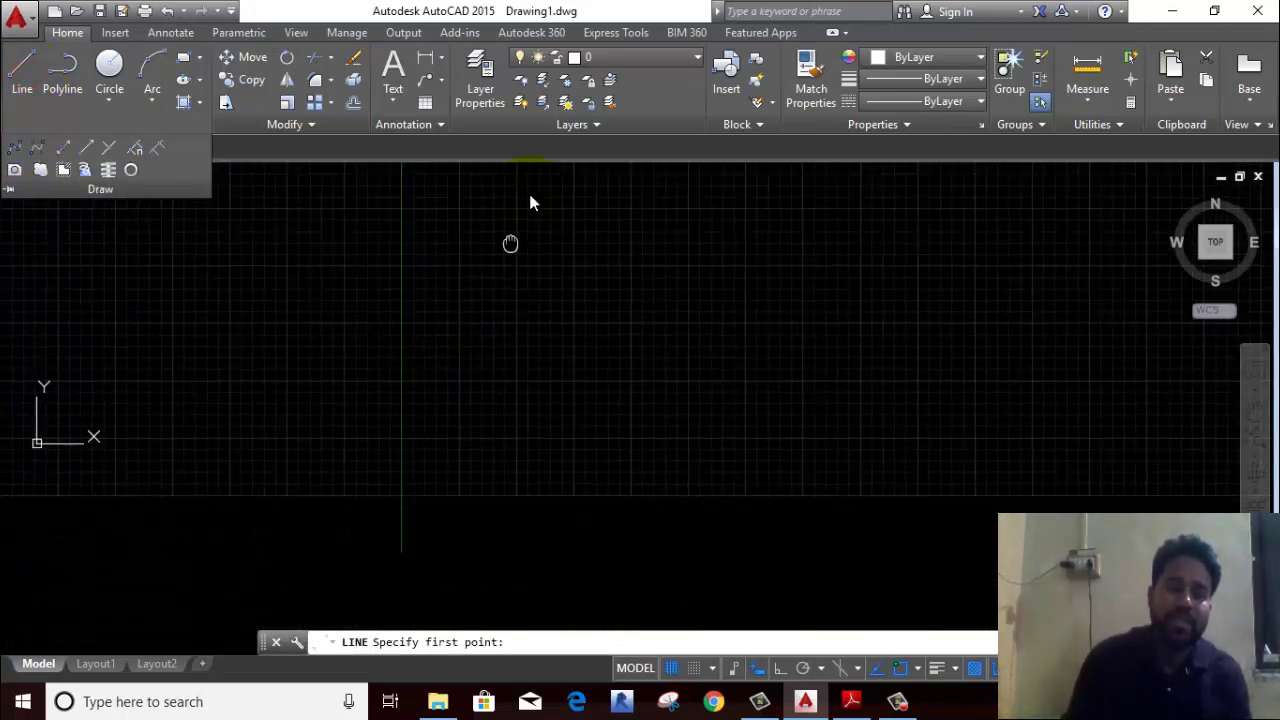
click(305, 340)
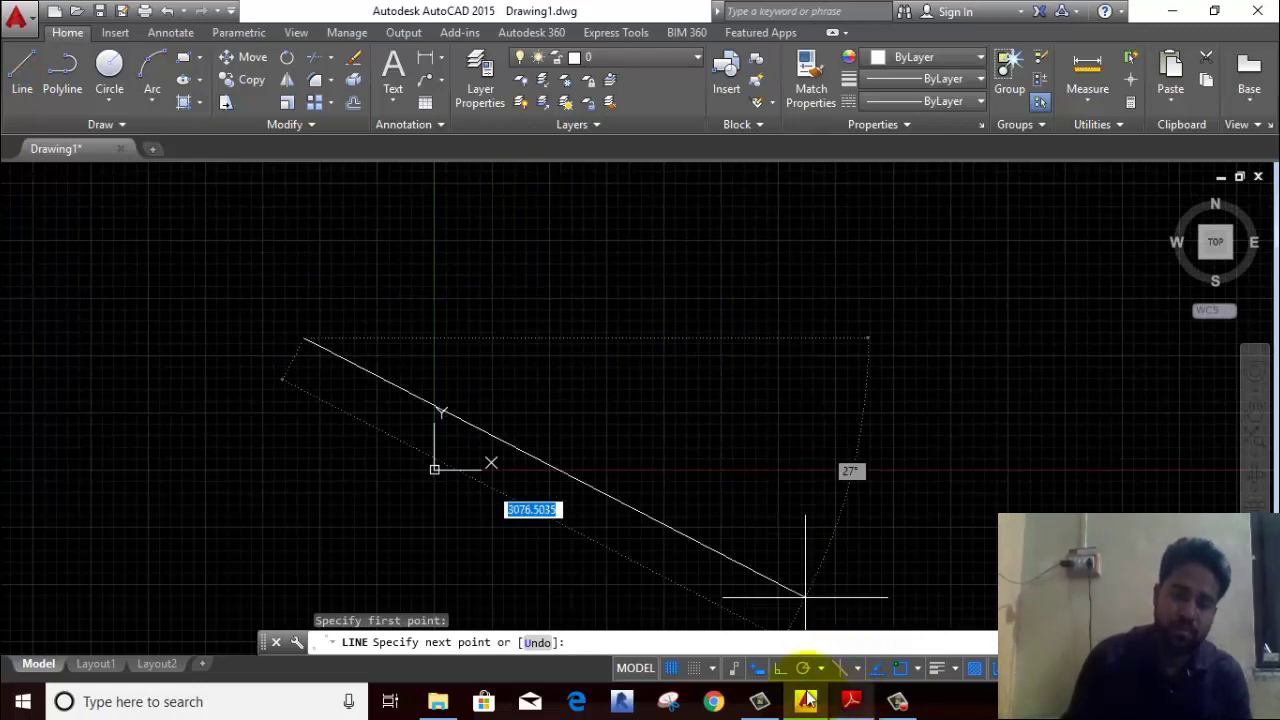
click(779, 670)
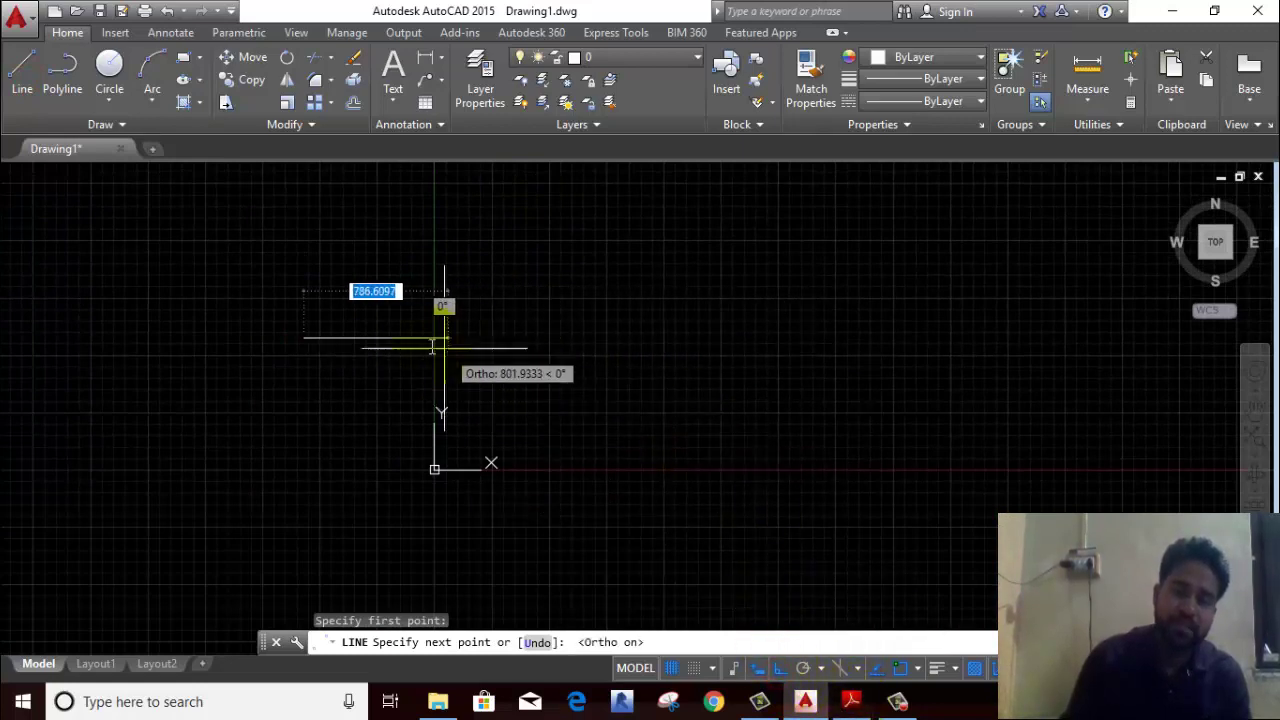
click(424, 340)
right_click(426, 296)
click(450, 304)
scroll(385, 300, up, 4)
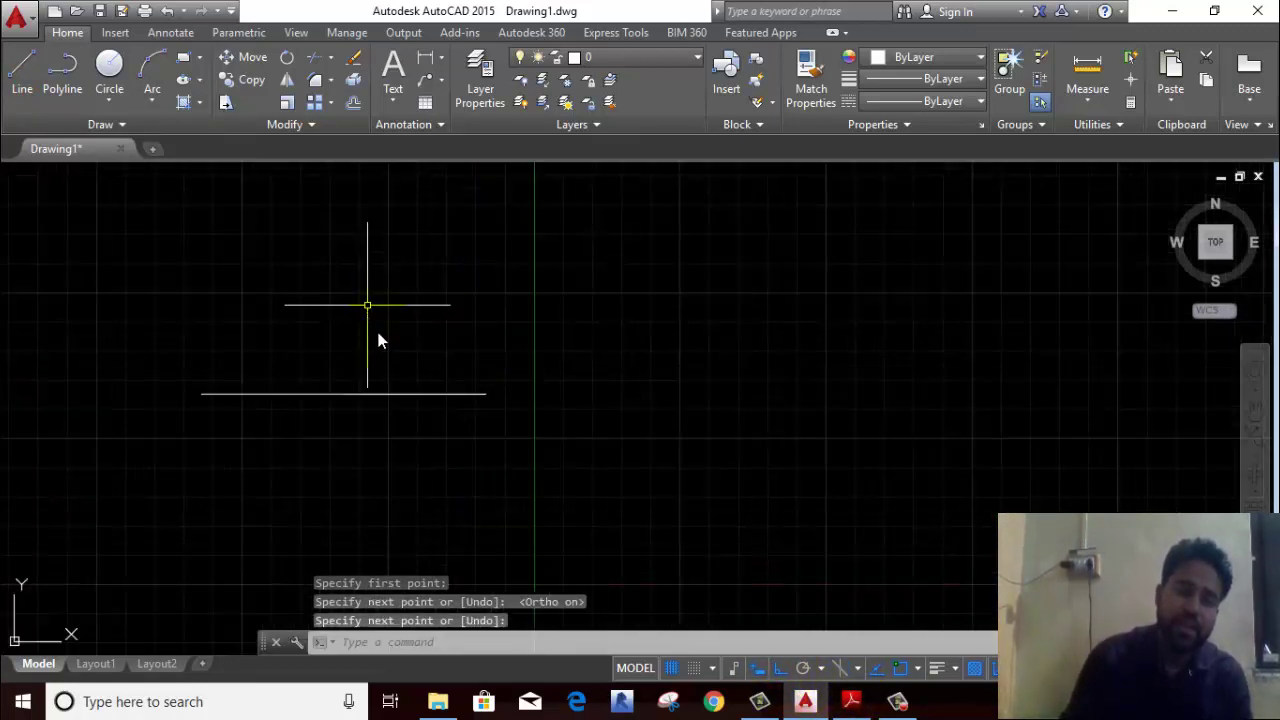
click(381, 340)
click(336, 465)
mouse_move(485, 394)
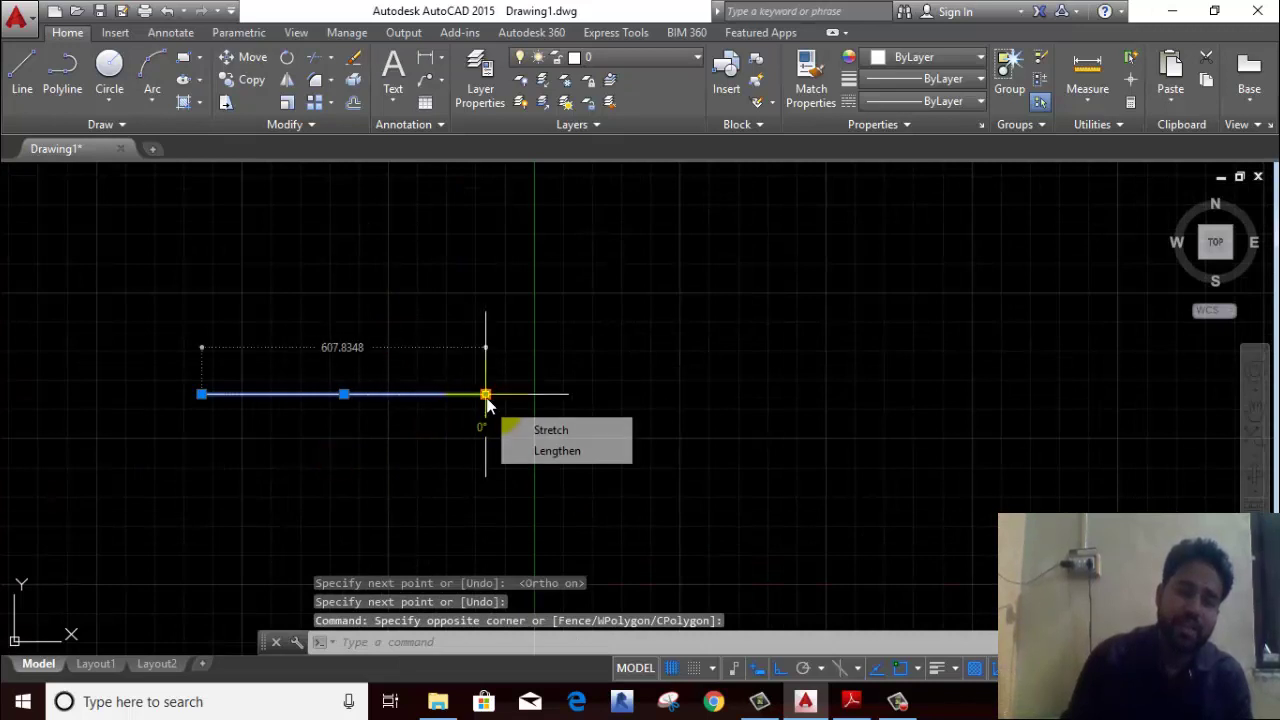
Step: Divide the horizontal line into 10 equal segments with point markers
click(55, 122)
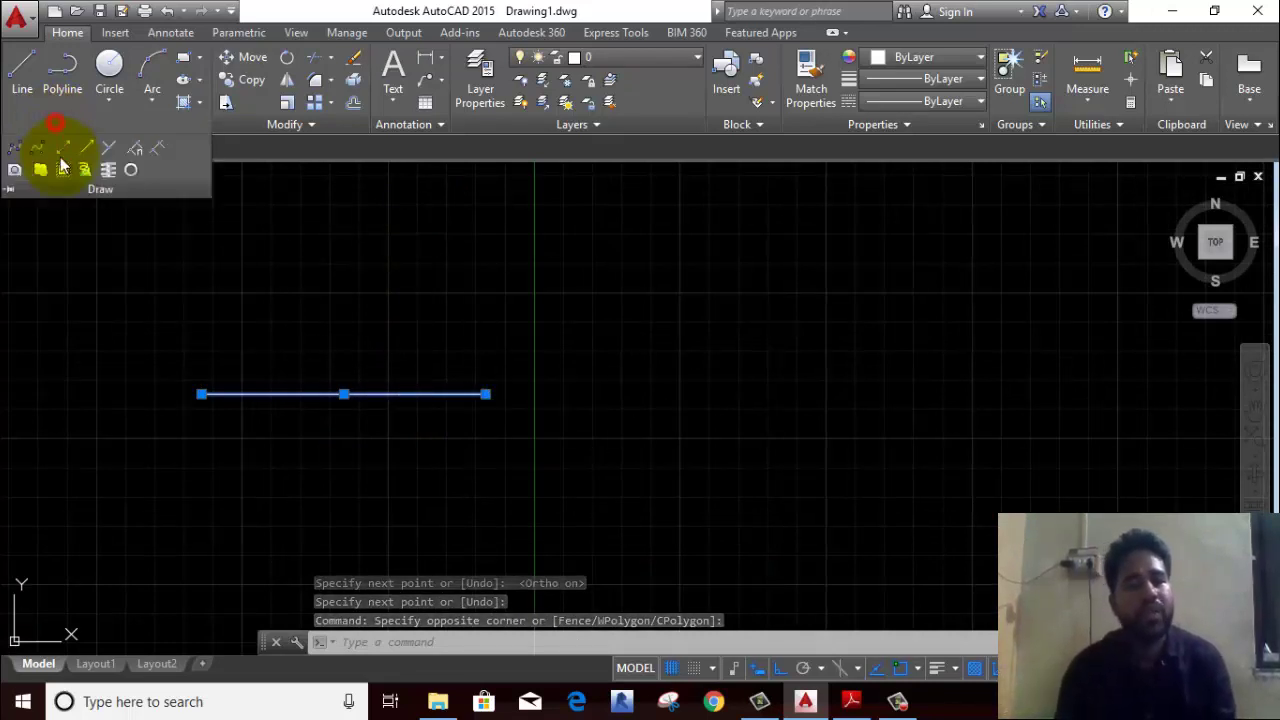
click(138, 149)
click(253, 398)
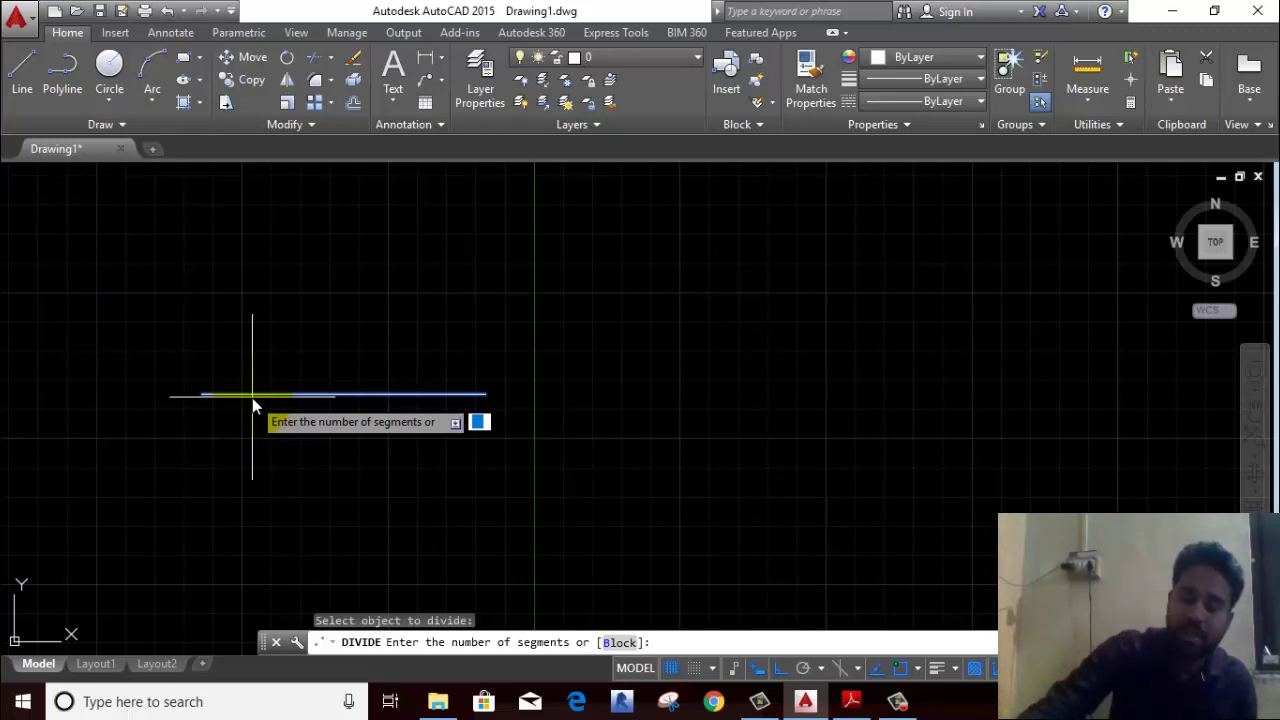
text(10)
key(Return)
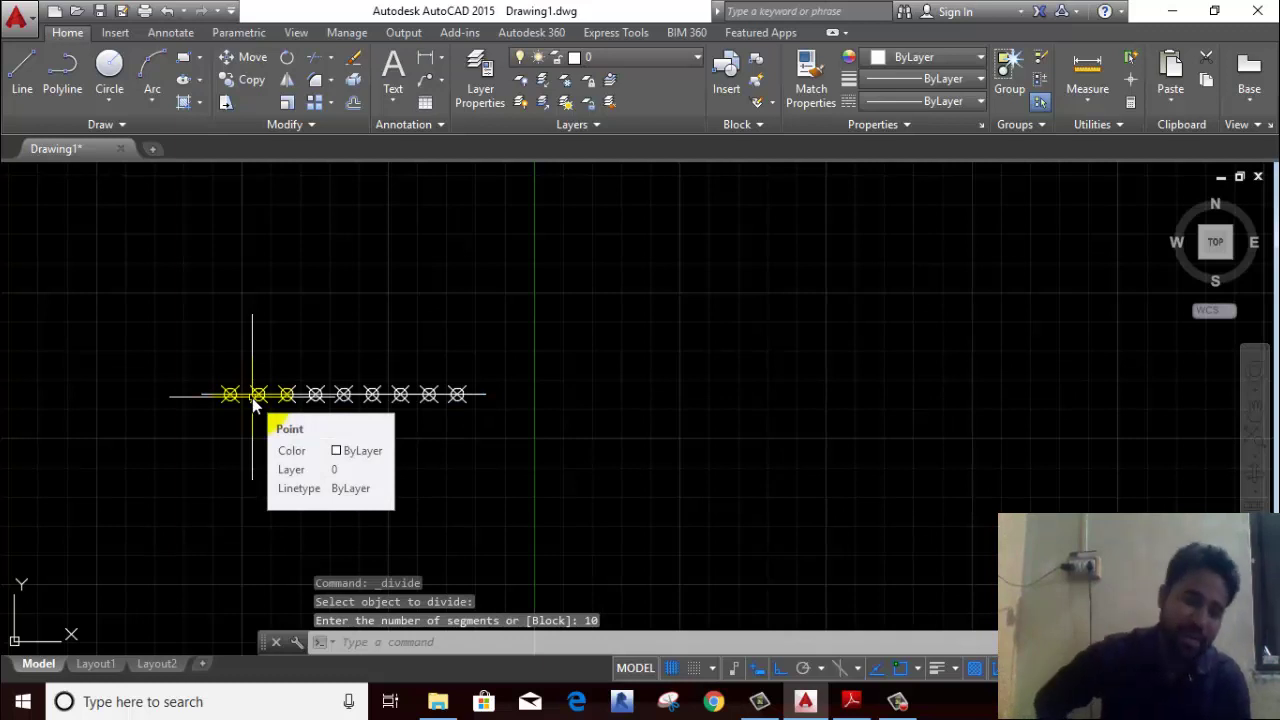
scroll(439, 377, up, 4)
middle_drag(437, 374, 728, 400)
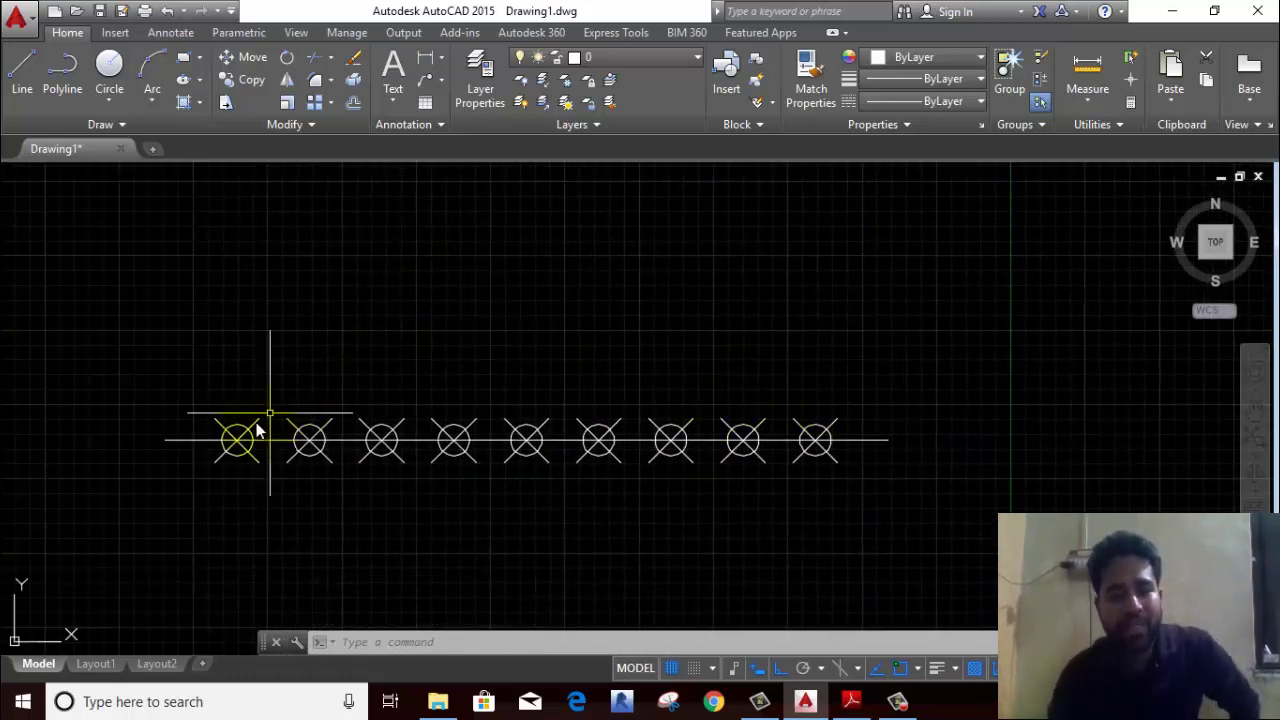
scroll(186, 448, up, 2)
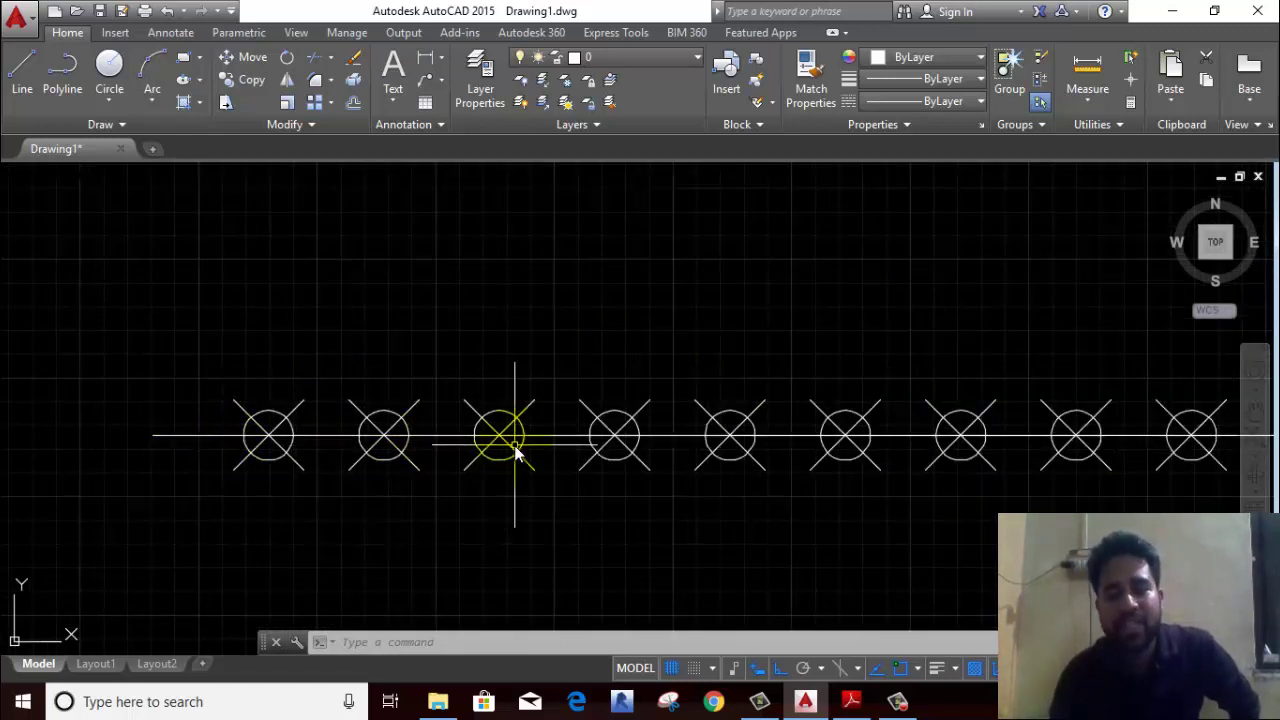
Step: Draw a second horizontal line above the divided one
scroll(514, 452, down, 2)
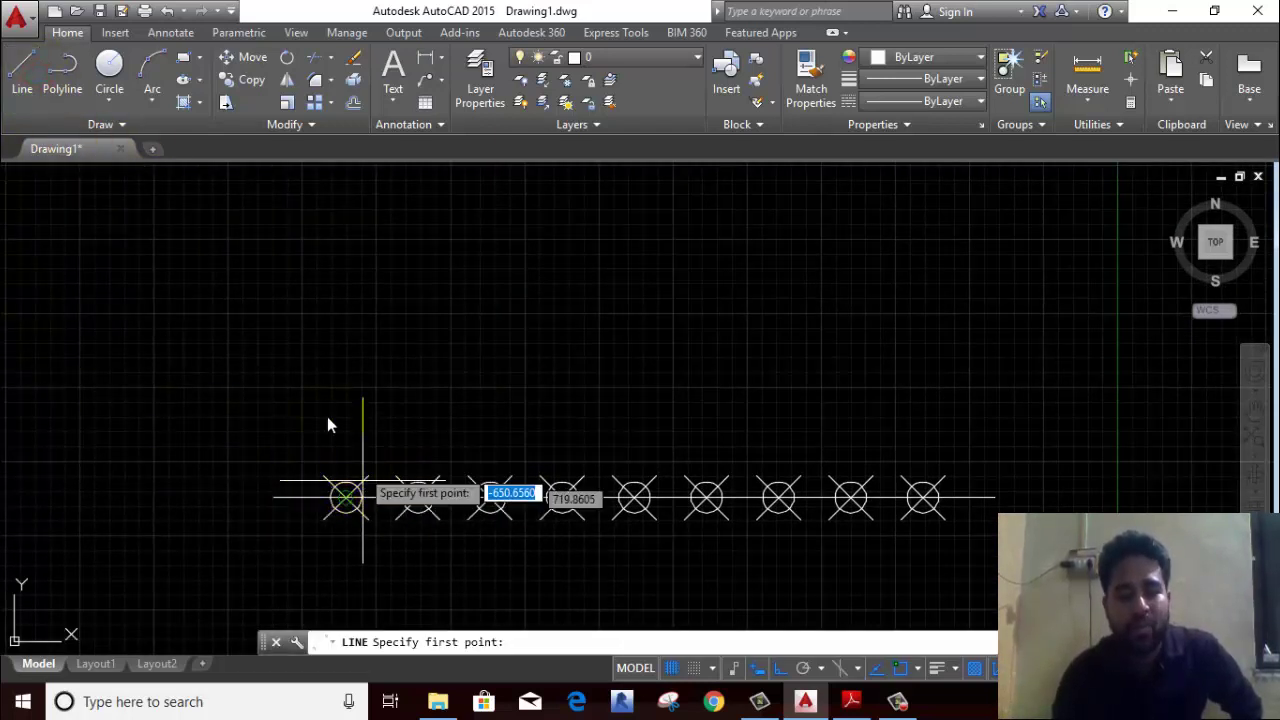
click(274, 389)
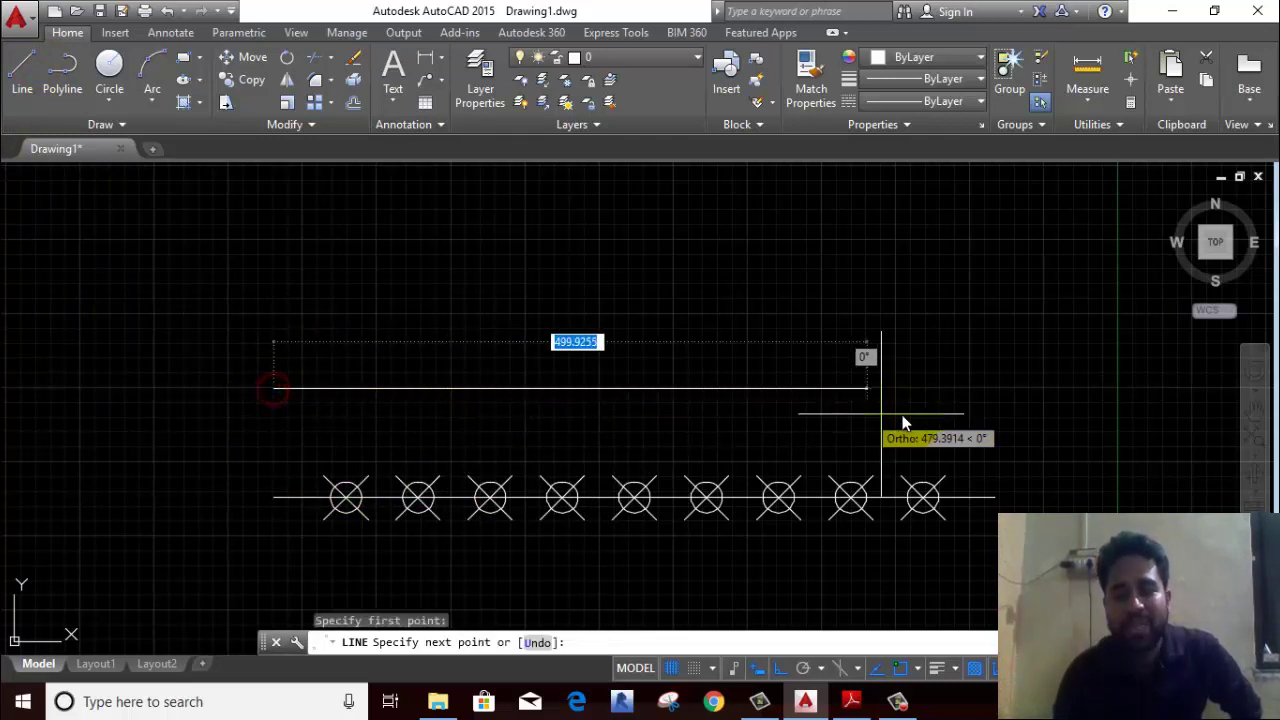
click(991, 406)
right_click(862, 318)
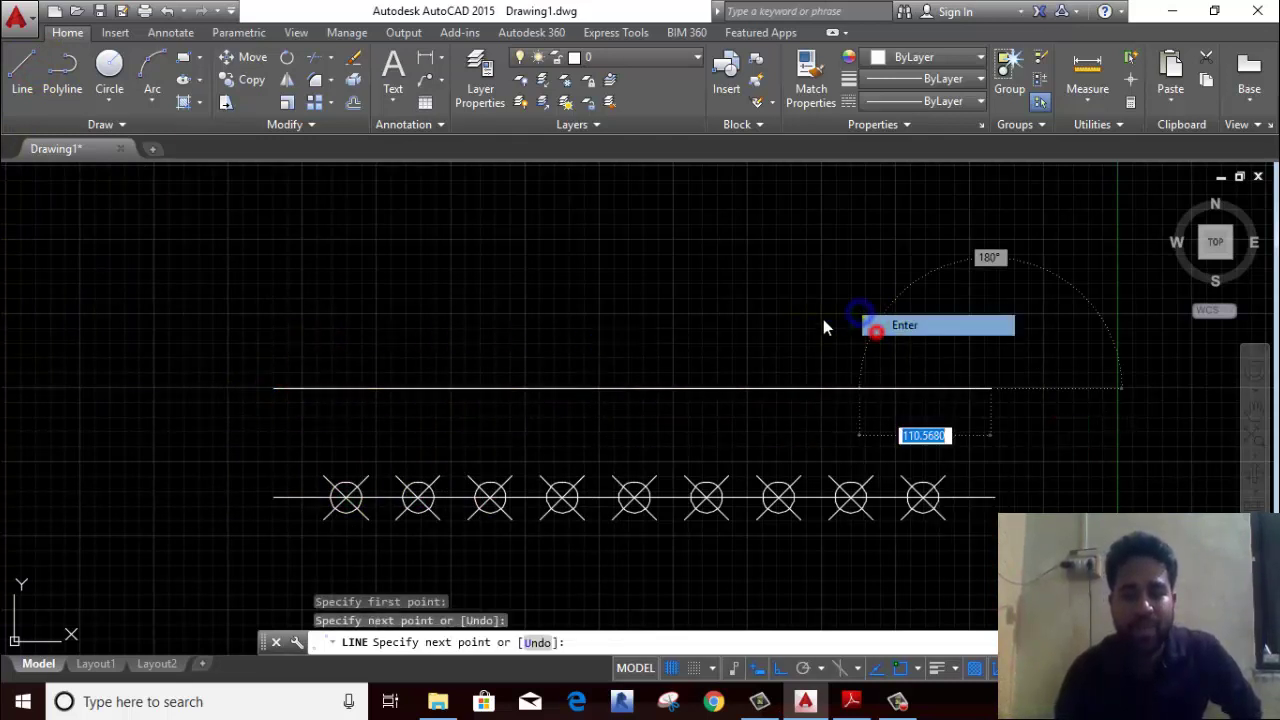
click(900, 326)
Step: Measure the new line, placing point markers every 50 units
click(87, 129)
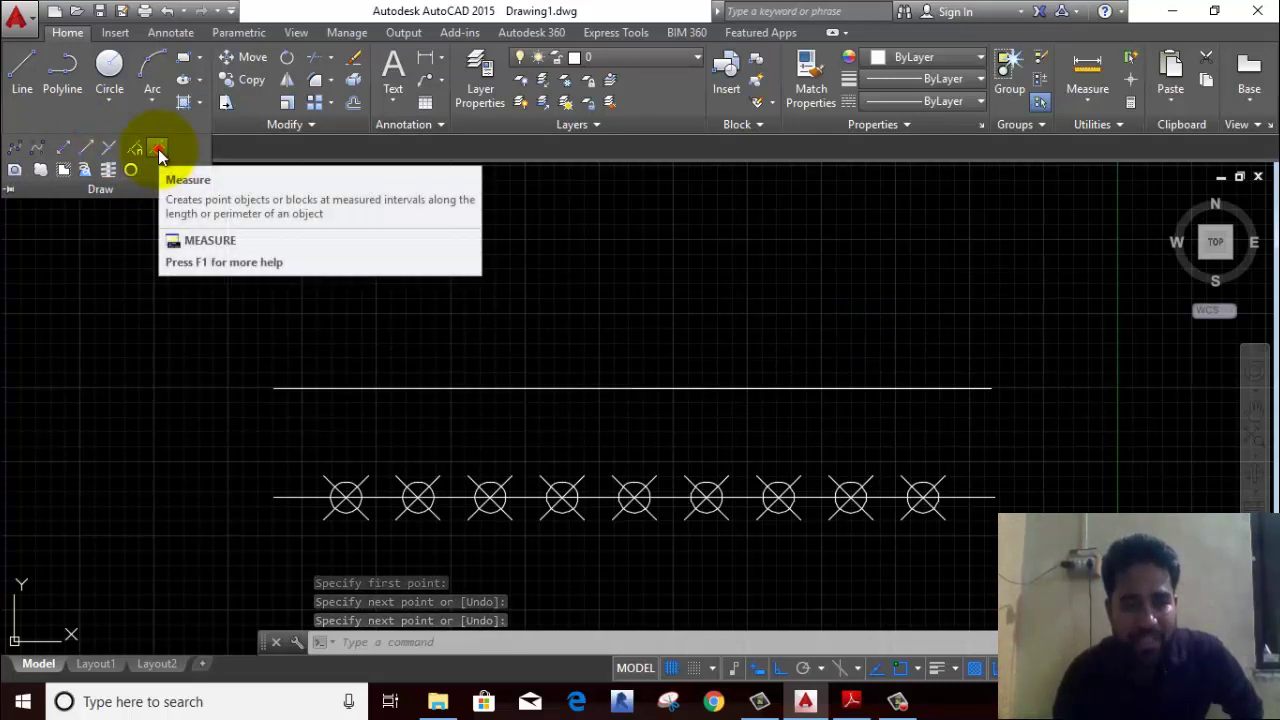
click(158, 153)
click(294, 388)
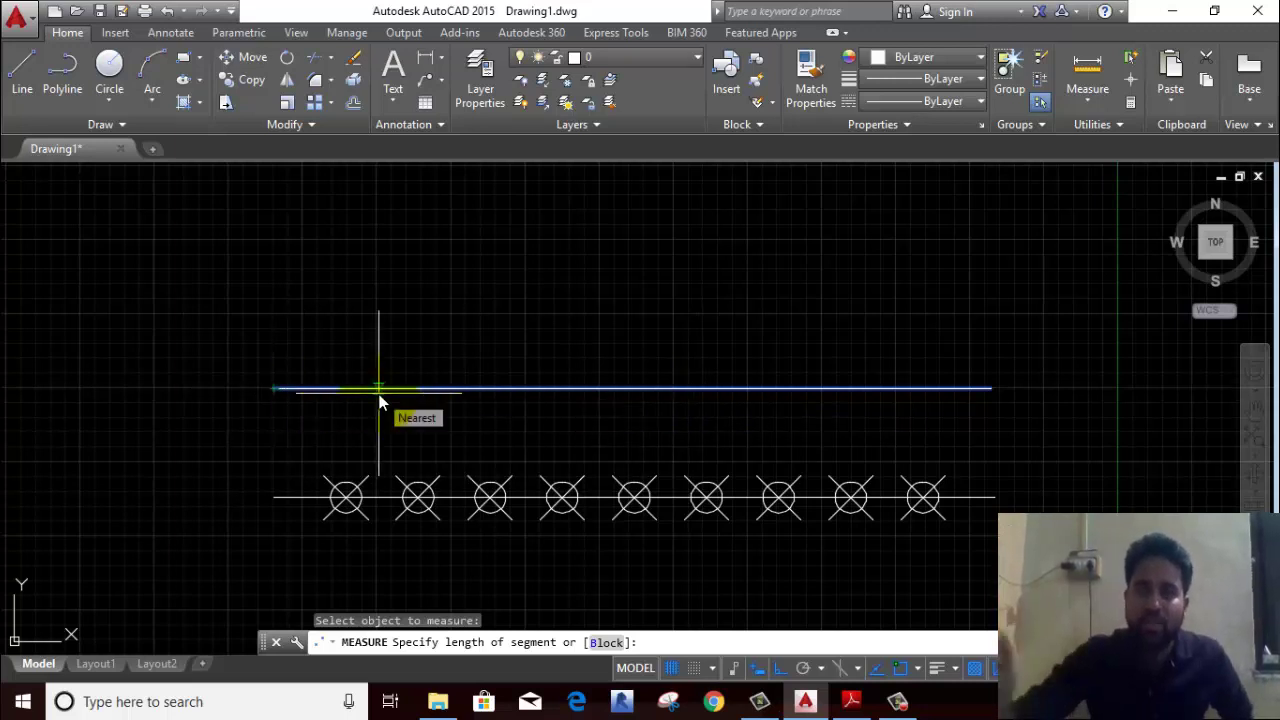
text(2)
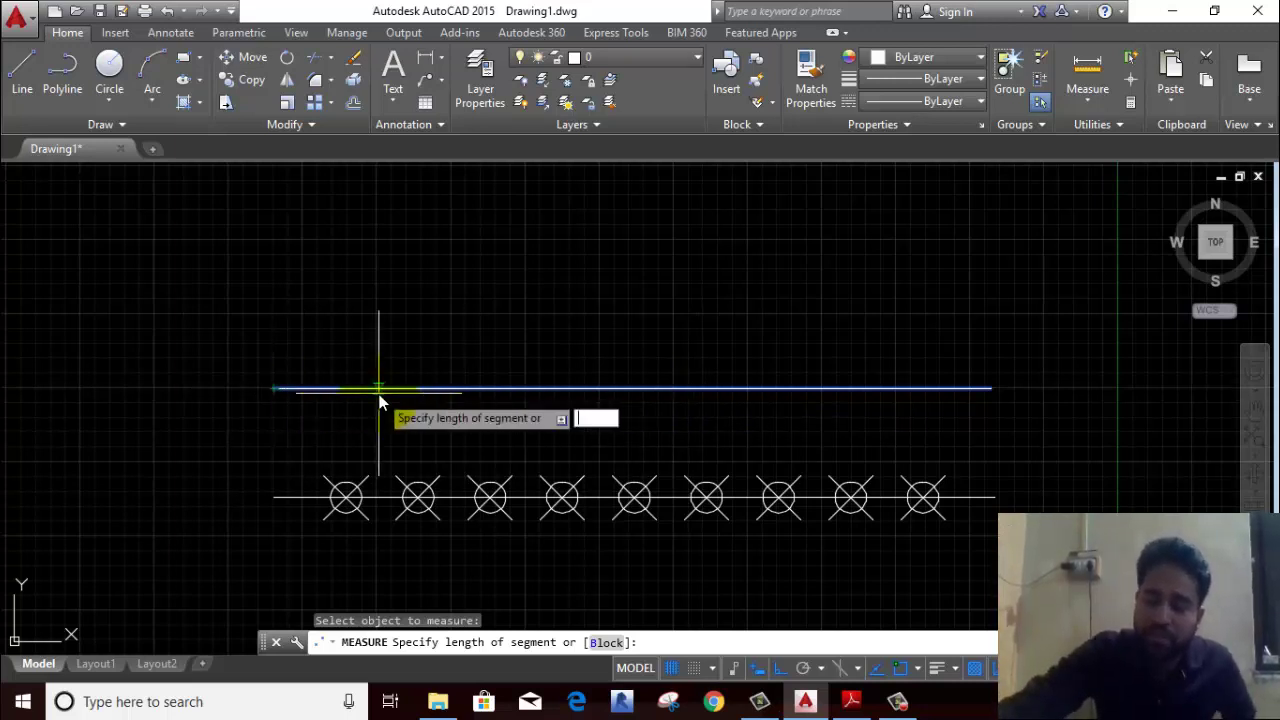
text(50)
key(Return)
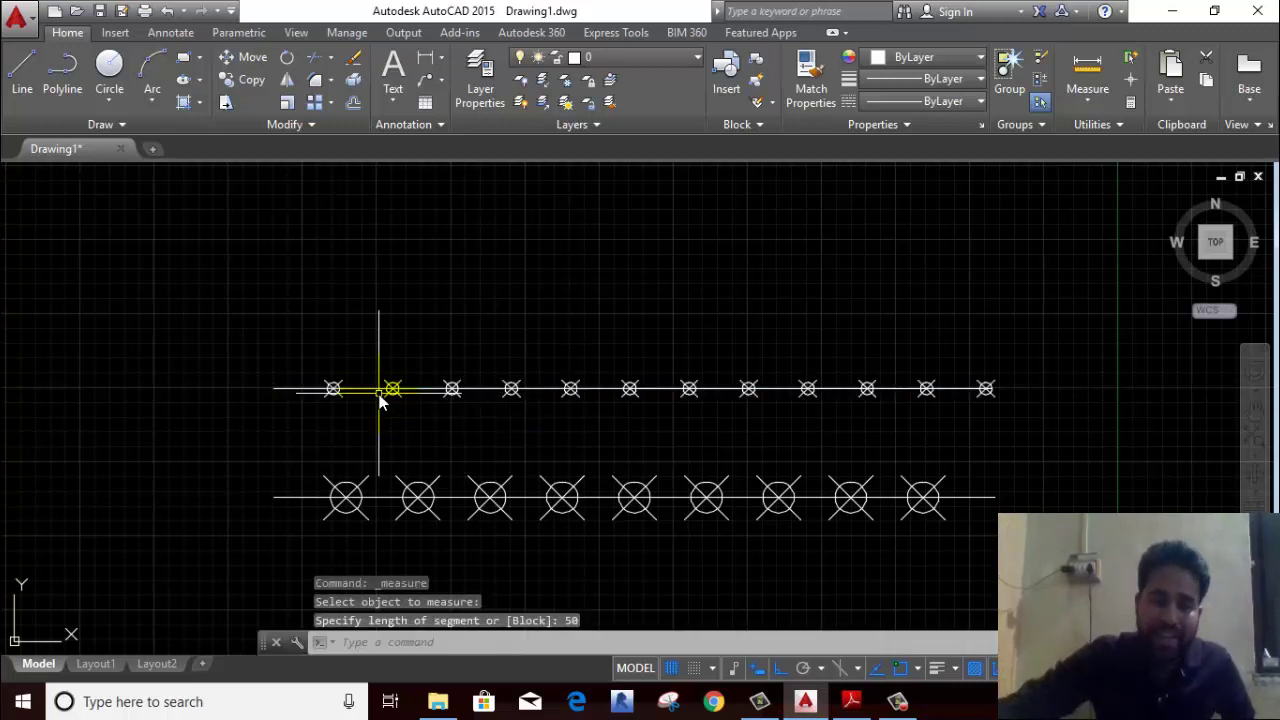
Step: Start a line, cancel it, and pan the drawing aside to clear space
click(14, 68)
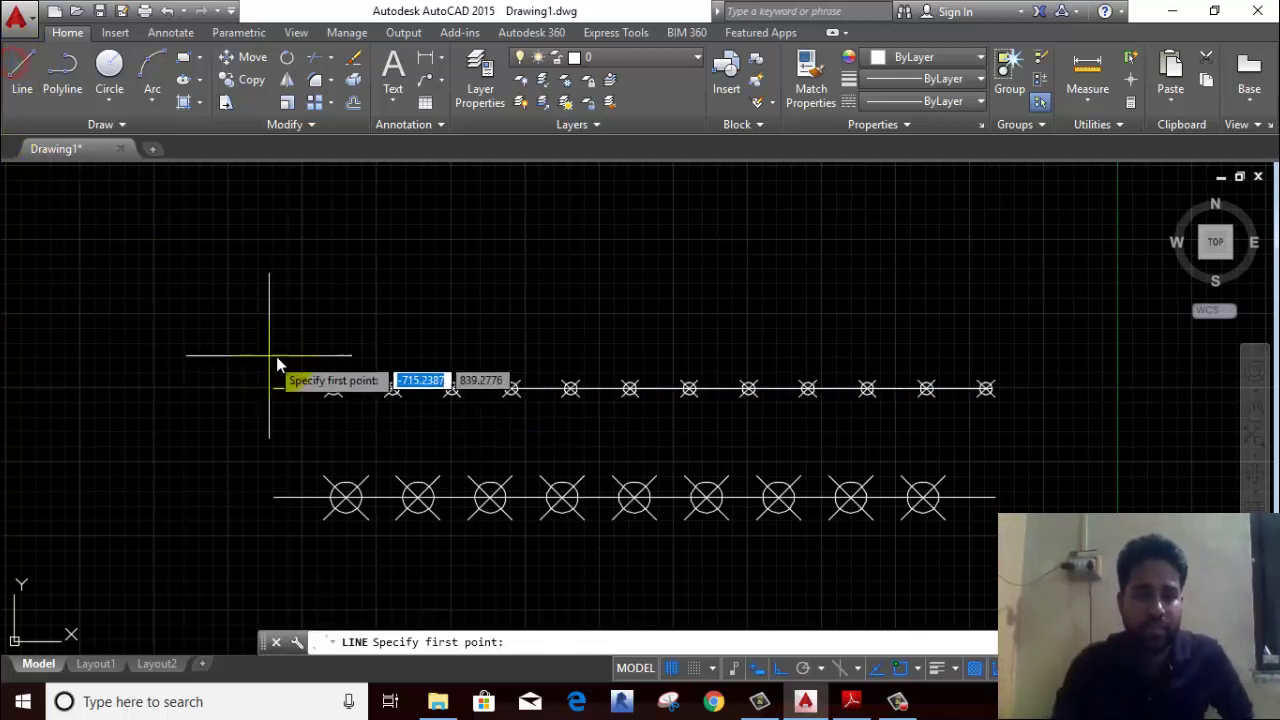
scroll(262, 385, up, 3)
click(168, 440)
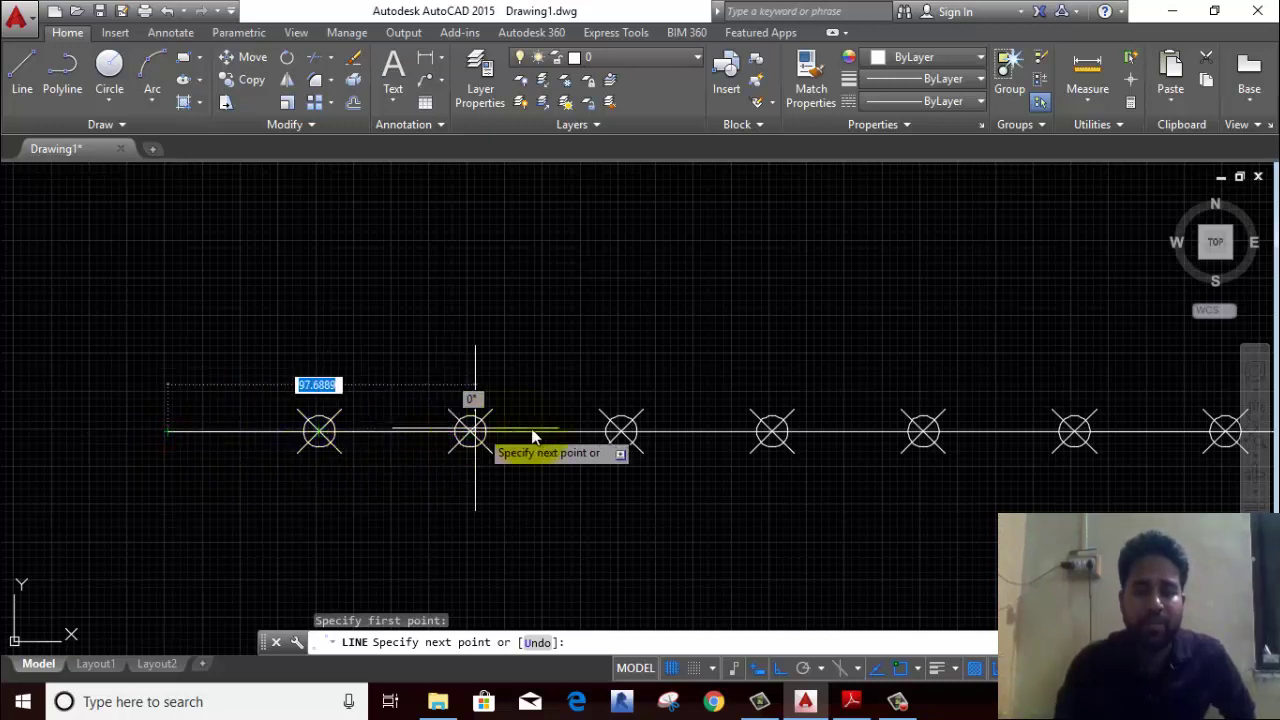
scroll(737, 406, down, 3)
right_click(598, 322)
click(622, 354)
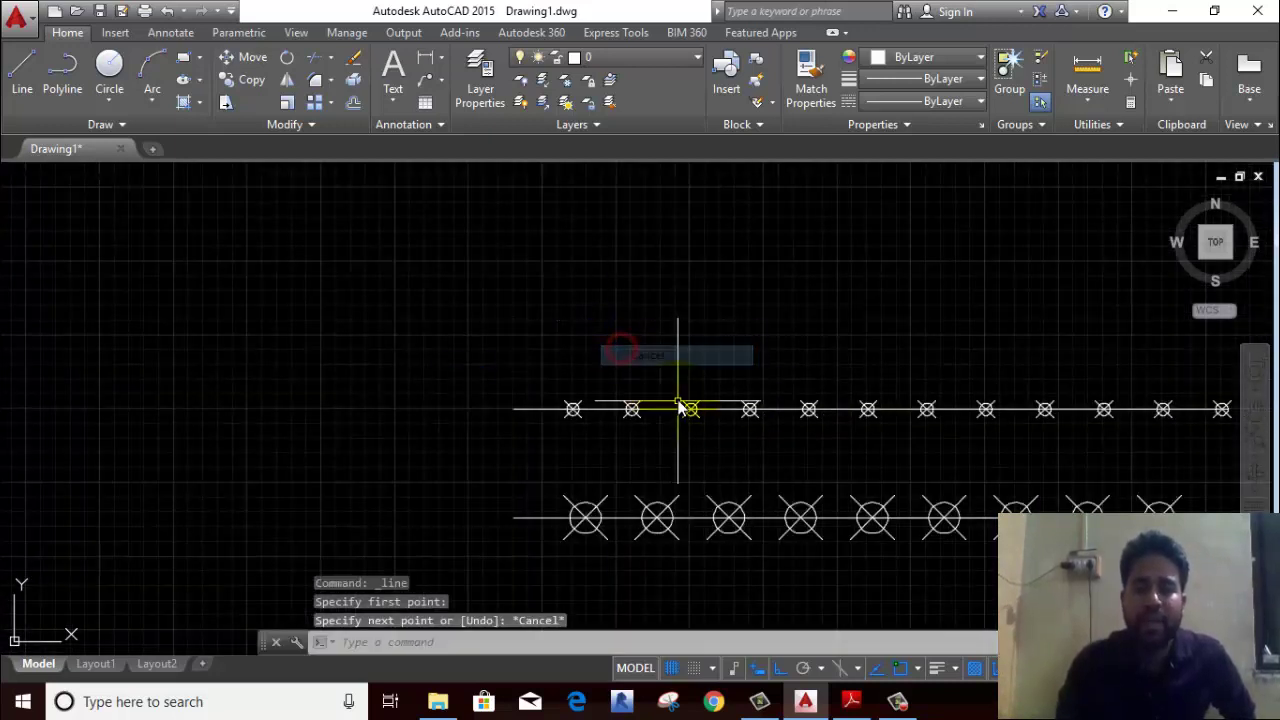
middle_drag(677, 406, 498, 343)
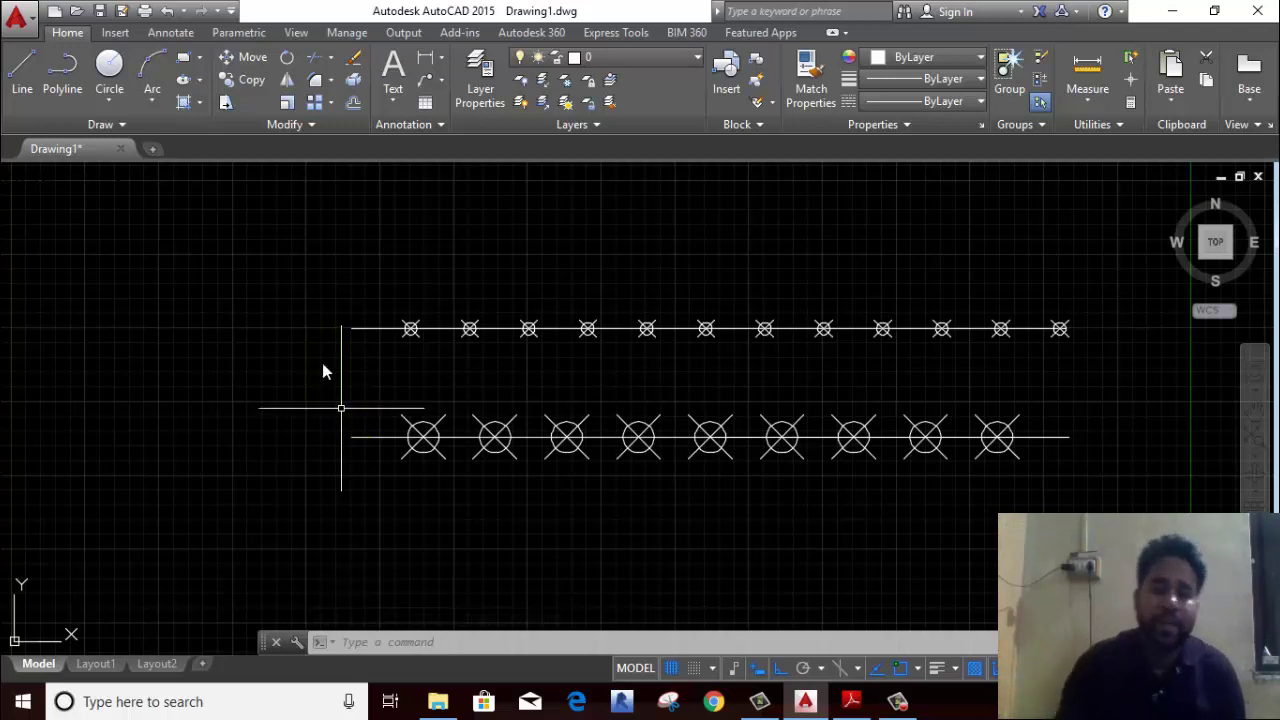
middle_drag(363, 346, 1052, 332)
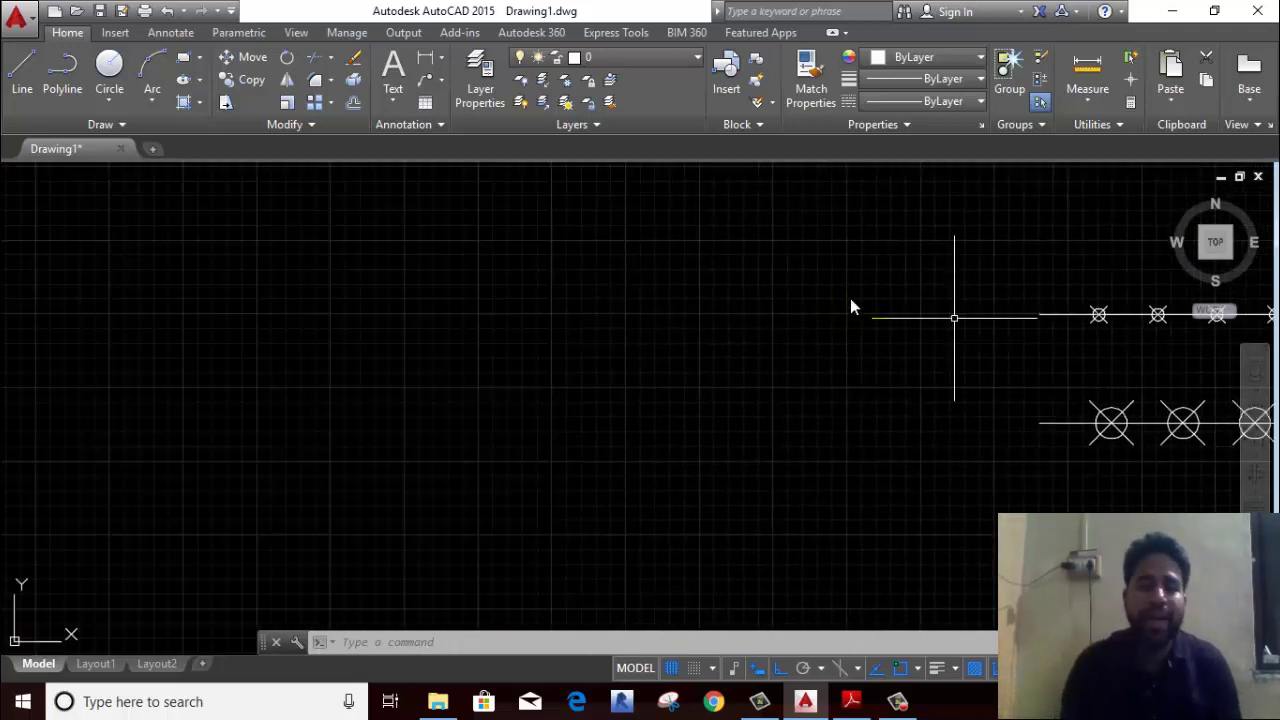
Step: Draw a circle and divide it into 10 equal parts
click(106, 95)
click(417, 357)
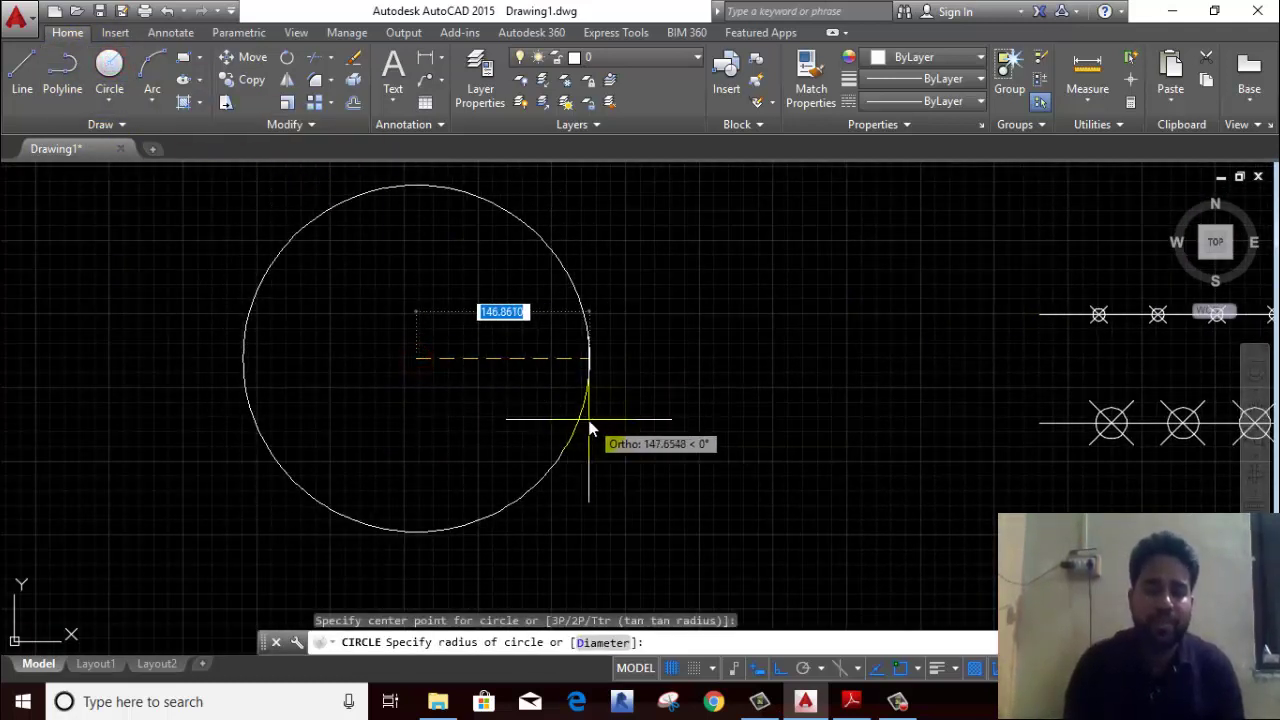
click(589, 430)
click(110, 122)
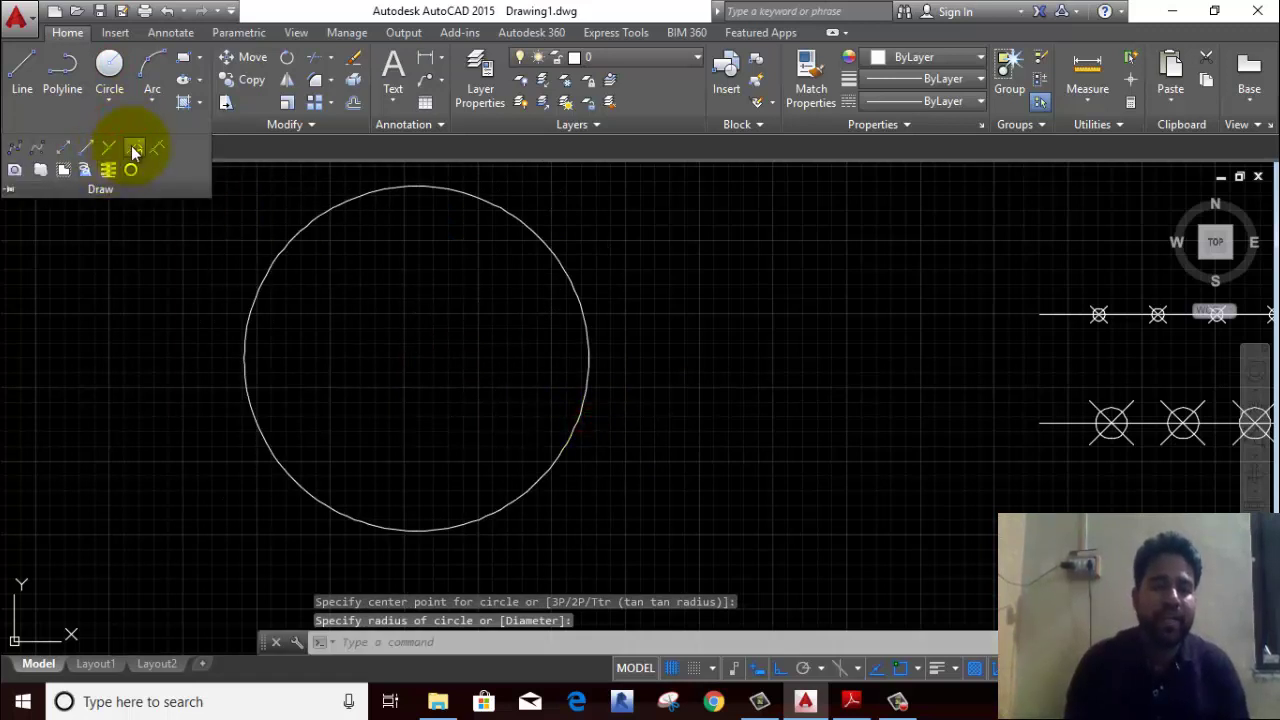
click(137, 150)
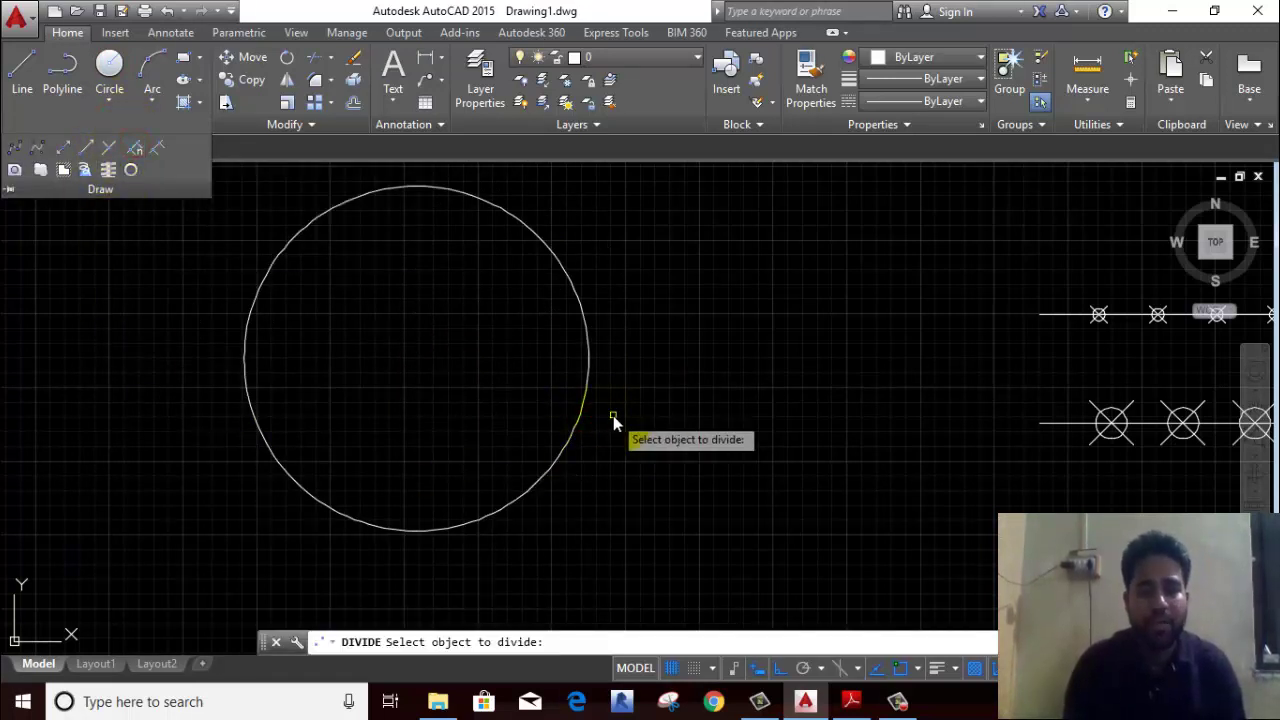
click(584, 407)
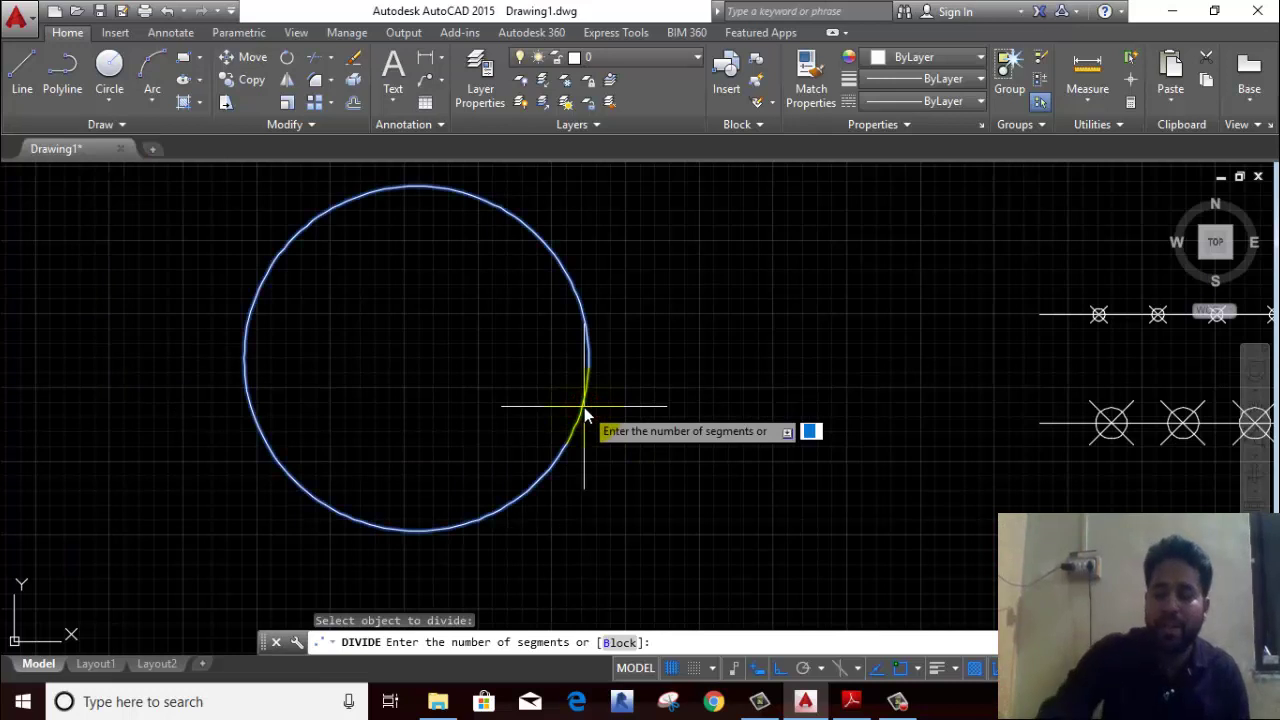
text(10)
key(Return)
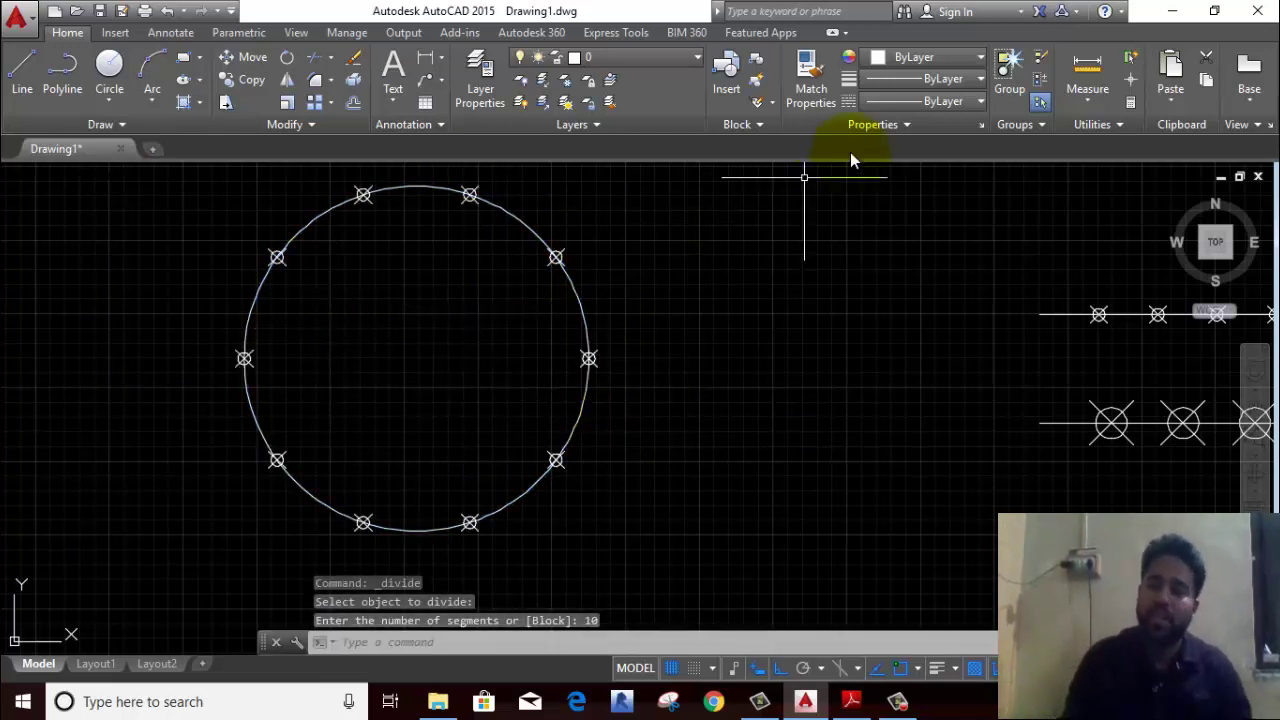
Step: Change the point style to the plain dot
click(1090, 124)
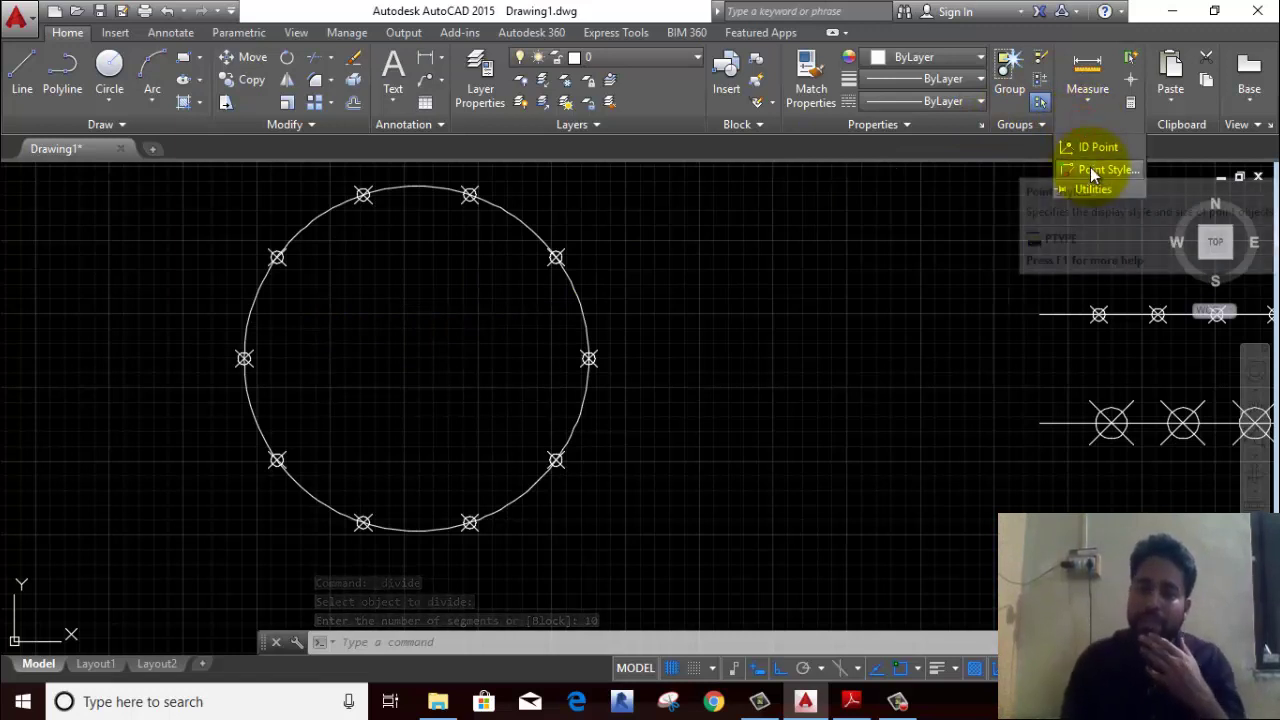
click(1095, 170)
click(546, 226)
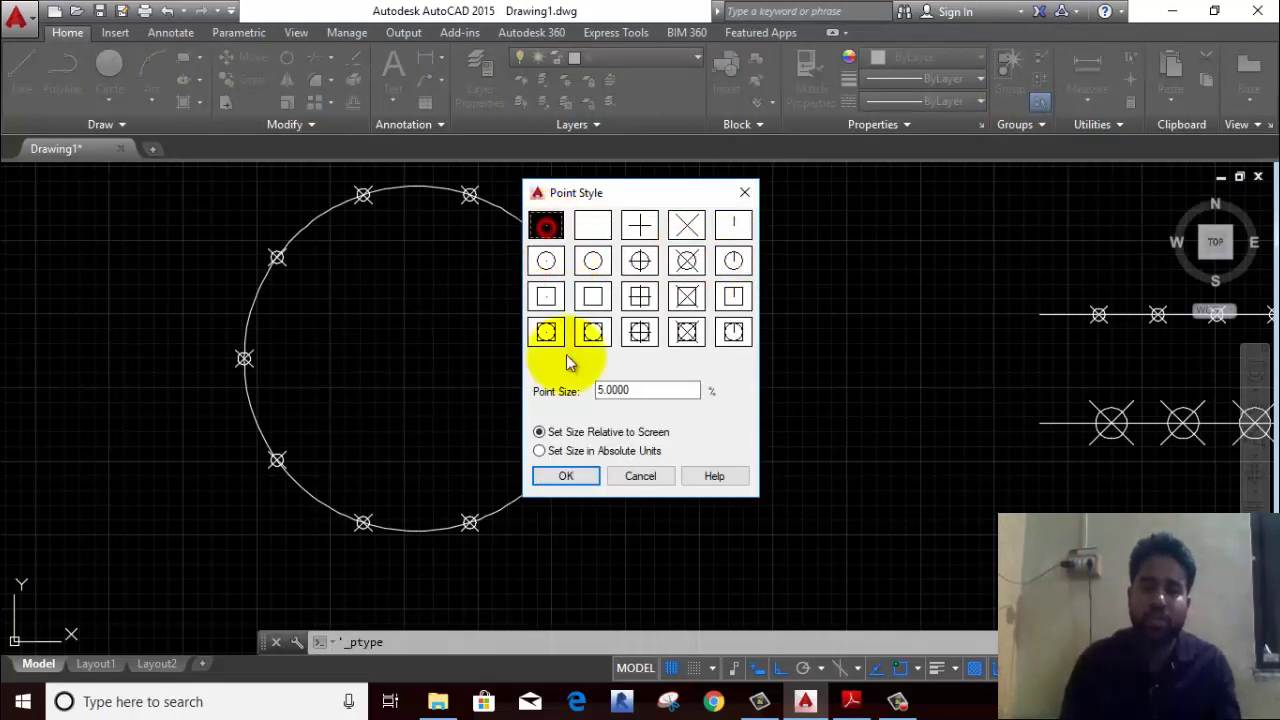
click(565, 477)
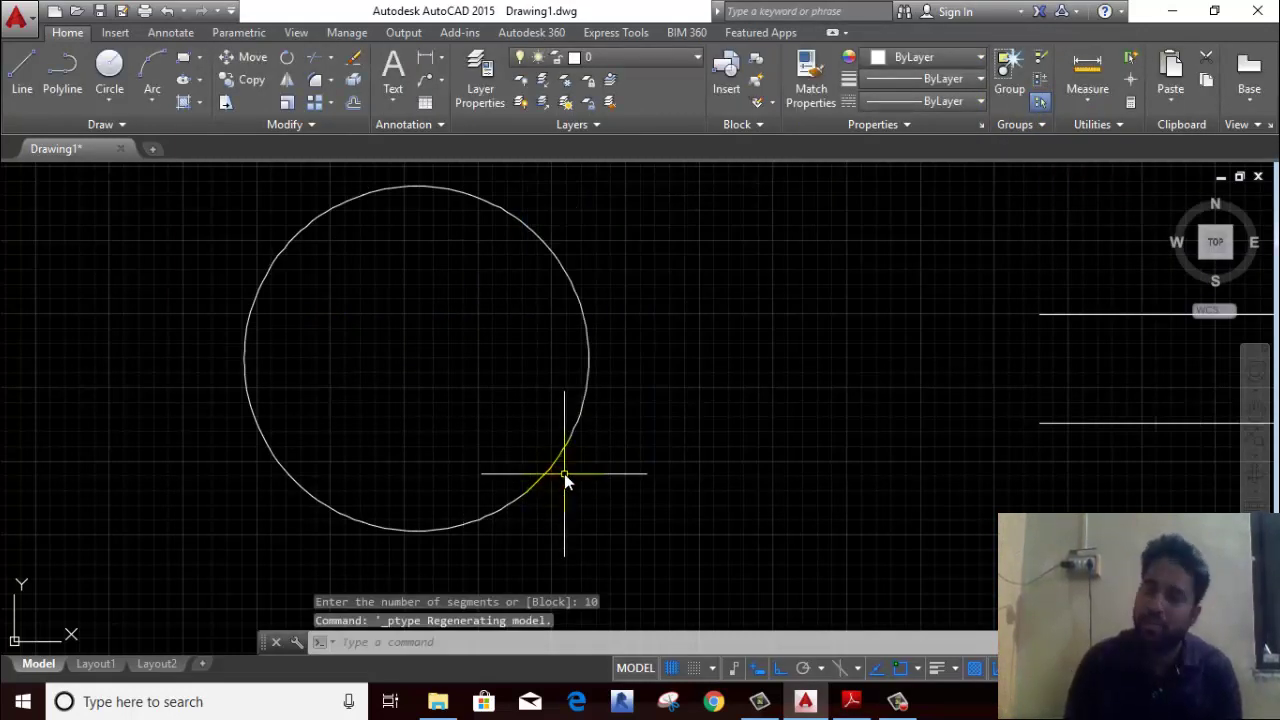
Step: Erase the circle, both lines and all points
scroll(565, 480, down, 5)
click(909, 277)
click(451, 525)
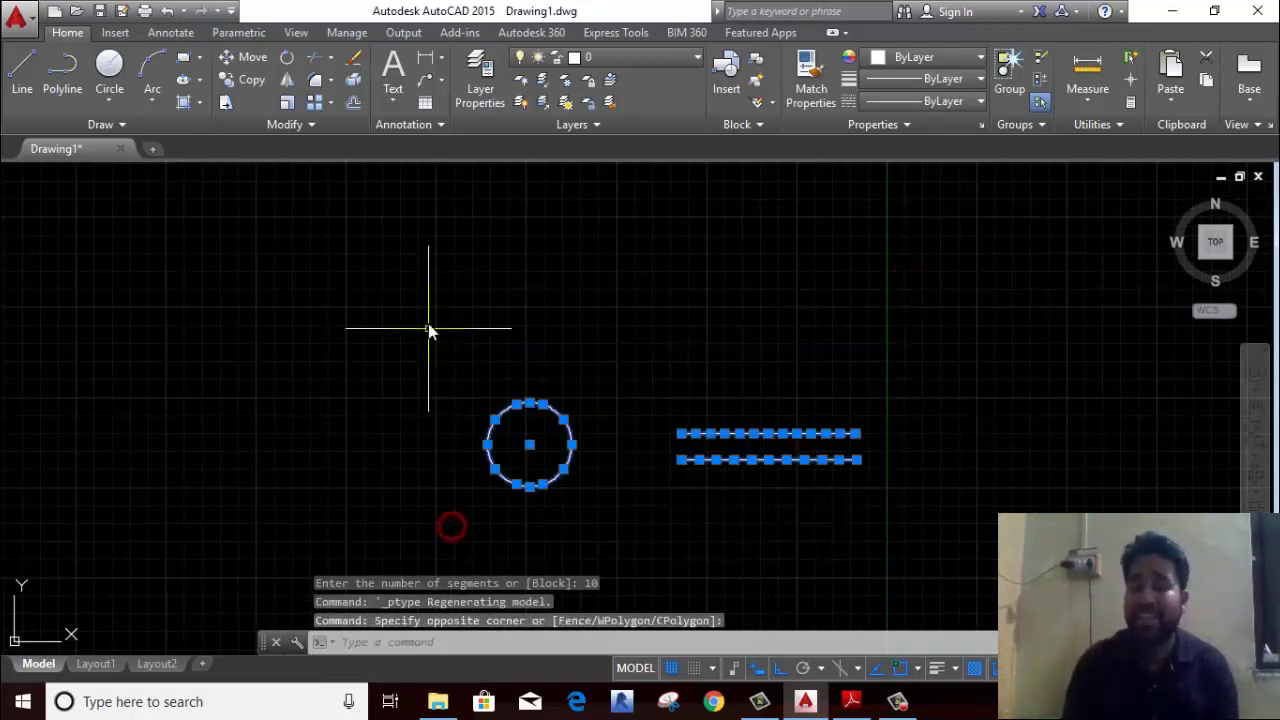
right_click(428, 330)
click(462, 364)
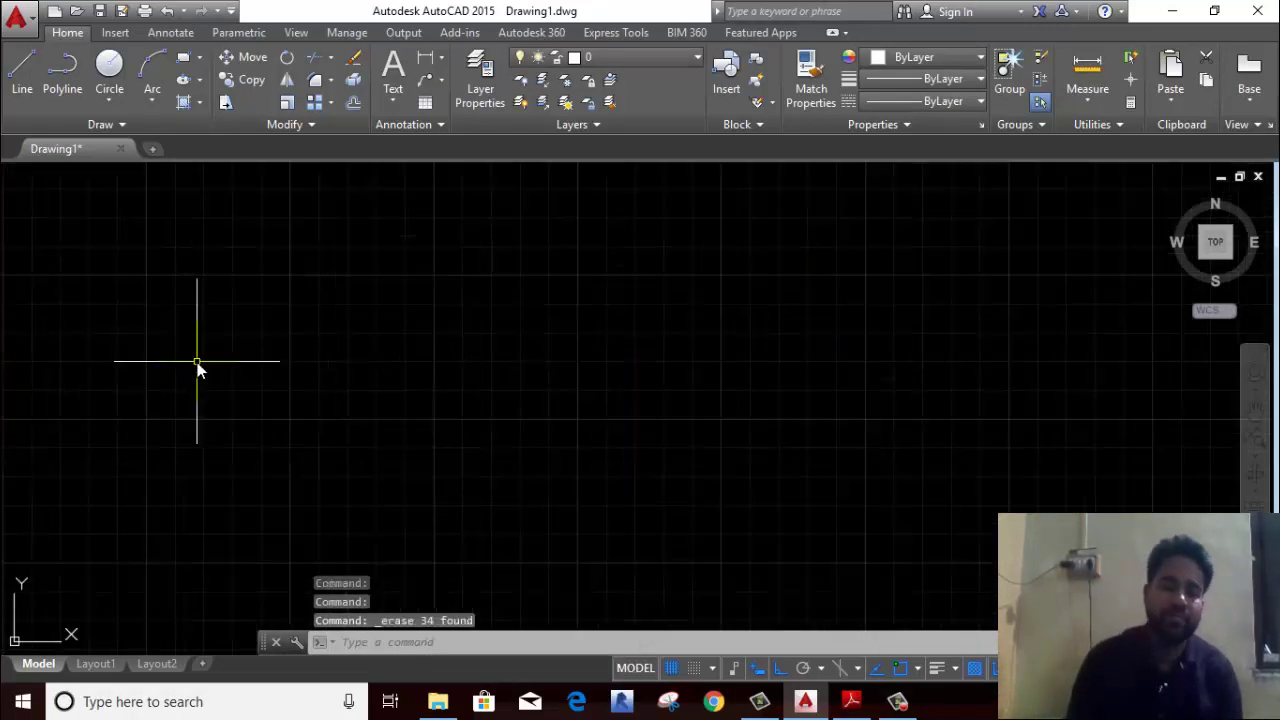
Step: Draw a short horizontal line
middle_drag(287, 322, 297, 372)
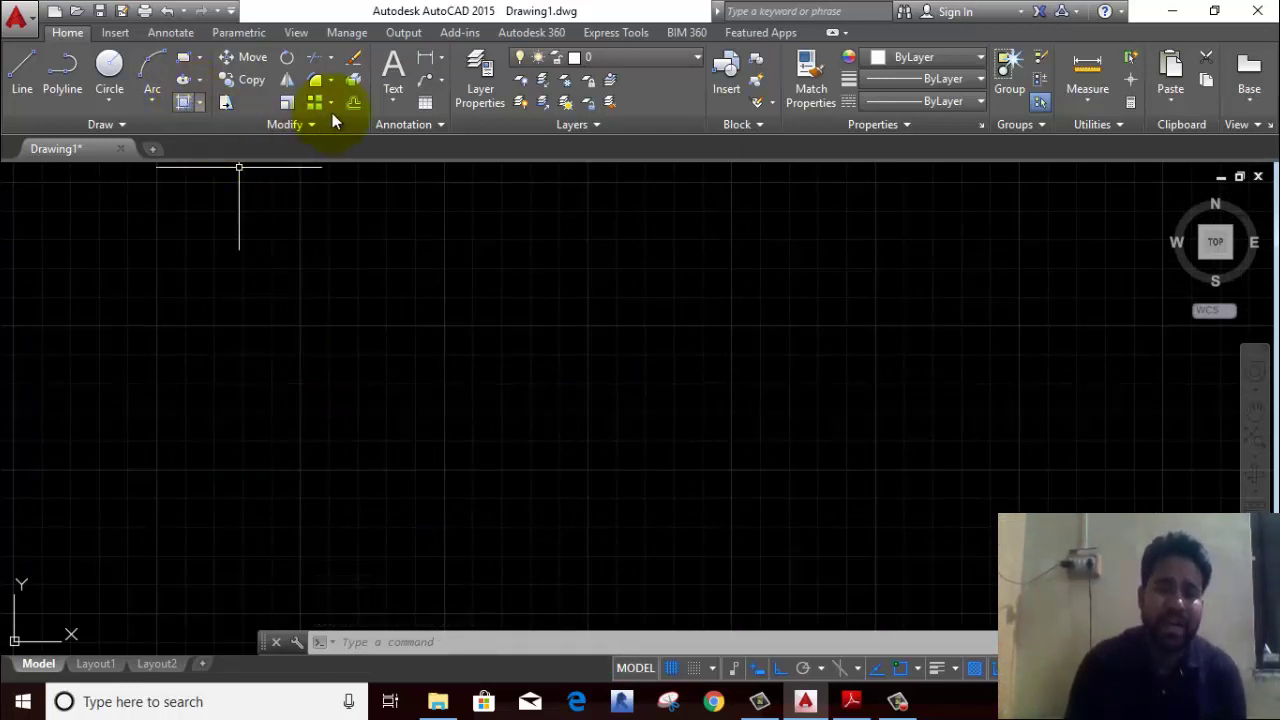
click(320, 60)
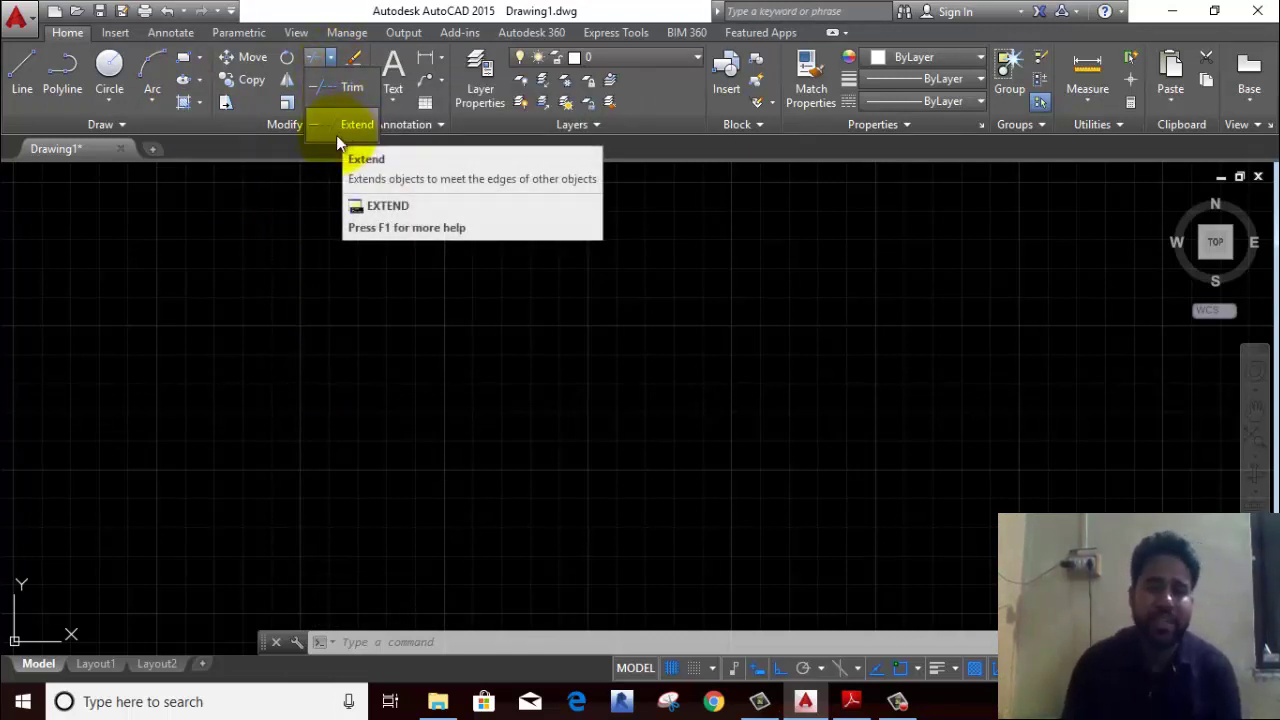
click(22, 72)
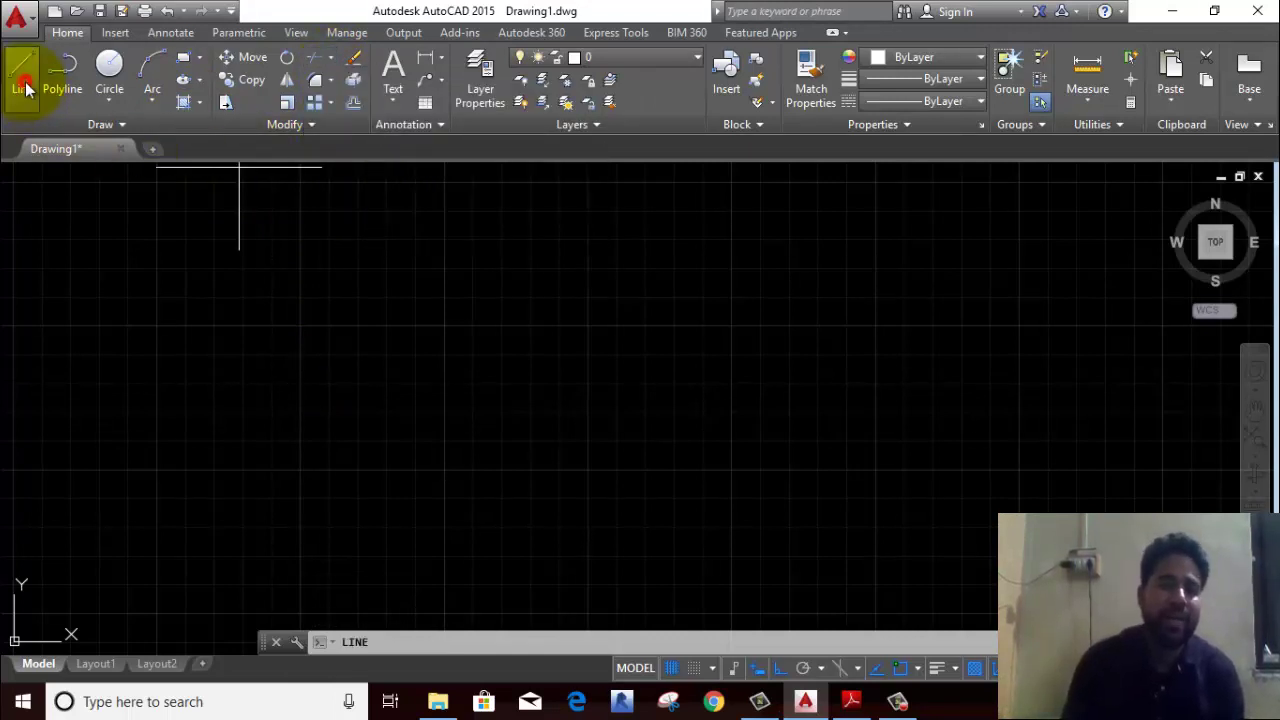
click(218, 358)
click(340, 356)
right_click(385, 314)
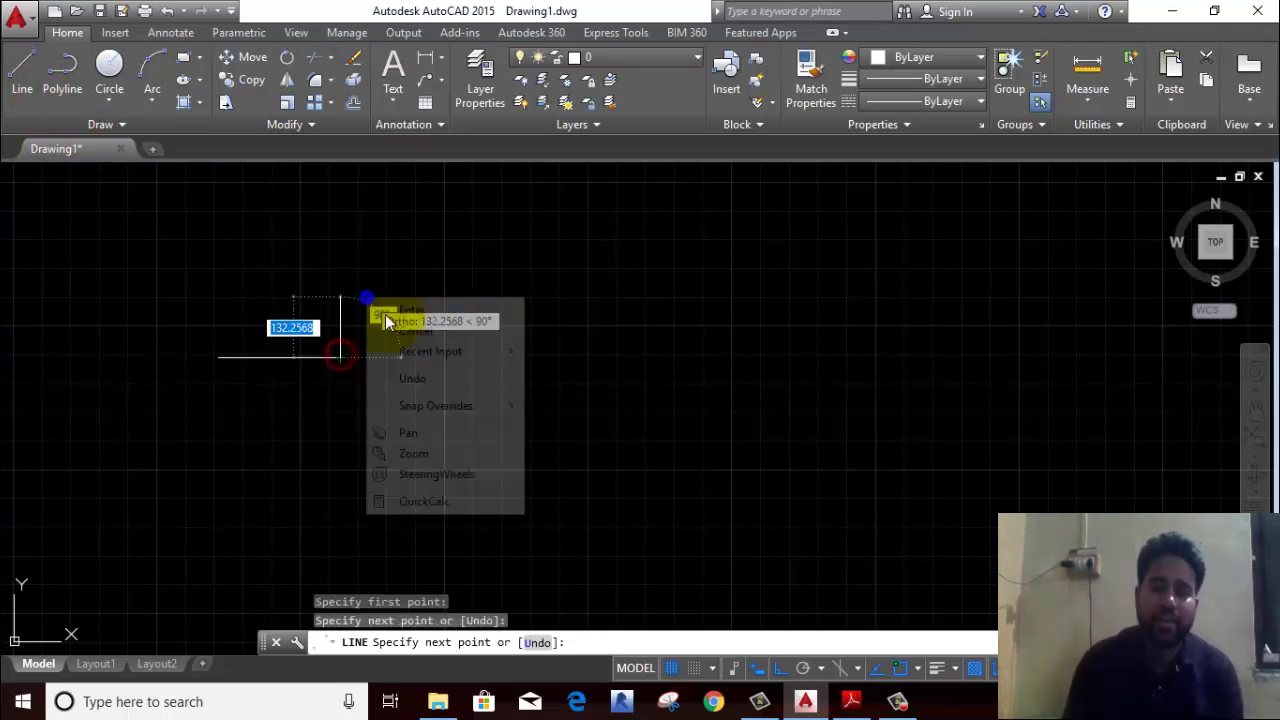
click(385, 314)
Step: Draw the first two vertical lines to the right of the horizontal line
right_click(380, 258)
click(414, 271)
click(445, 262)
click(404, 415)
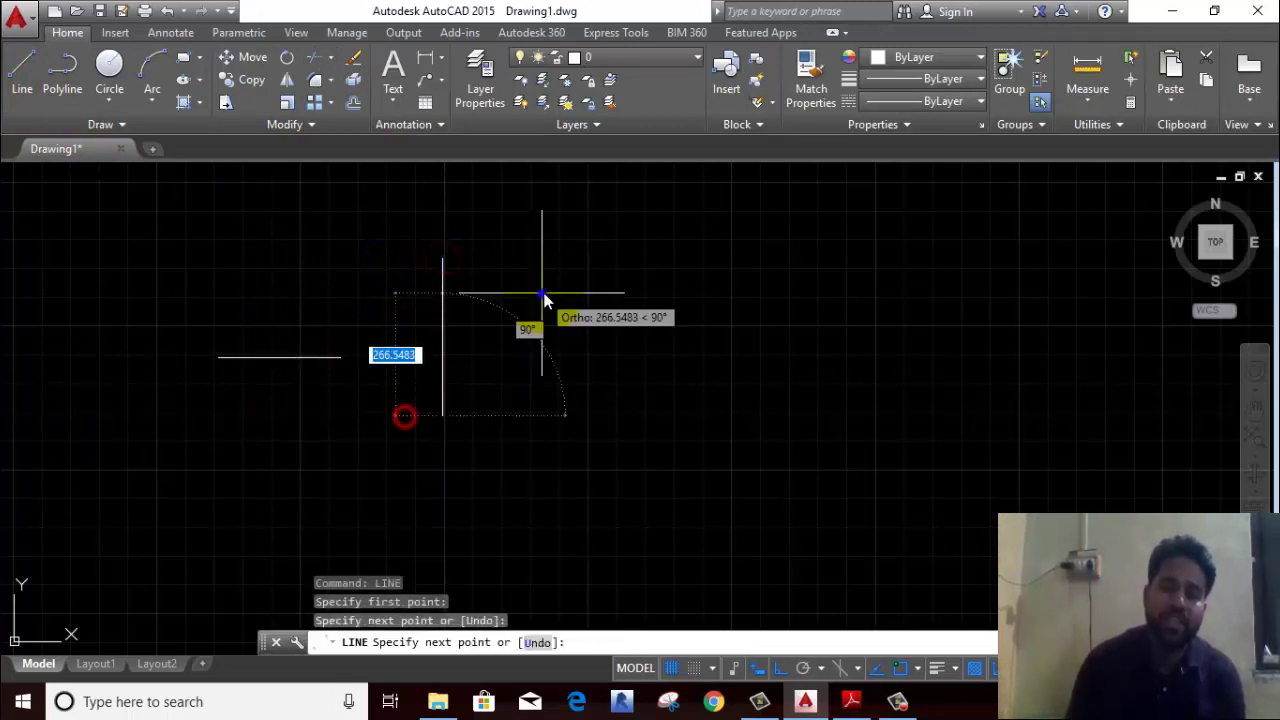
right_click(543, 297)
click(565, 310)
right_click(594, 277)
click(610, 263)
click(610, 363)
right_click(690, 318)
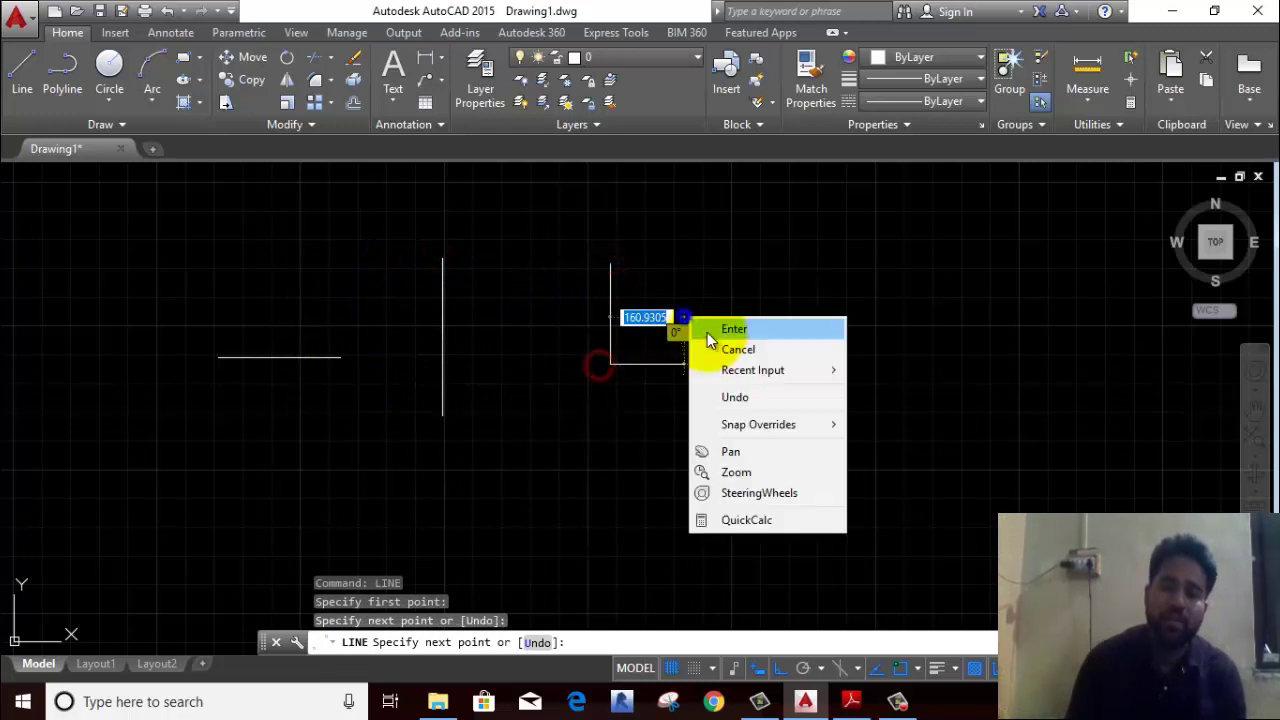
click(707, 332)
Step: Draw the third and fourth vertical lines further right
key(Return)
click(735, 274)
click(736, 391)
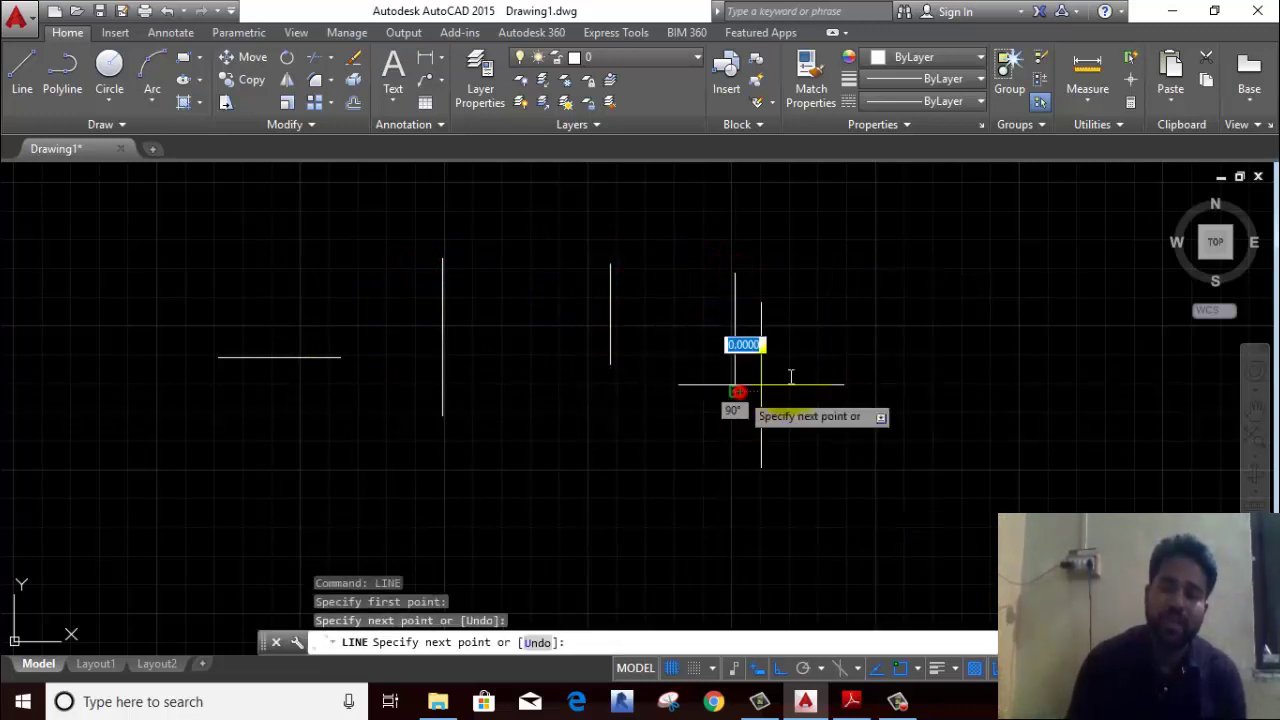
right_click(868, 318)
click(905, 330)
right_click(886, 287)
click(905, 298)
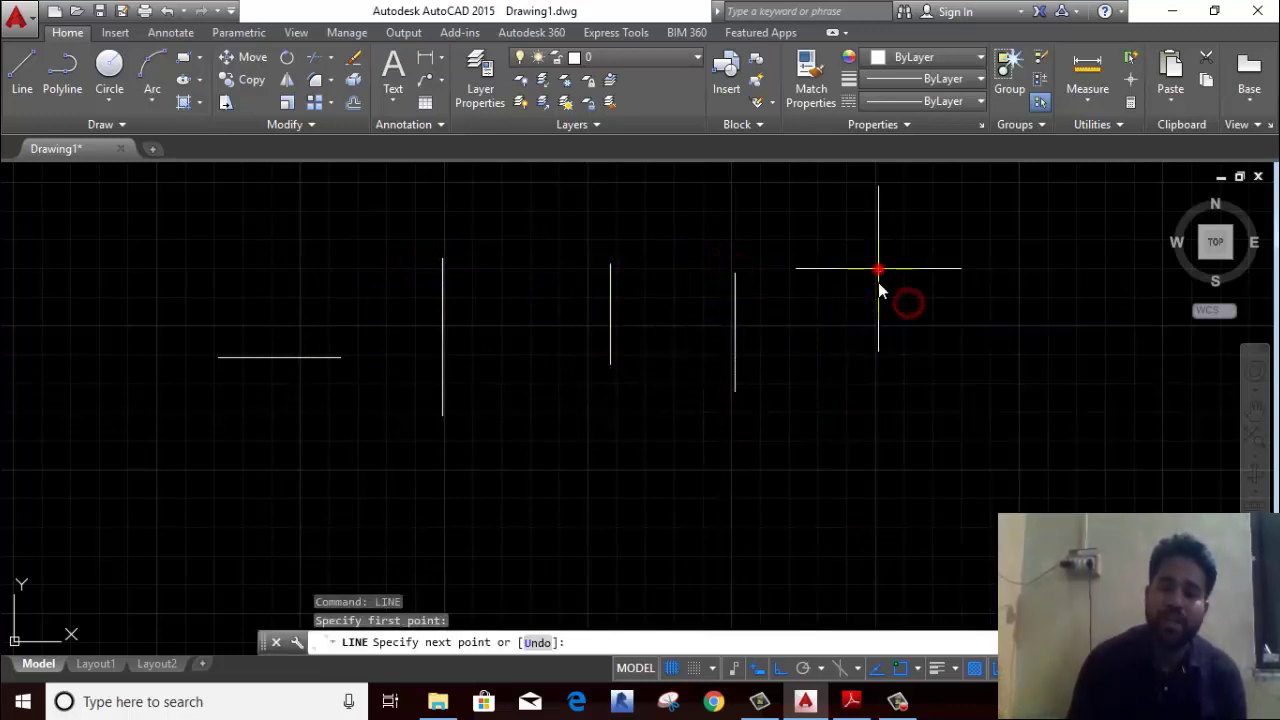
click(878, 408)
right_click(892, 337)
click(910, 347)
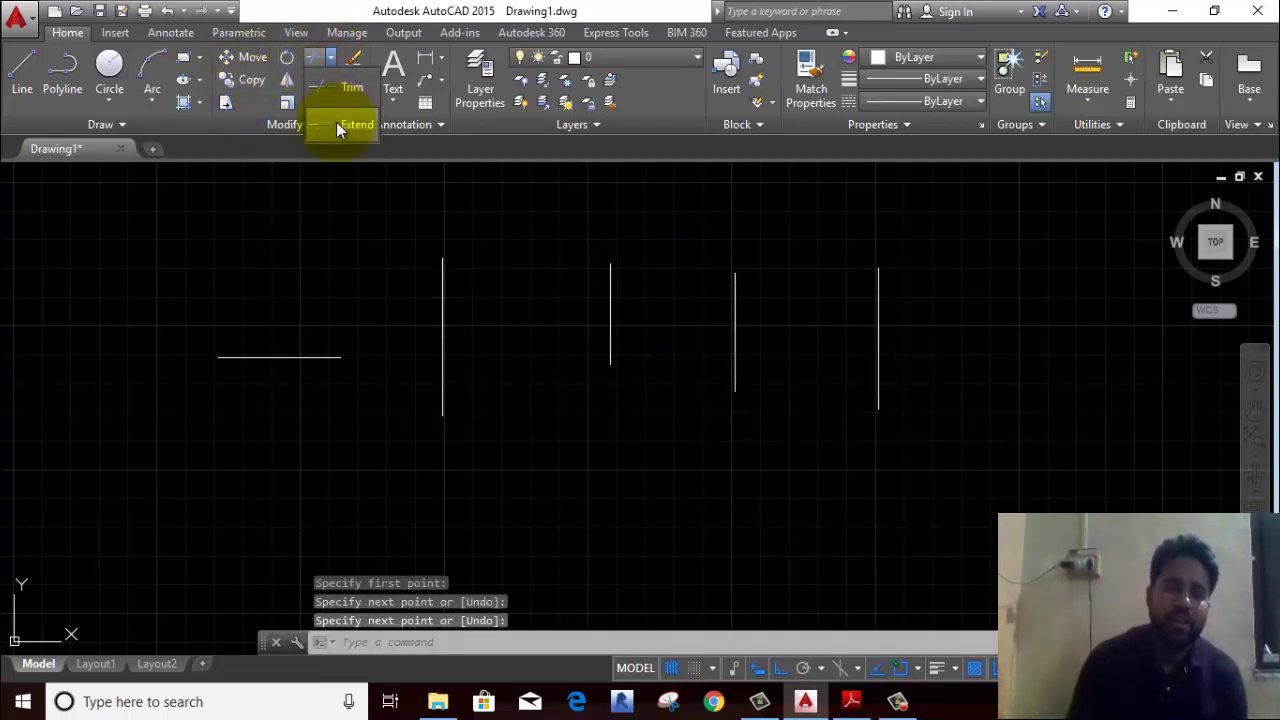
Step: Extend the horizontal line to the successive vertical lines using all boundaries
click(336, 122)
right_click(261, 290)
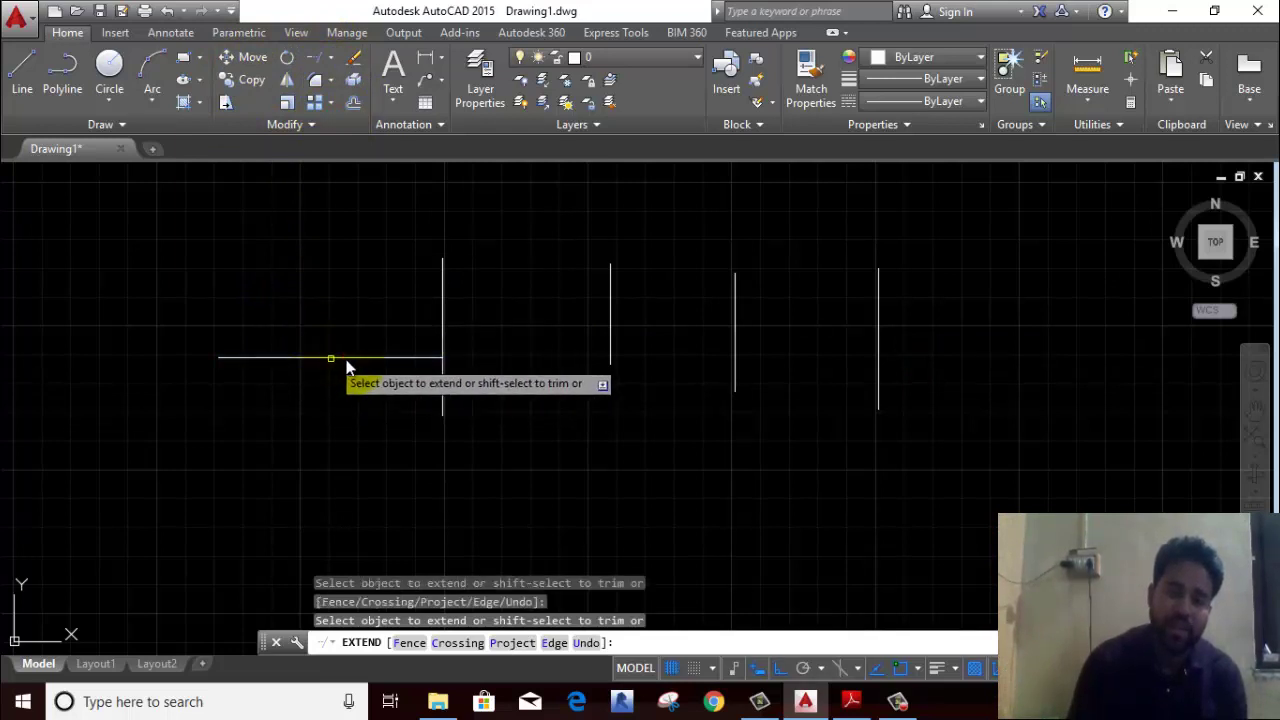
click(409, 358)
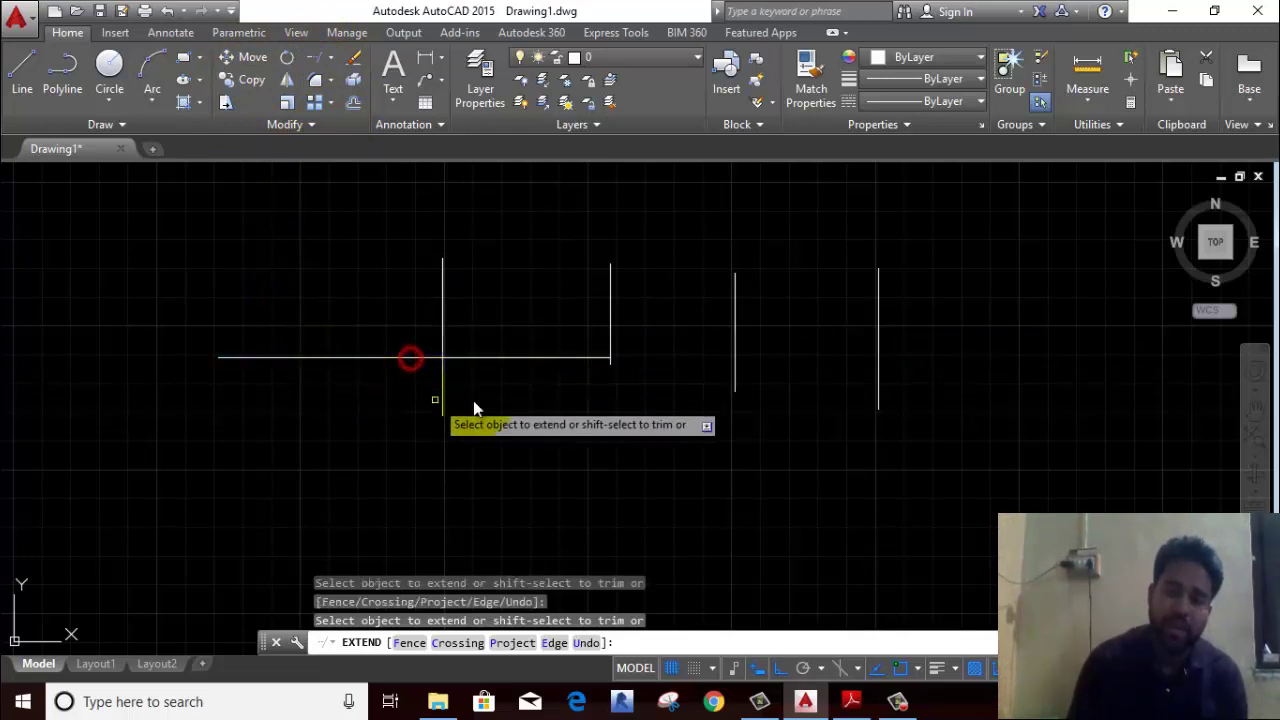
click(563, 360)
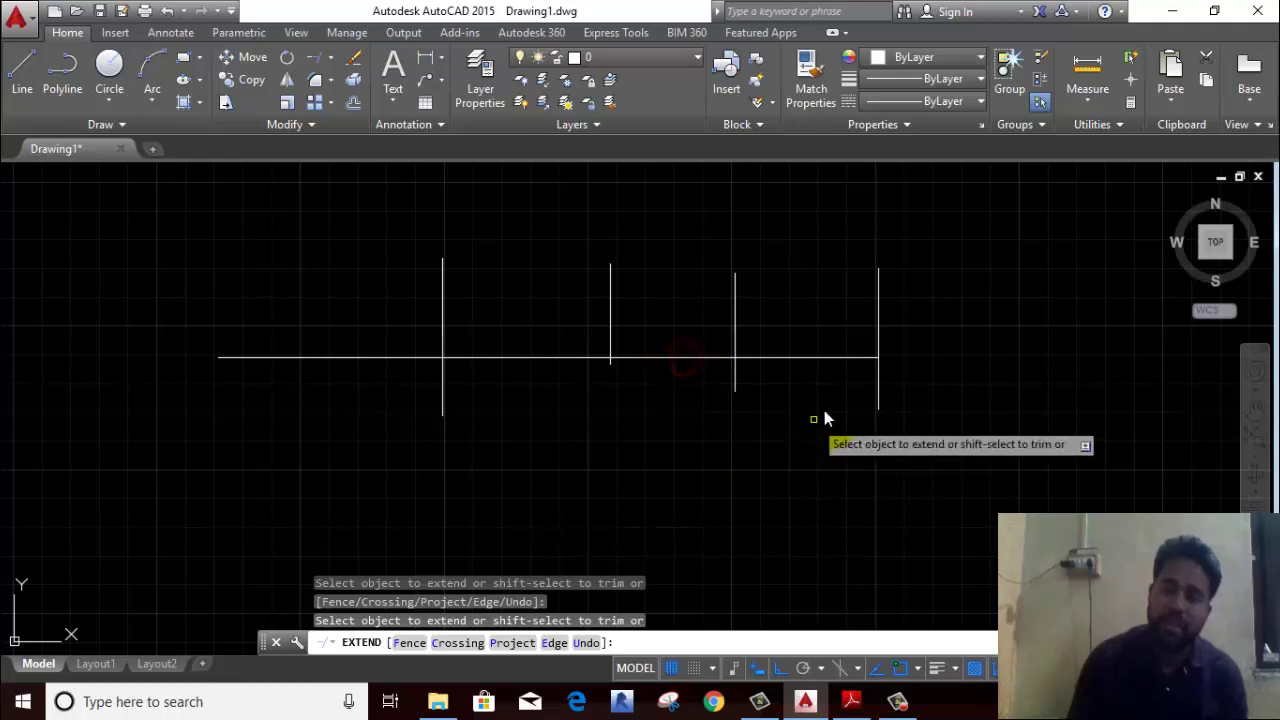
click(832, 357)
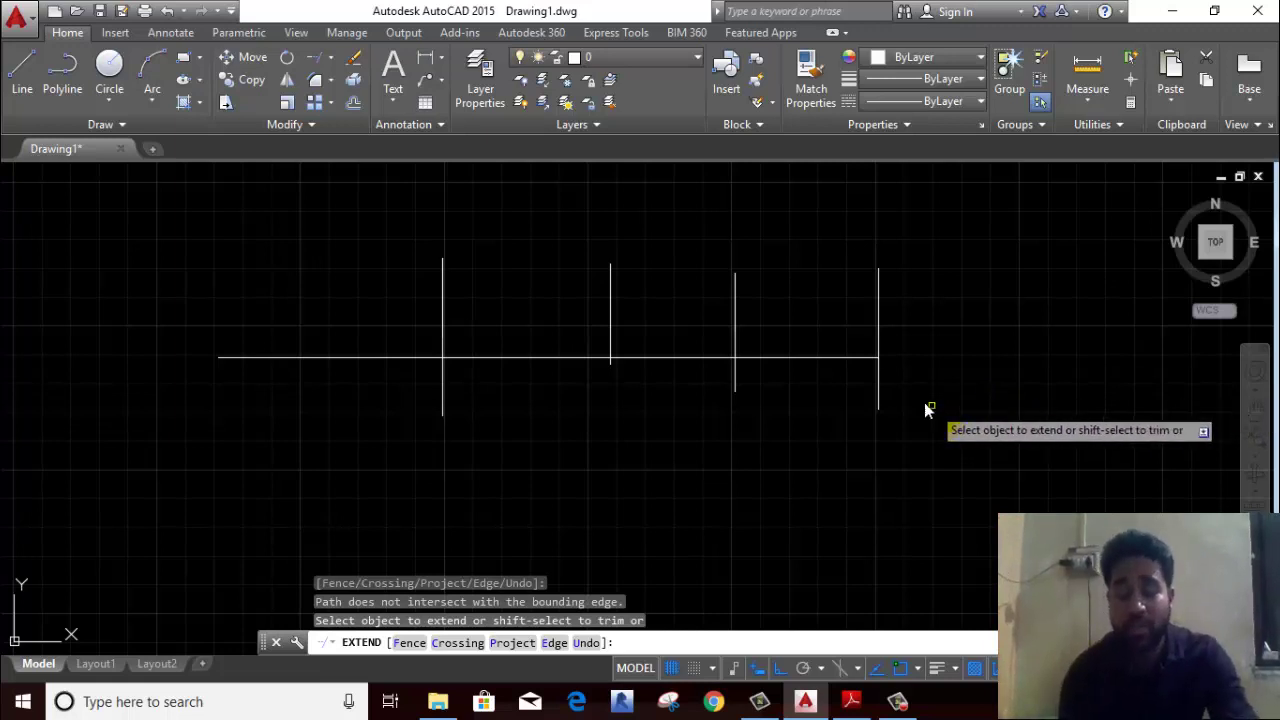
Step: Trim the extended pieces back so the line ends at the first vertical
shift+click(847, 358)
shift+click(728, 358)
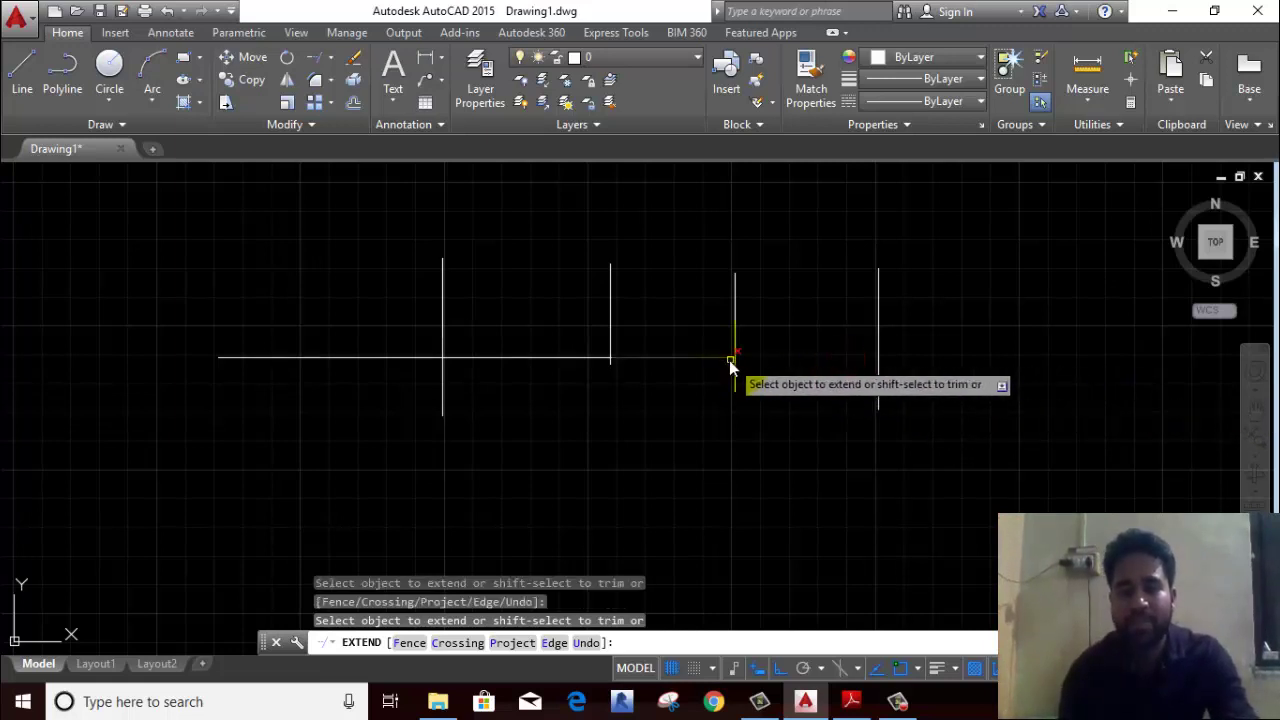
shift+click(548, 358)
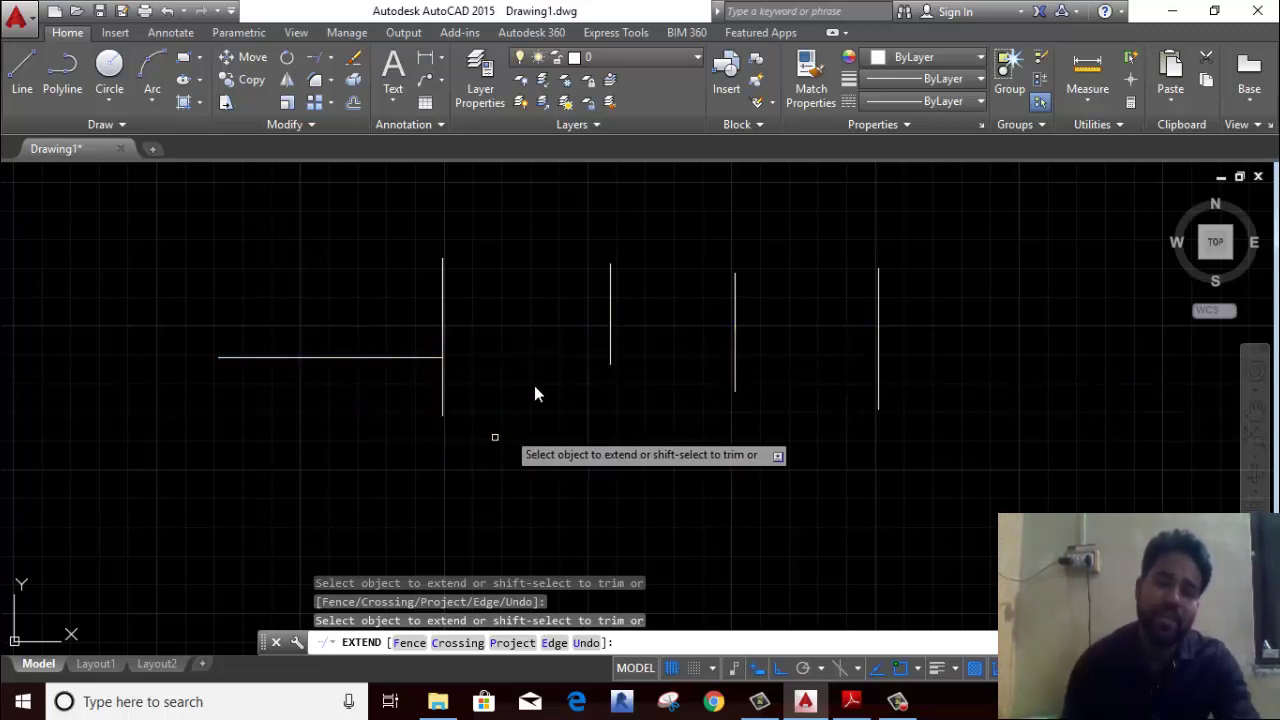
right_click(516, 280)
click(540, 279)
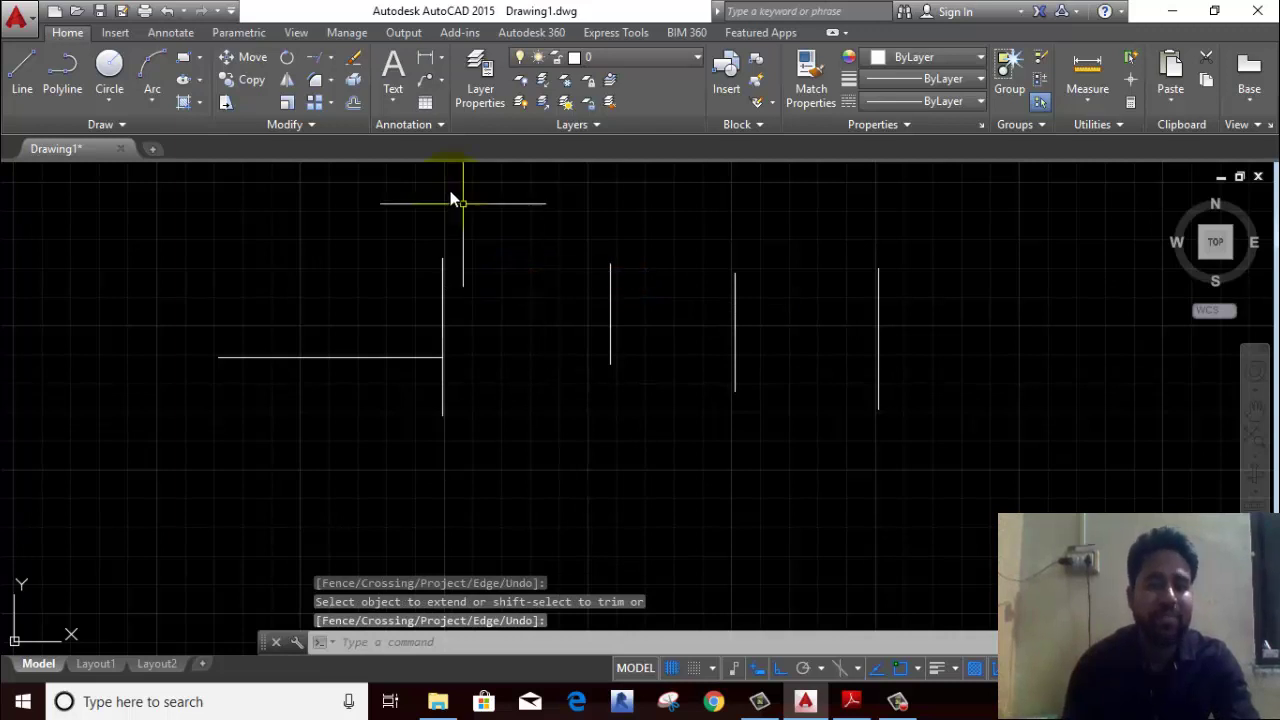
Step: Use Trim with shift-click to extend the horizontal line out to the last vertical
click(335, 57)
click(343, 92)
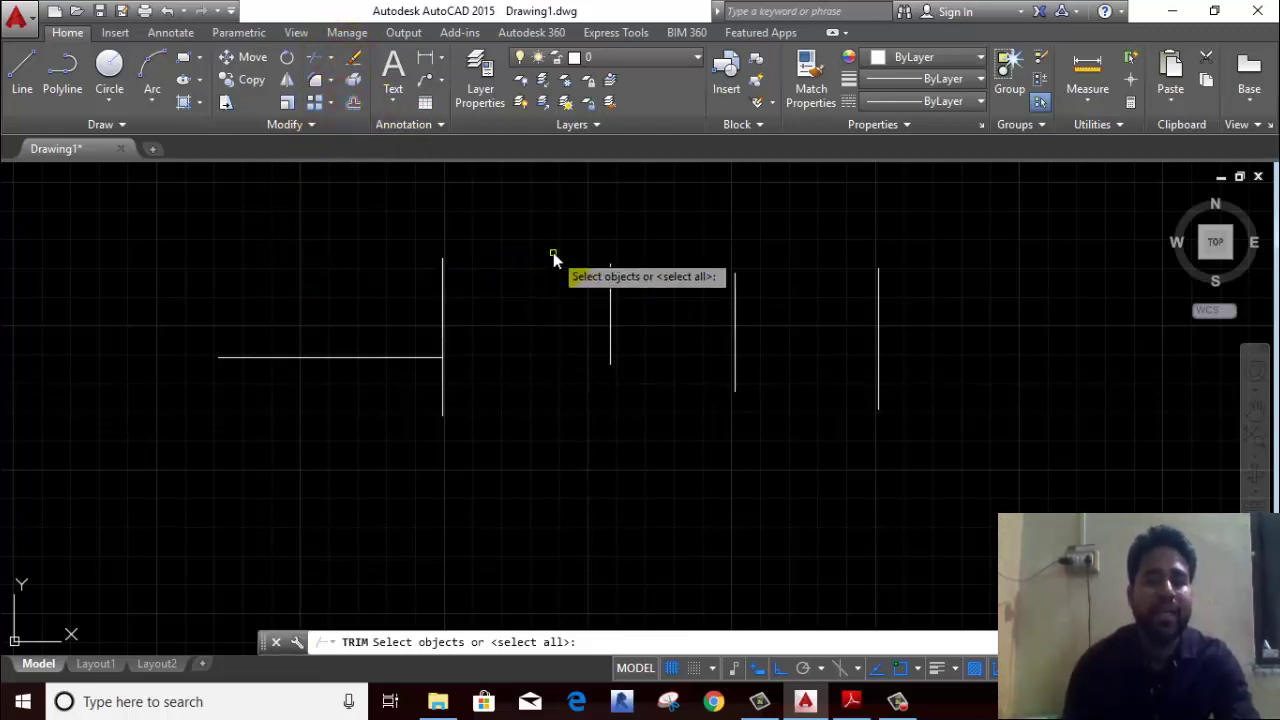
key(Return)
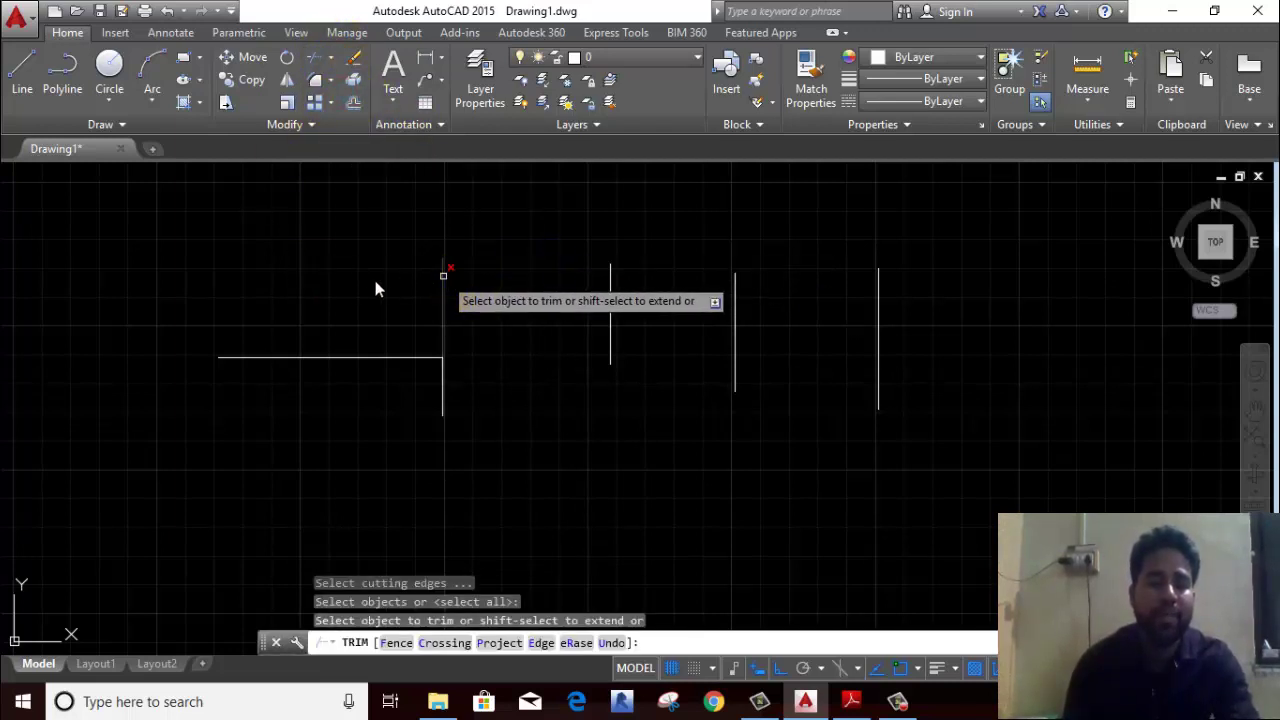
shift+click(414, 357)
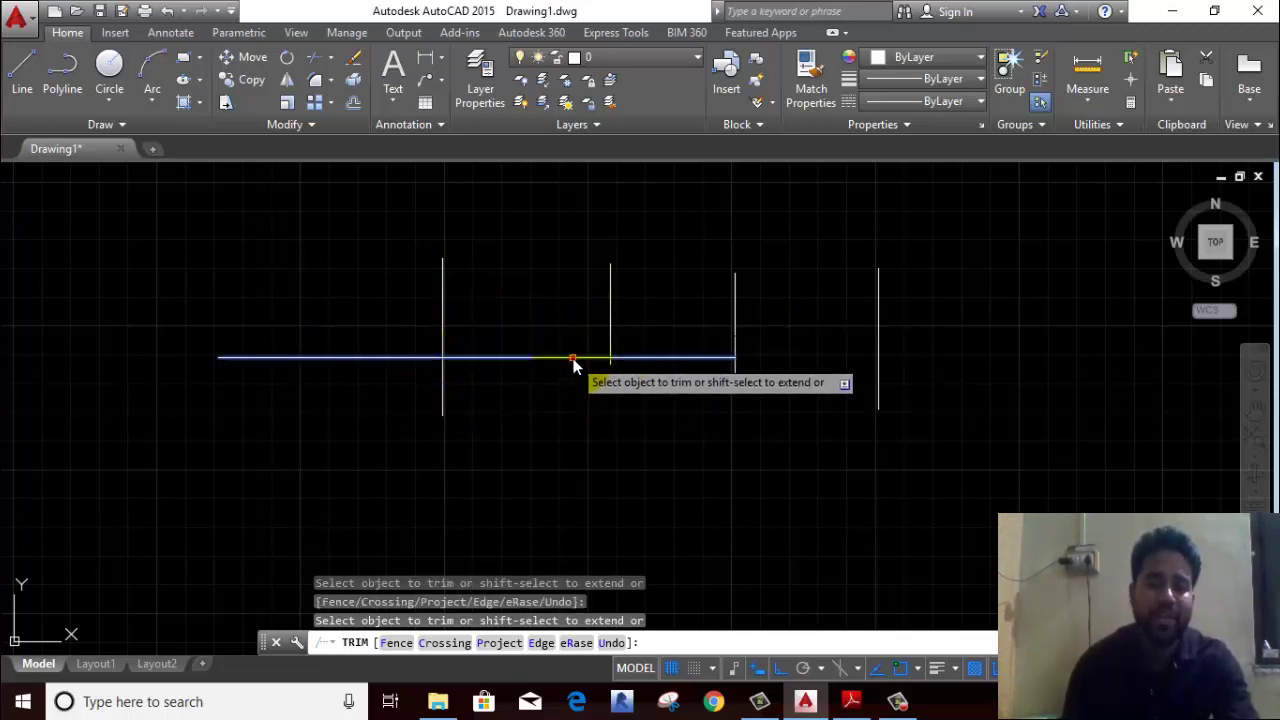
shift+click(573, 360)
shift+click(683, 360)
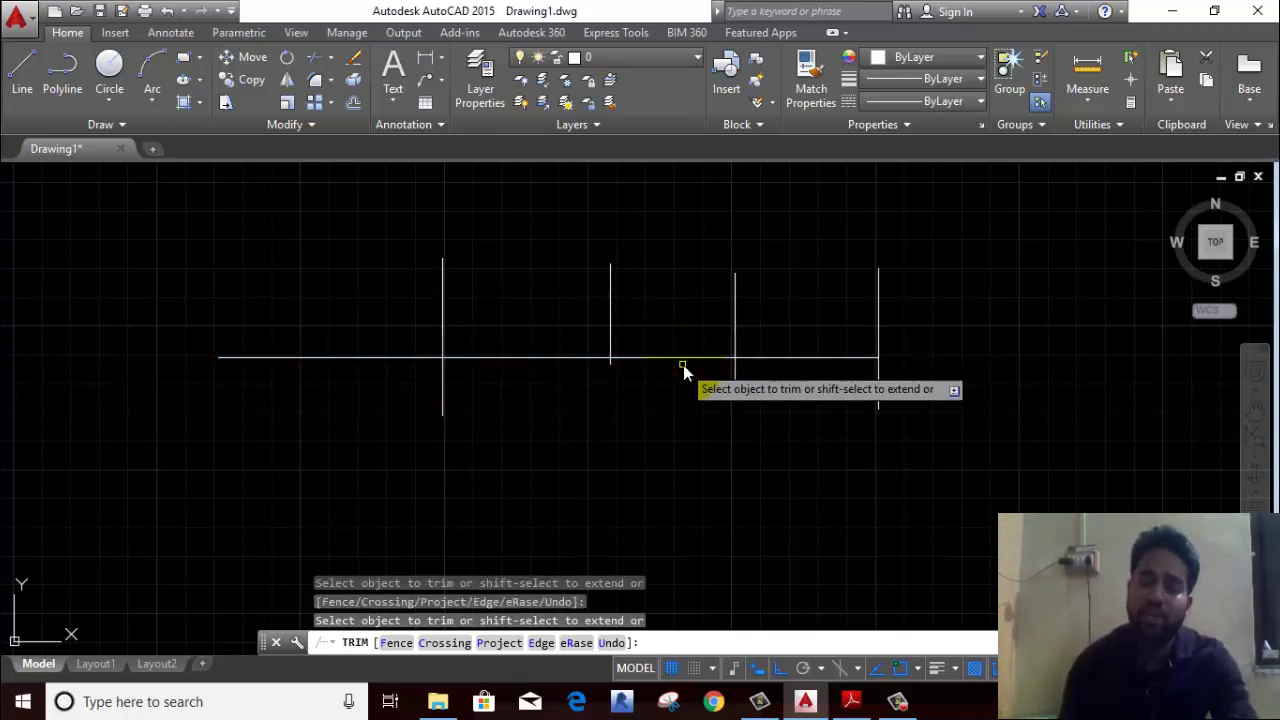
right_click(750, 275)
click(800, 300)
Step: Erase all five lines and bring up the slotted circular plate PDF in Adobe Reader
click(957, 210)
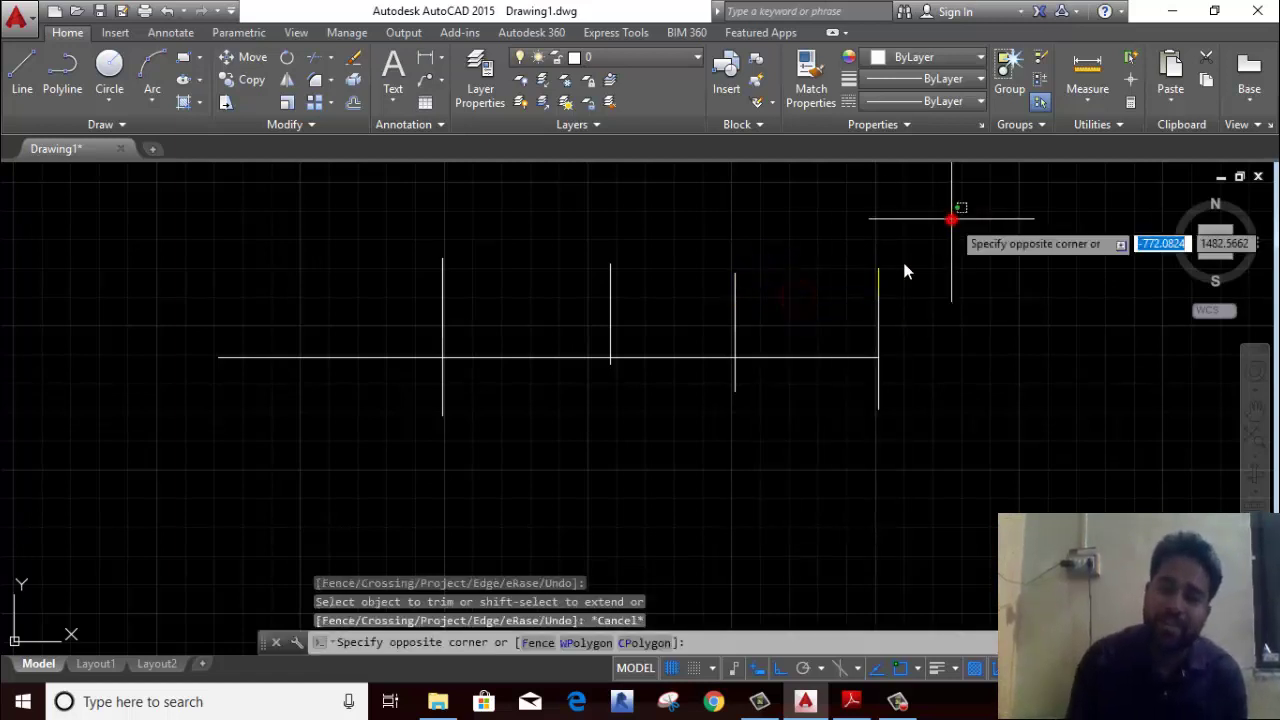
click(163, 480)
right_click(251, 307)
click(290, 367)
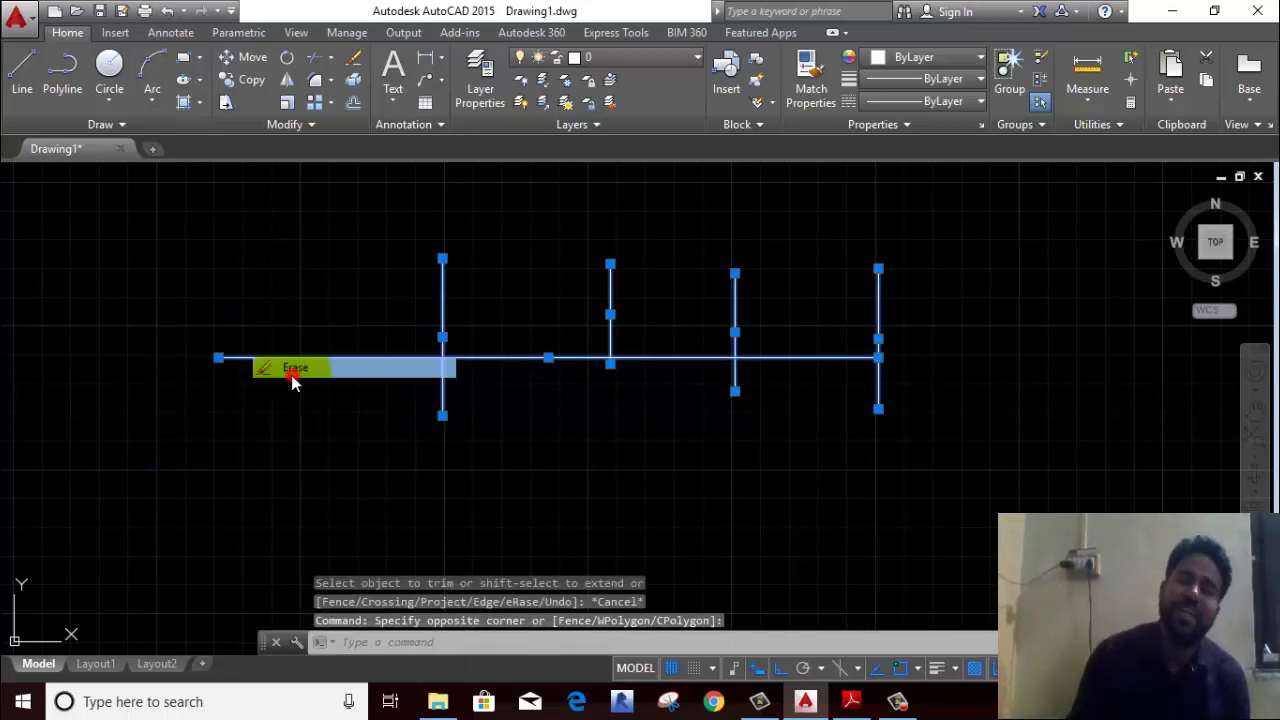
click(851, 701)
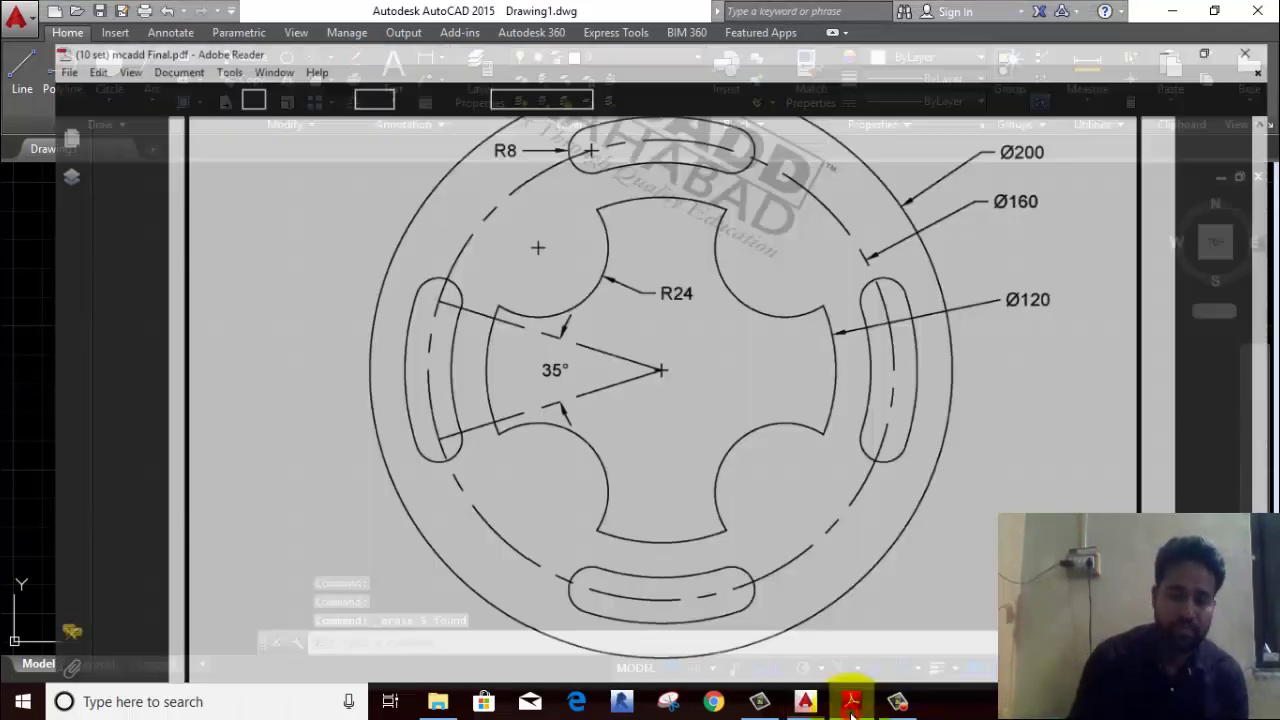
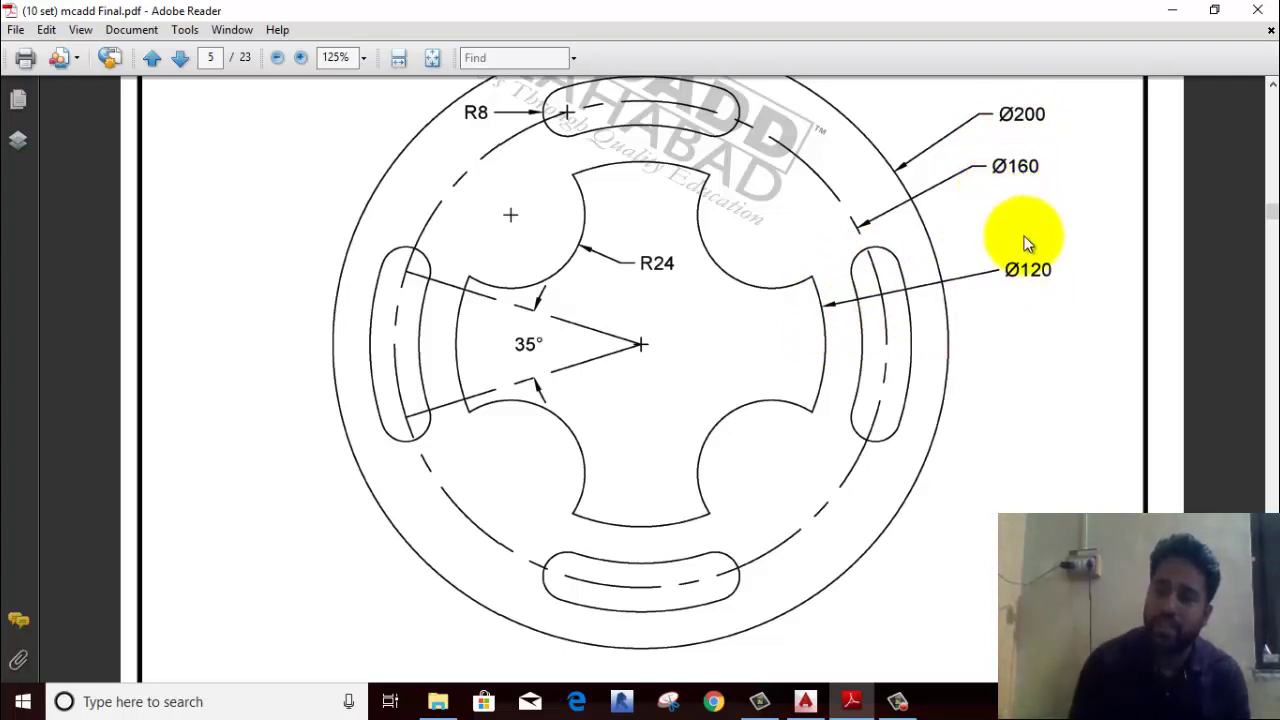
Step: Switch from the Adobe Reader reference to the blank AutoCAD Drawing1
click(805, 701)
click(109, 63)
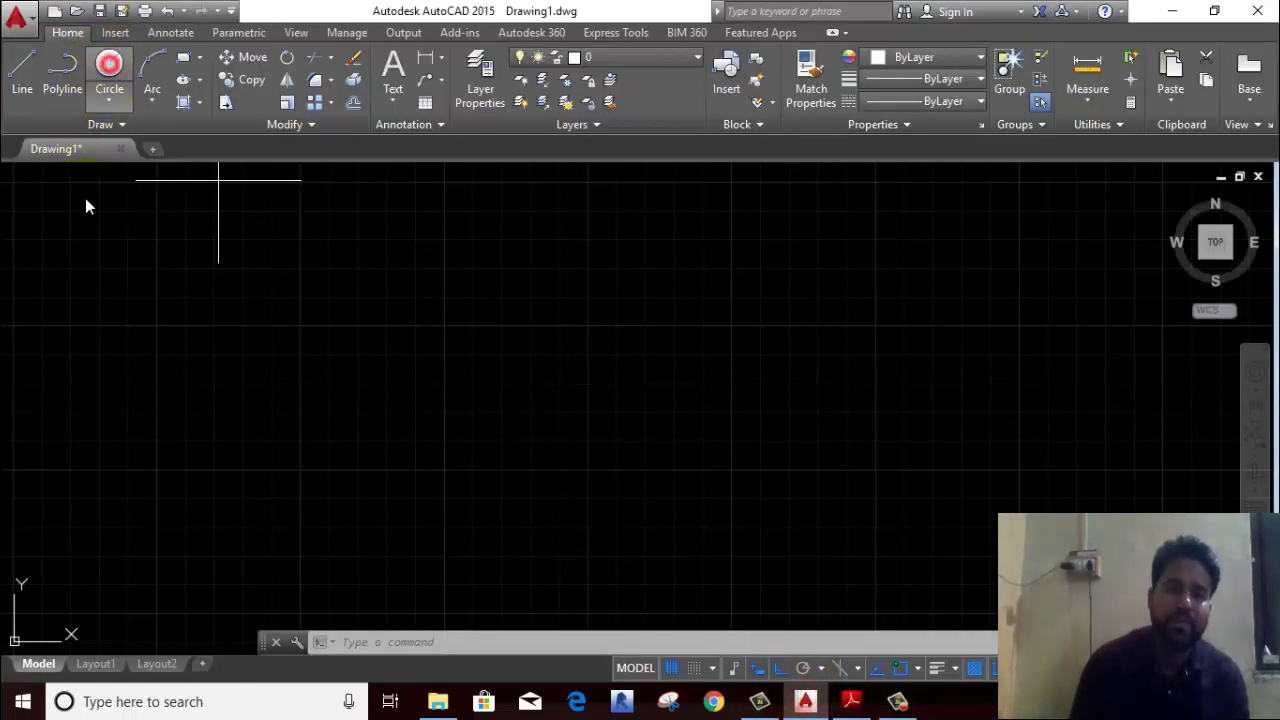
Step: Draw concentric circles of radius 60 and 80 at one centre point
click(435, 358)
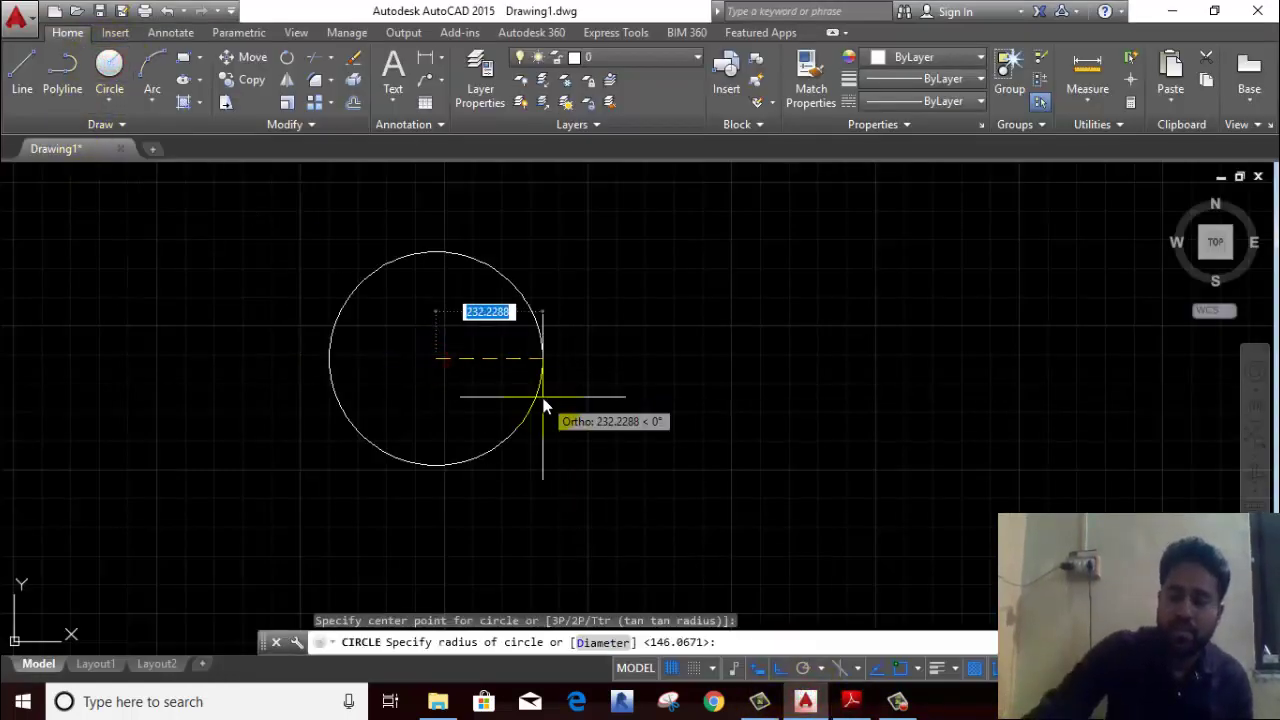
text(60)
key(Return)
key(Return)
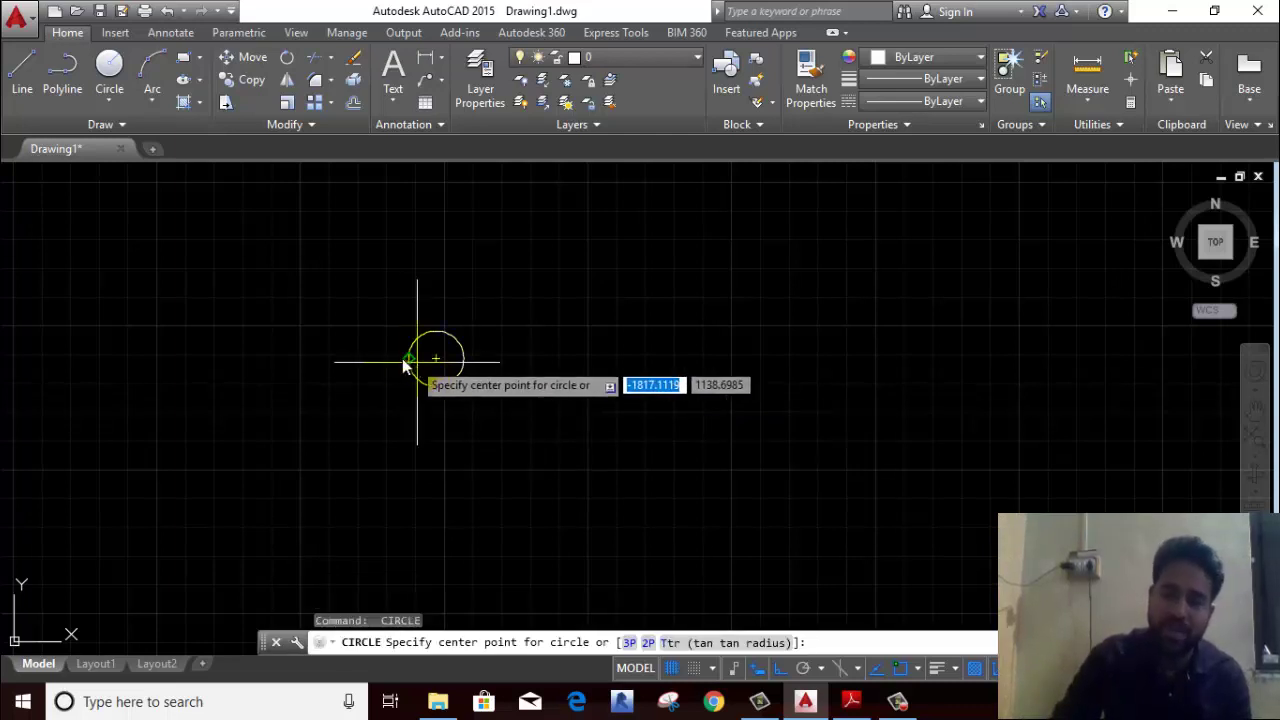
scroll(444, 363, up, 4)
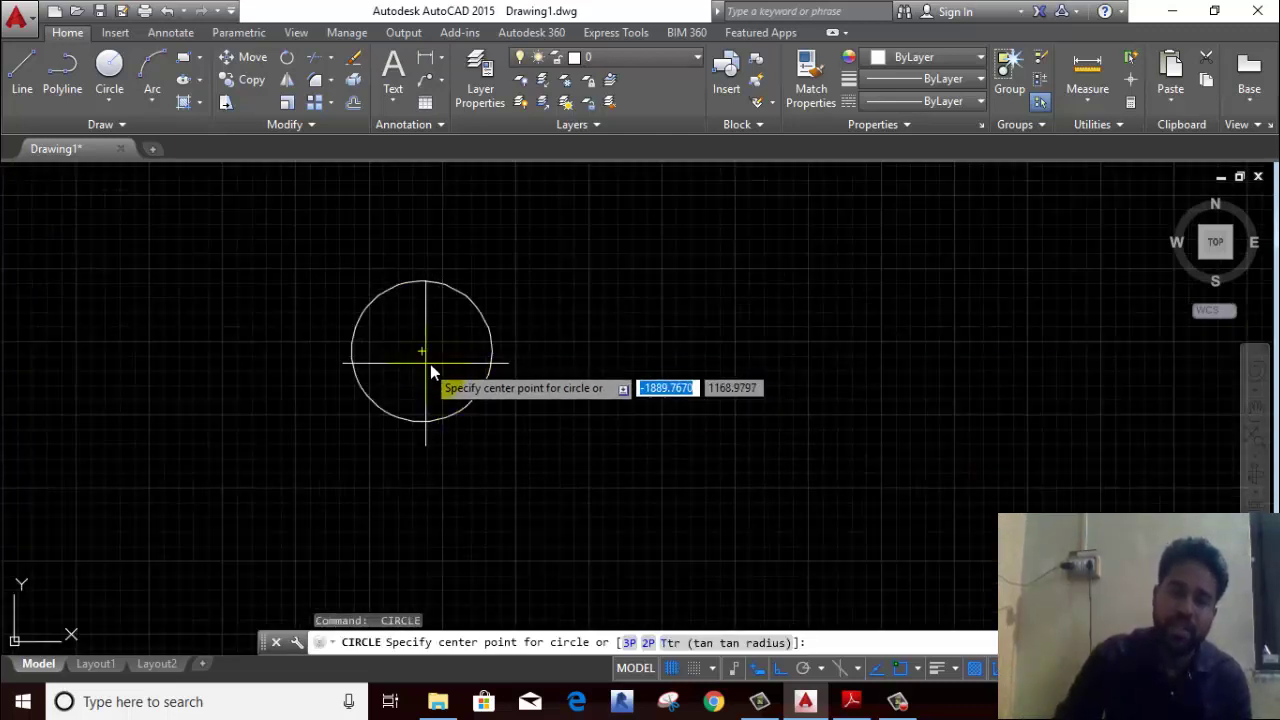
click(422, 351)
text(80)
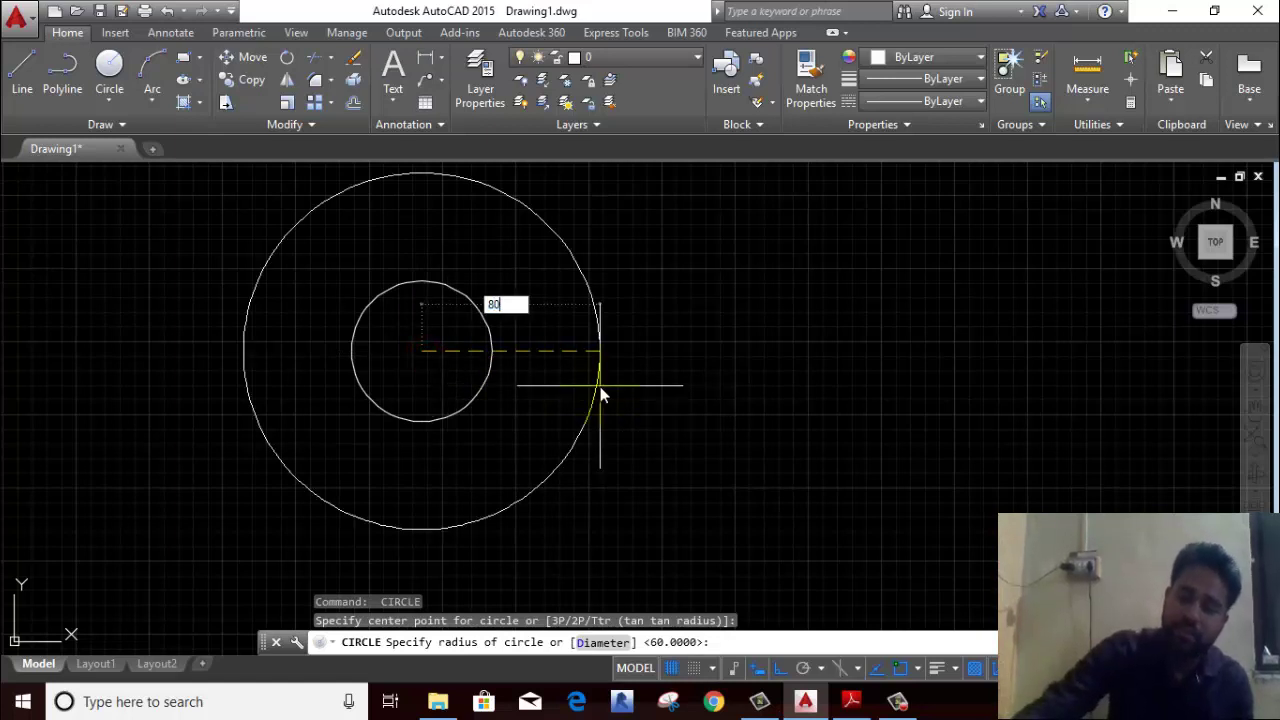
key(Return)
Step: Add a radius 100 circle at the shared centre, then return to the reference PDF
right_click(506, 195)
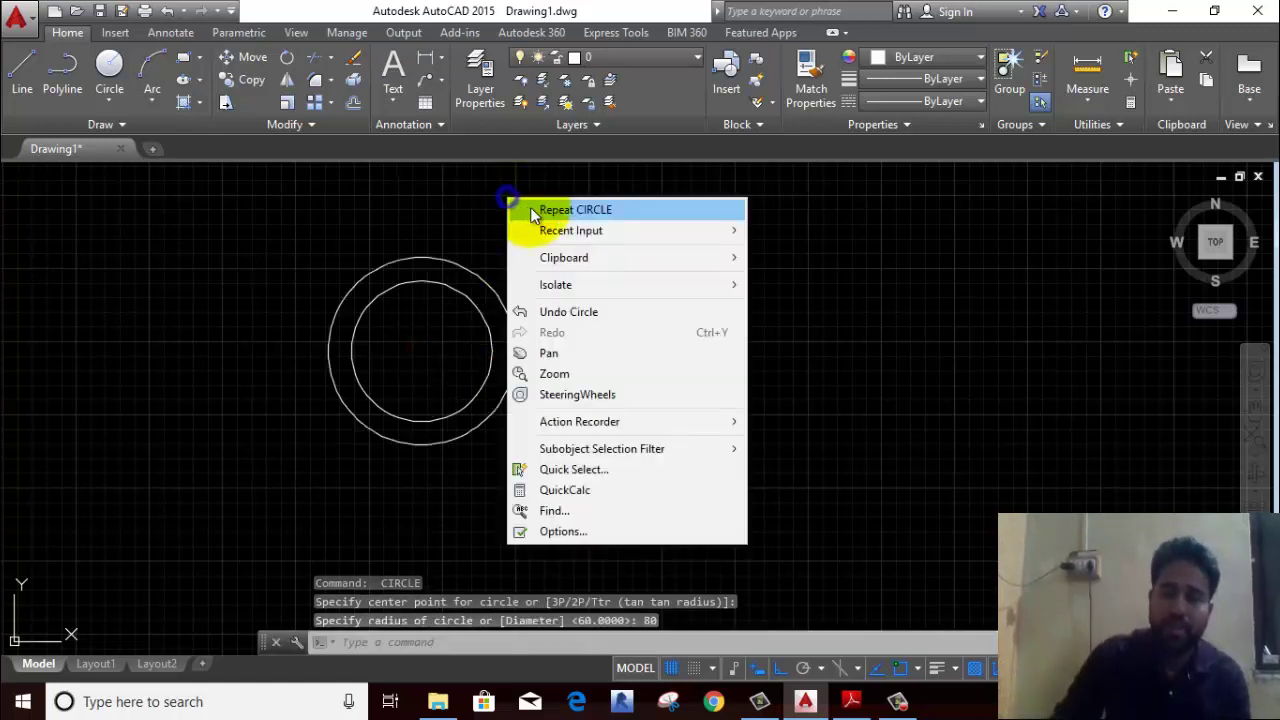
click(530, 209)
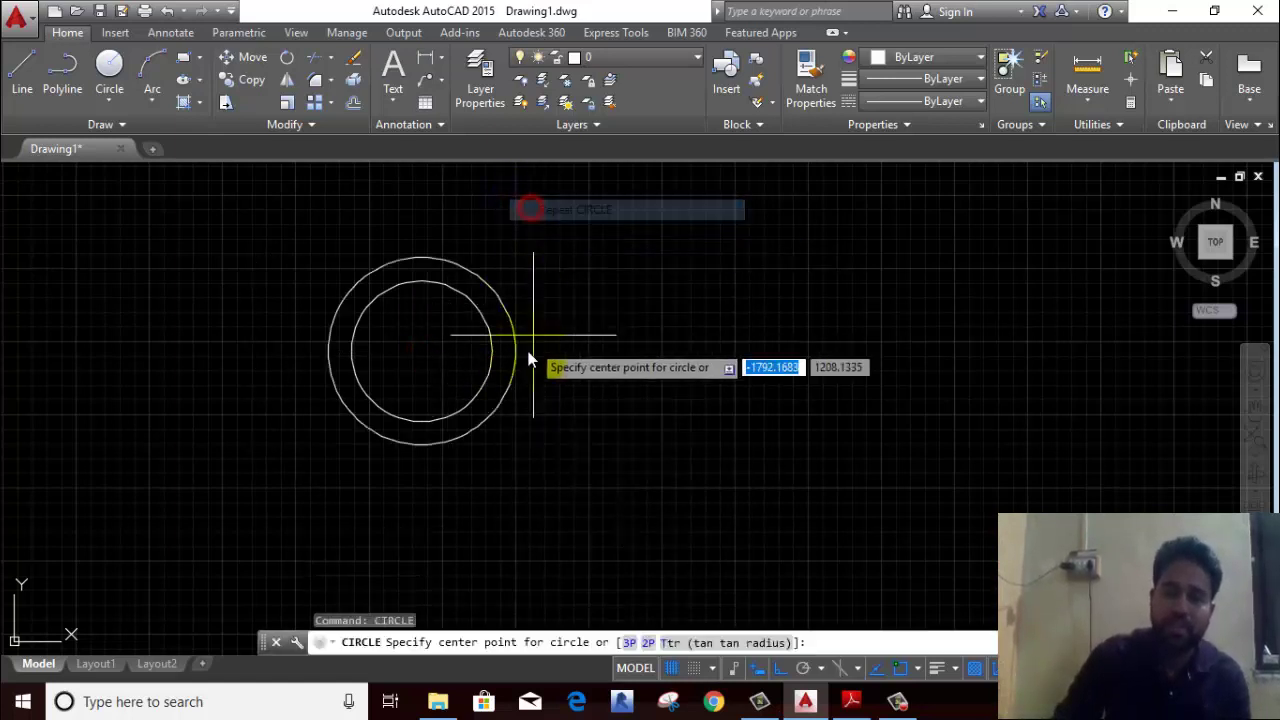
click(422, 351)
text(100)
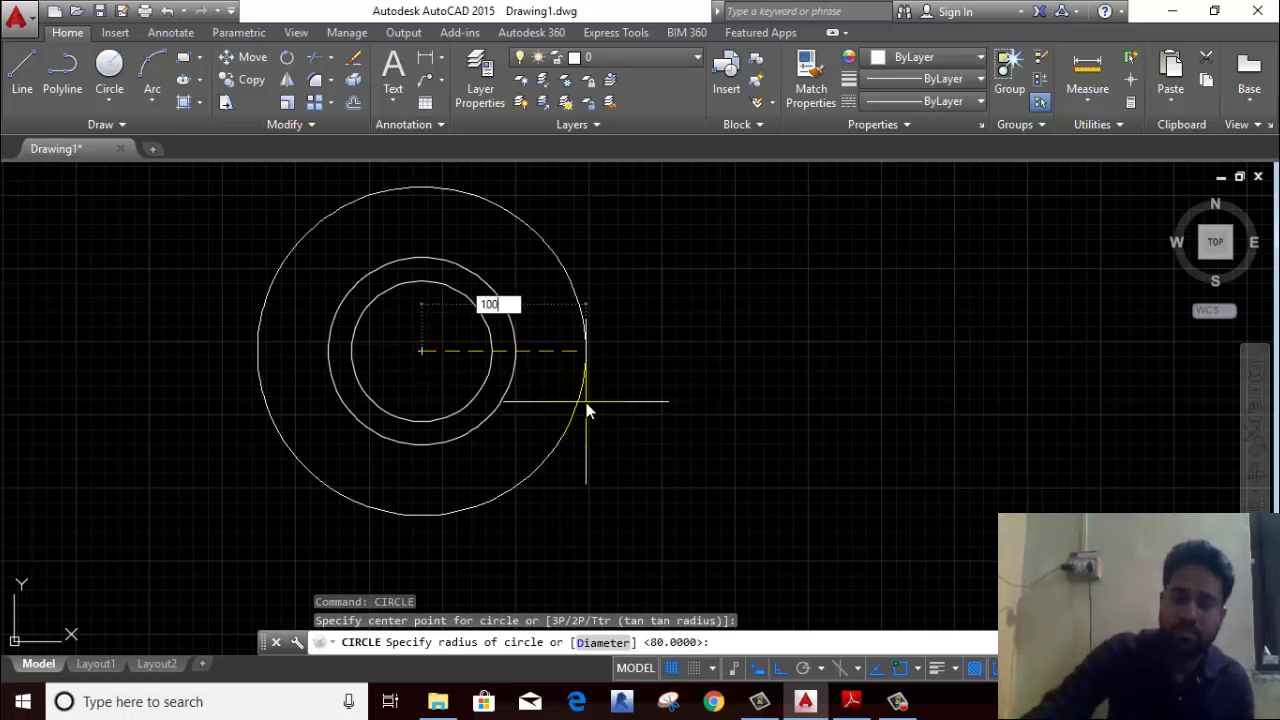
key(Return)
scroll(355, 222, up, 2)
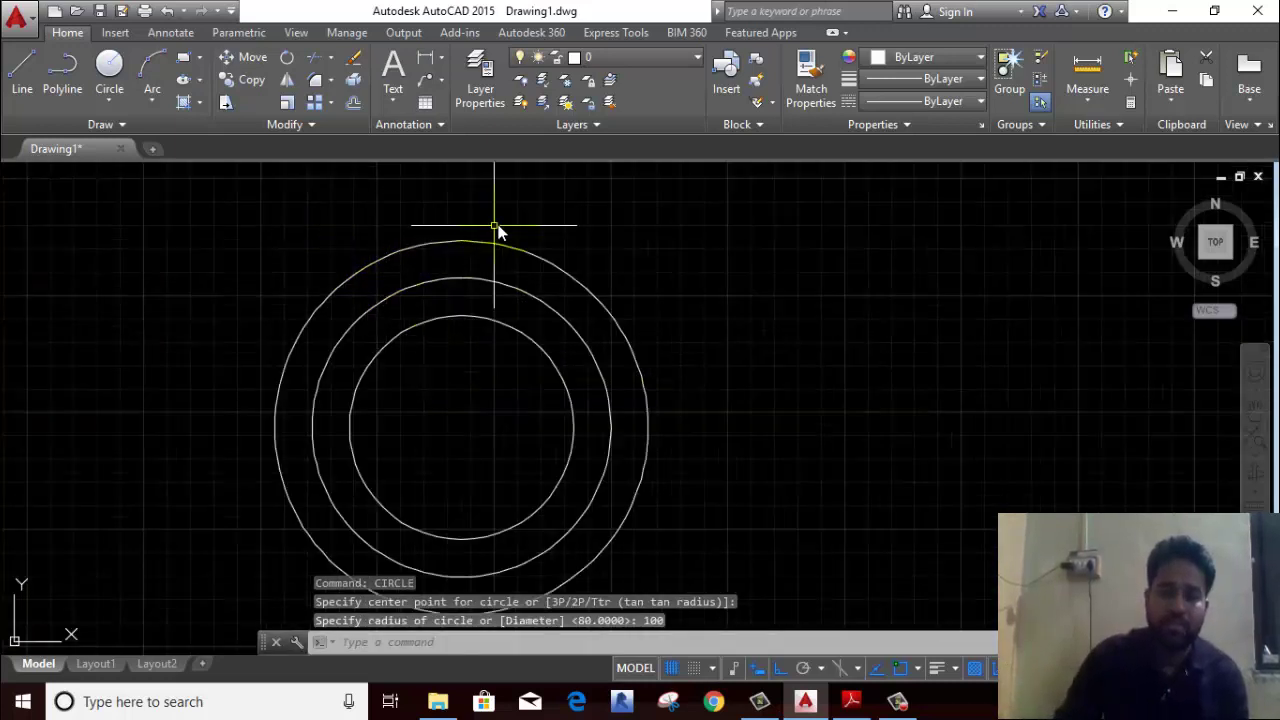
scroll(513, 216, down, 2)
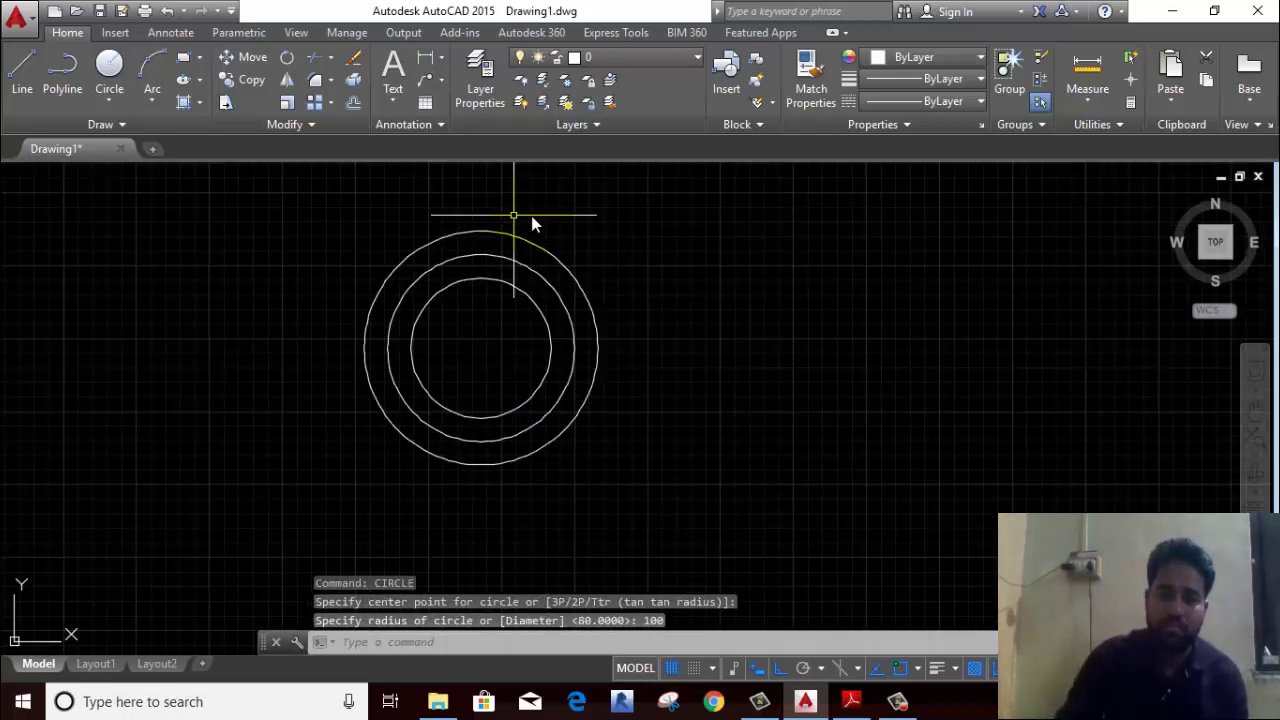
click(851, 701)
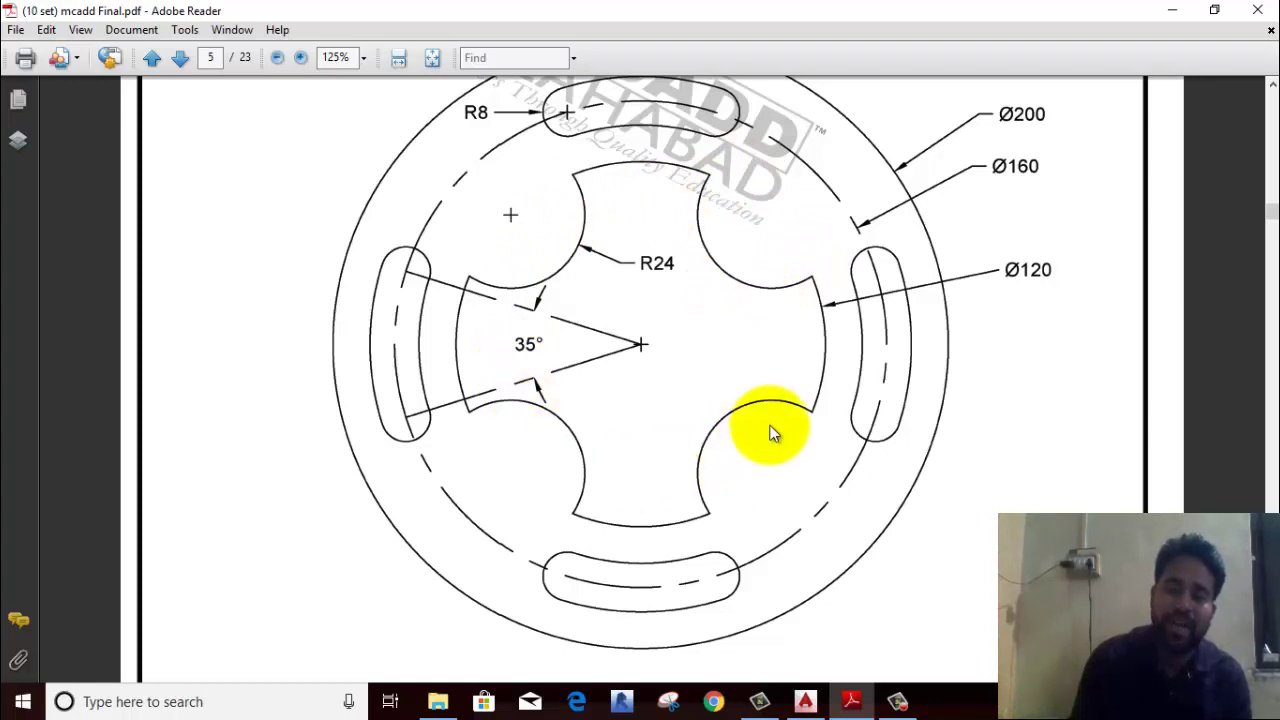
Step: Compare the PDF's cross cutout with the drawing, ending back in AutoCAD
click(800, 702)
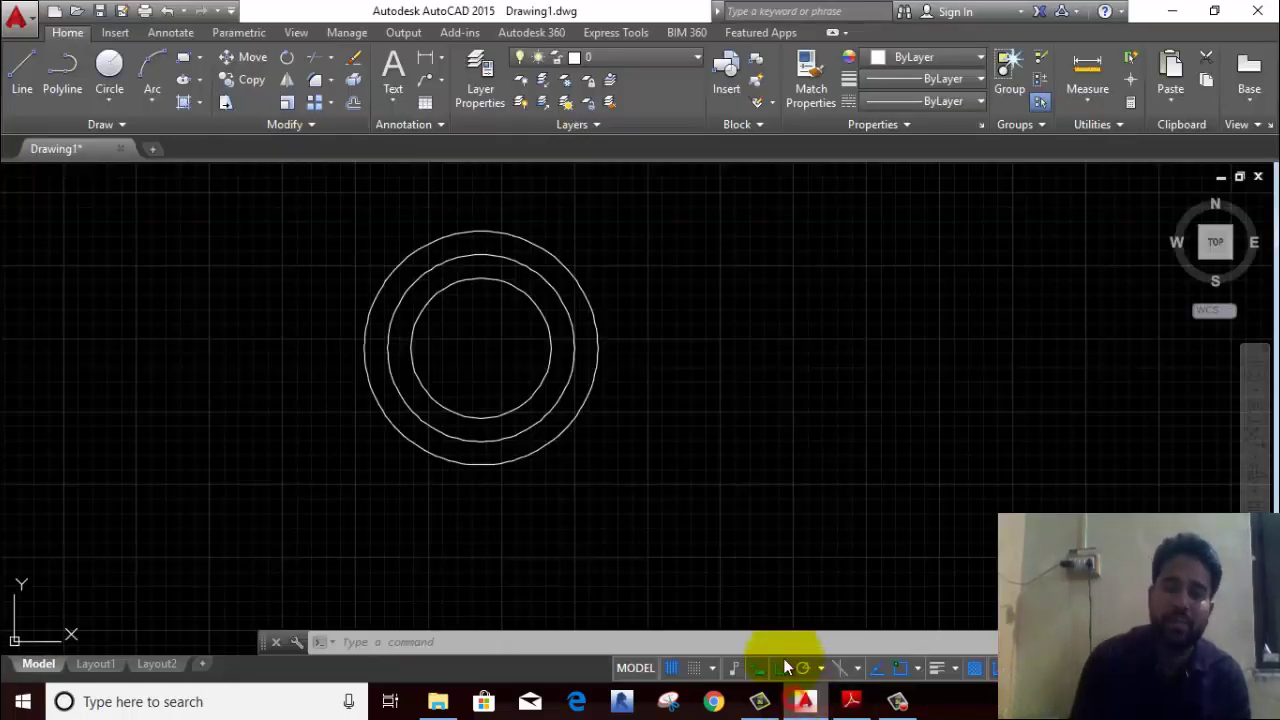
click(851, 702)
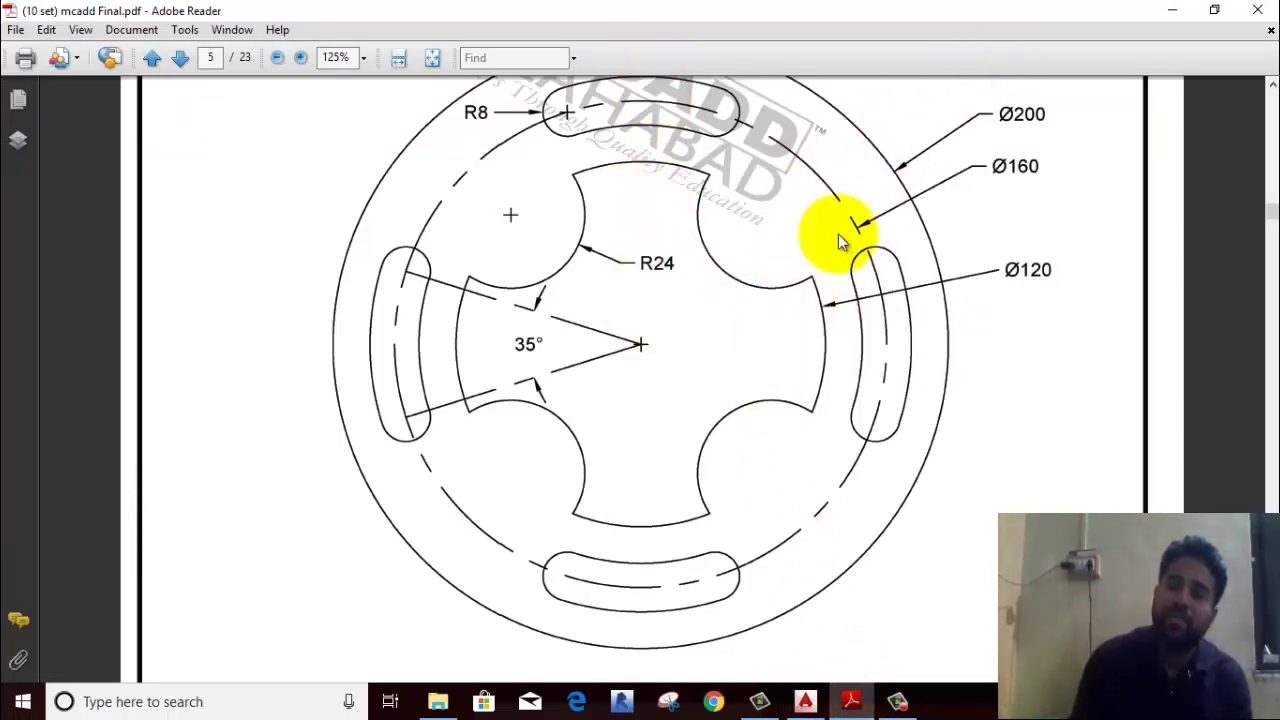
click(805, 701)
Step: Draw a 45° construction line through the circles' centre
click(102, 128)
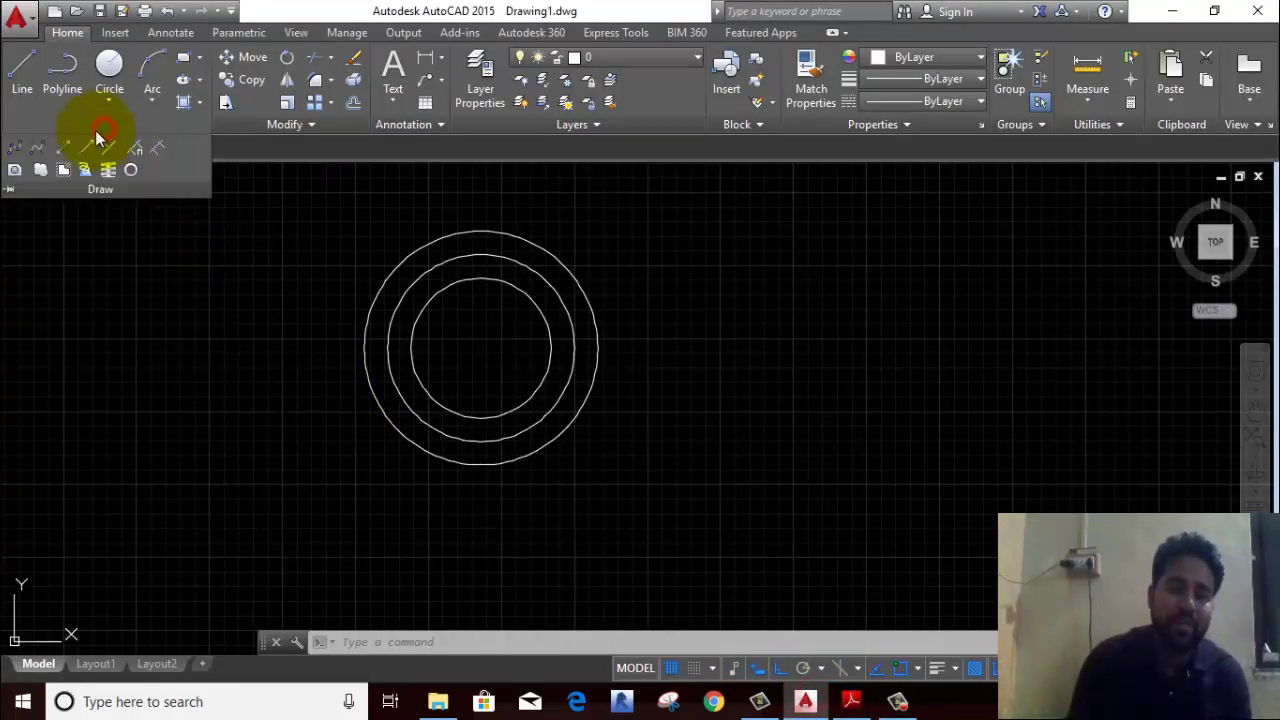
click(64, 150)
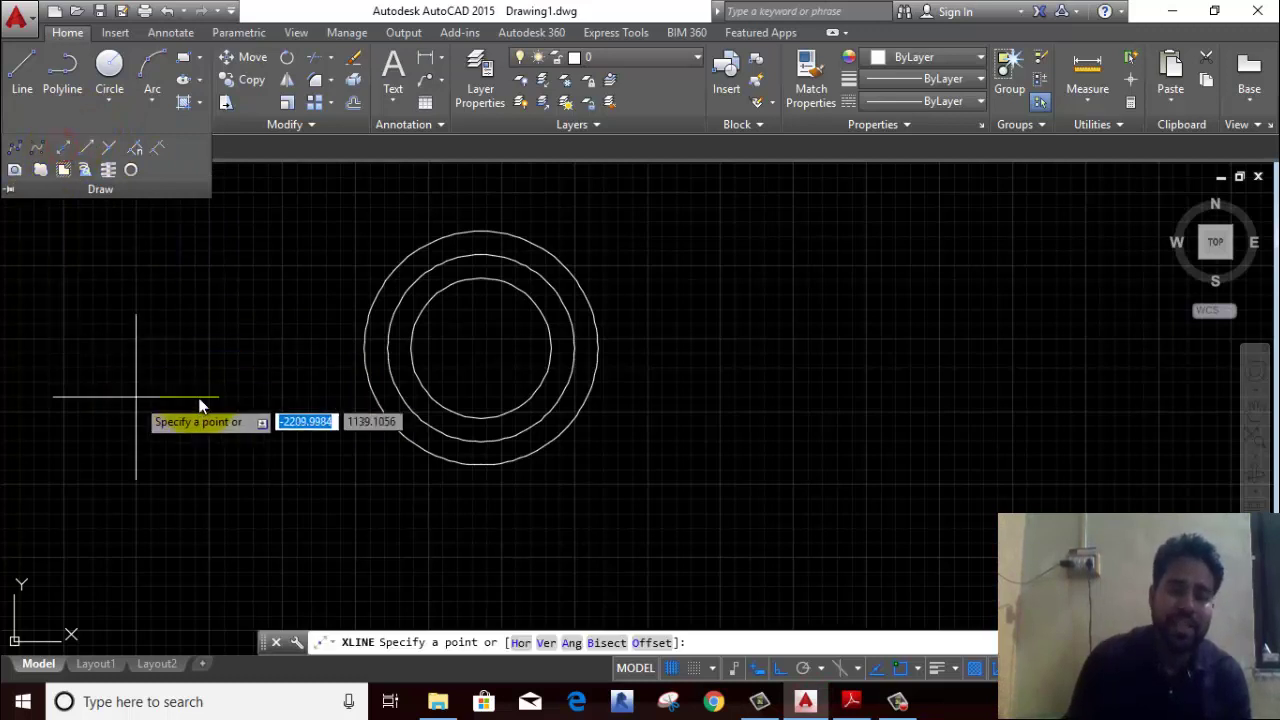
right_click(155, 297)
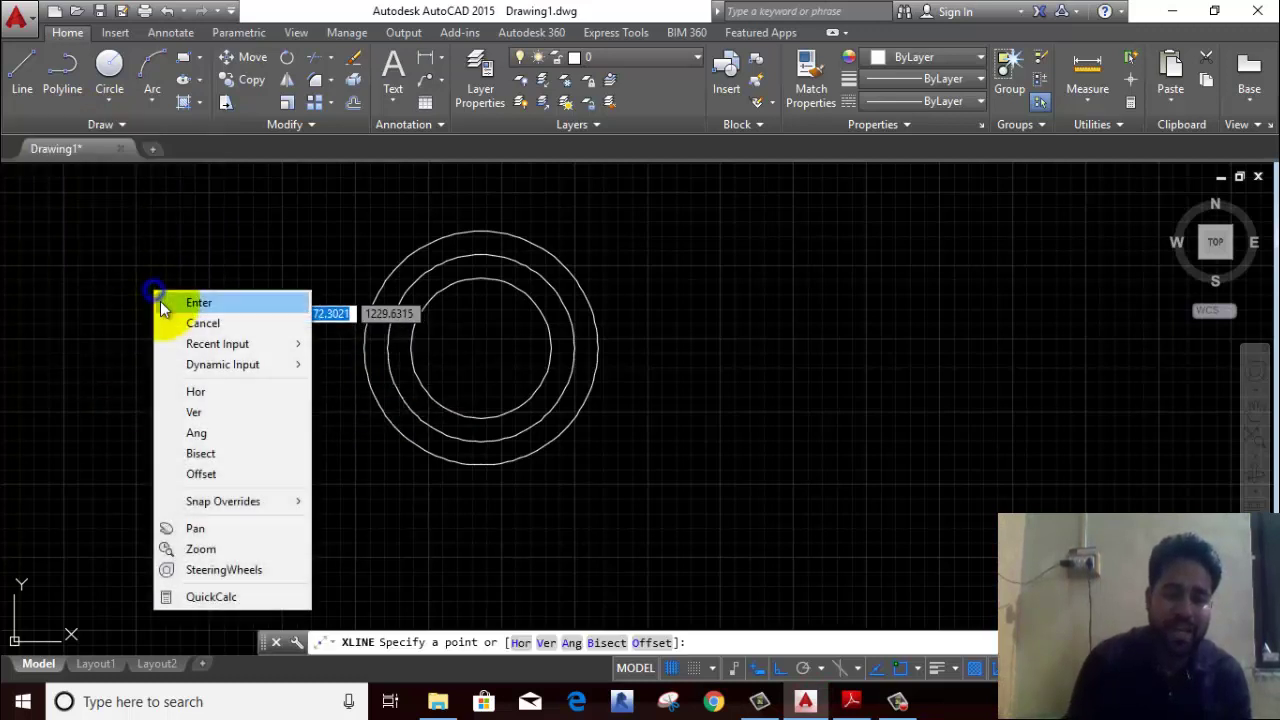
click(198, 433)
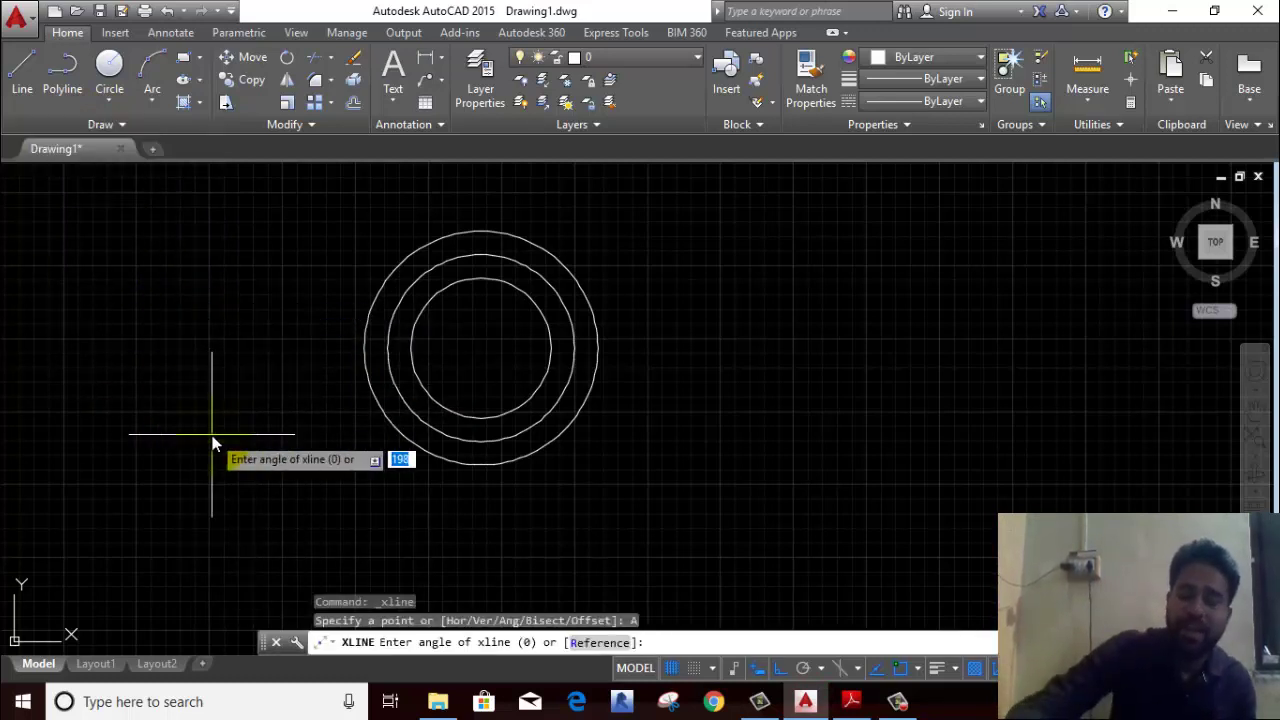
text(45)
key(Return)
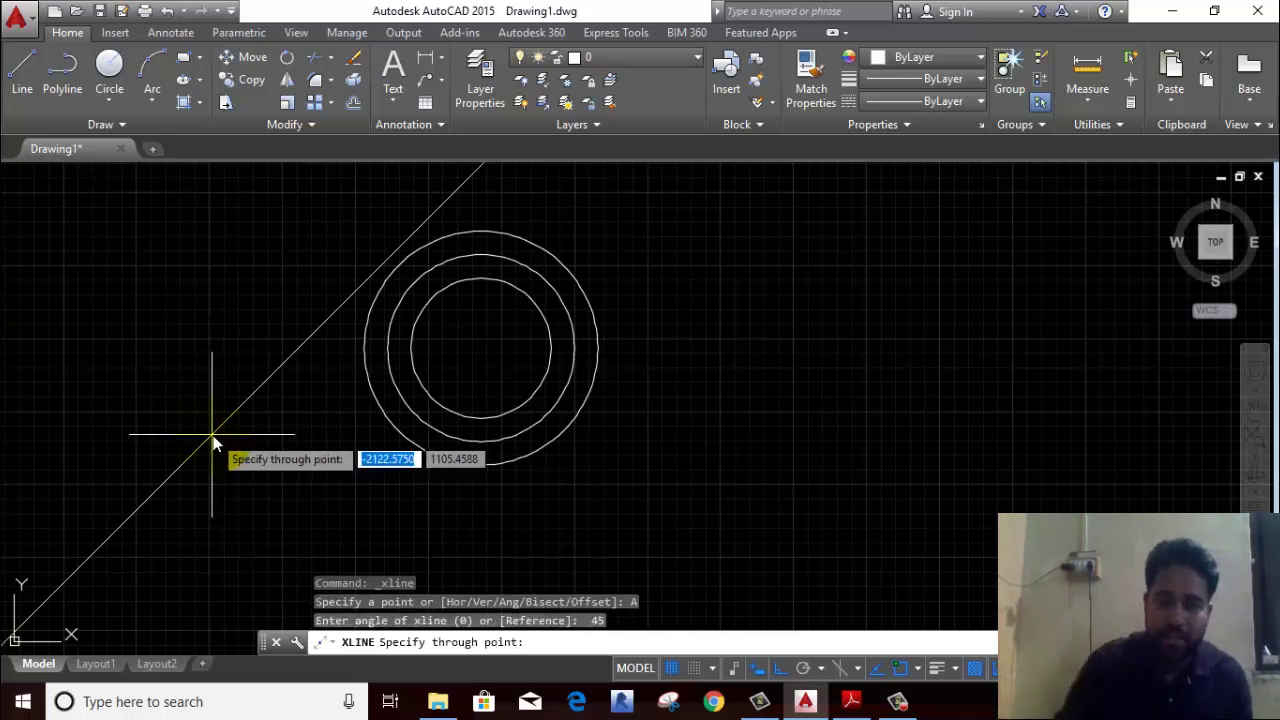
click(481, 348)
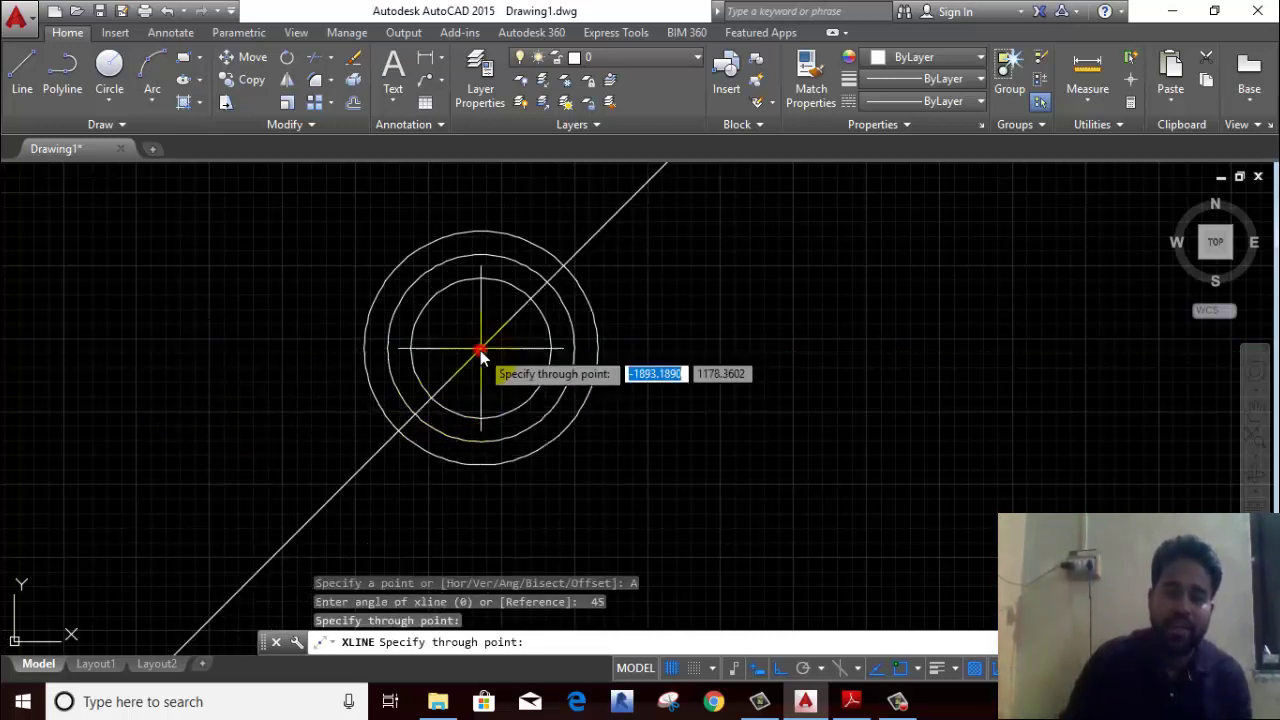
right_click(271, 311)
scroll(541, 276, up, 2)
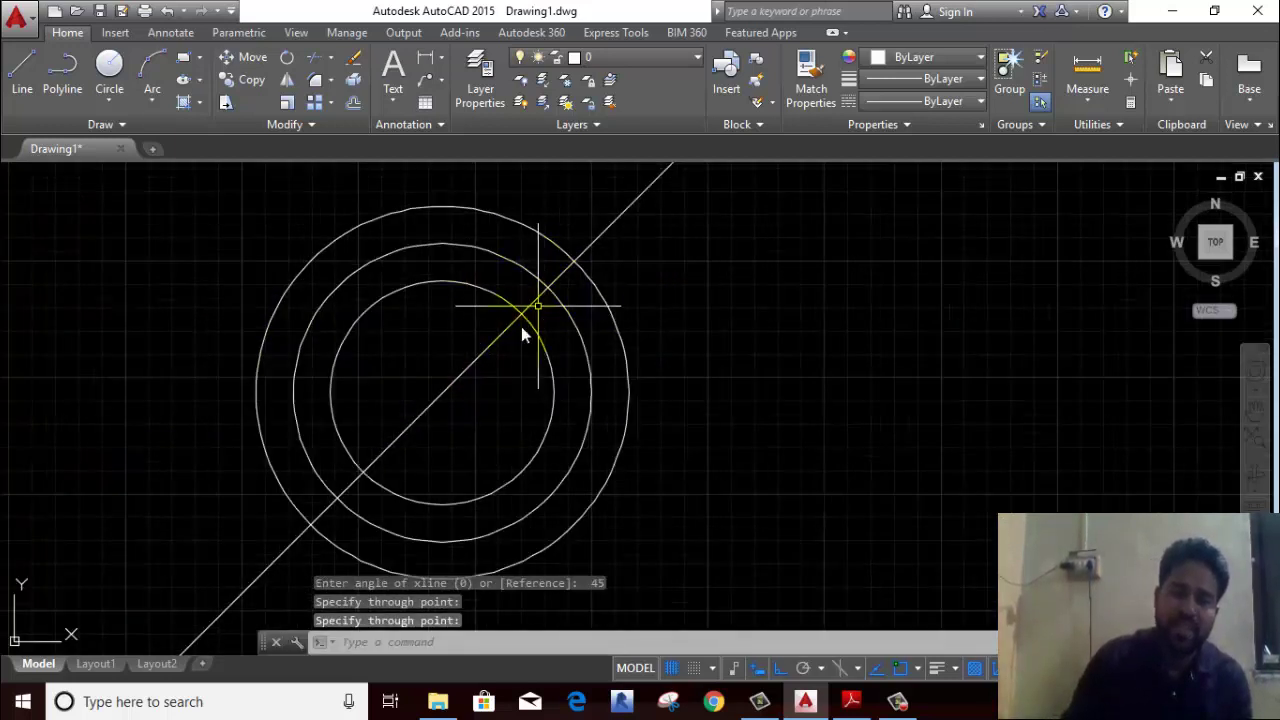
Step: Draw an R24 circle where the 45° line crosses the radius-60 circle
click(111, 75)
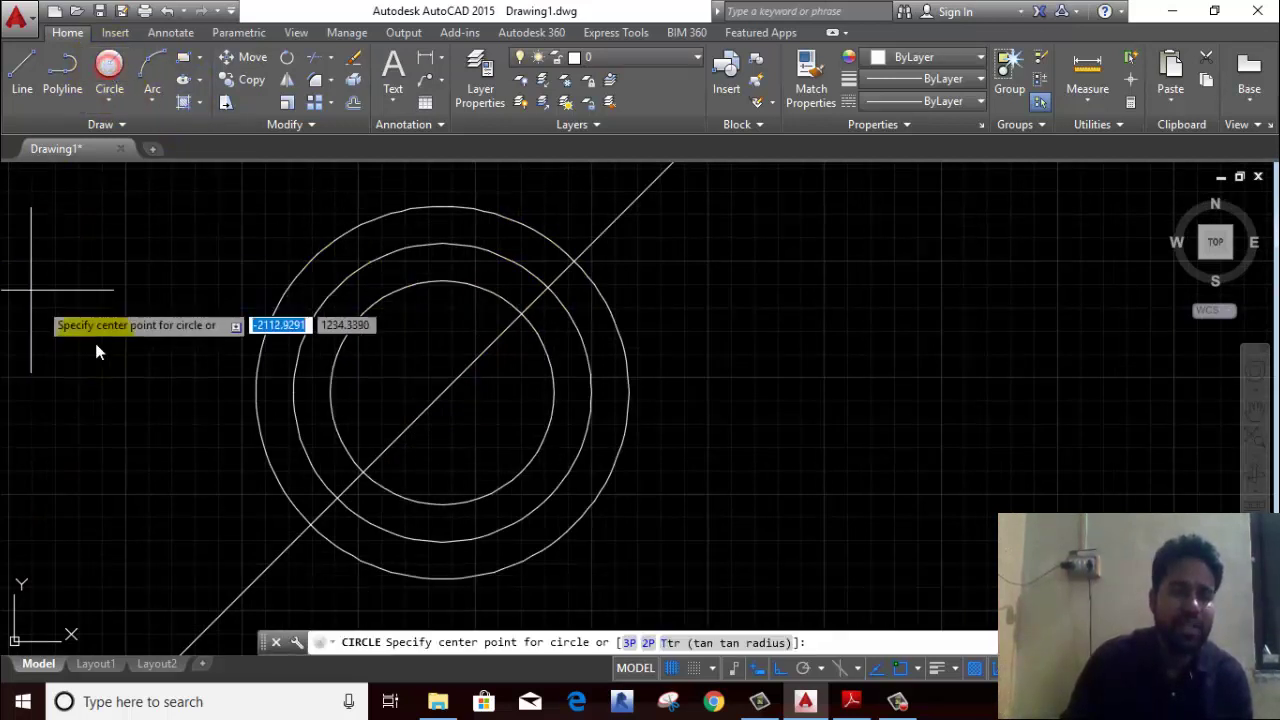
click(523, 313)
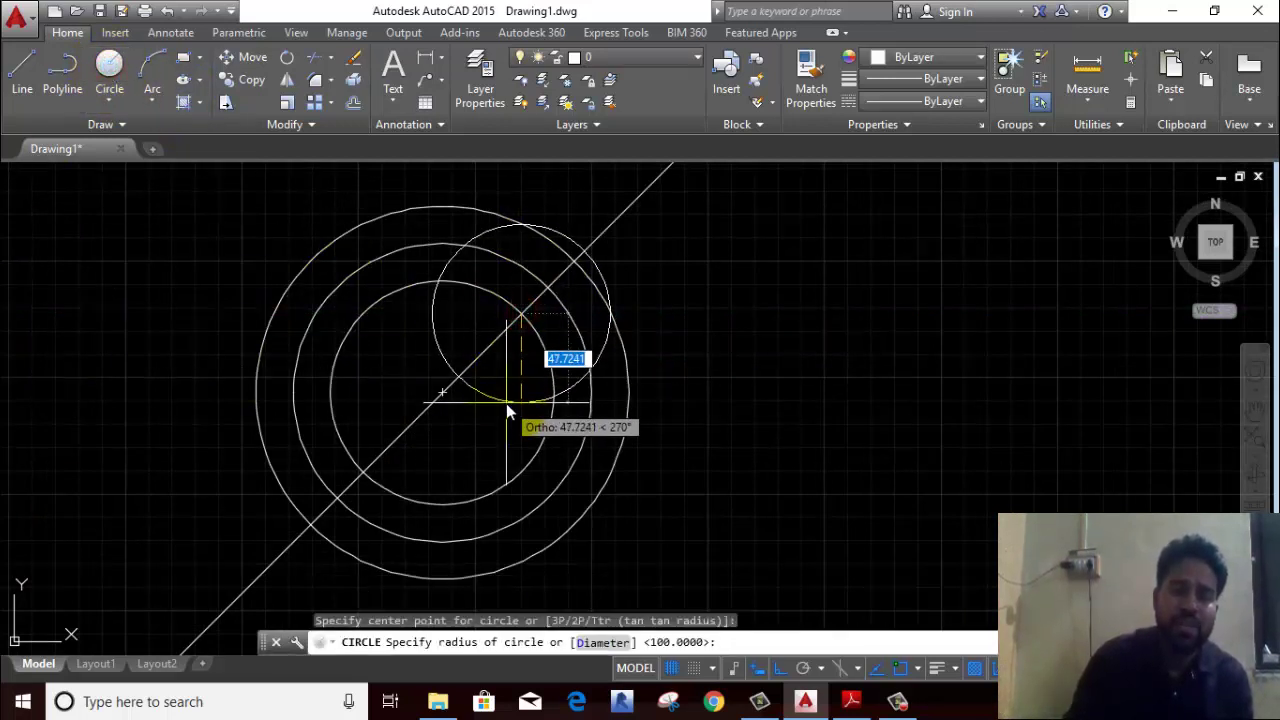
text(24)
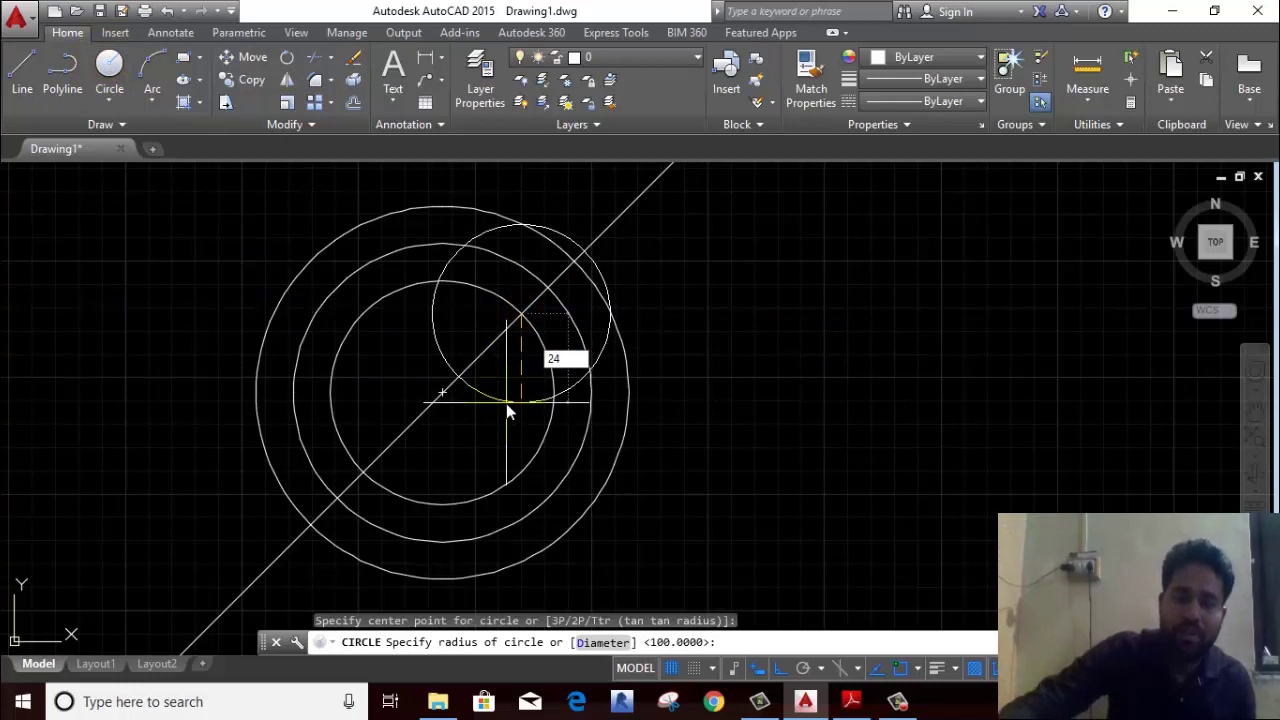
key(Return)
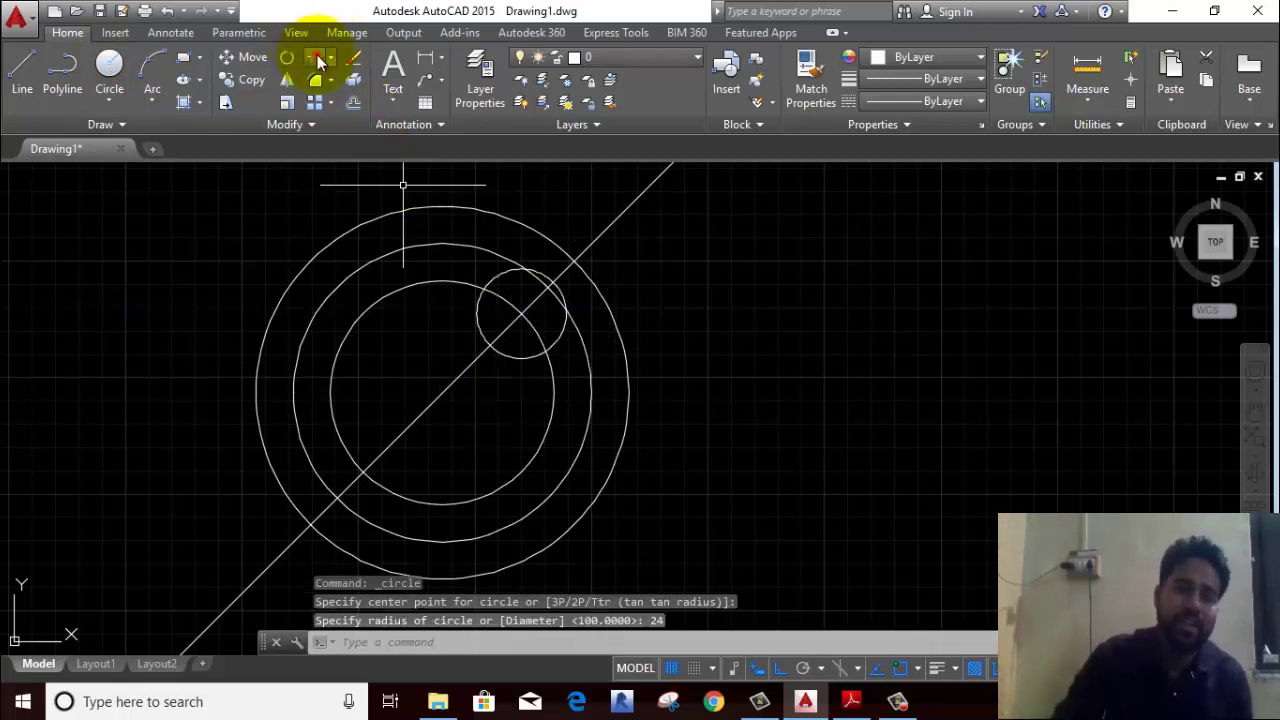
Step: Trim the overlapping arcs to leave the R24 notch in the inner circle
click(317, 57)
key(Return)
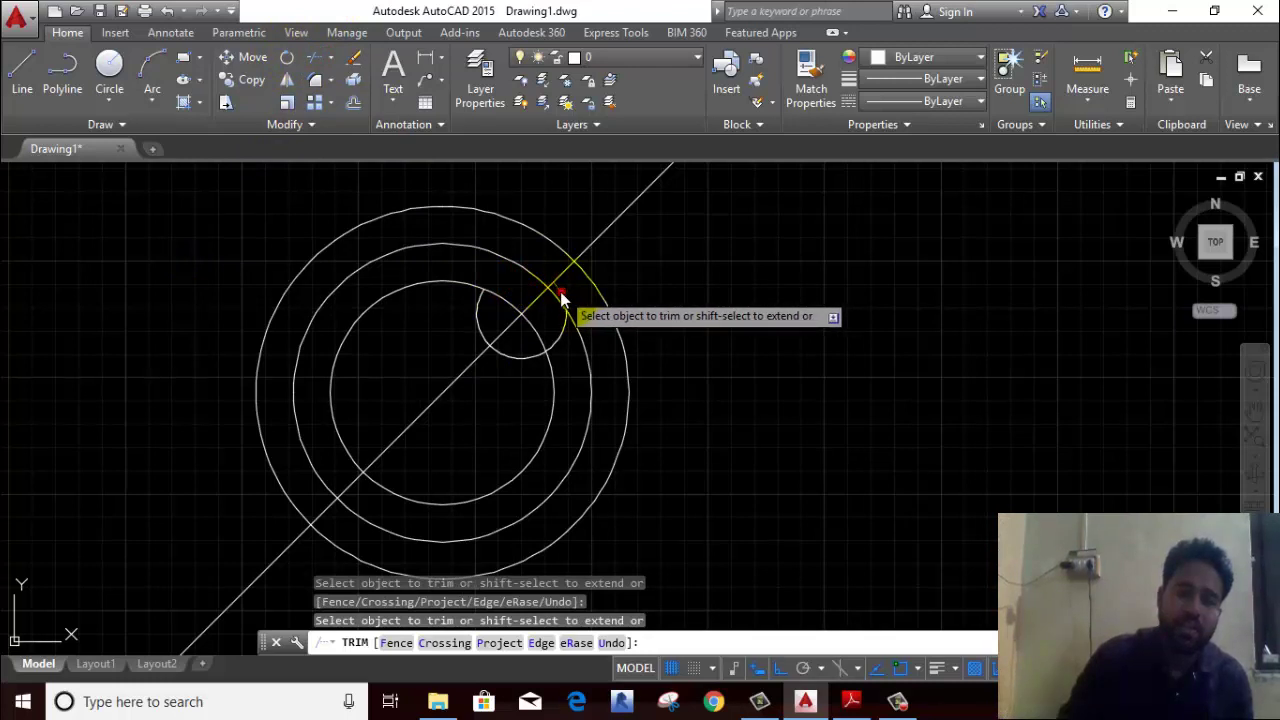
click(560, 290)
click(563, 337)
click(529, 337)
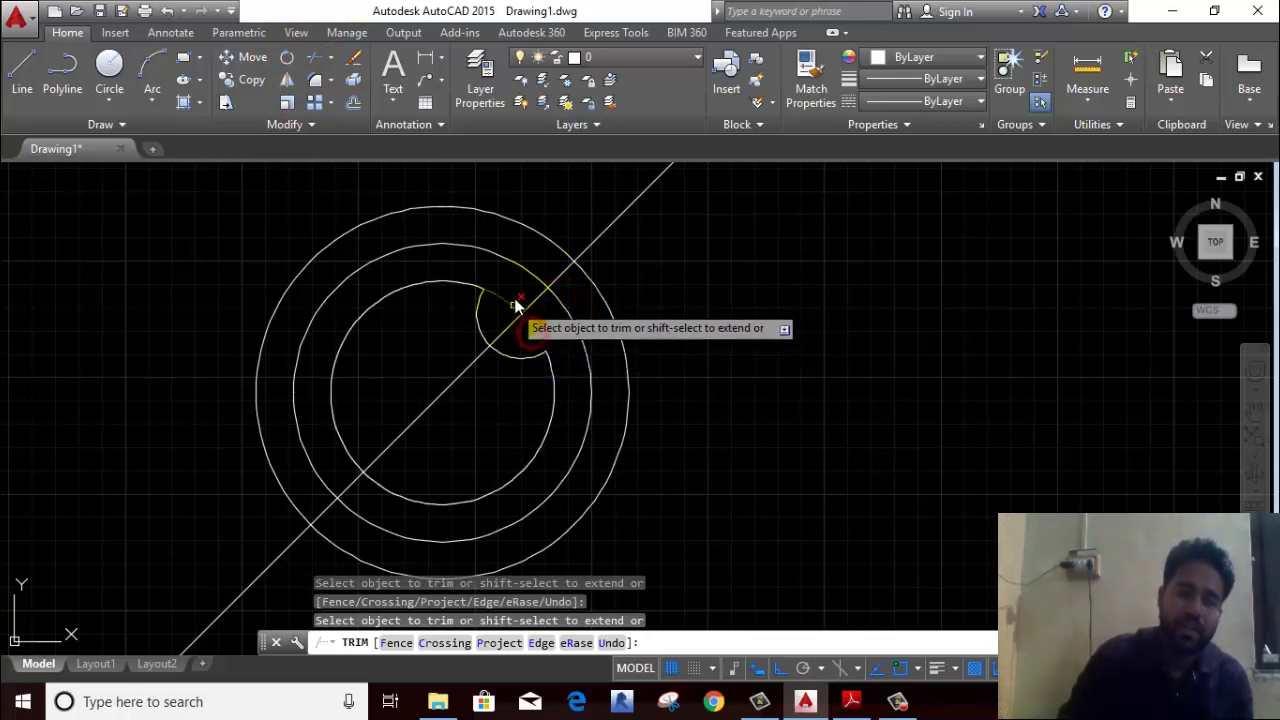
click(505, 303)
right_click(716, 256)
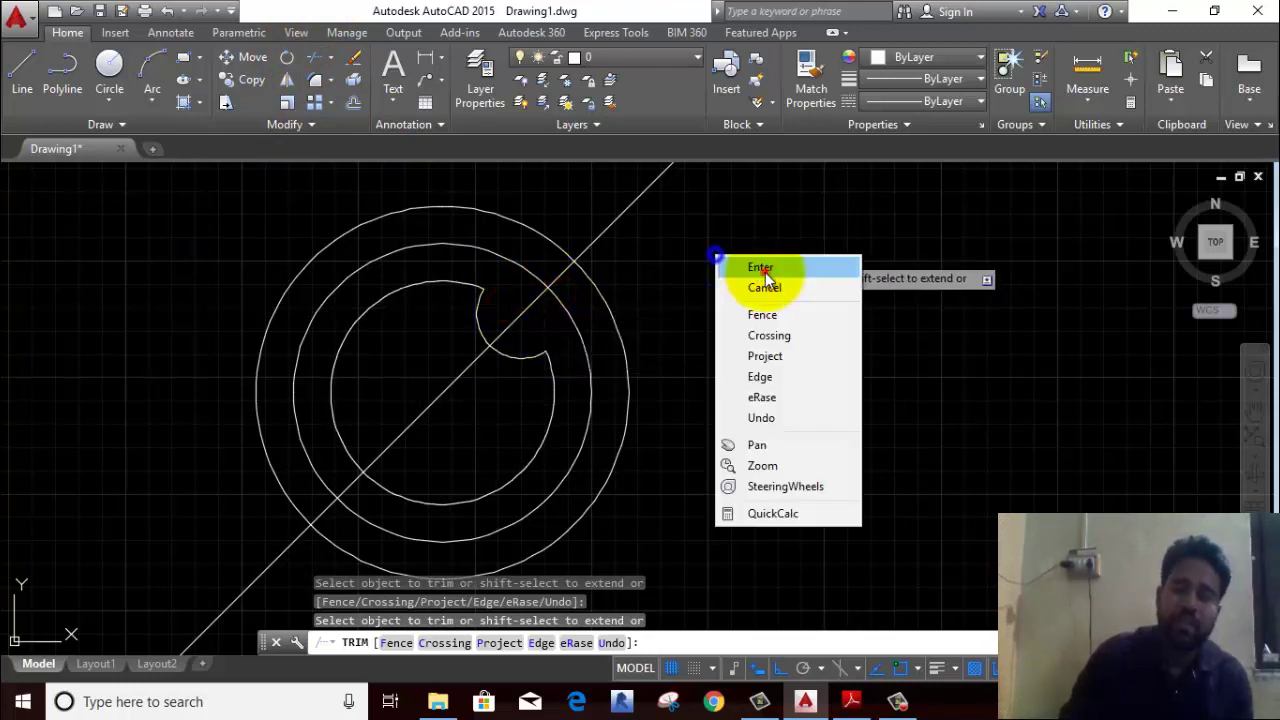
click(765, 270)
Step: Erase the diagonal construction line
click(720, 246)
click(590, 206)
right_click(583, 203)
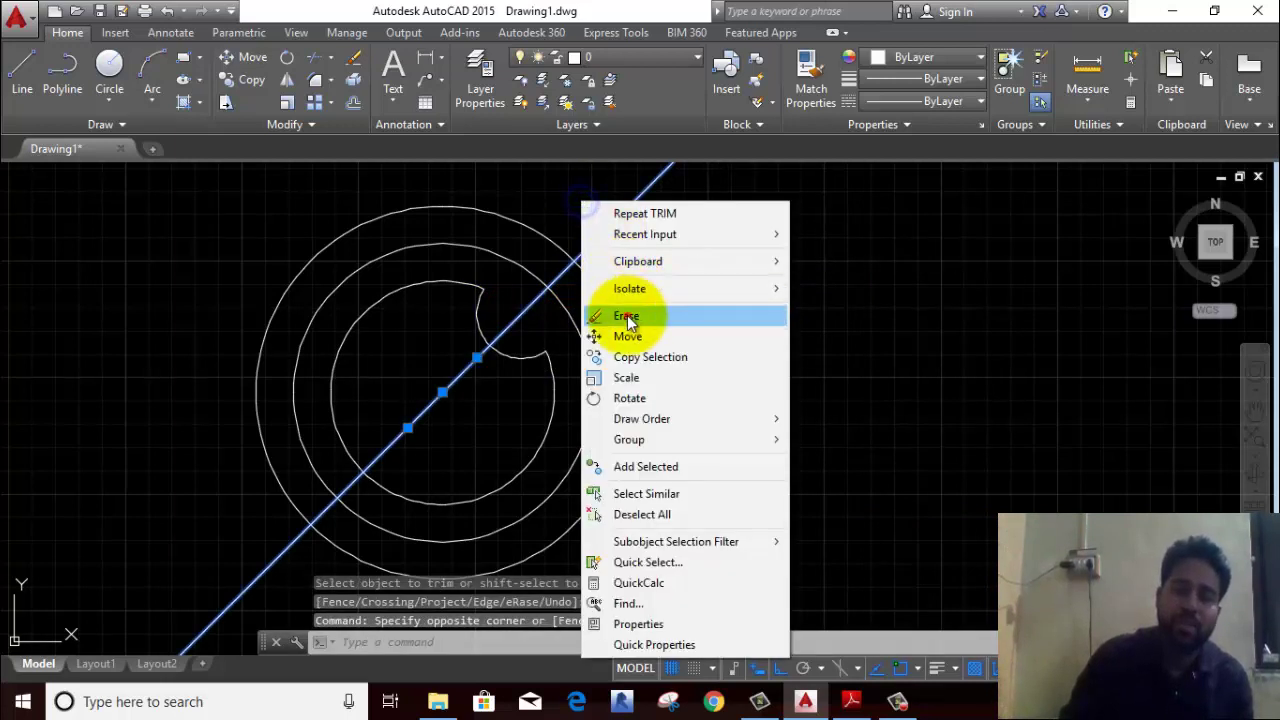
click(628, 318)
click(514, 328)
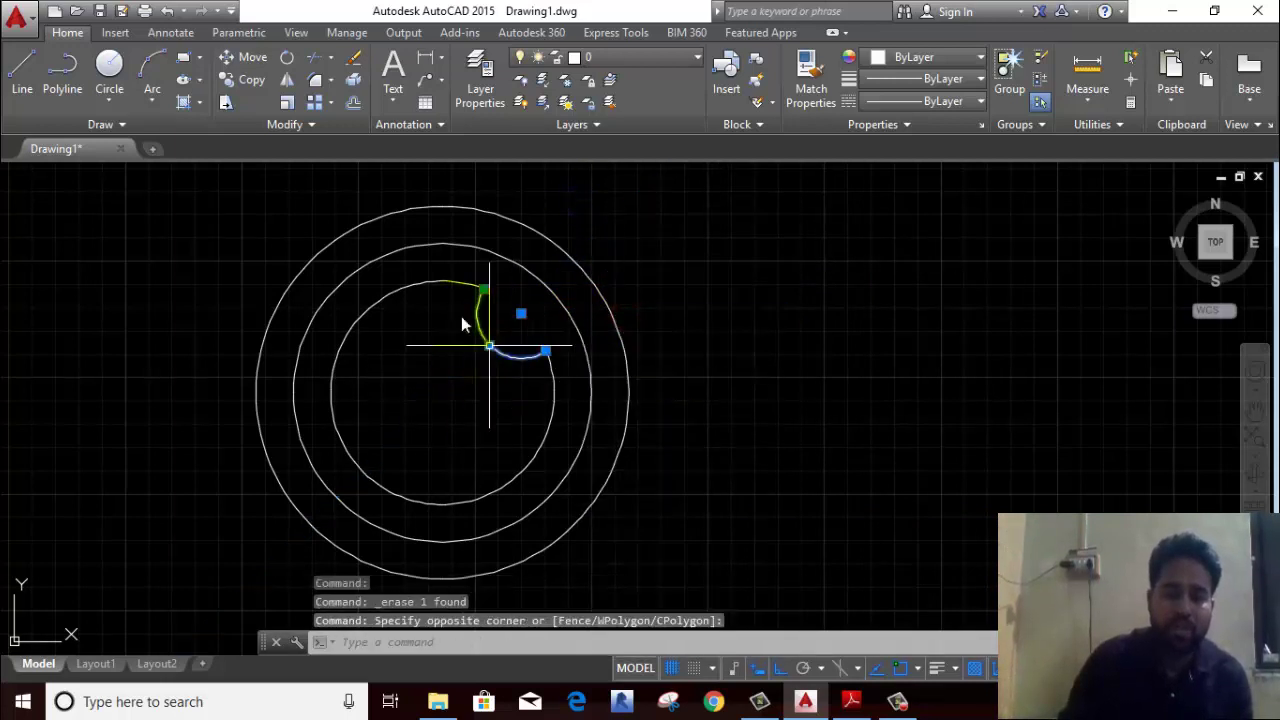
Step: Polar-array the notch arc into 4 copies about the plate centre
click(331, 104)
click(362, 206)
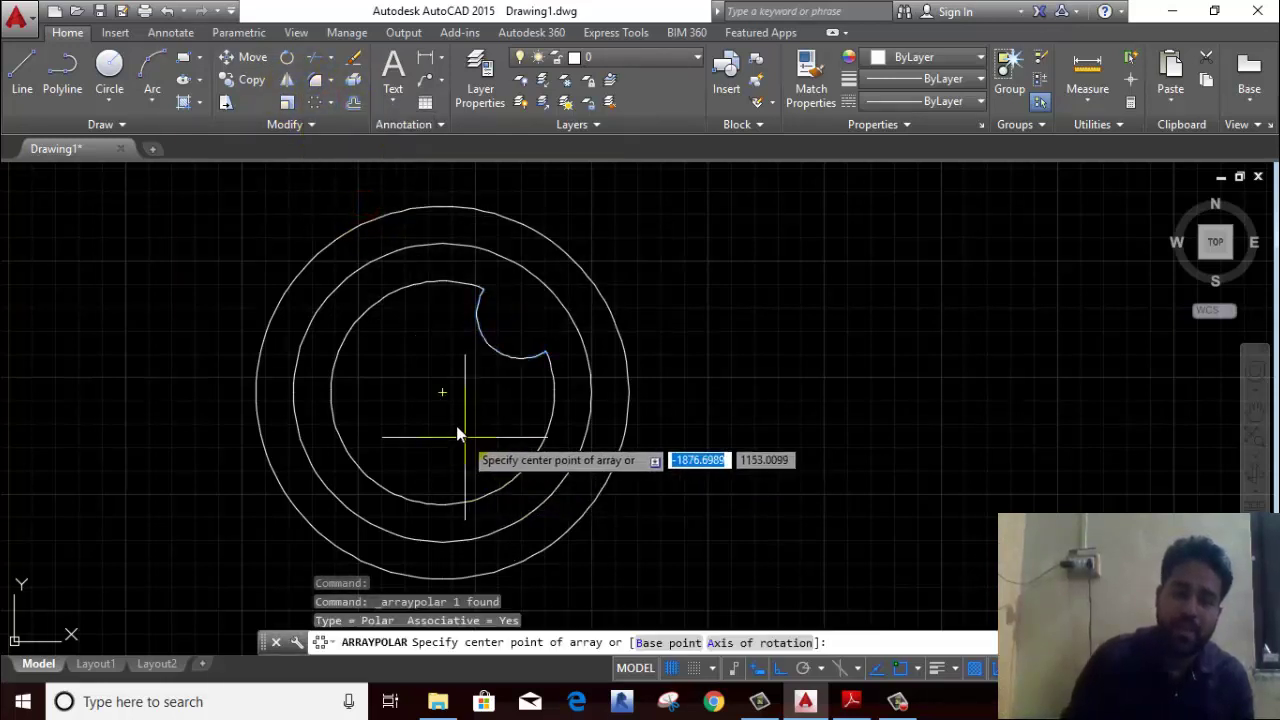
click(442, 392)
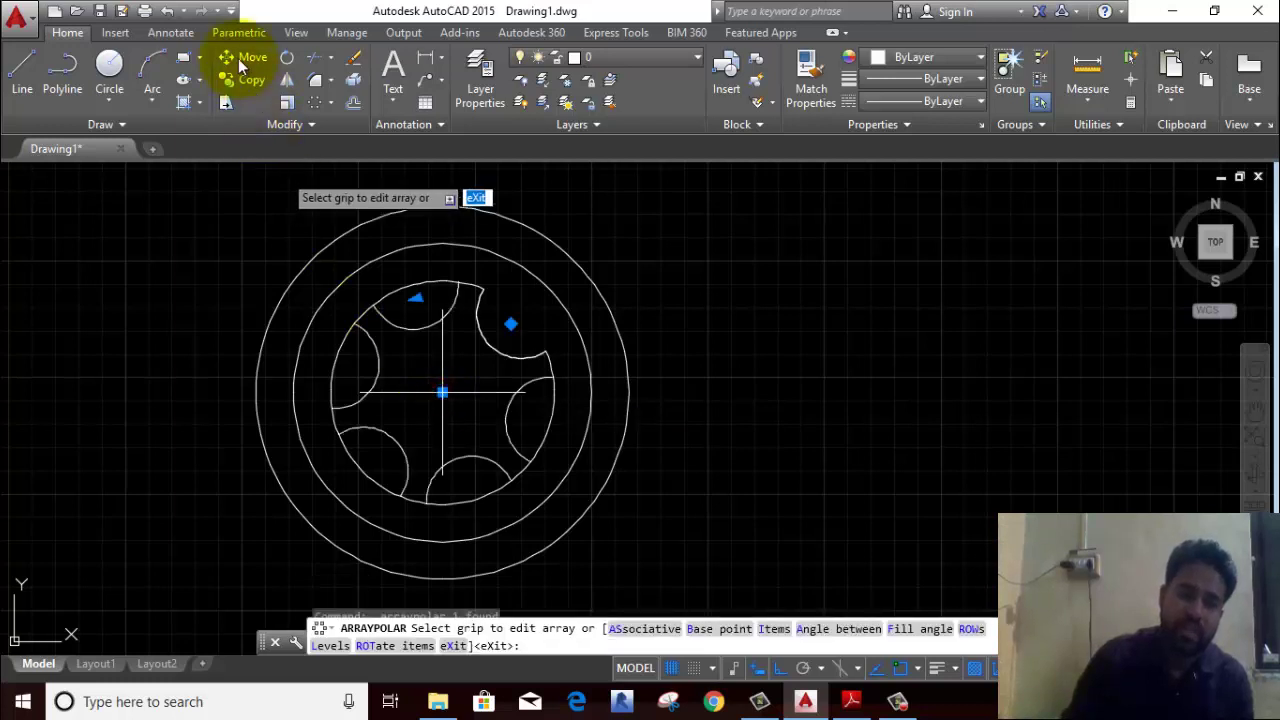
text(4)
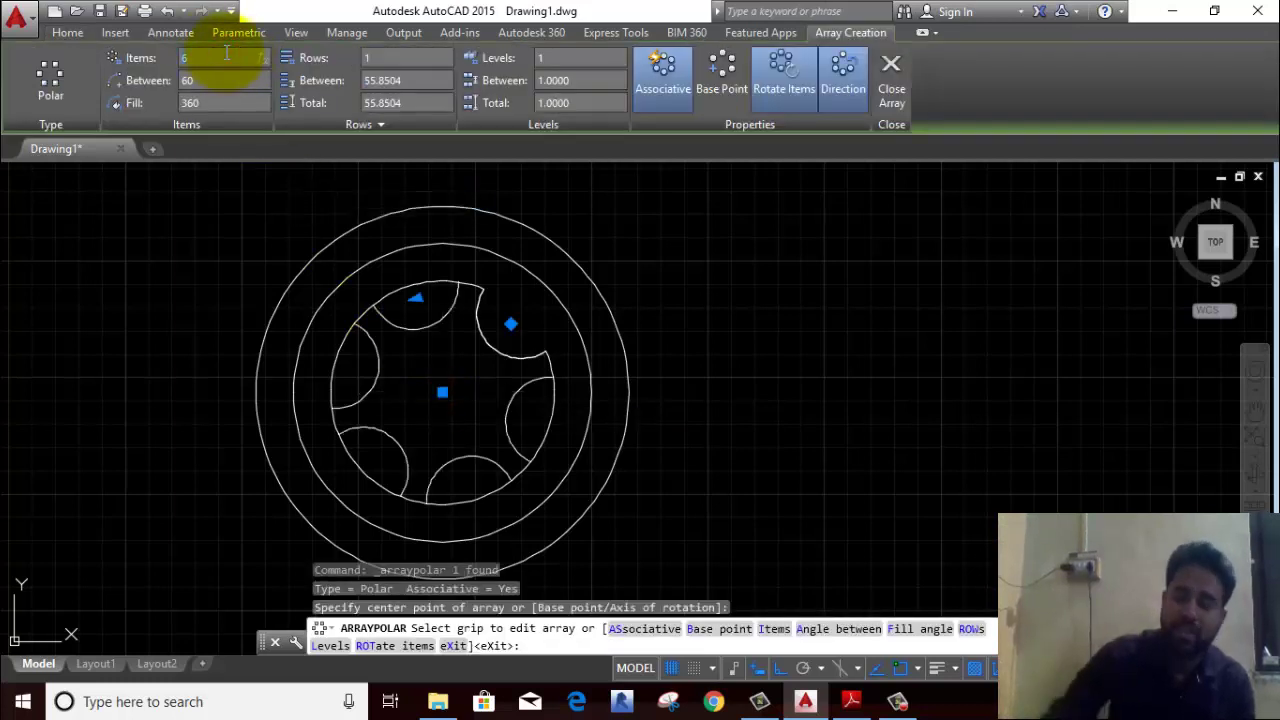
key(Return)
key(Return)
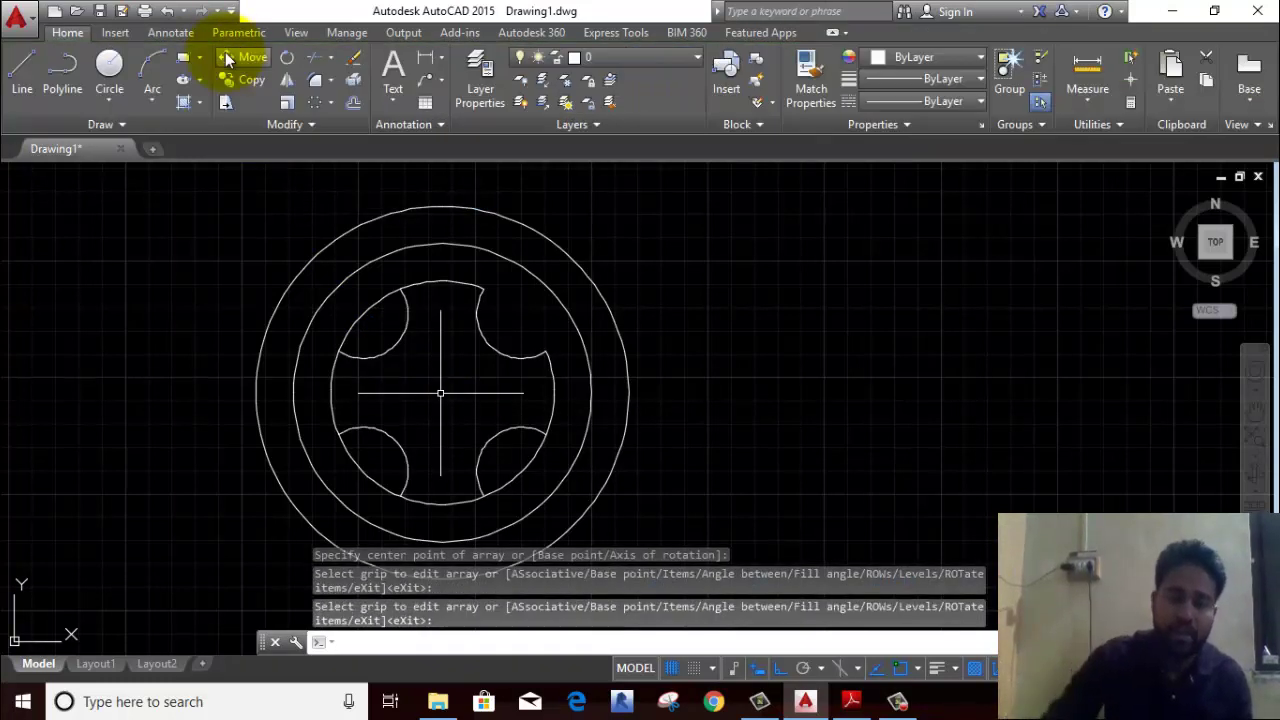
right_click(103, 304)
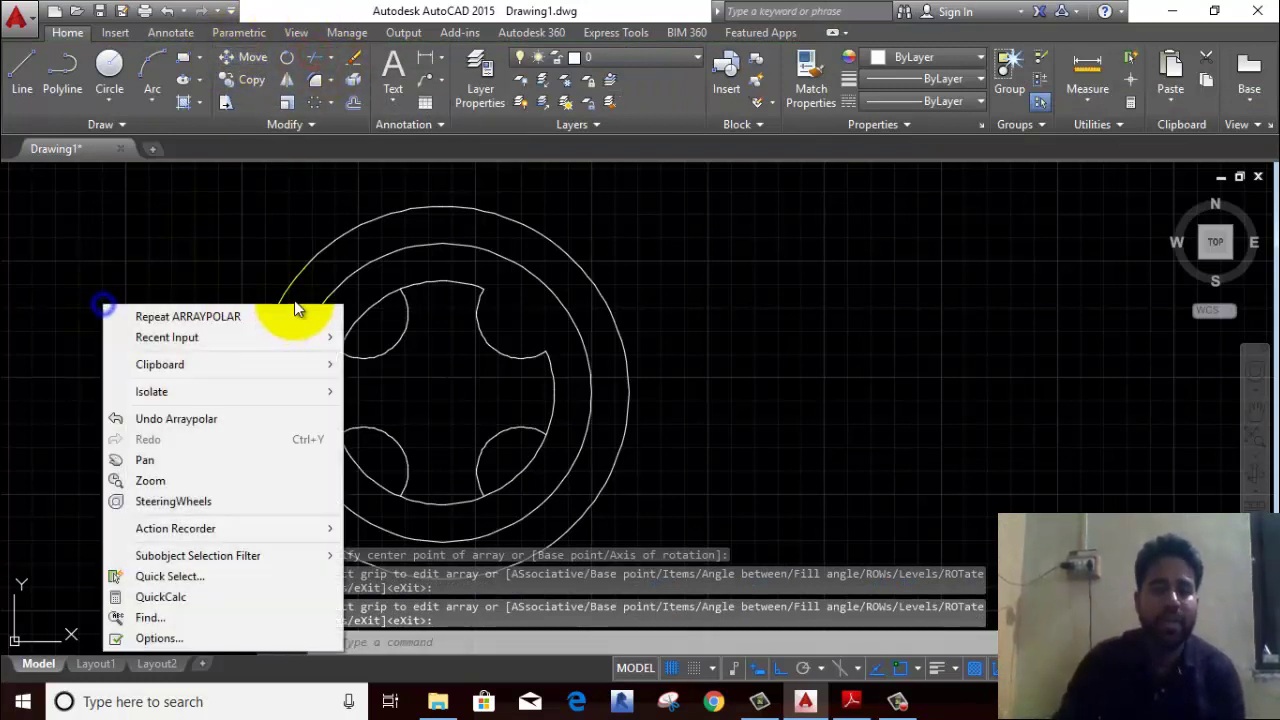
click(260, 222)
Step: Trim the leftover inner-circle segments into the cross cutout, then view the reference PDF
click(306, 56)
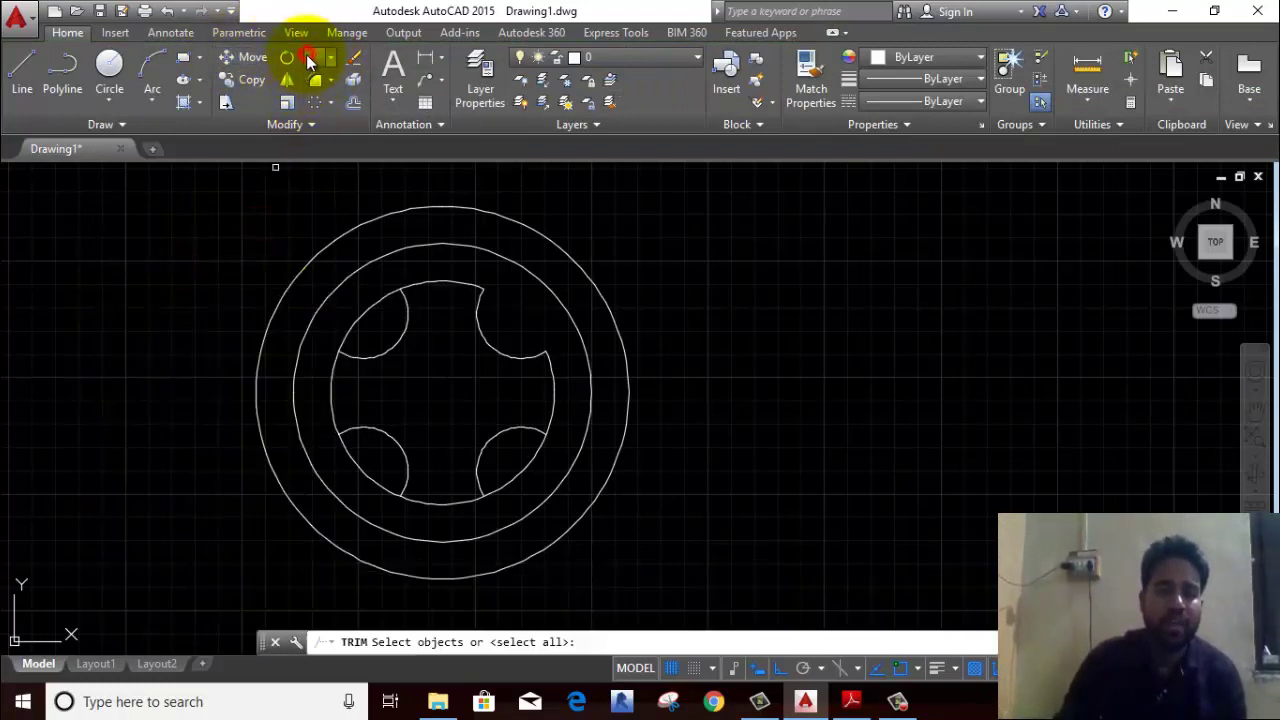
key(Return)
click(357, 322)
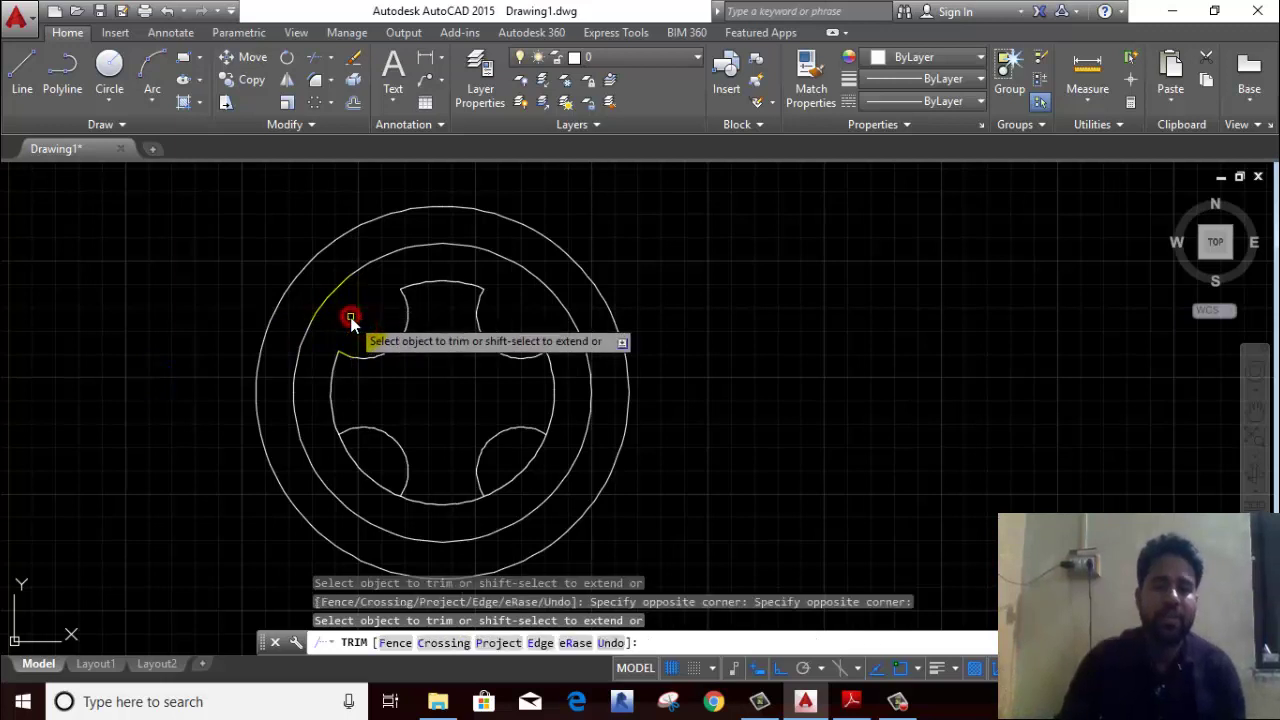
click(341, 480)
click(527, 472)
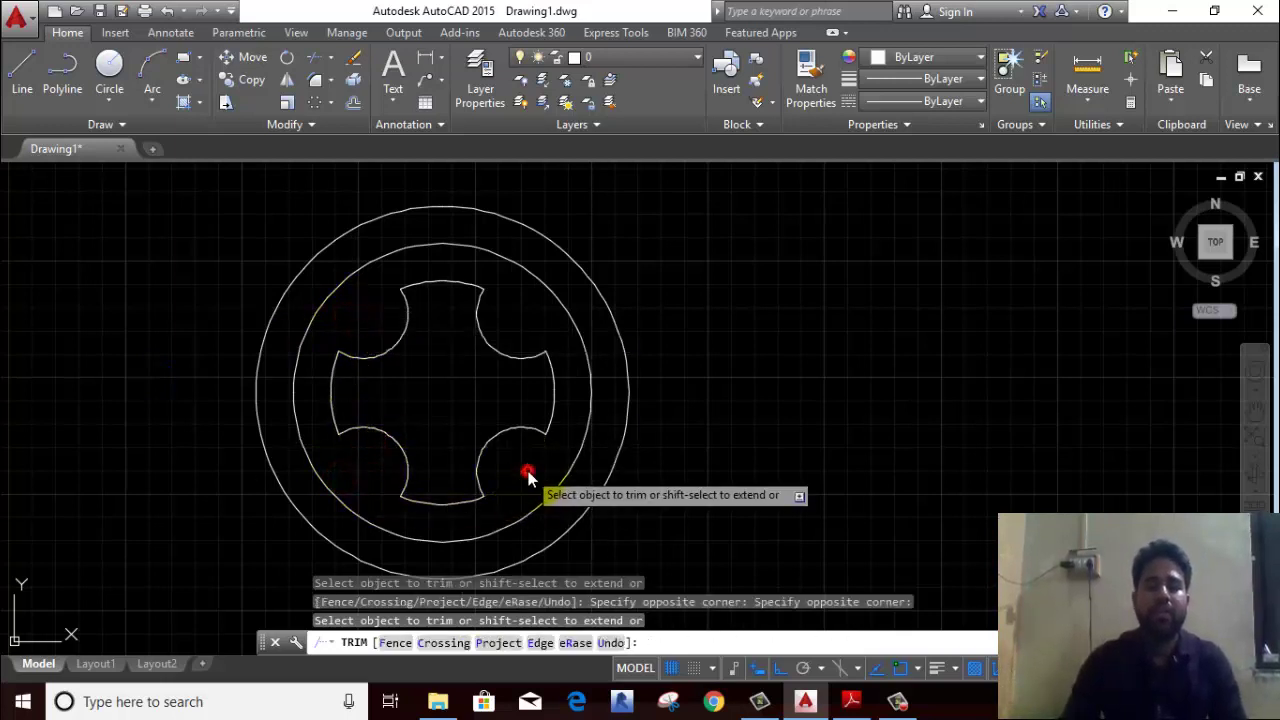
click(716, 352)
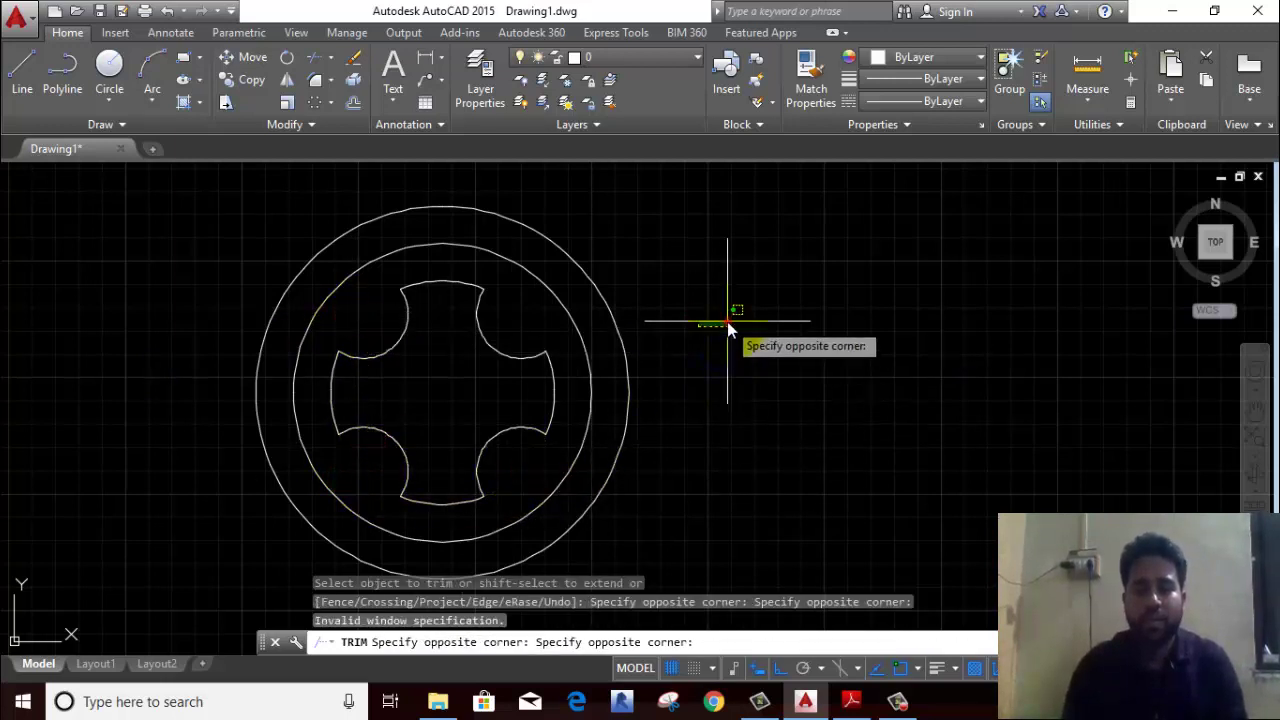
right_click(728, 322)
click(750, 354)
click(851, 702)
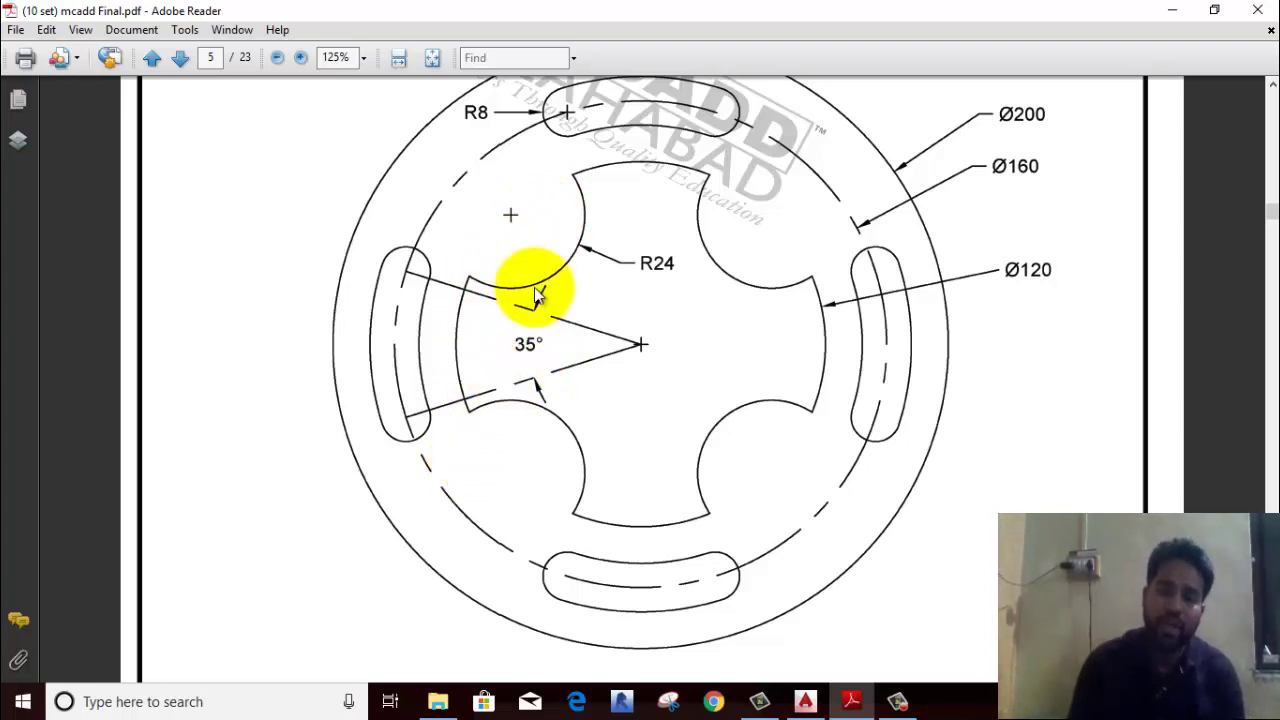
Step: Return to the AutoCAD drawing after checking the slots and 35° angle
click(803, 701)
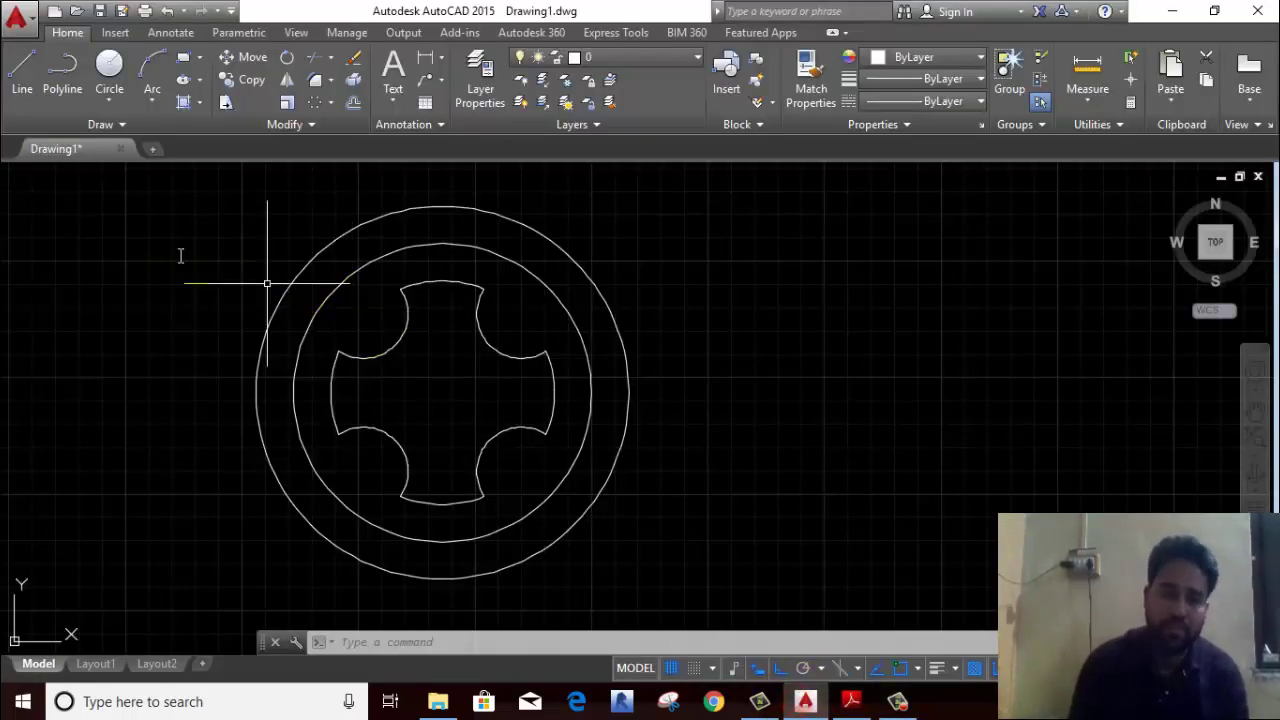
Step: Draw a 17.5° construction line through the plate centre
click(97, 127)
click(62, 147)
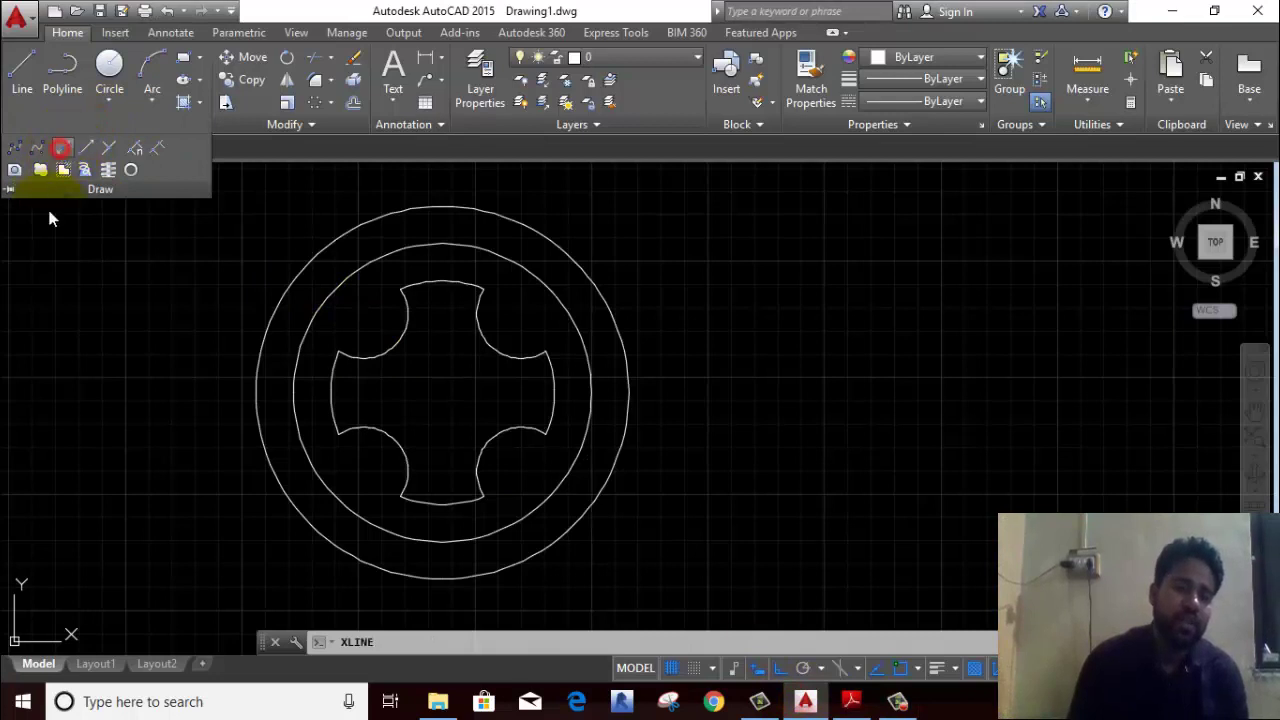
right_click(157, 305)
click(200, 443)
text(17.)
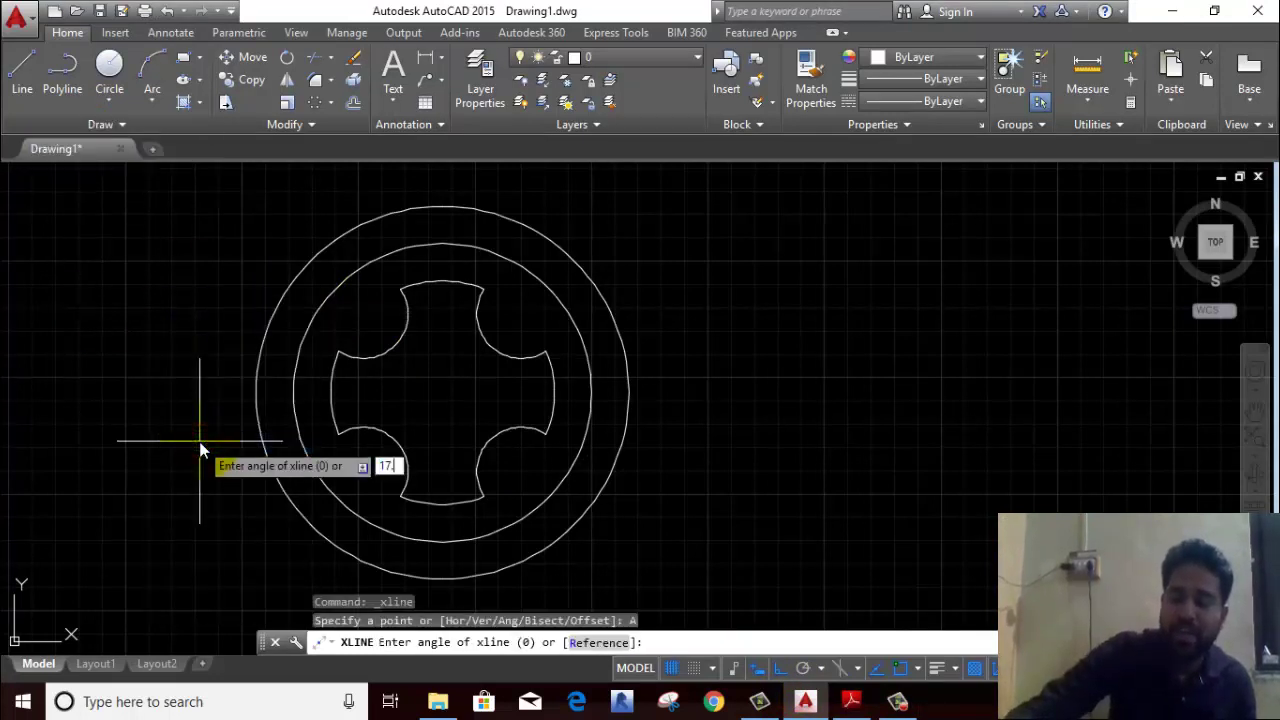
text(5)
key(Return)
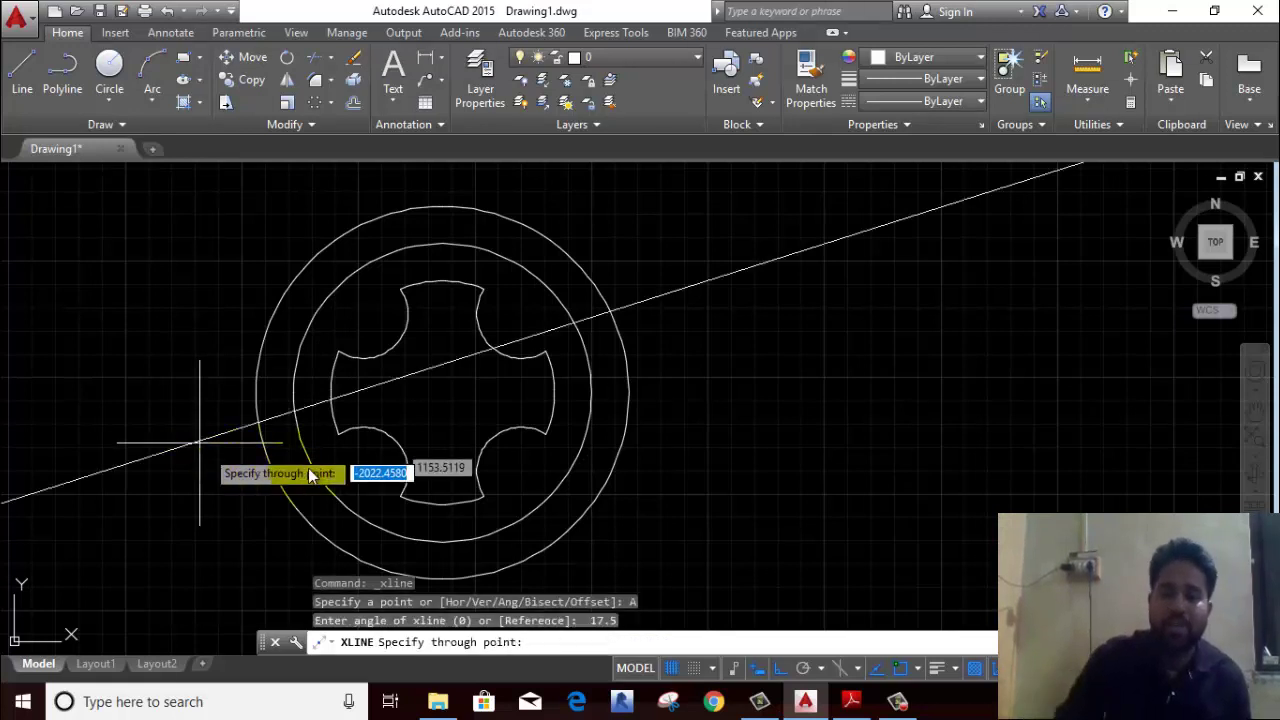
click(442, 391)
right_click(135, 321)
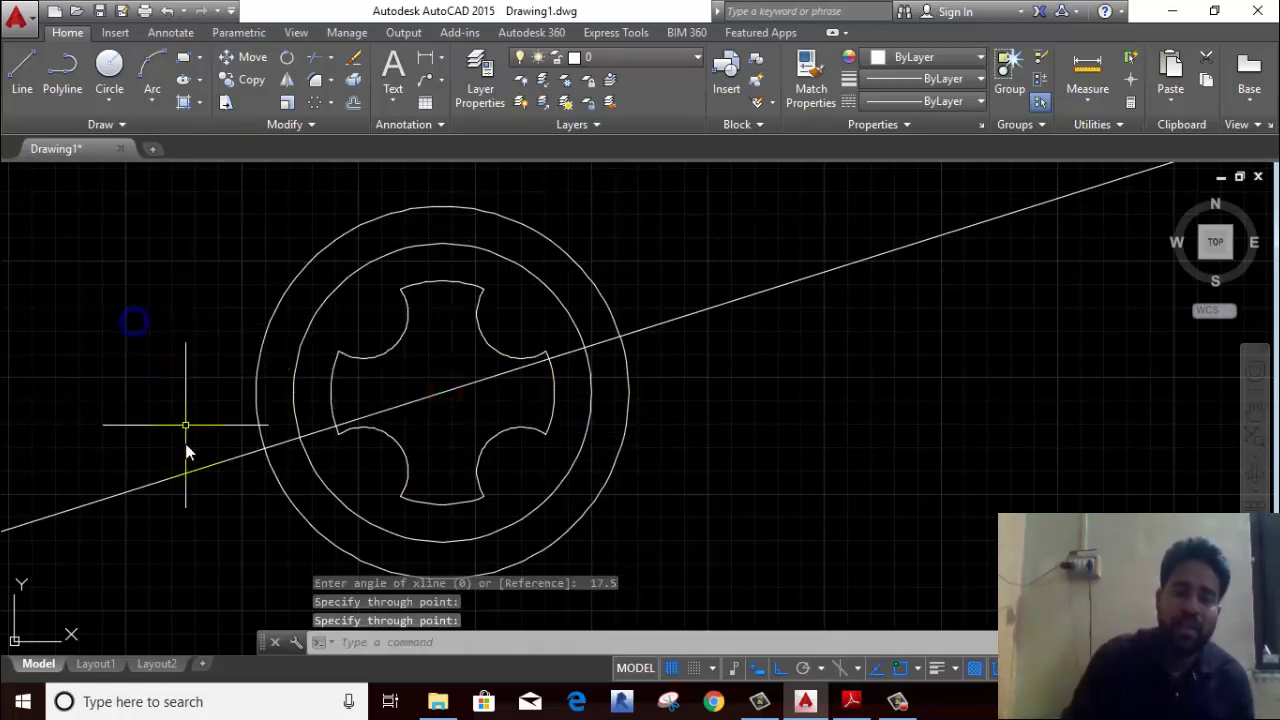
Step: Mirror the 17.5° line about the vertical centreline, keeping the original
click(179, 514)
click(123, 405)
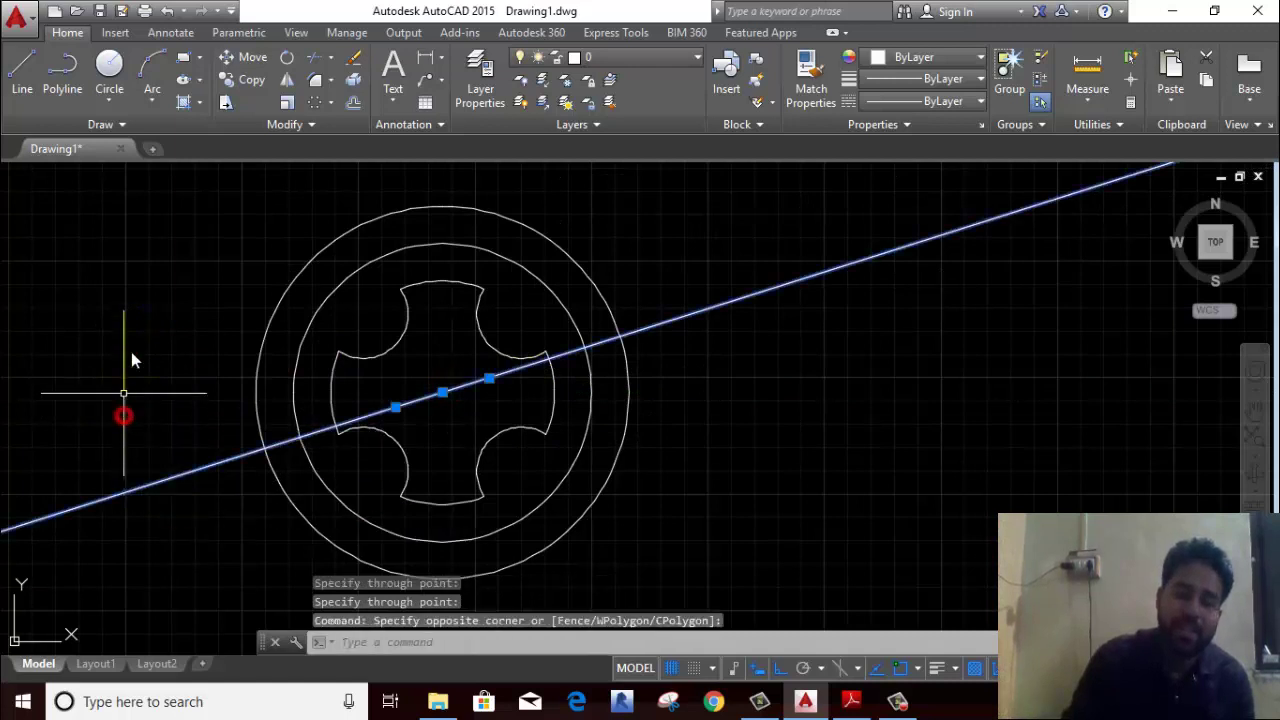
click(289, 79)
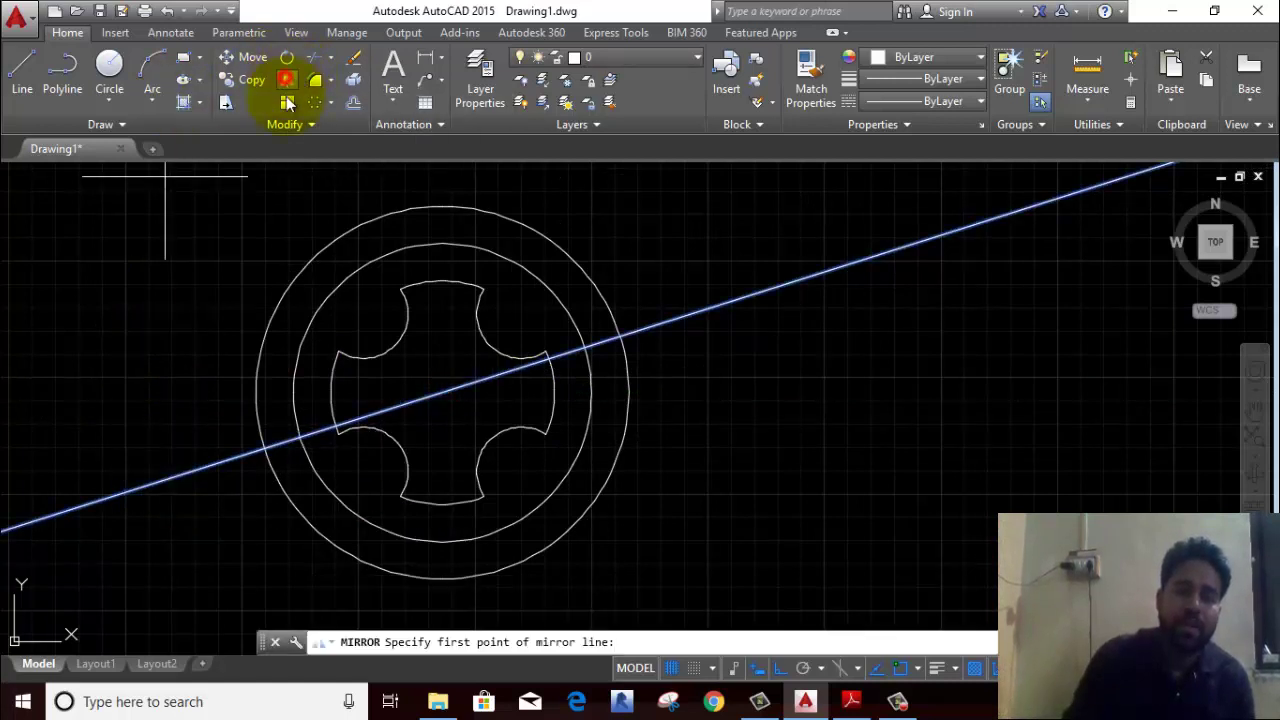
click(446, 210)
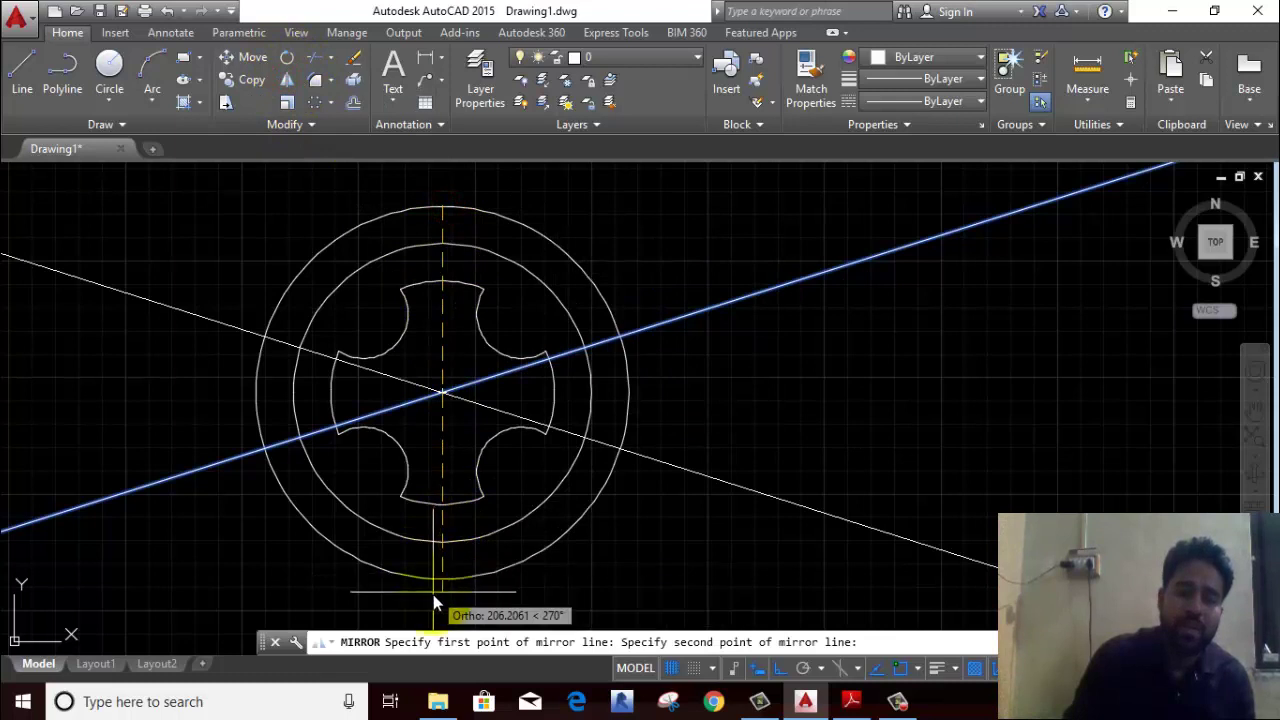
click(433, 594)
key(Return)
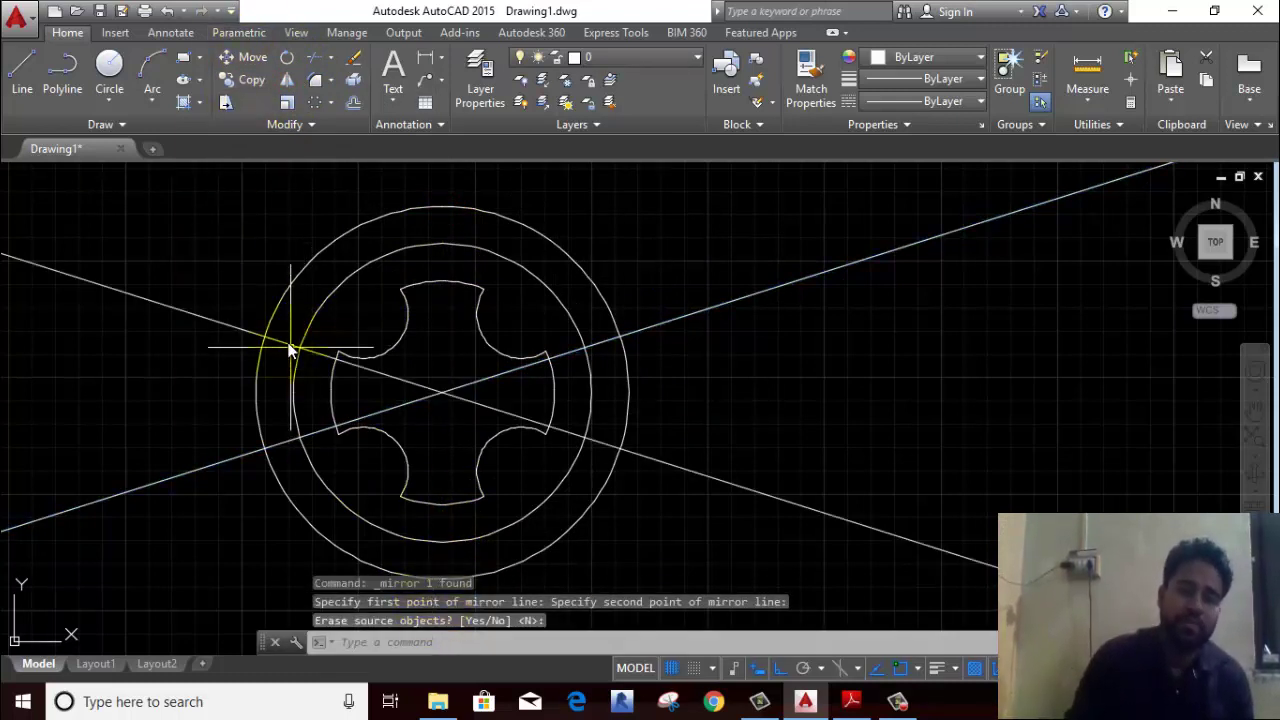
click(108, 62)
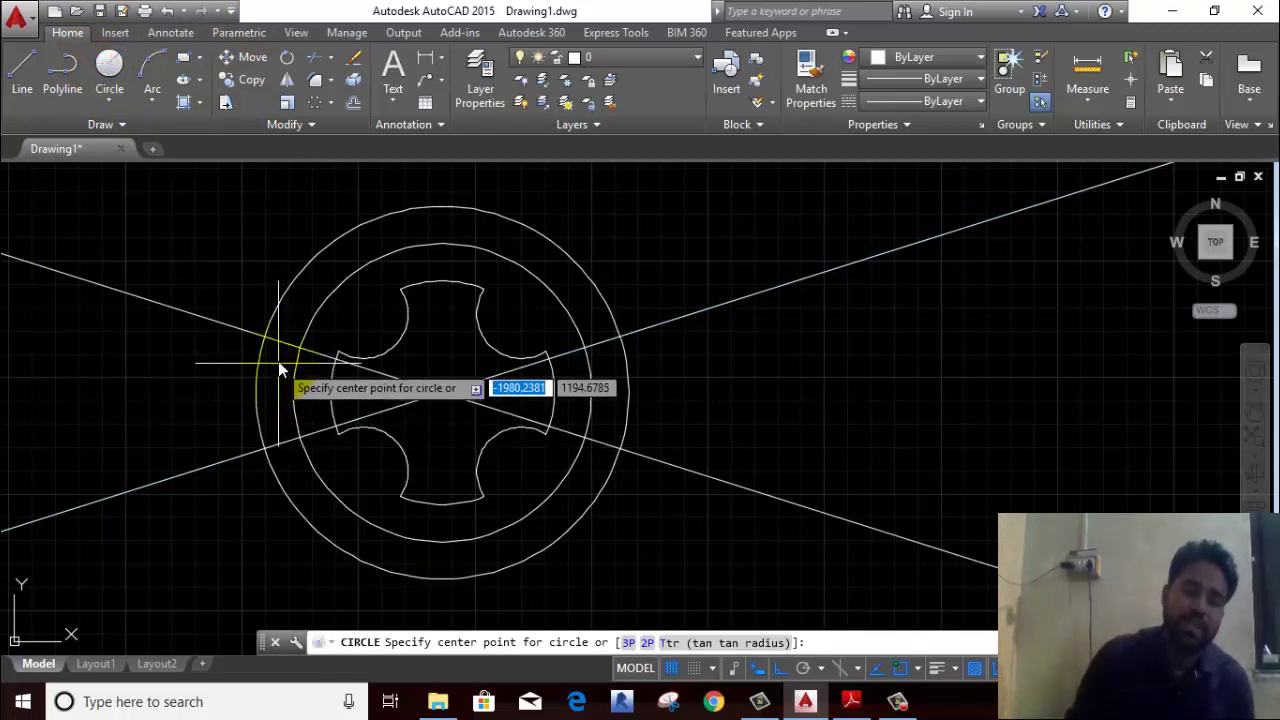
Step: Draw radius 8 circles at the upper-left and lower-left xline crossings of the radius-80 circle
scroll(280, 362, up, 2)
click(312, 339)
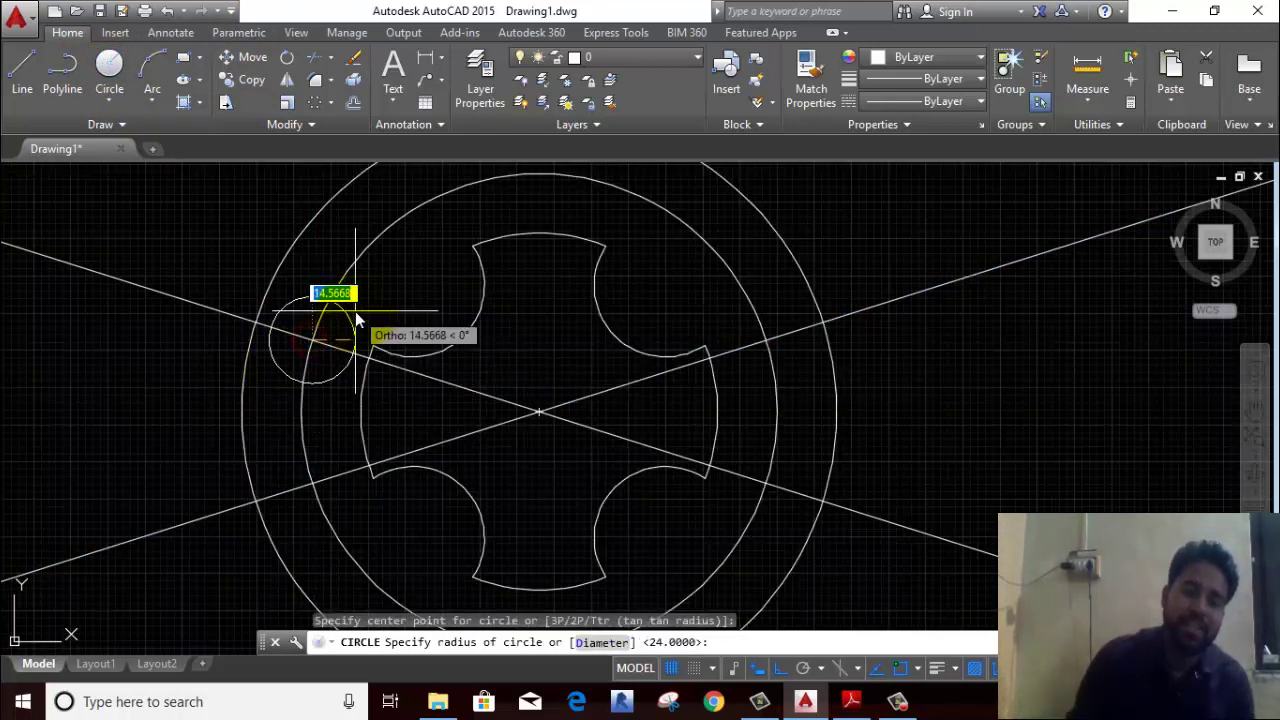
text(8)
key(Return)
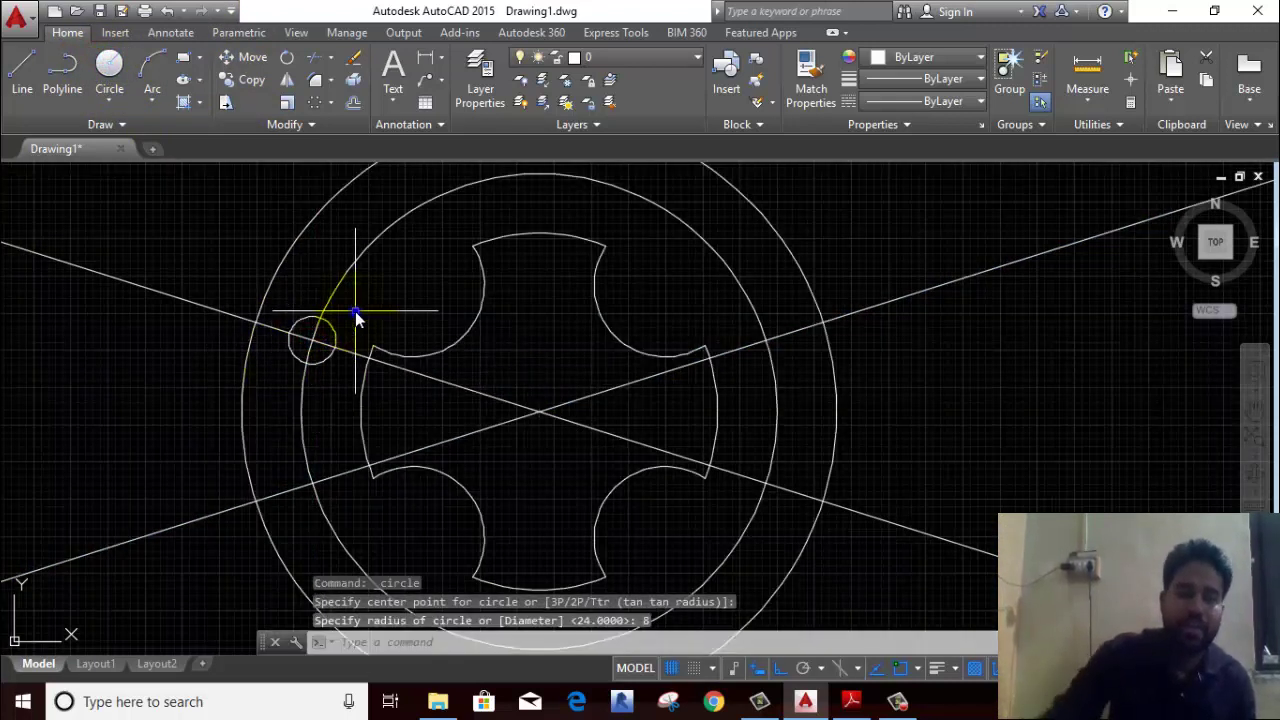
right_click(355, 313)
click(373, 324)
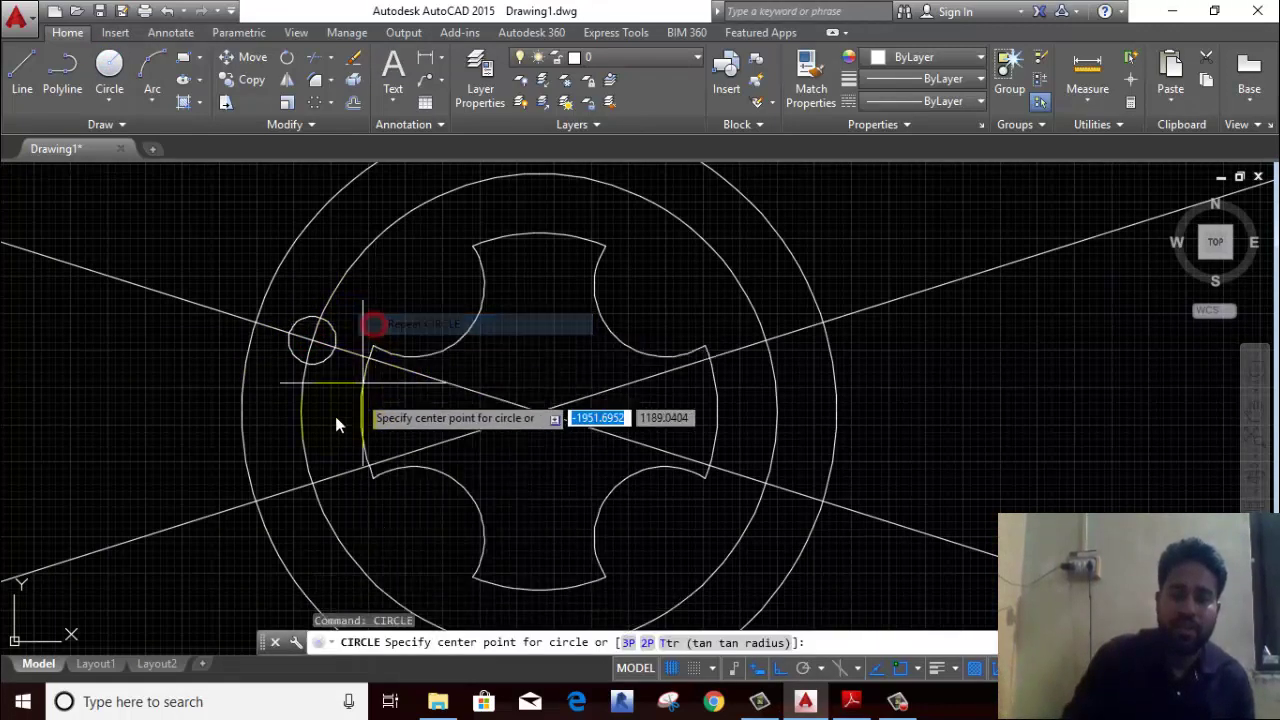
click(313, 486)
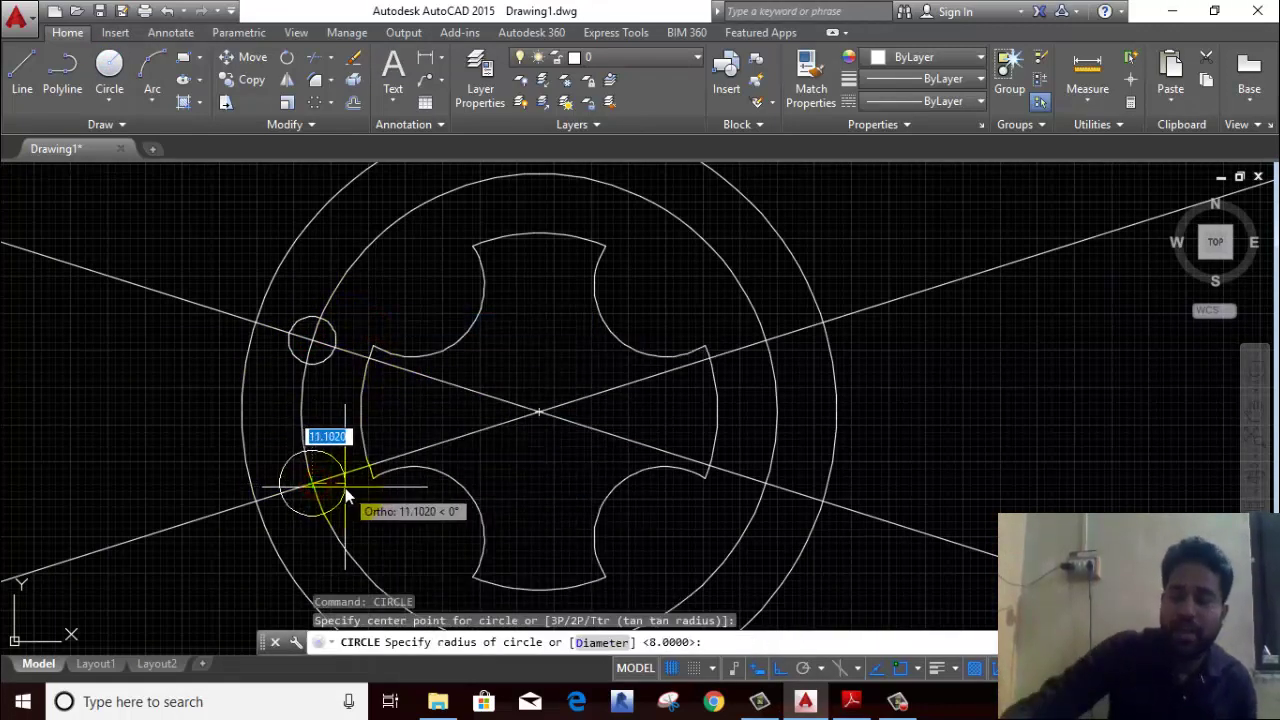
text(8)
key(Return)
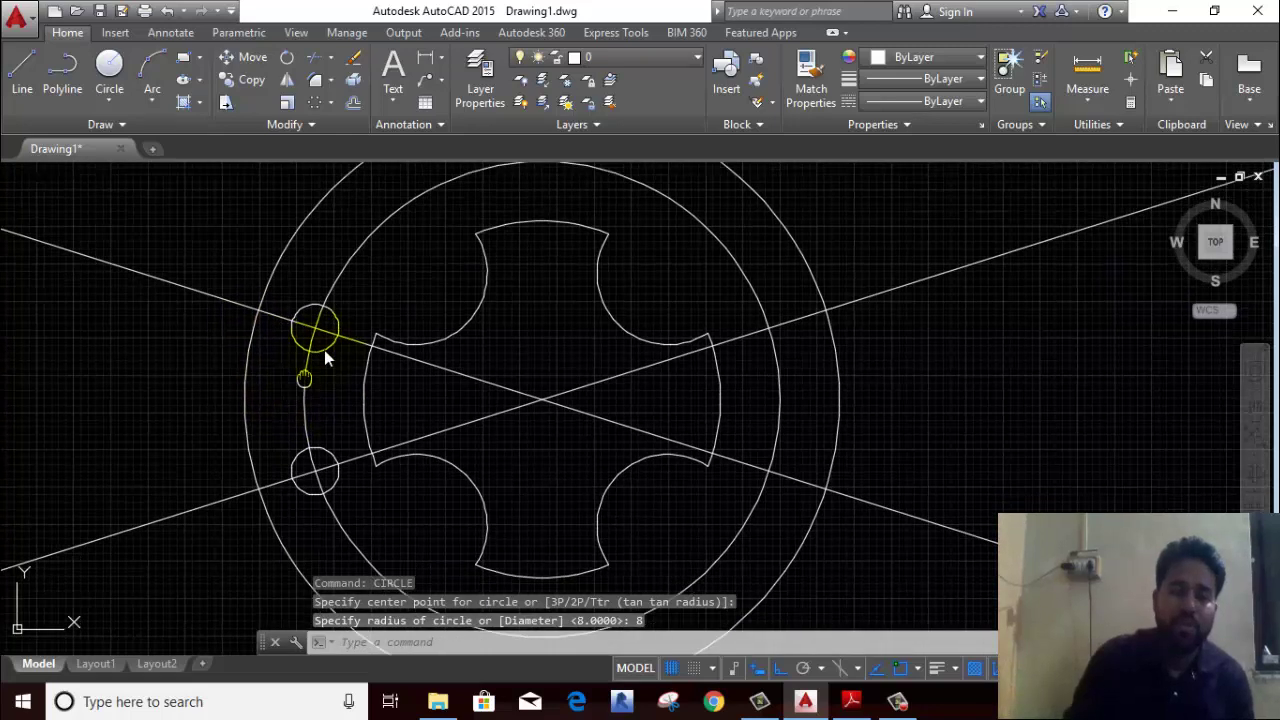
middle_drag(254, 341, 328, 395)
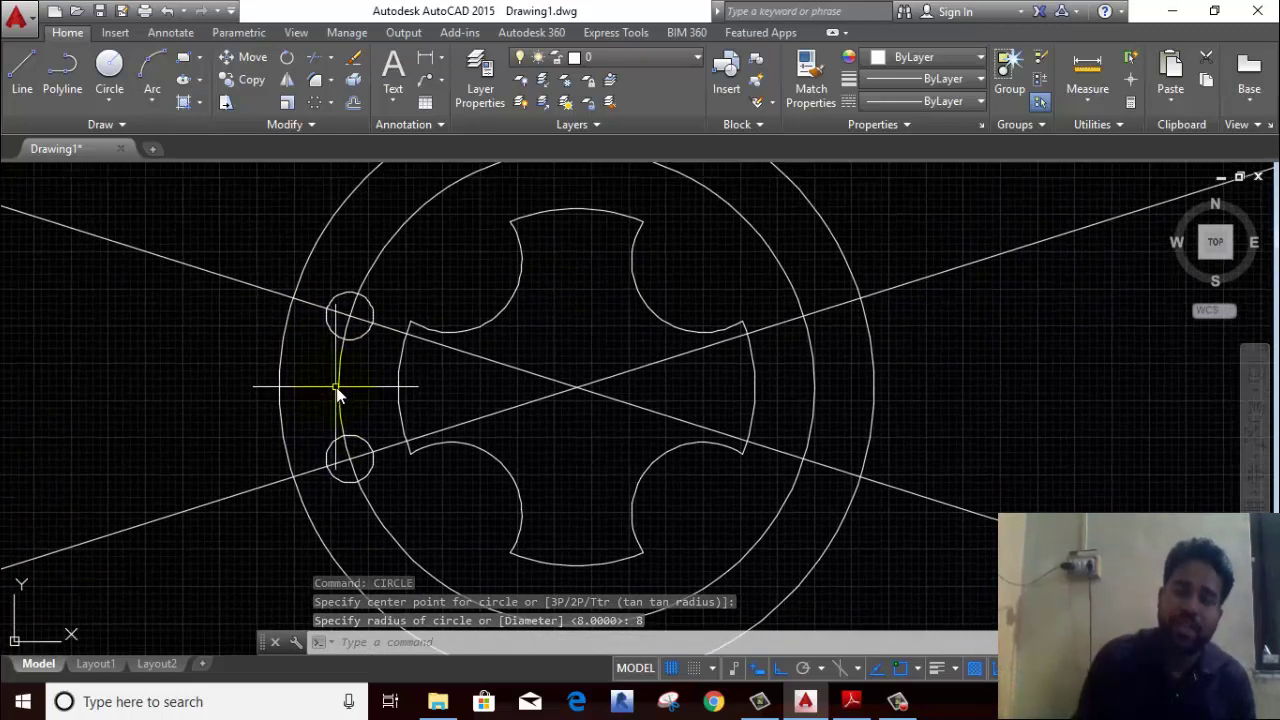
click(333, 102)
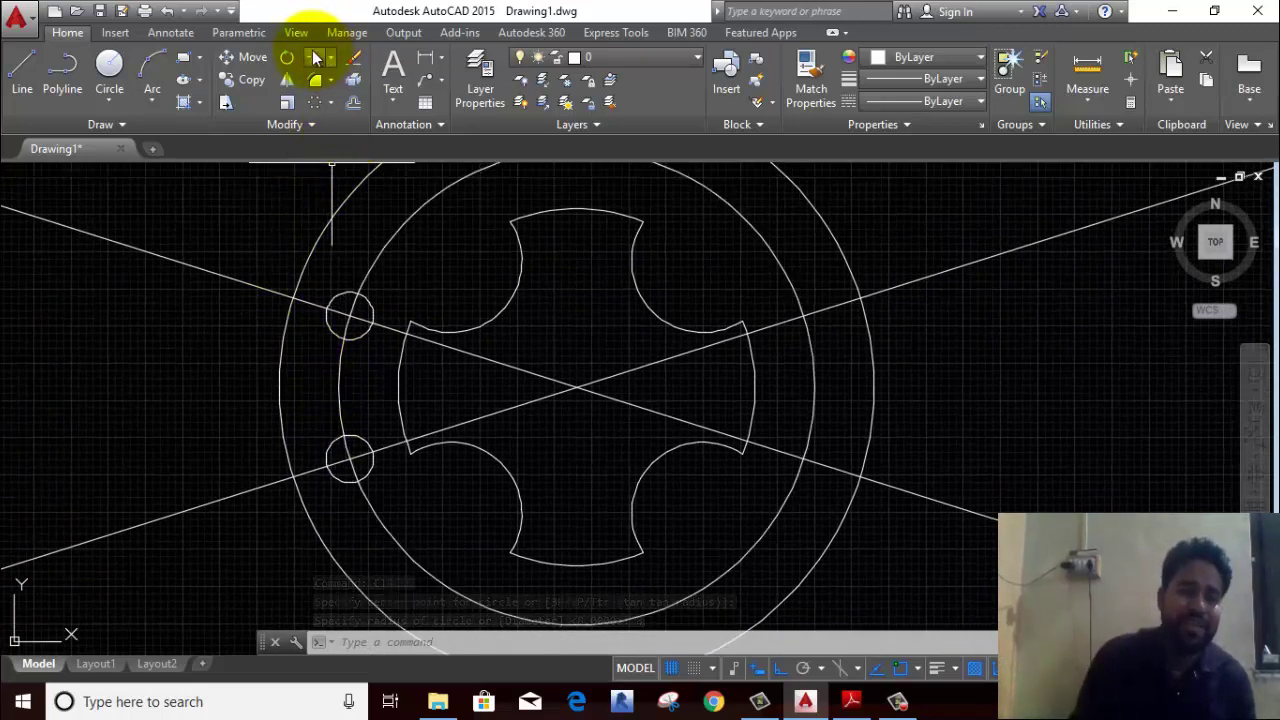
Step: Trim the construction lines and the arcs beside the two R8 circles
click(314, 57)
click(231, 207)
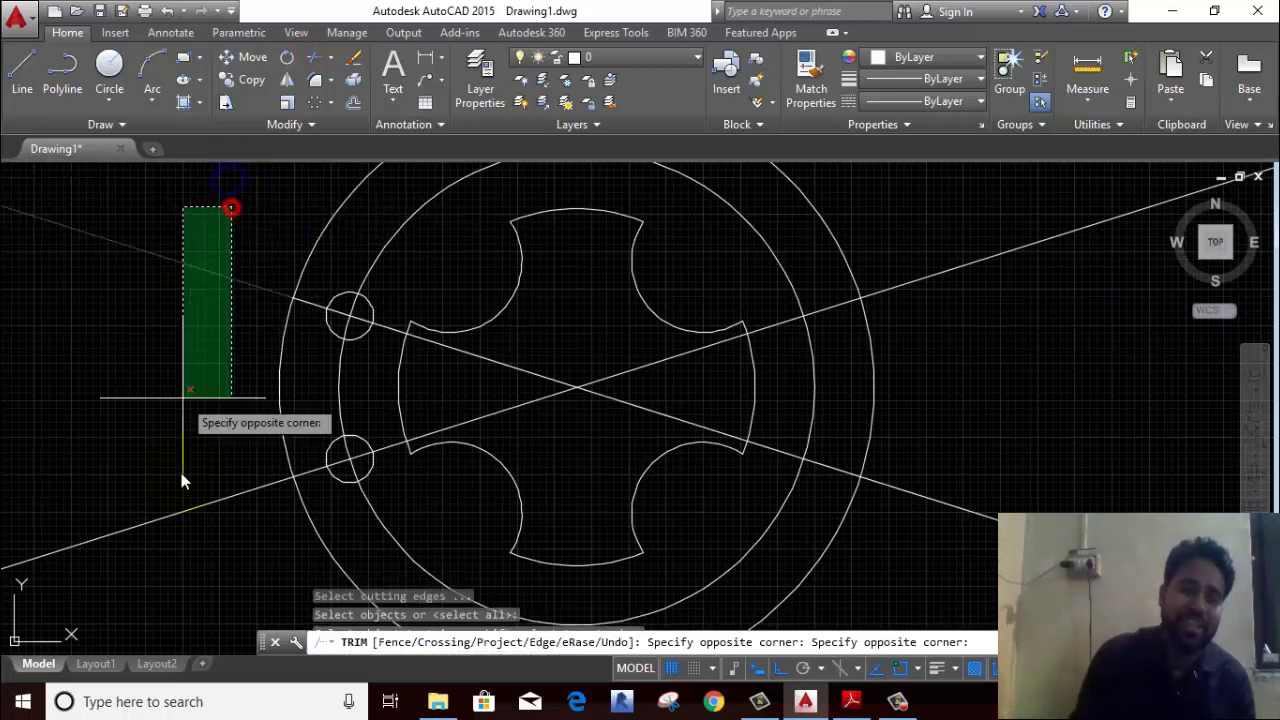
click(141, 573)
click(307, 303)
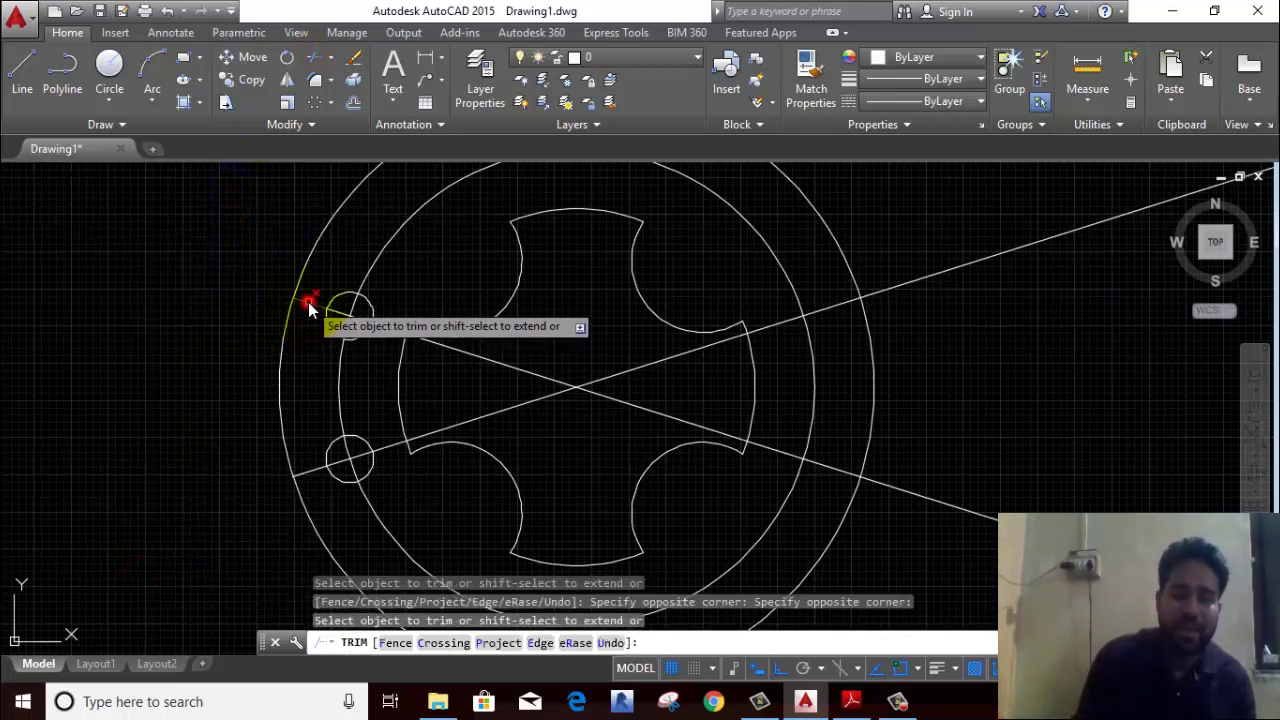
click(309, 471)
scroll(309, 471, down, 4)
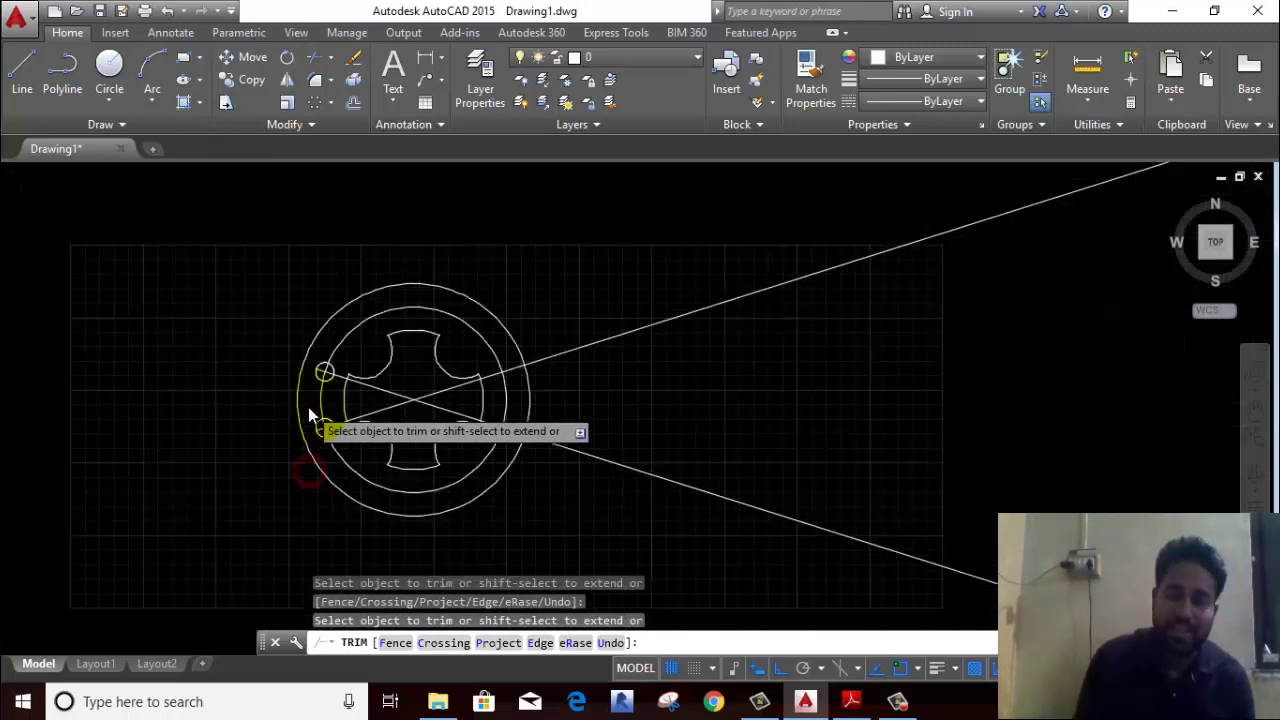
click(690, 540)
click(614, 267)
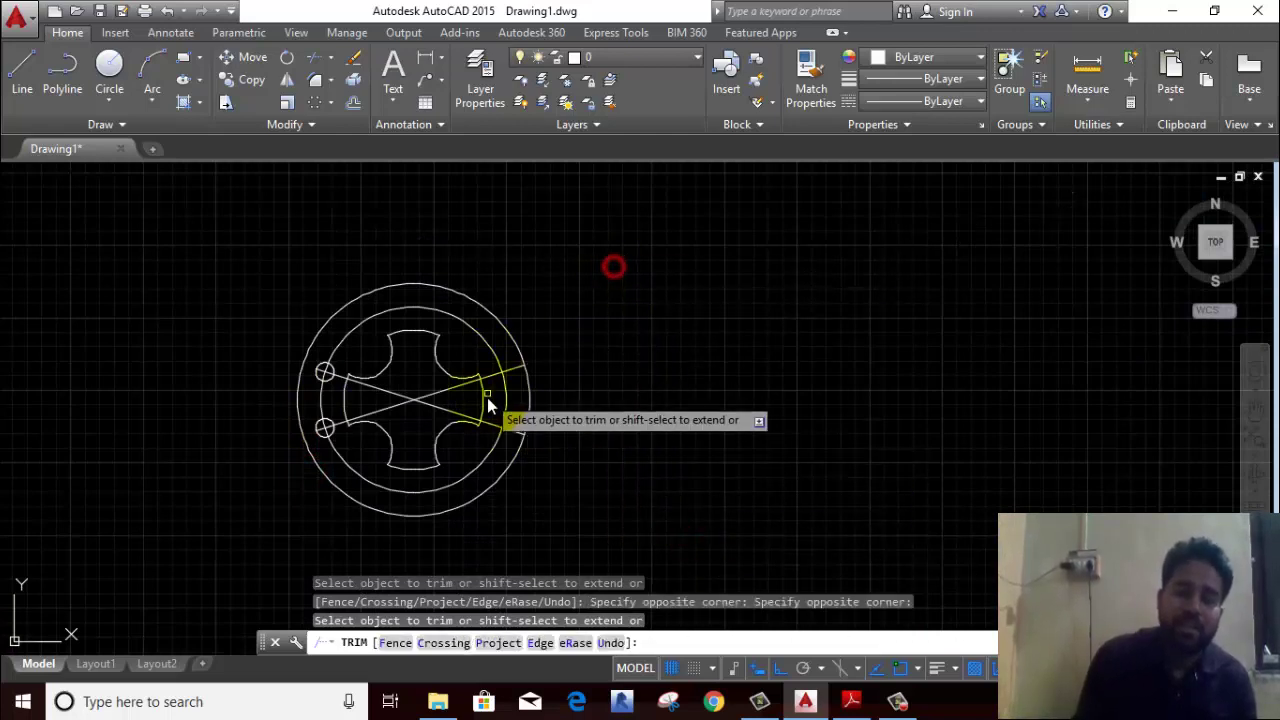
scroll(487, 400, up, 4)
Step: Trim the upper and lower diagonals into a wedge meeting at the plate centre
click(527, 346)
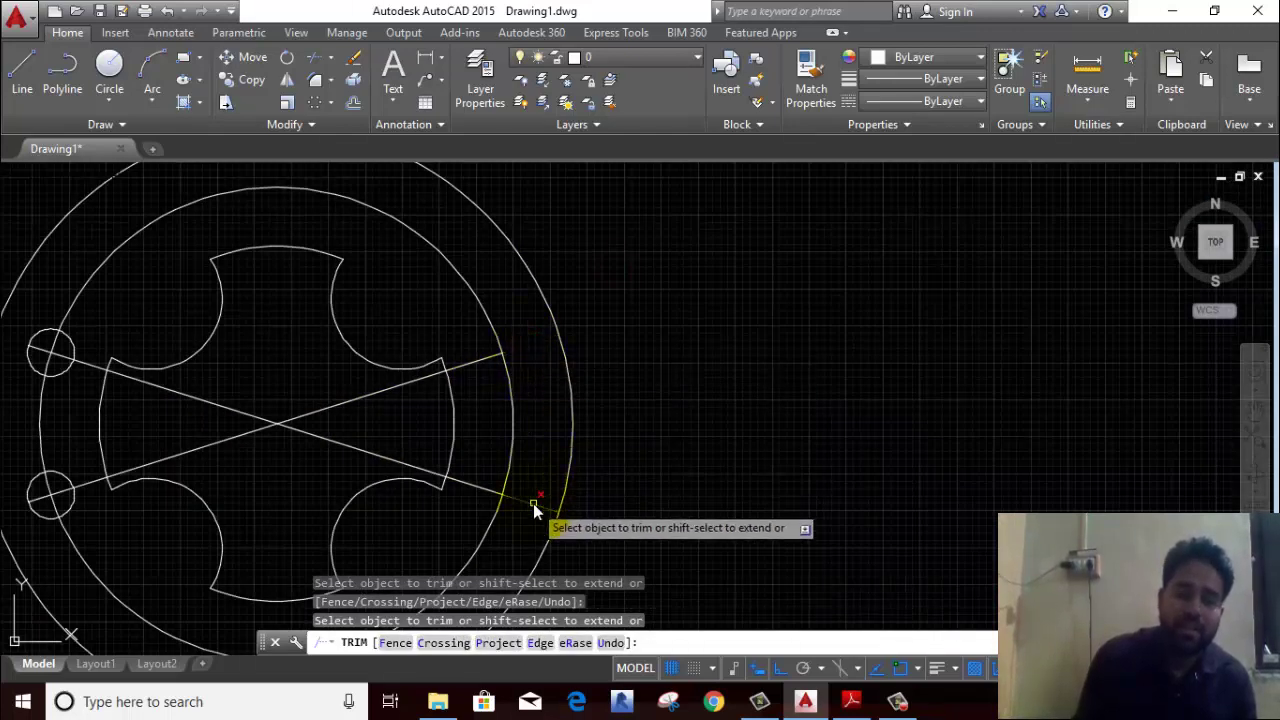
click(478, 478)
click(471, 509)
click(474, 342)
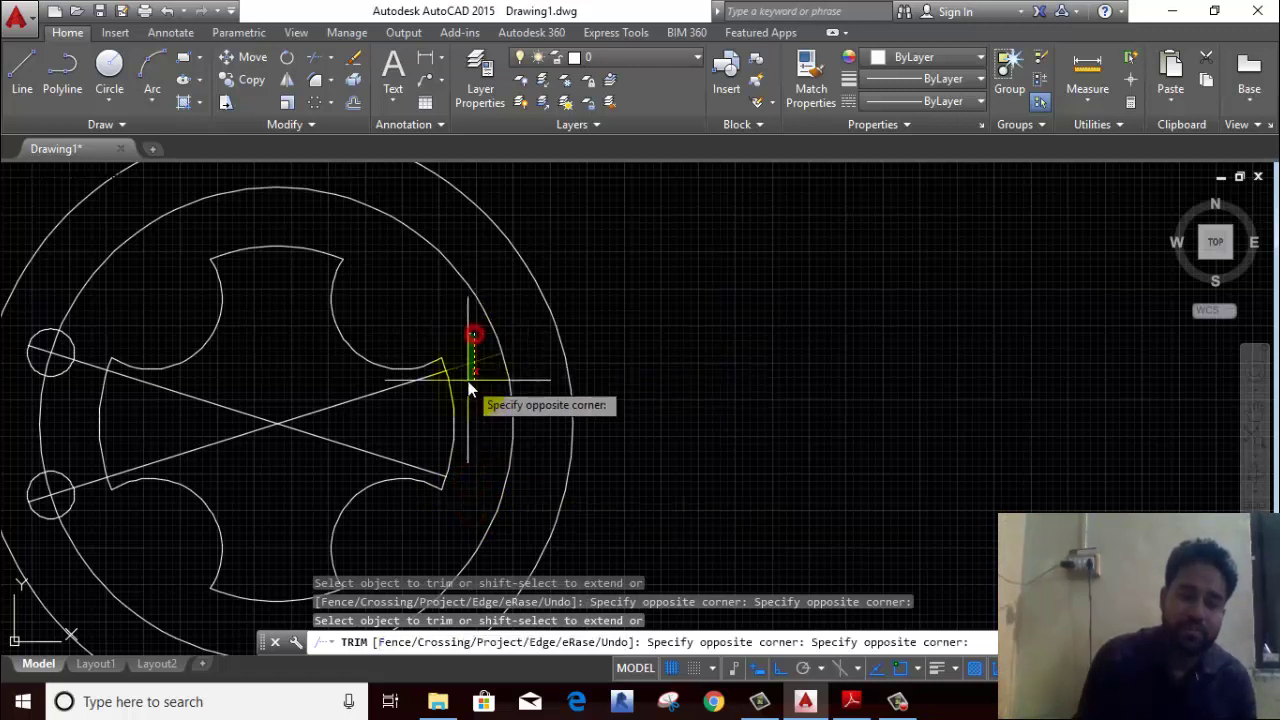
click(477, 377)
click(312, 384)
click(310, 478)
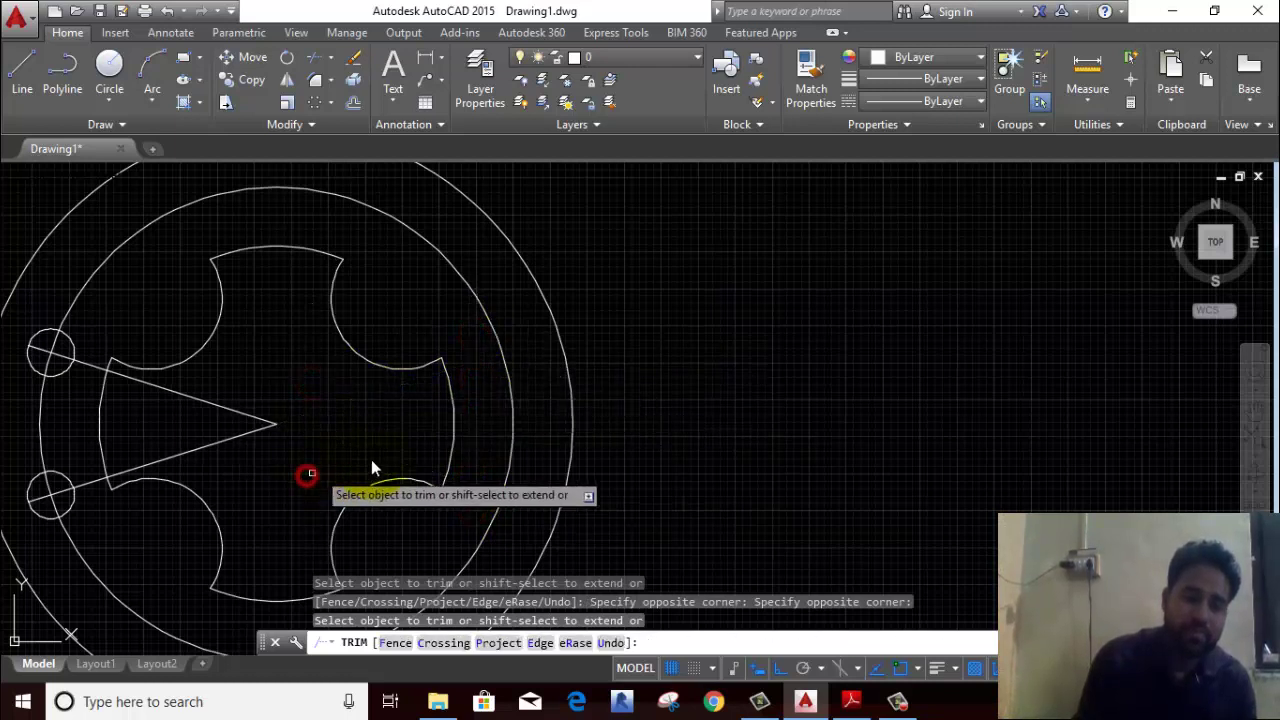
scroll(403, 434, down, 2)
right_click(532, 267)
click(560, 298)
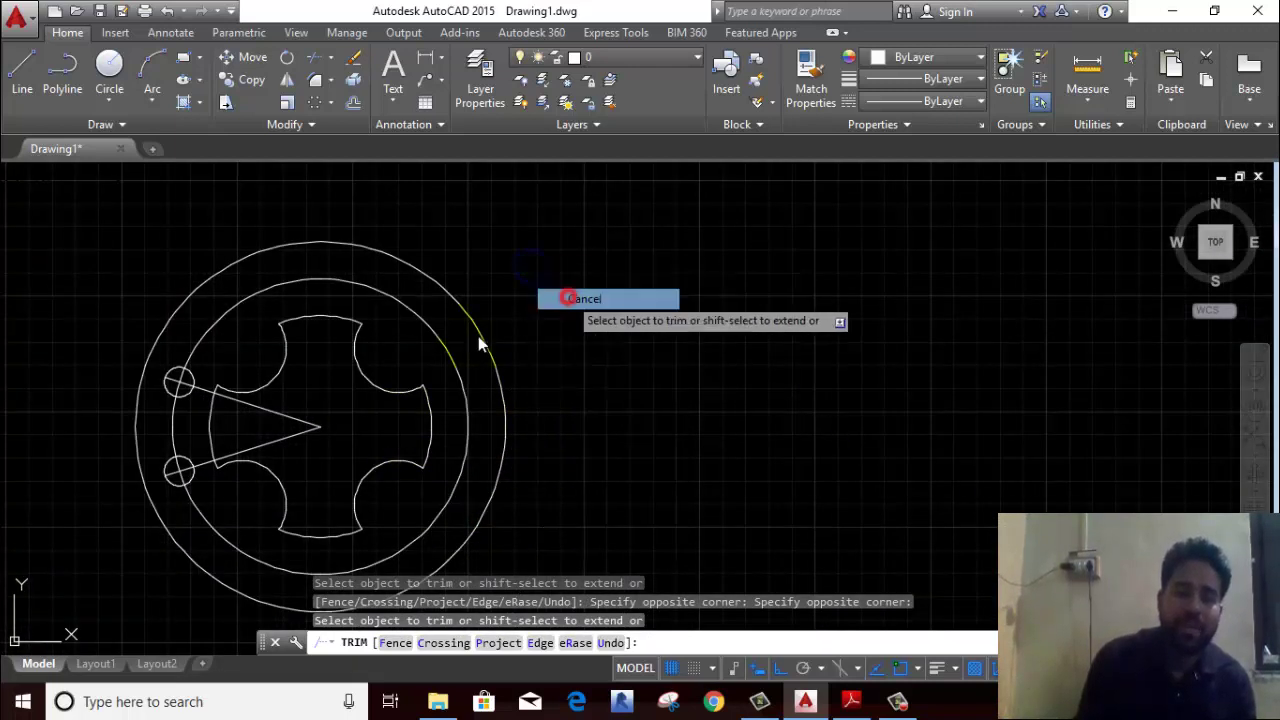
Step: Select the radius-80 middle circle
scroll(355, 403, up, 1)
scroll(404, 408, up, 1)
click(420, 410)
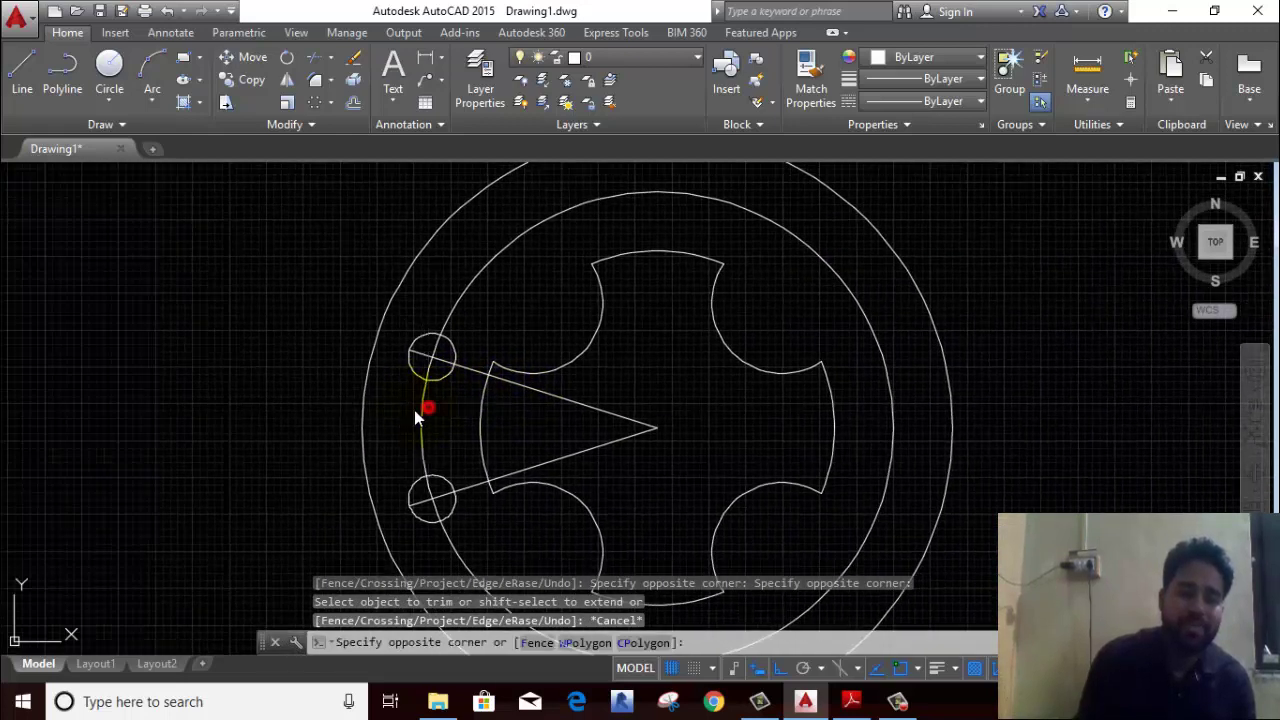
click(406, 412)
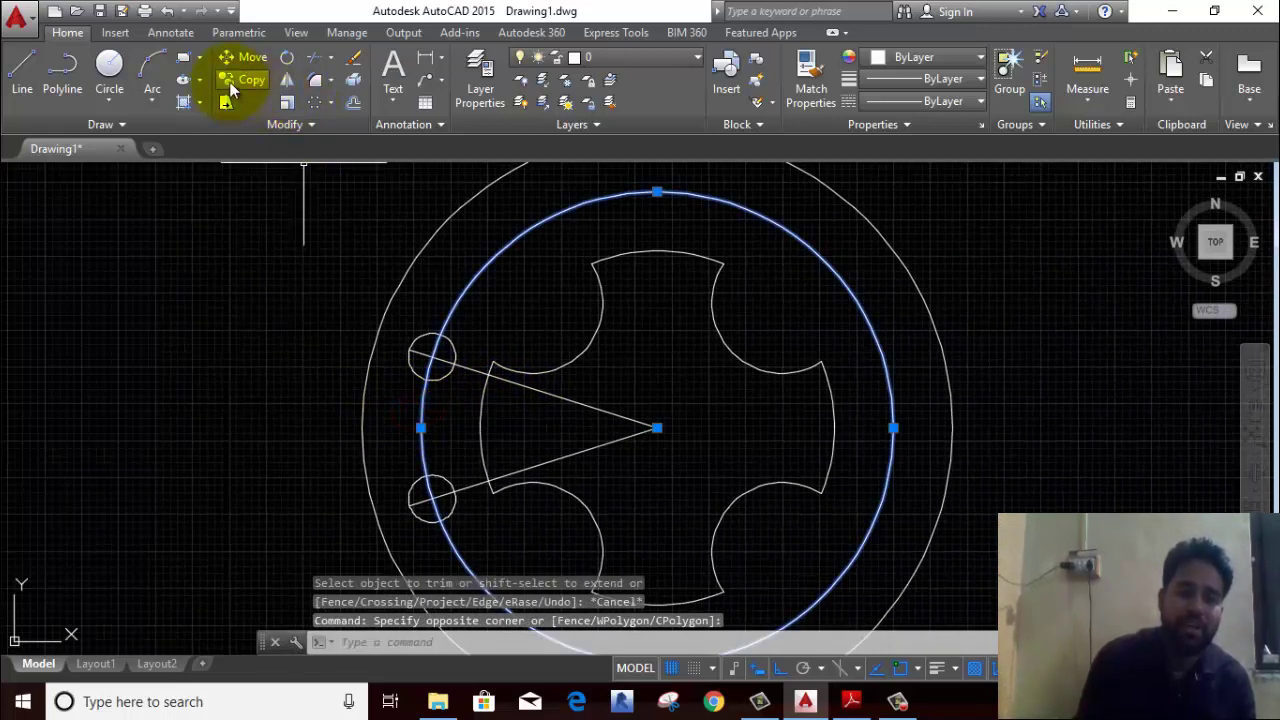
Step: Offset the middle circle by 8 to both sides
click(352, 103)
click(447, 426)
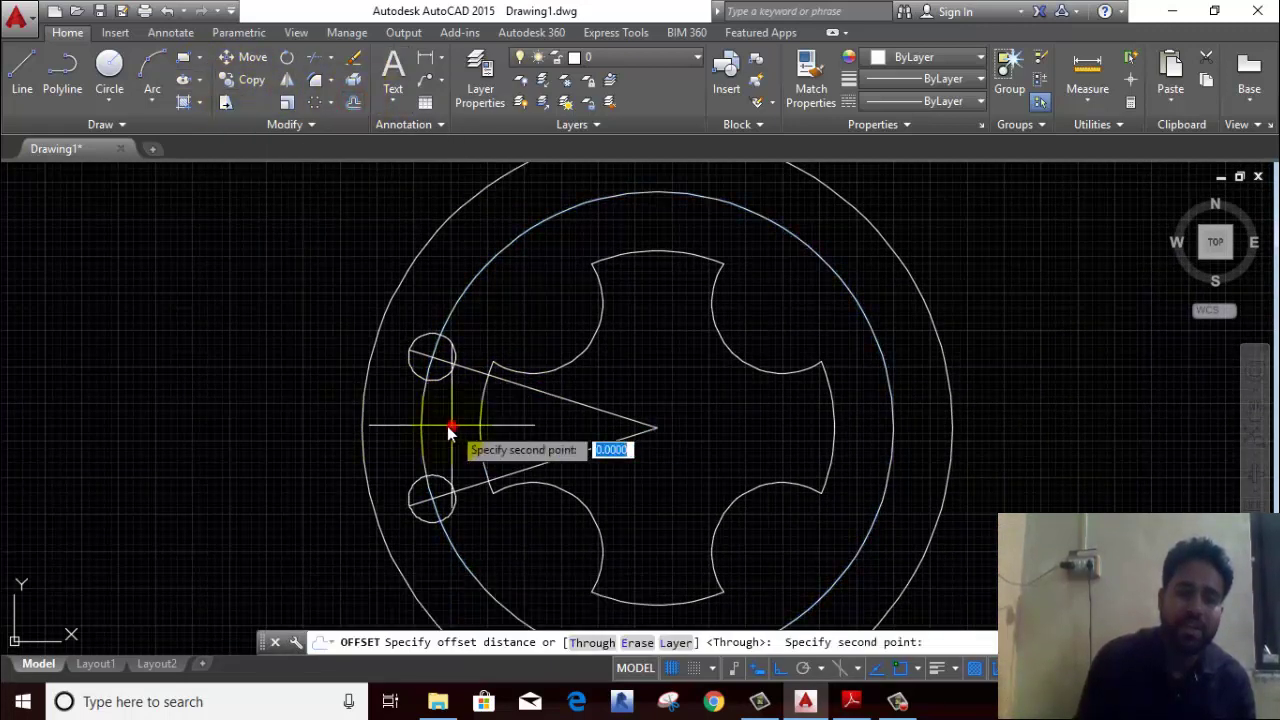
text(8)
key(Return)
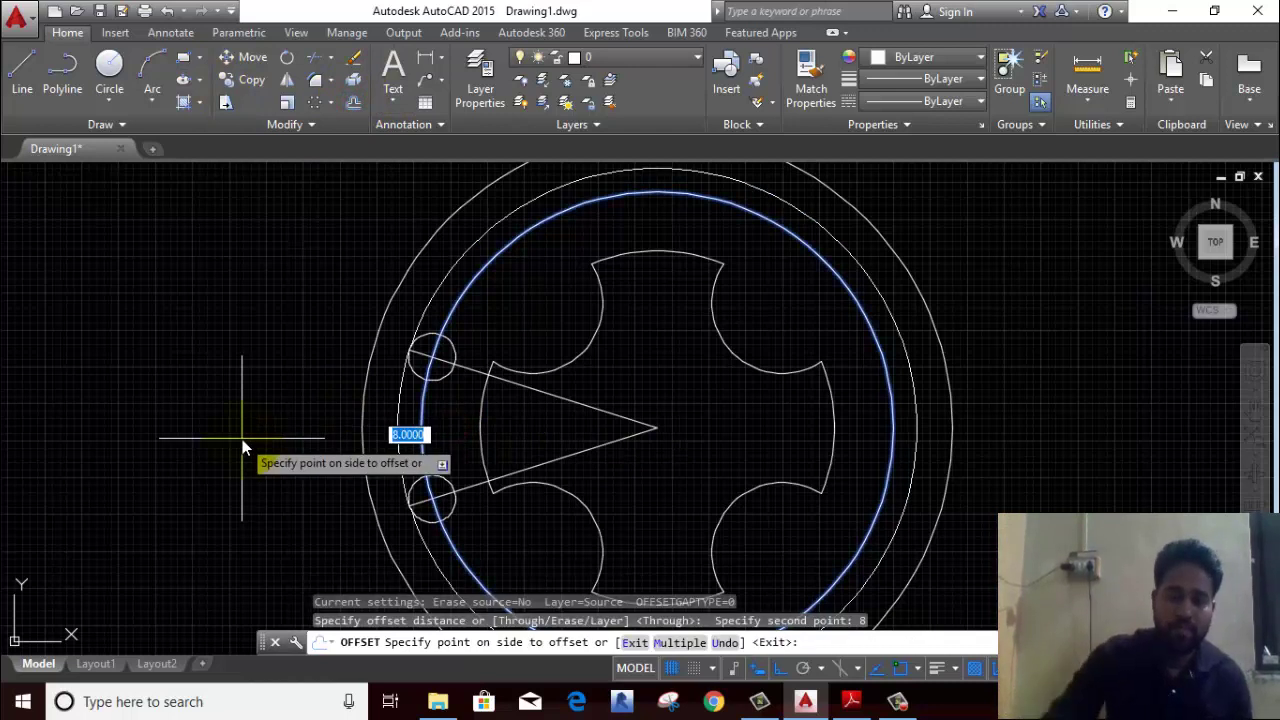
click(242, 439)
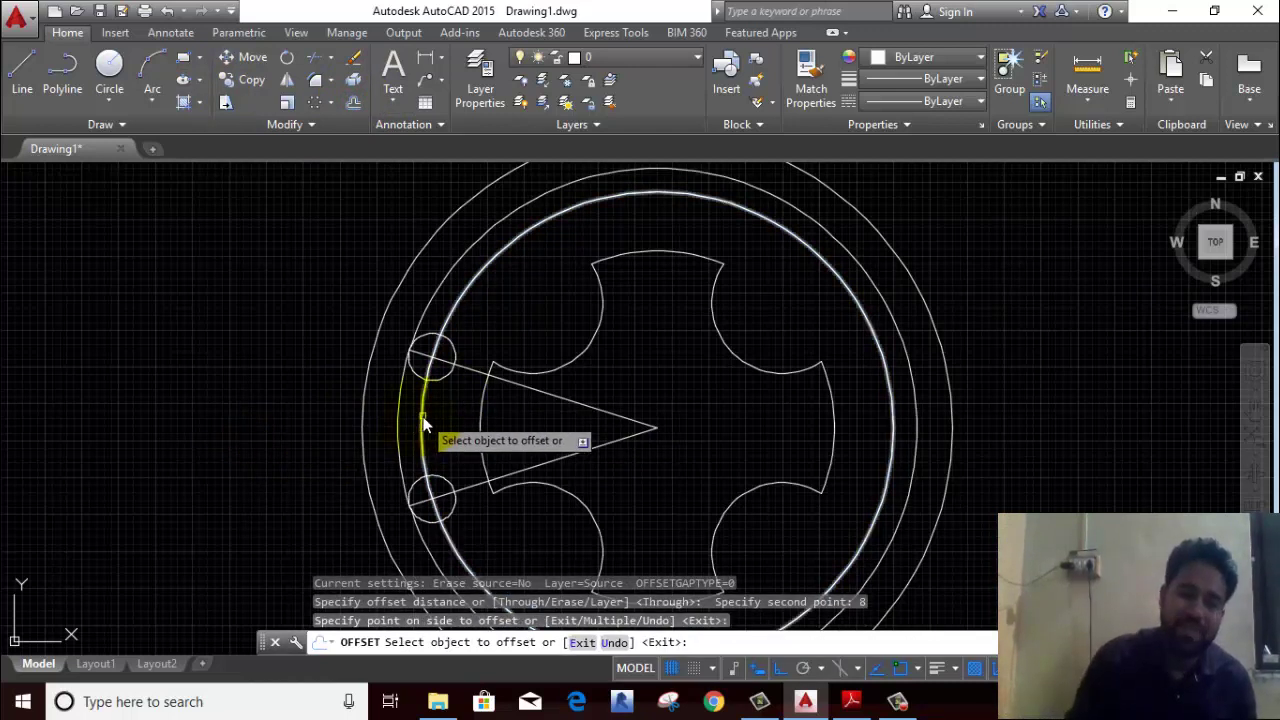
click(418, 418)
click(468, 425)
right_click(252, 328)
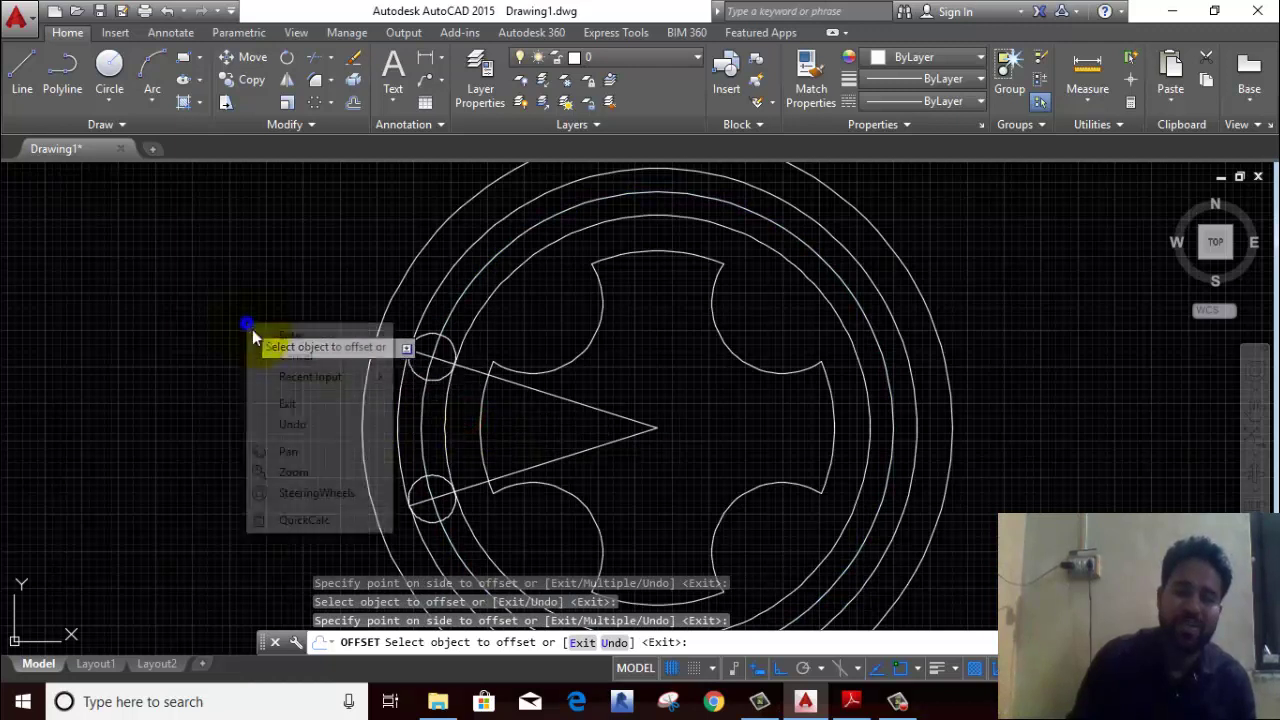
click(264, 344)
Step: Trim the line and arcs around the upper R8 circle, undoing one trim
click(308, 57)
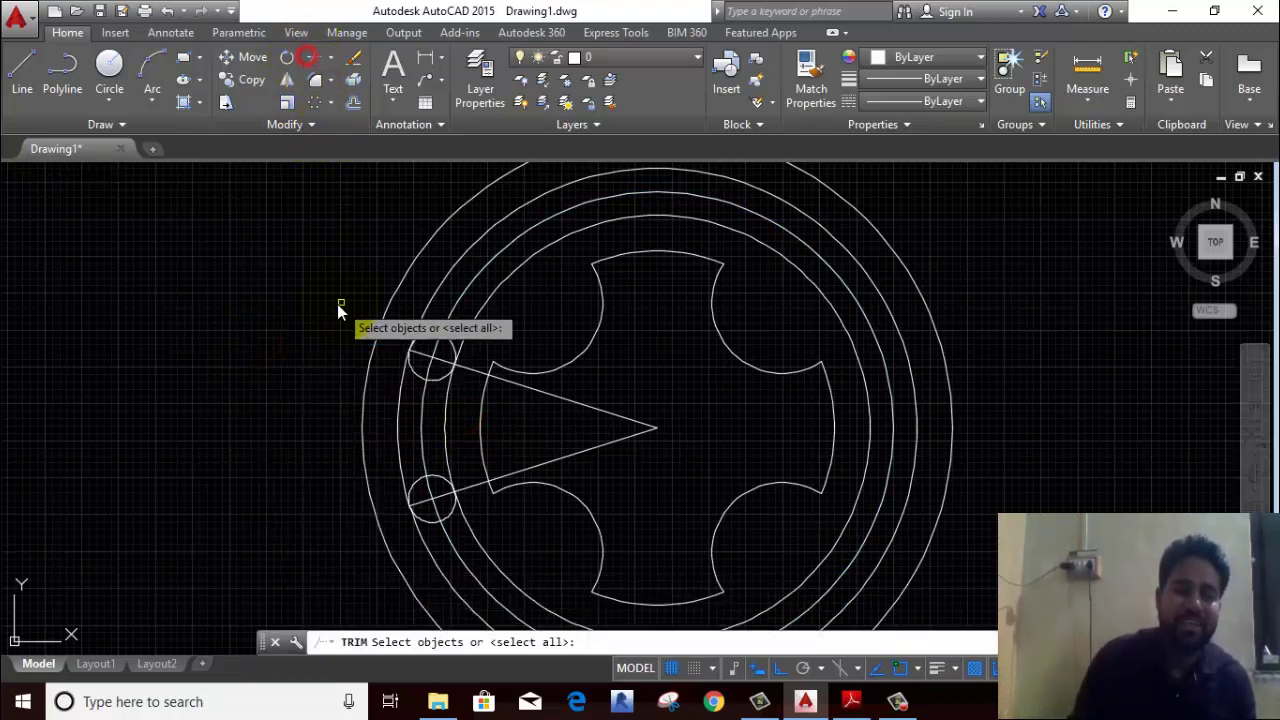
key(Return)
click(447, 378)
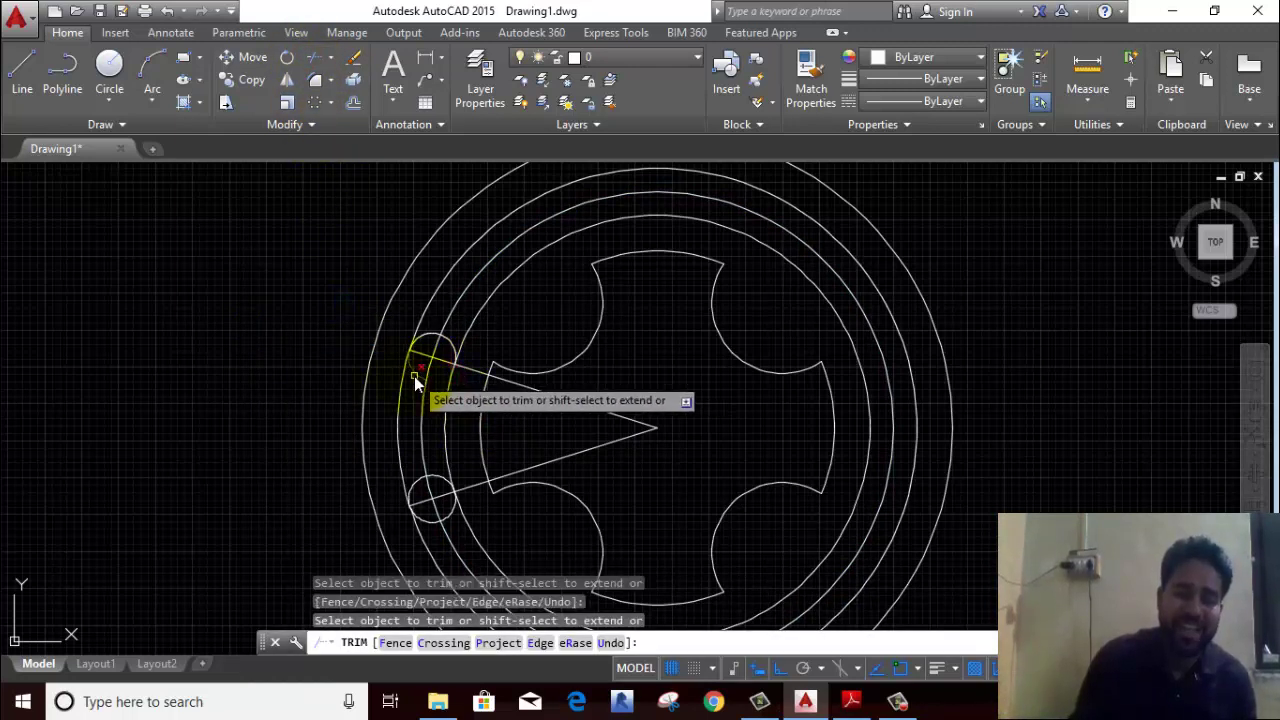
click(414, 376)
click(425, 362)
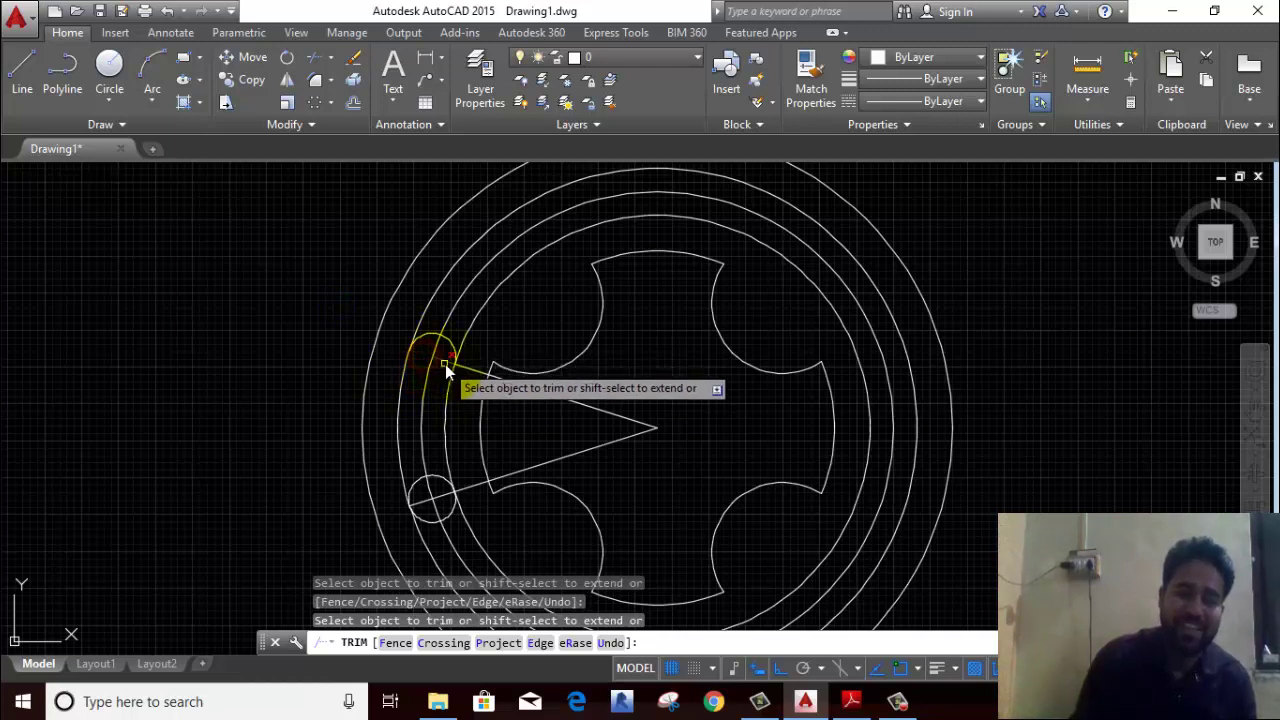
click(445, 362)
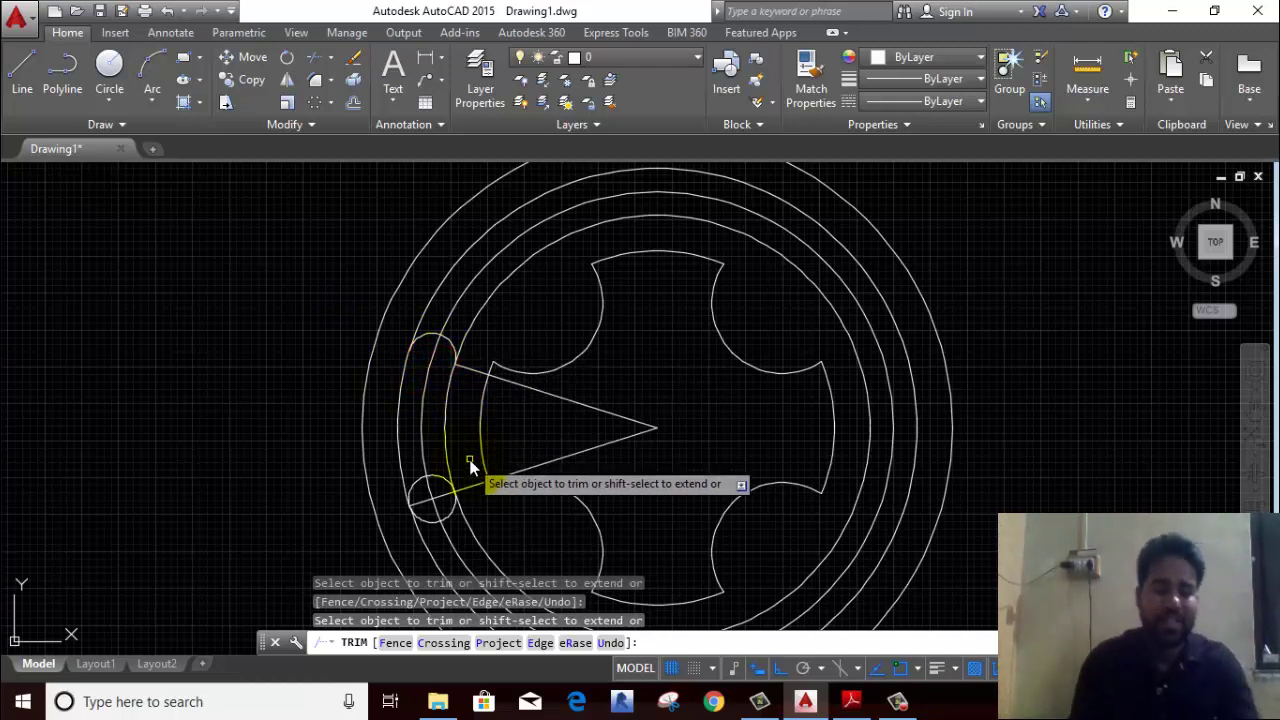
key(ctrl+z)
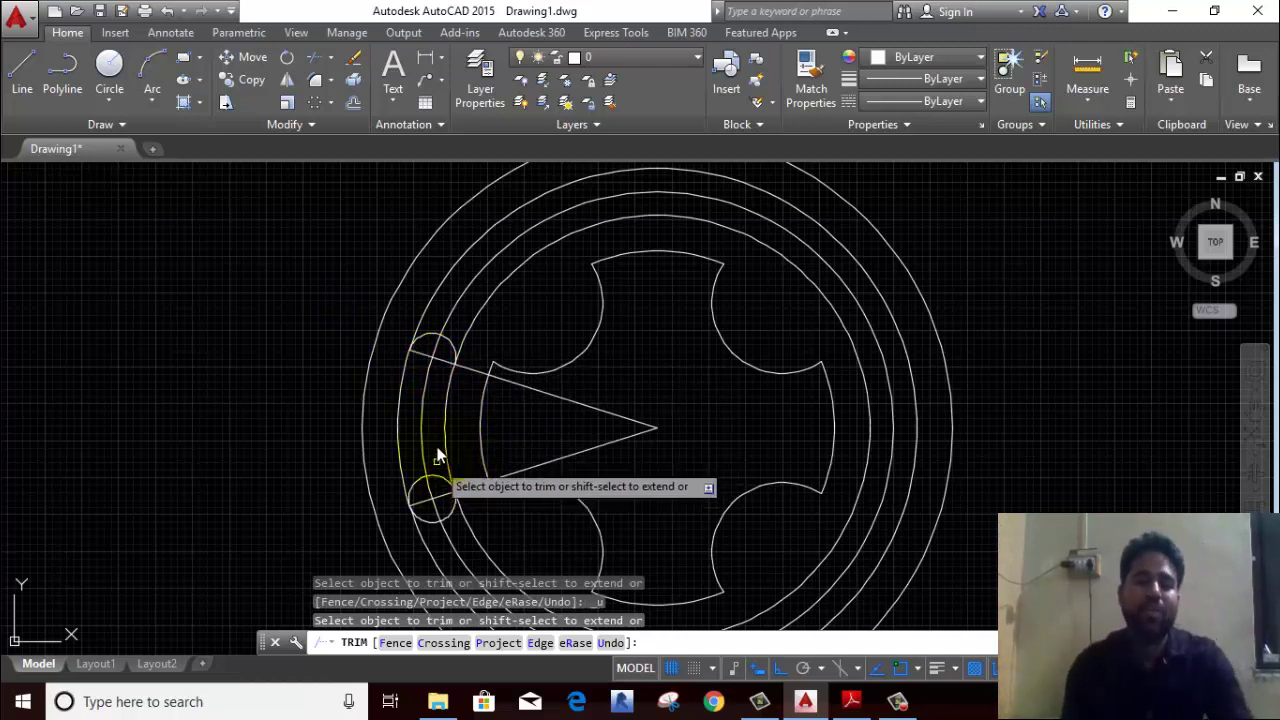
middle_drag(437, 483, 432, 451)
Step: Trim the ring arcs inside the lower R8 circle and the extra upper-left arcs
click(416, 453)
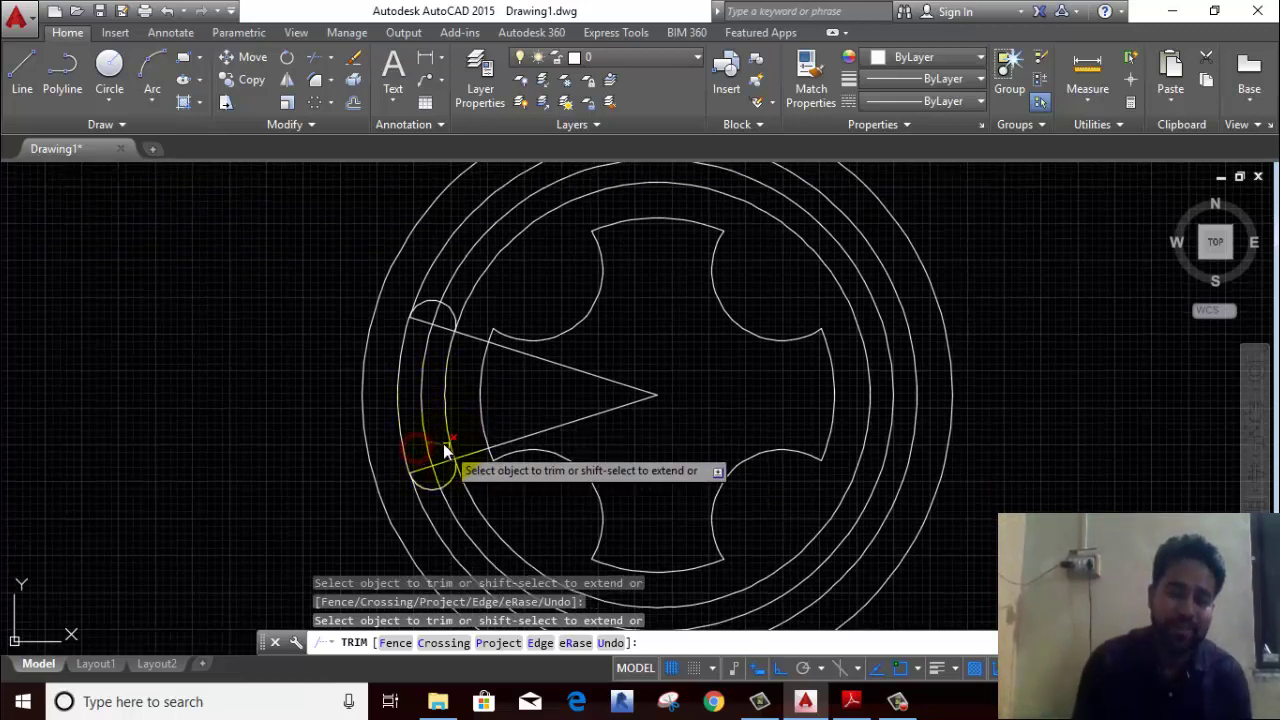
click(446, 442)
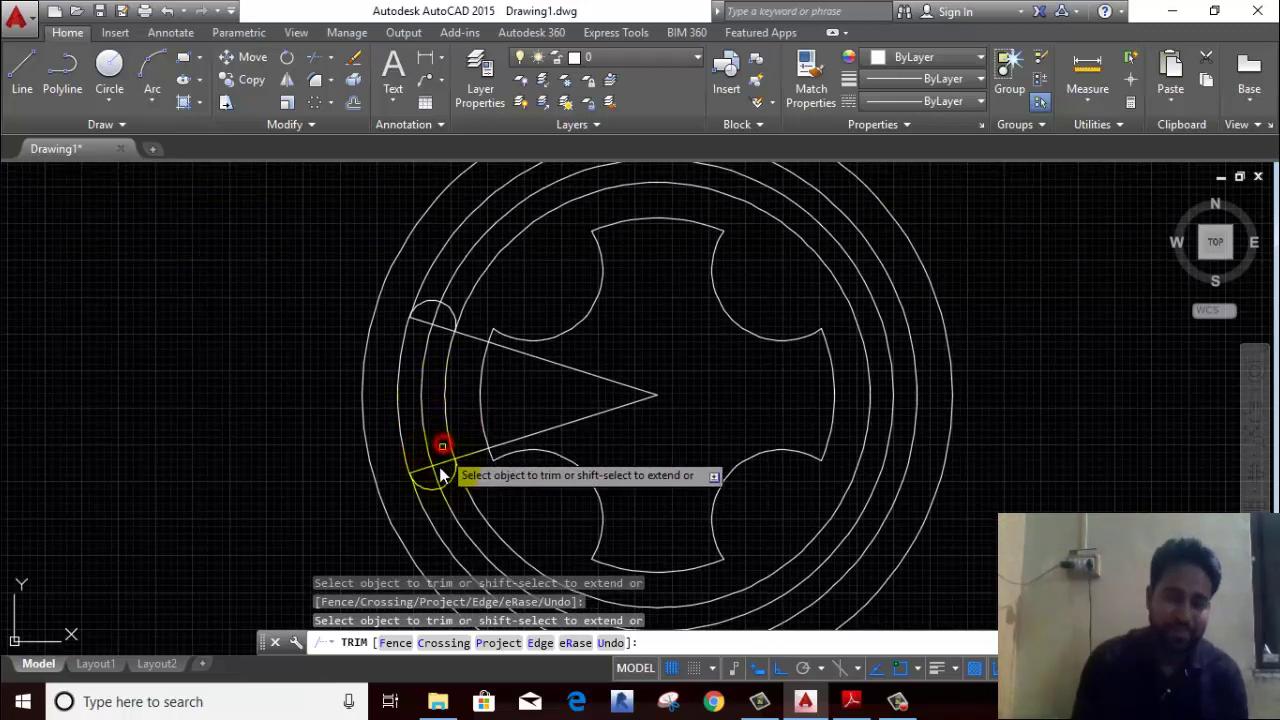
click(483, 287)
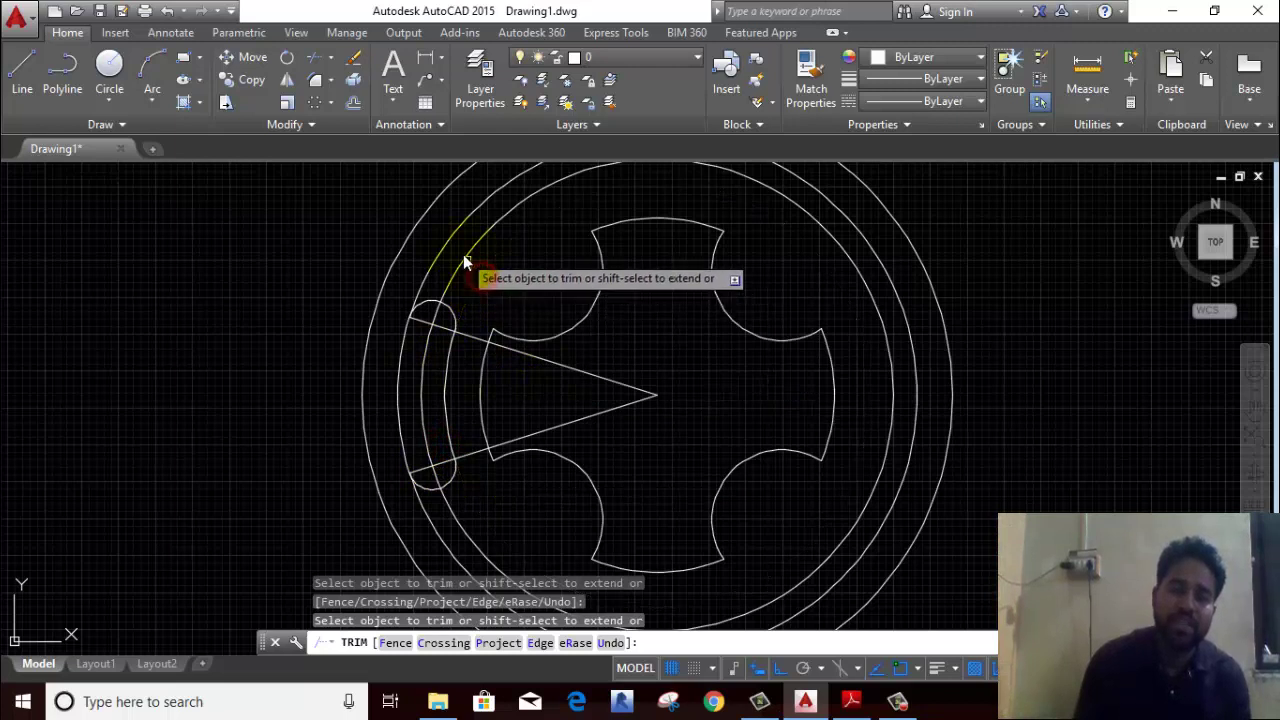
click(455, 252)
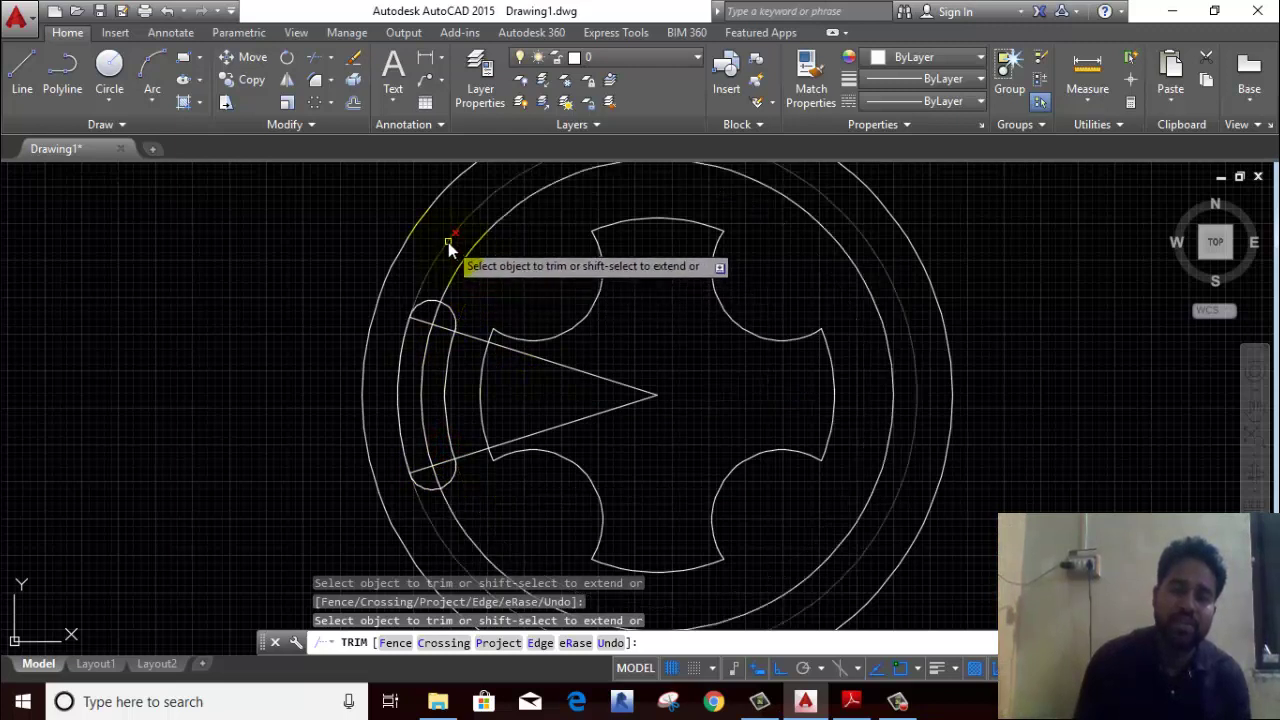
right_click(480, 290)
click(508, 309)
Step: Select the slot's end arcs, side arcs and wedge line
click(446, 312)
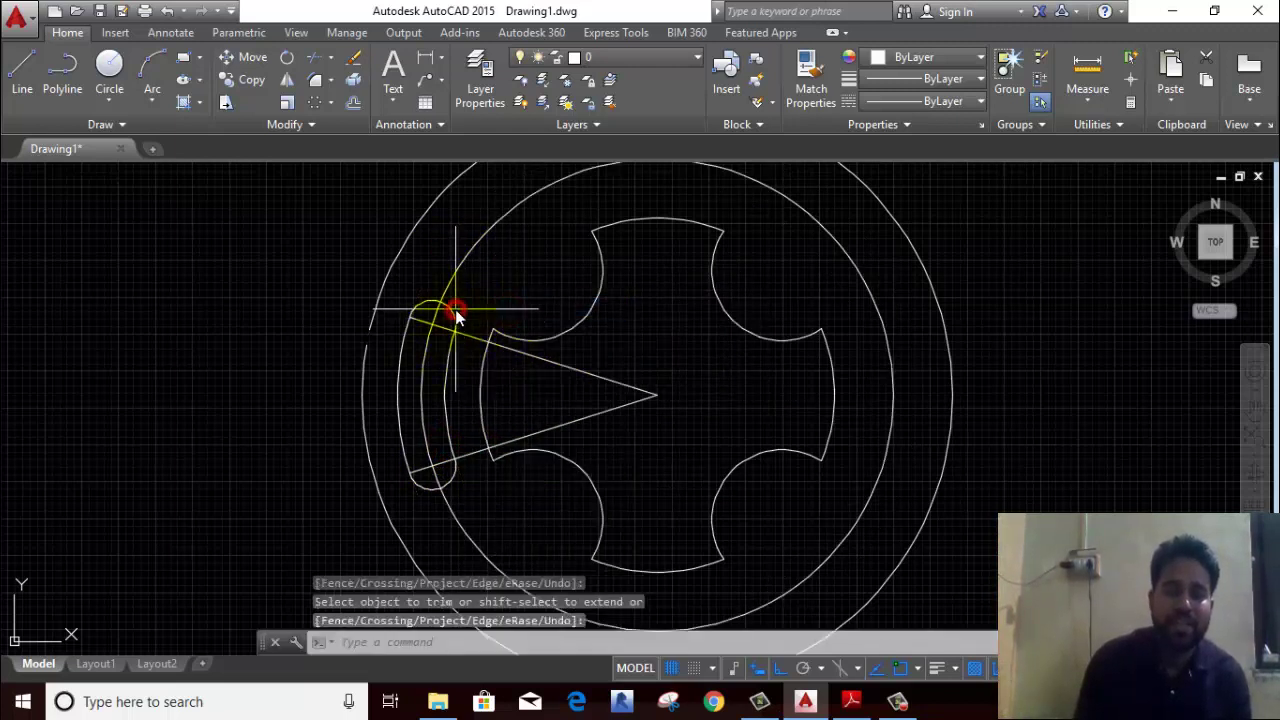
click(444, 325)
click(448, 364)
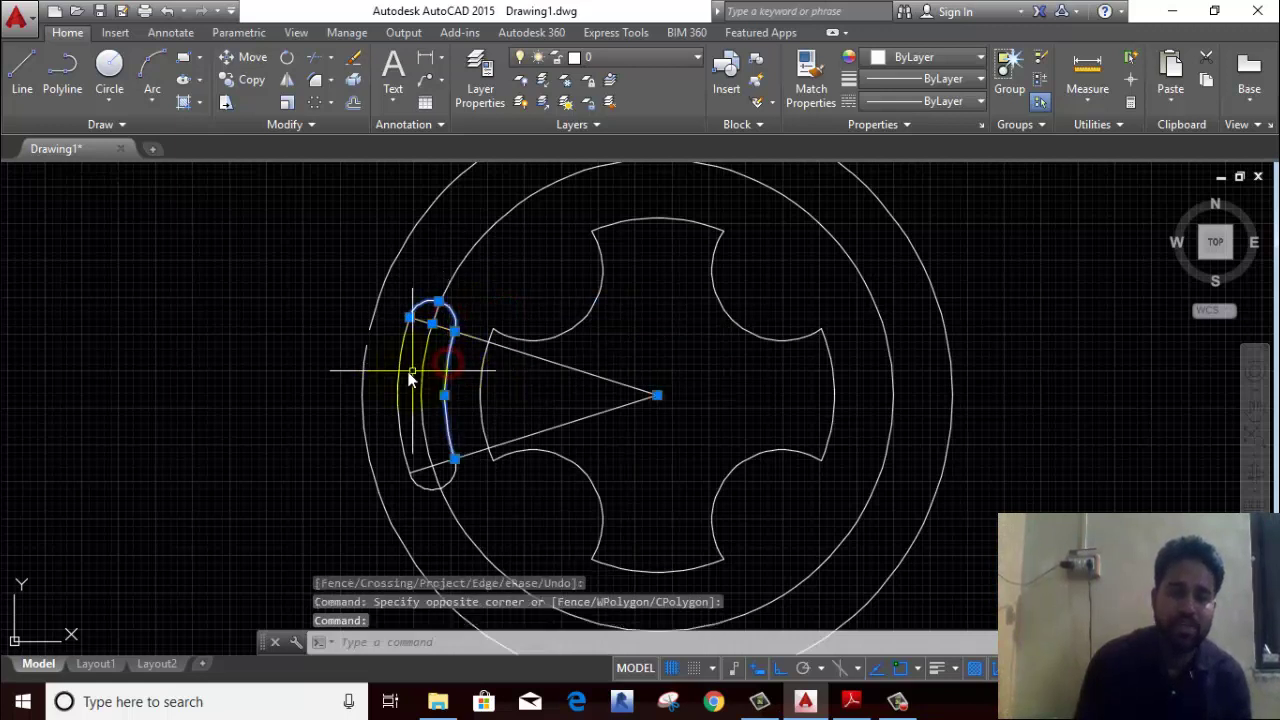
click(398, 371)
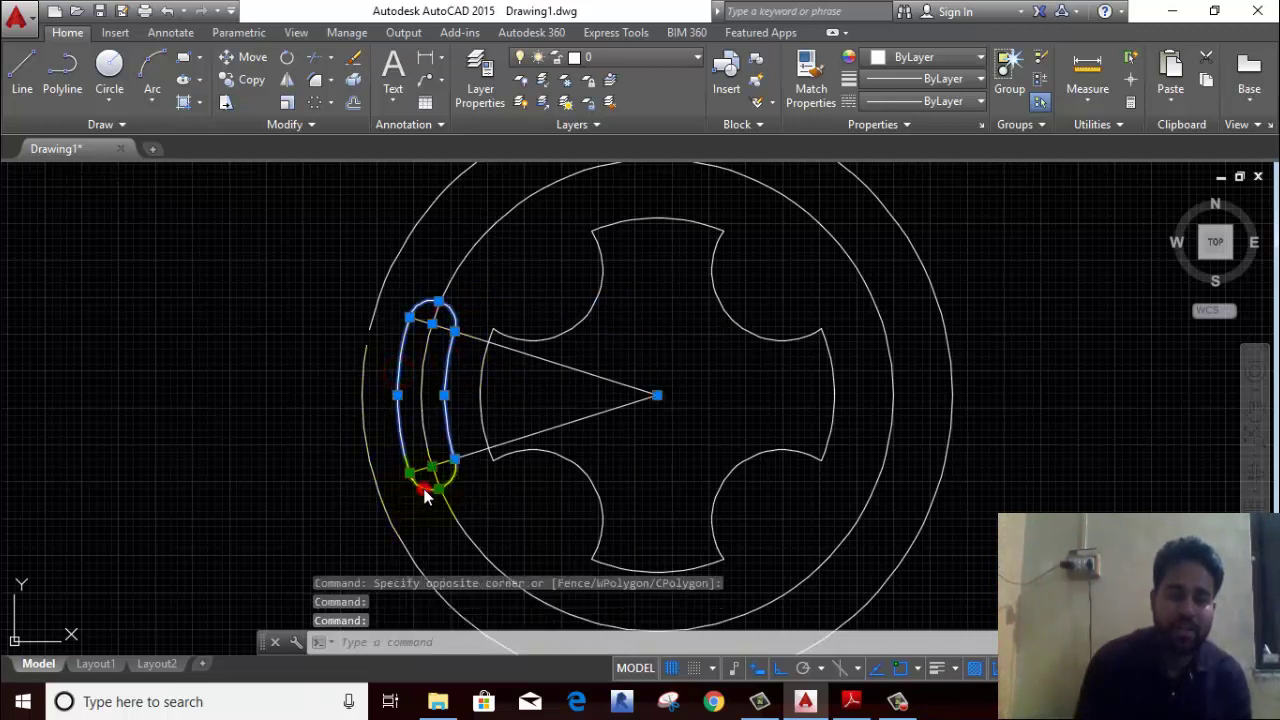
click(424, 493)
scroll(378, 356, down, 2)
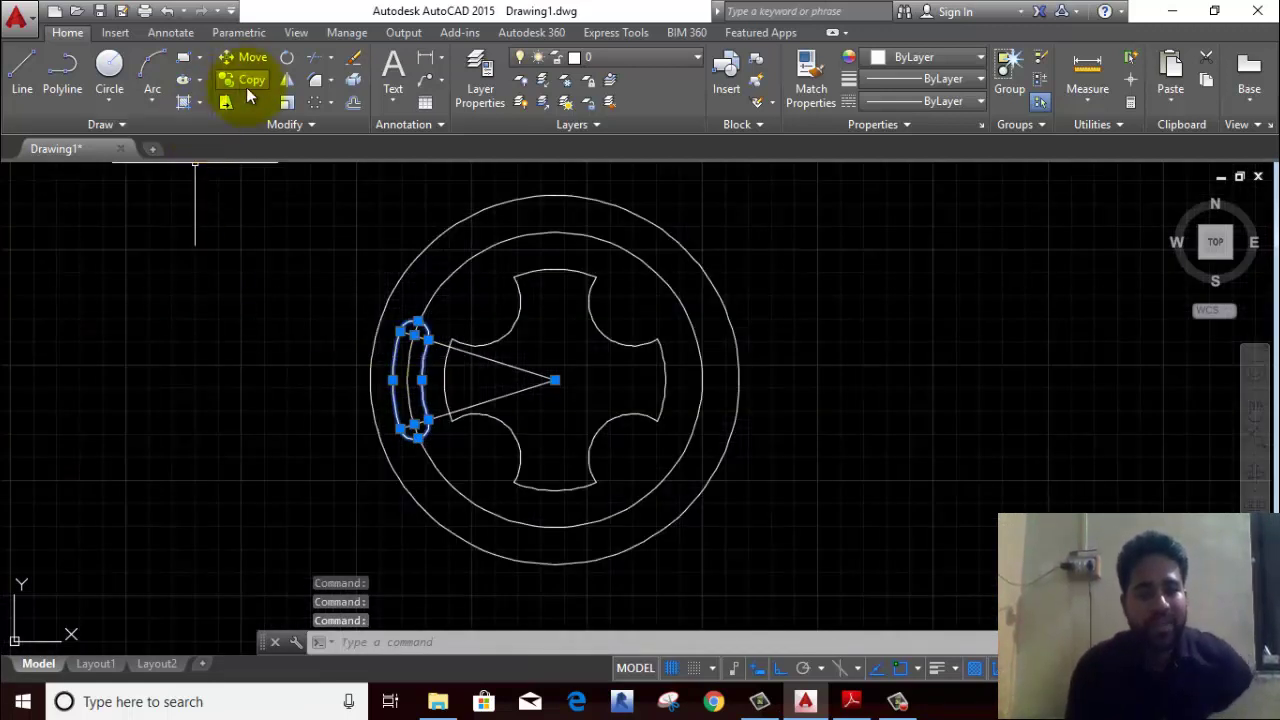
Step: Polar-array the curved slot into 4 copies around the plate centre
click(315, 102)
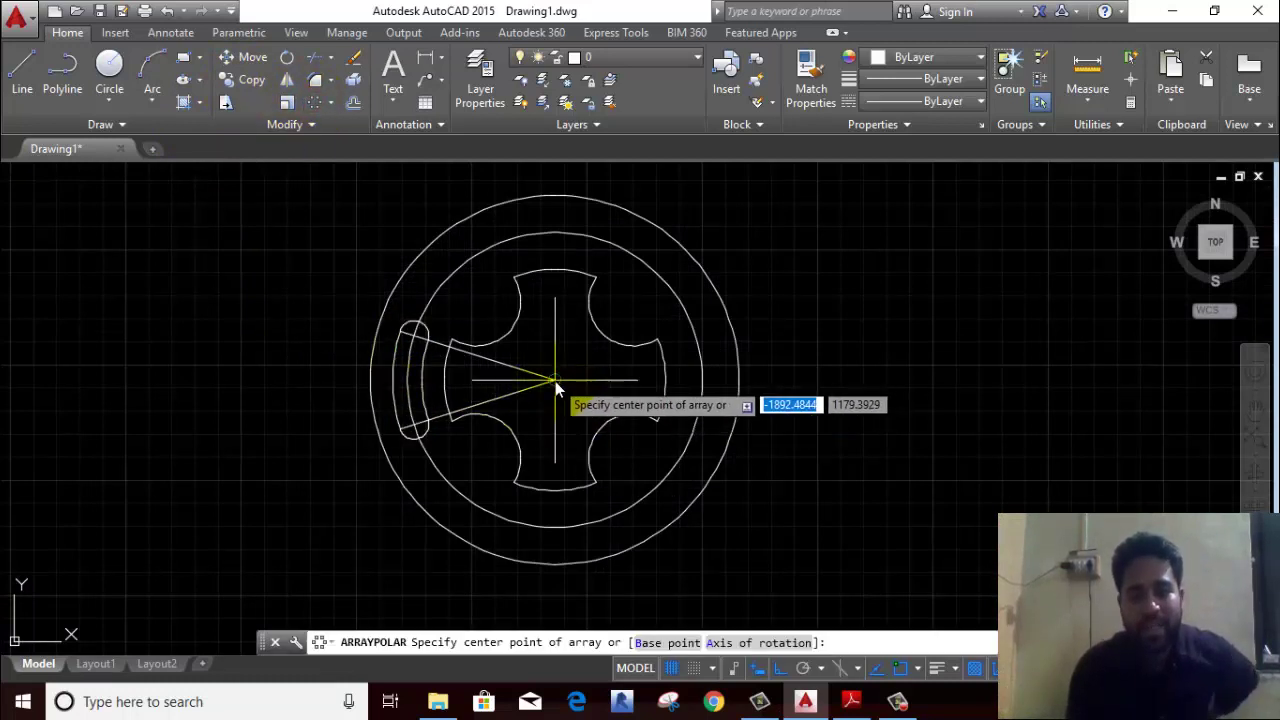
click(555, 381)
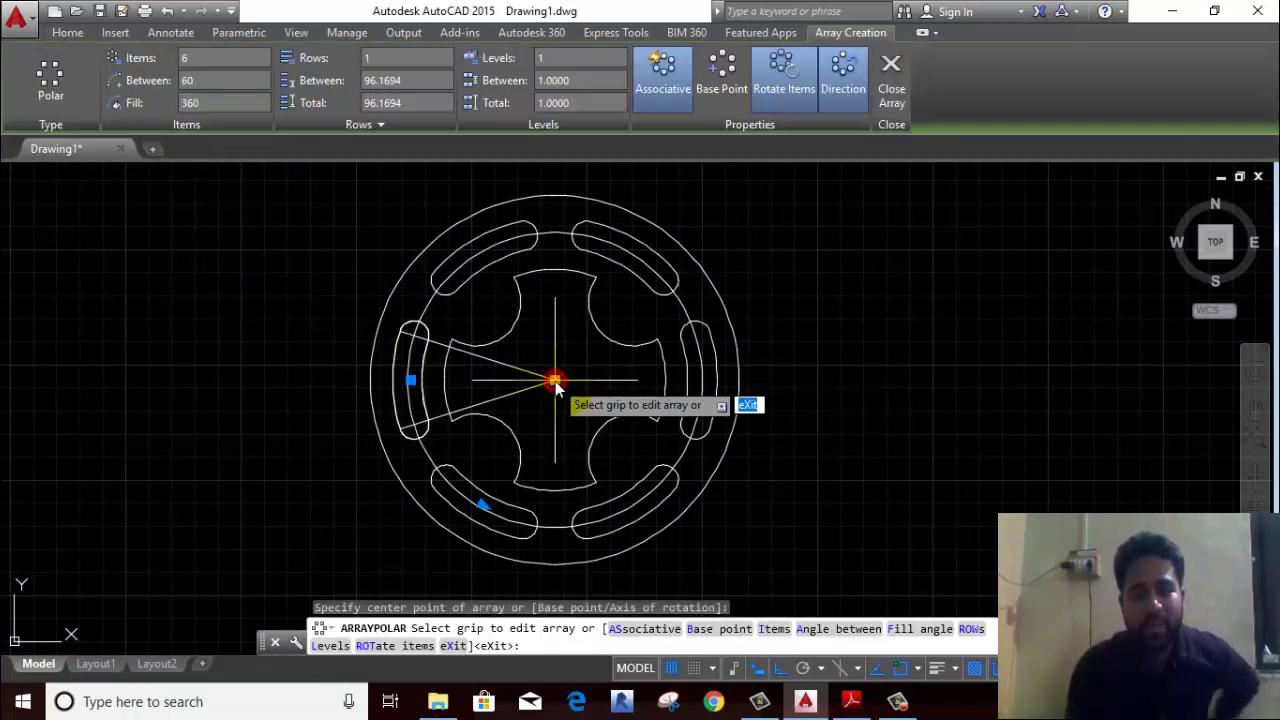
click(220, 60)
text(4)
key(Return)
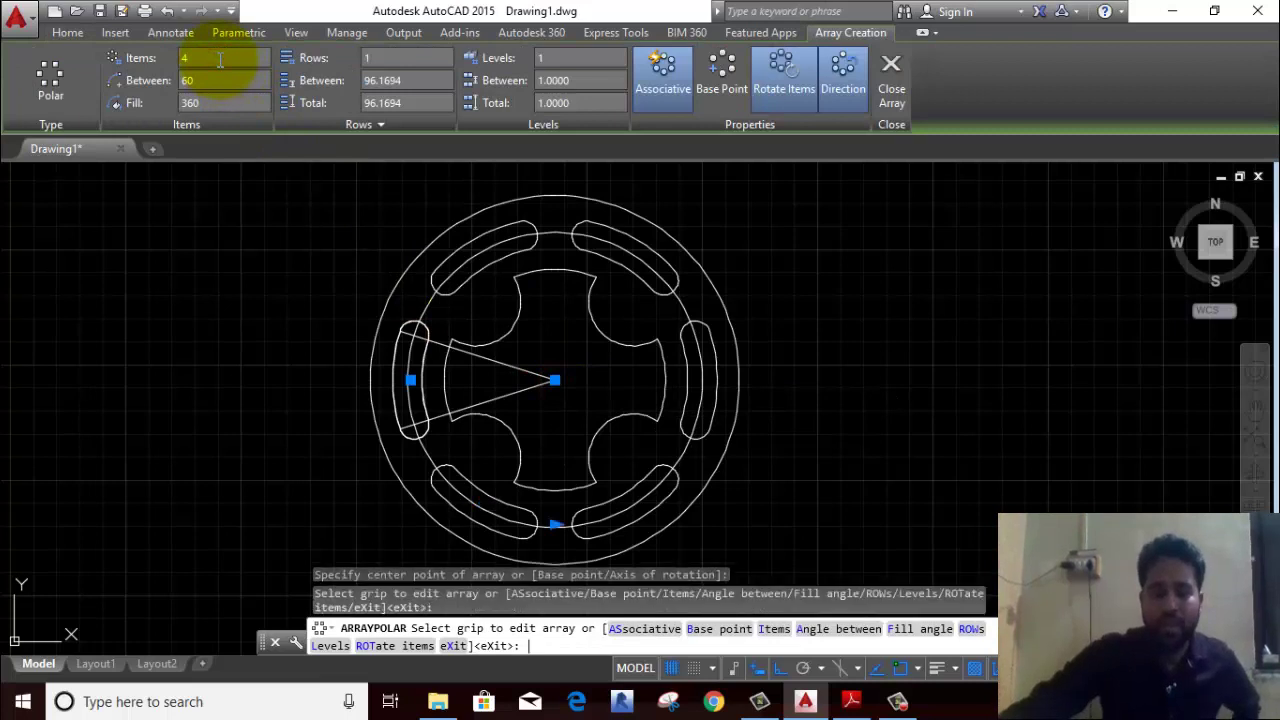
key(Return)
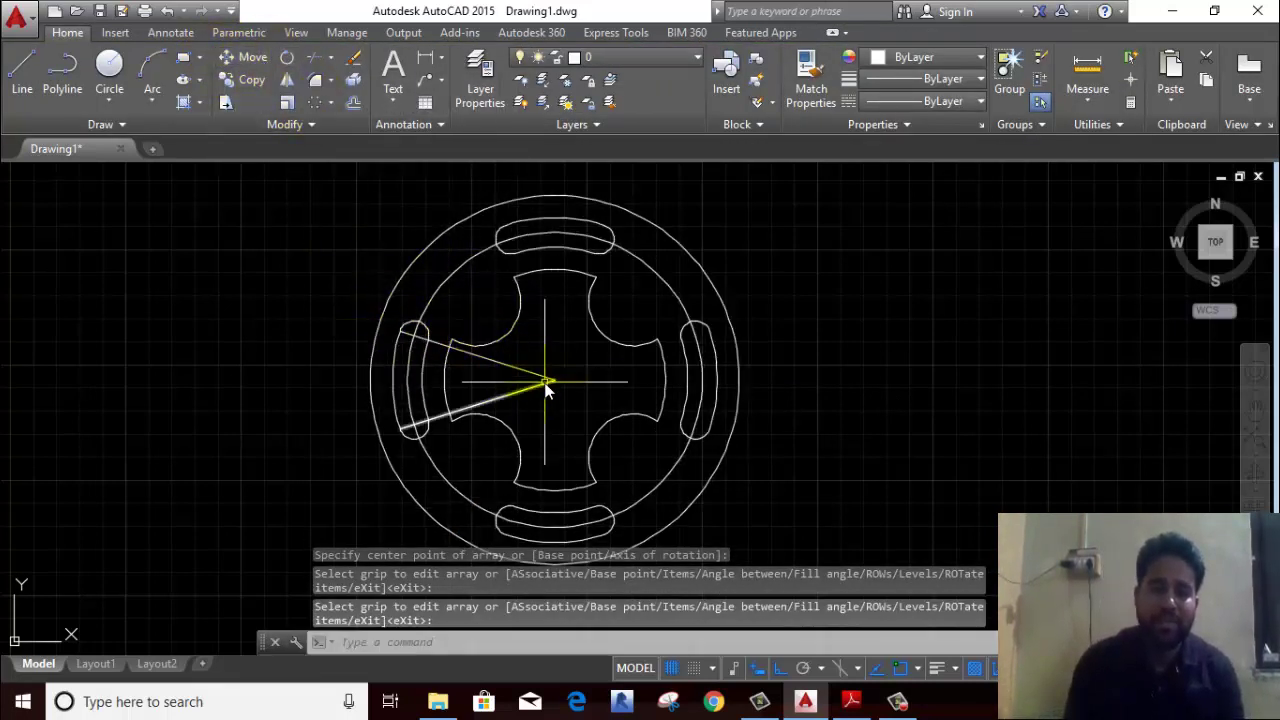
click(942, 101)
Step: Load the CENTER linetype into the drawing from the Linetype Manager's available list
click(889, 199)
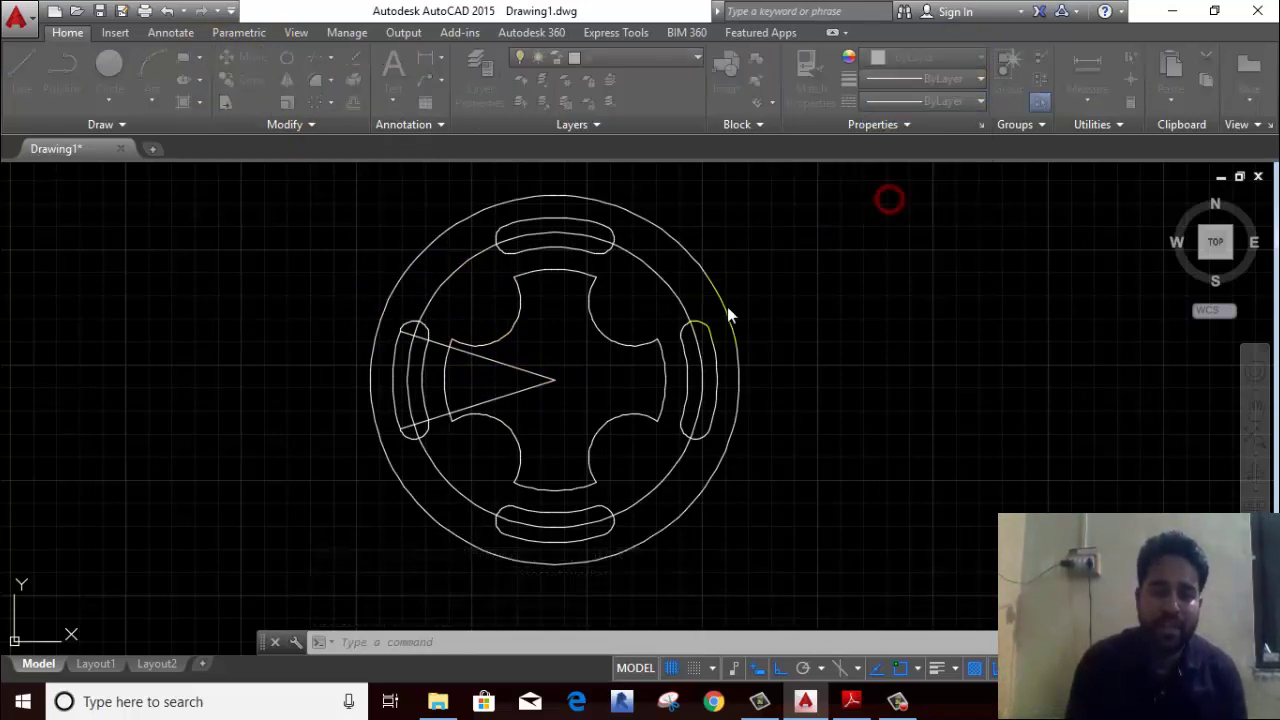
click(785, 194)
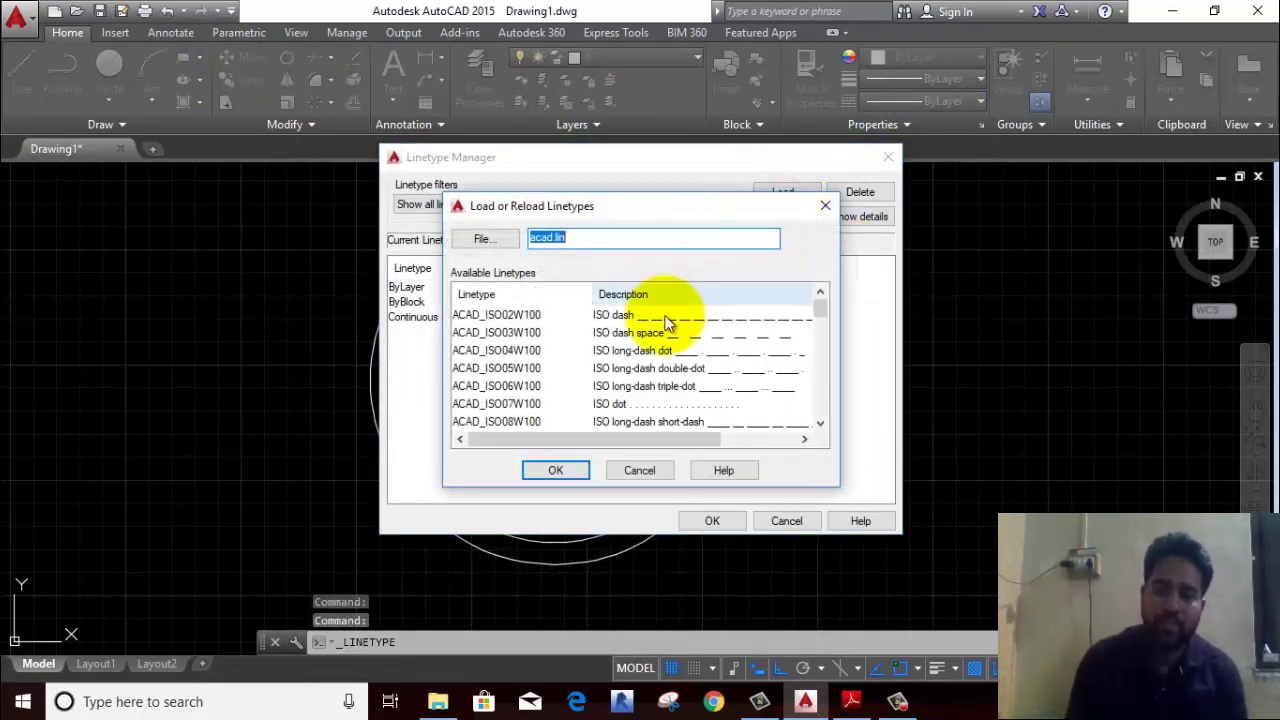
click(646, 404)
scroll(646, 404, down, 2)
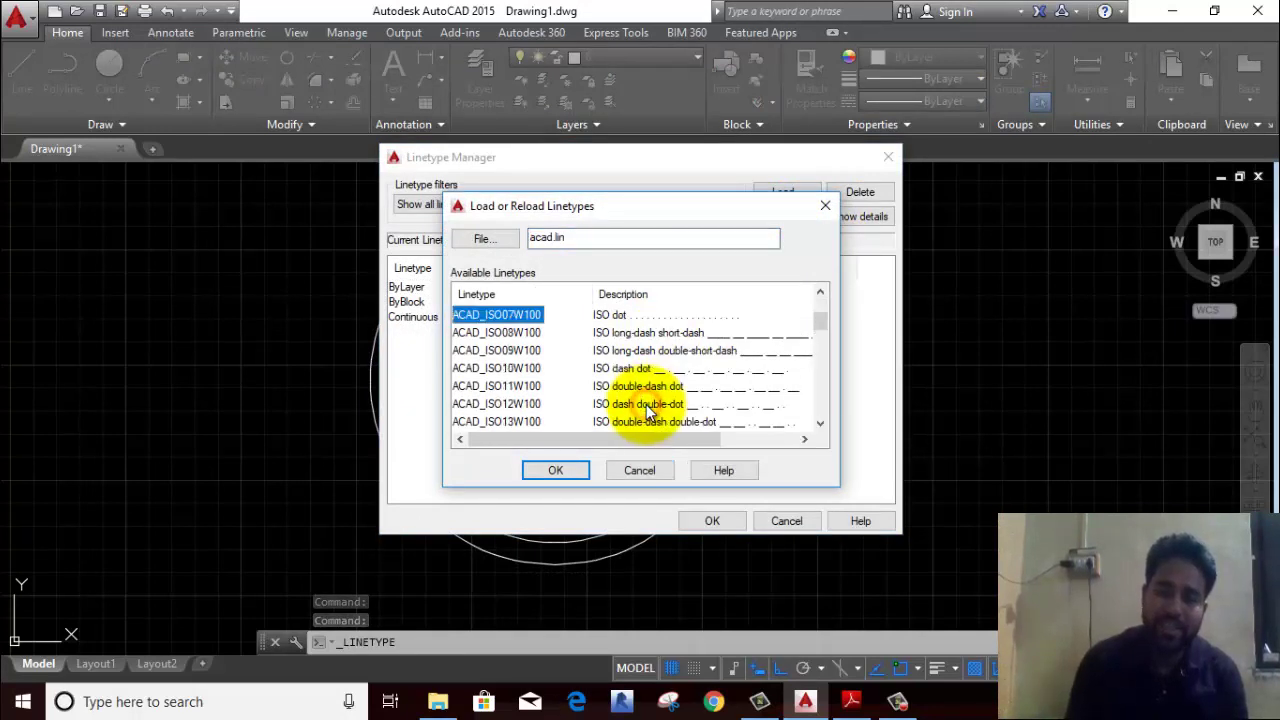
scroll(641, 400, down, 1)
scroll(640, 400, down, 2)
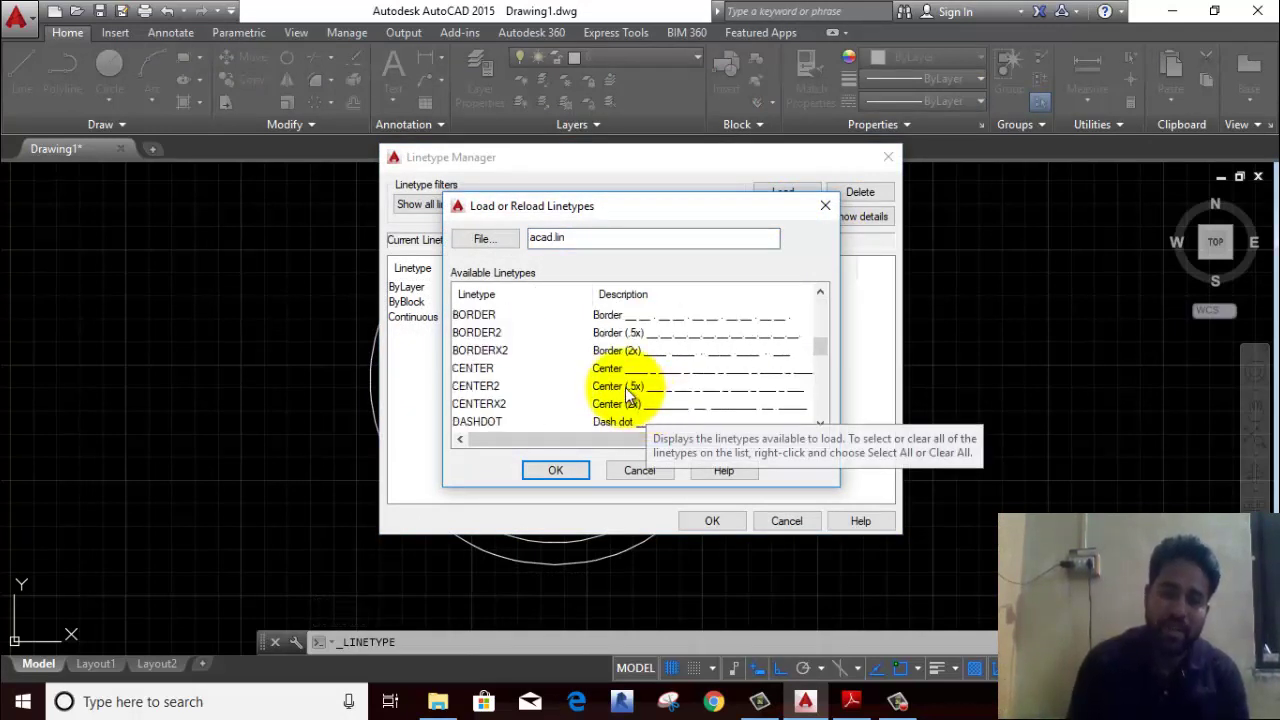
click(622, 370)
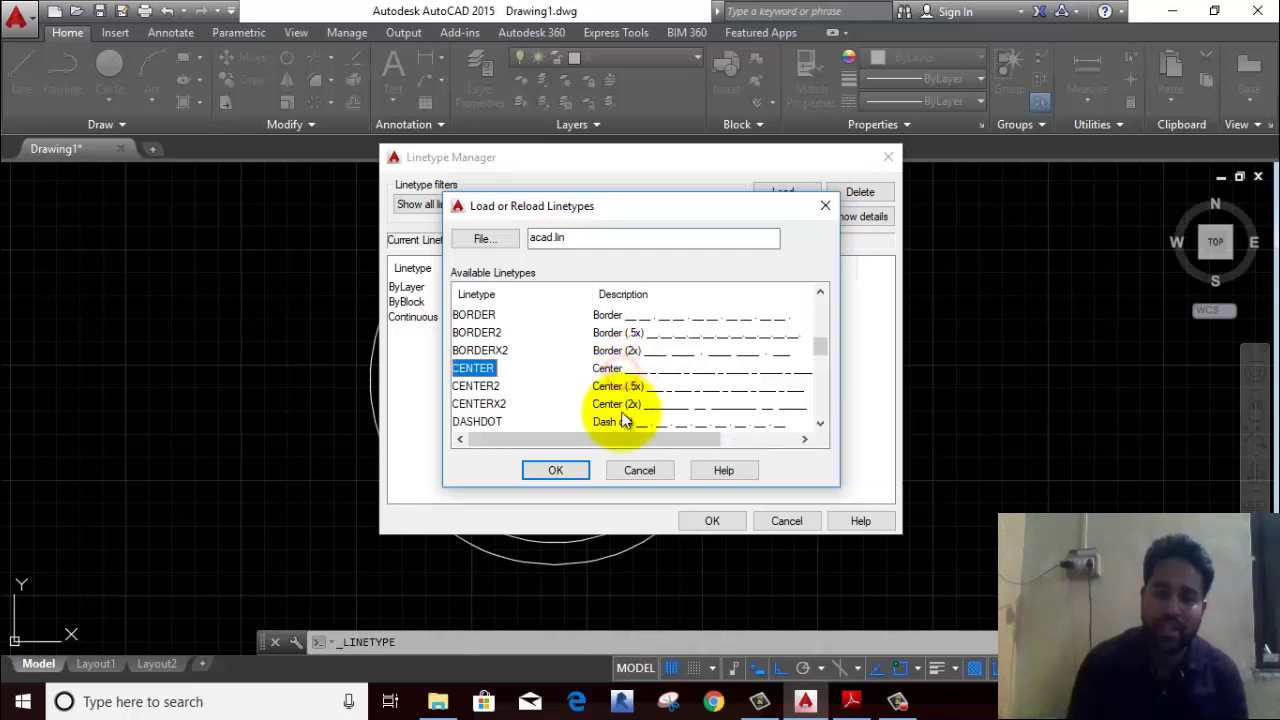
click(557, 471)
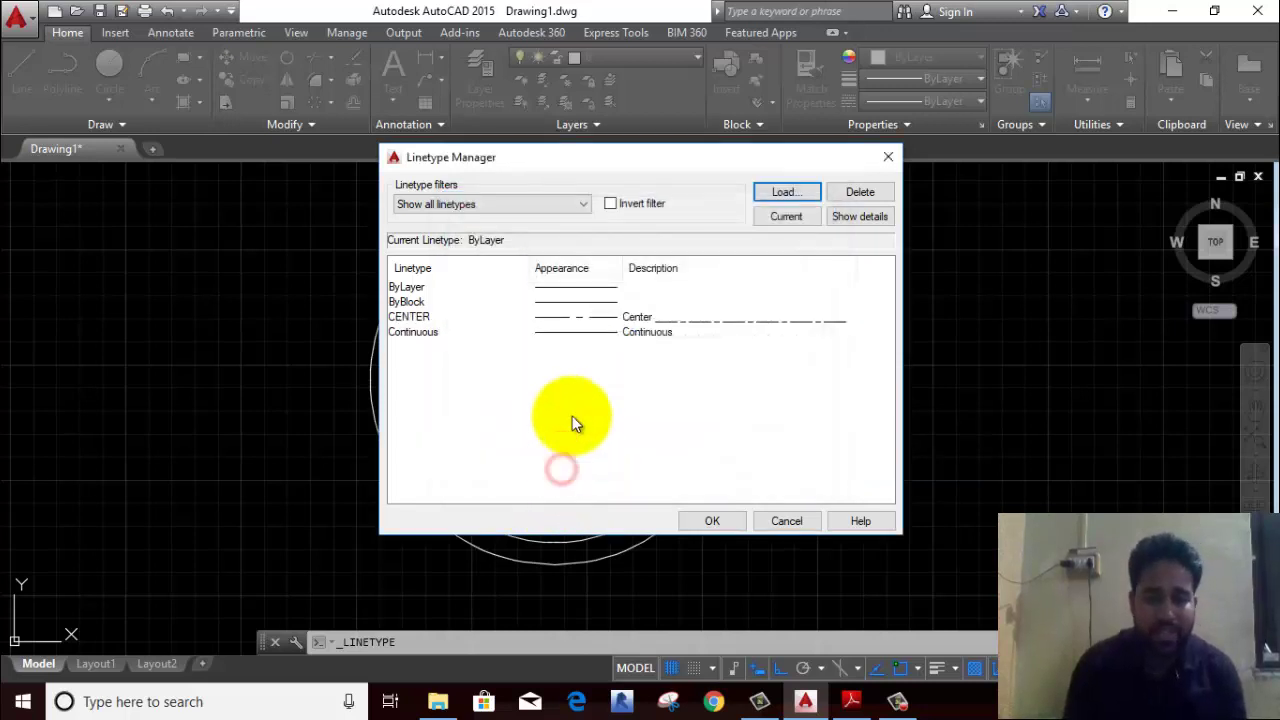
Step: Give the Ø160 middle circle the CENTER linetype
click(712, 521)
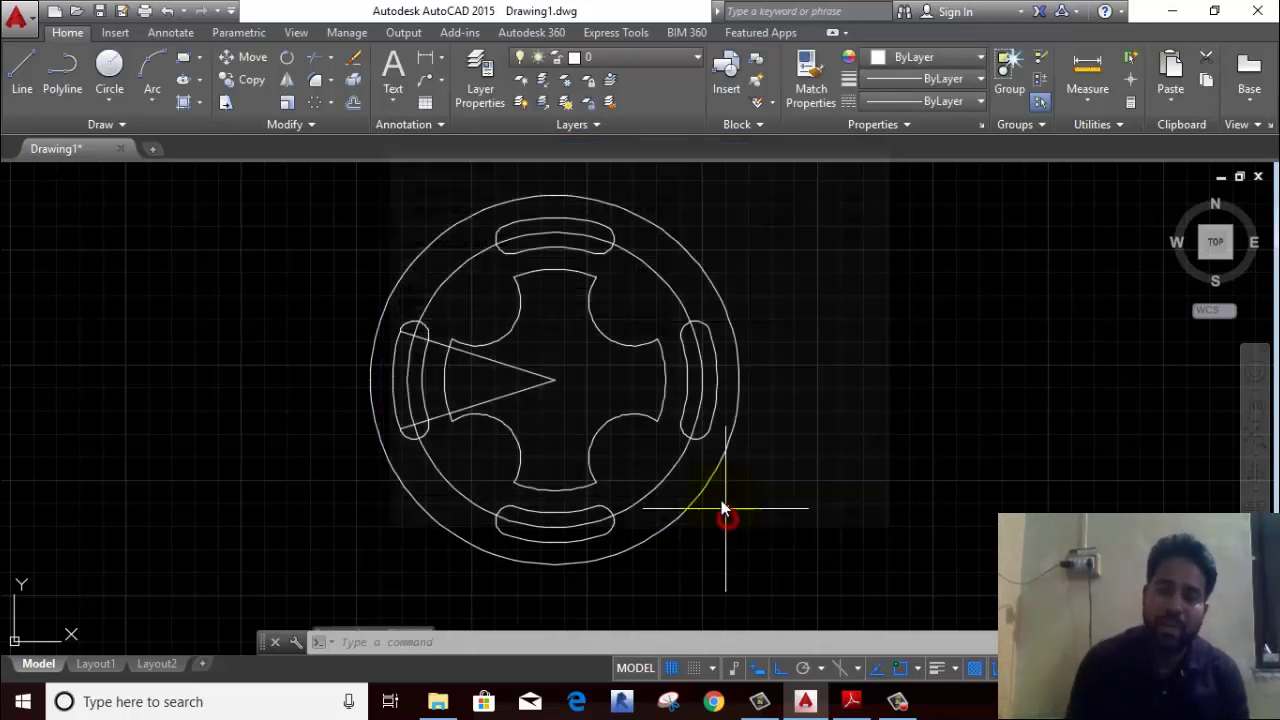
click(655, 268)
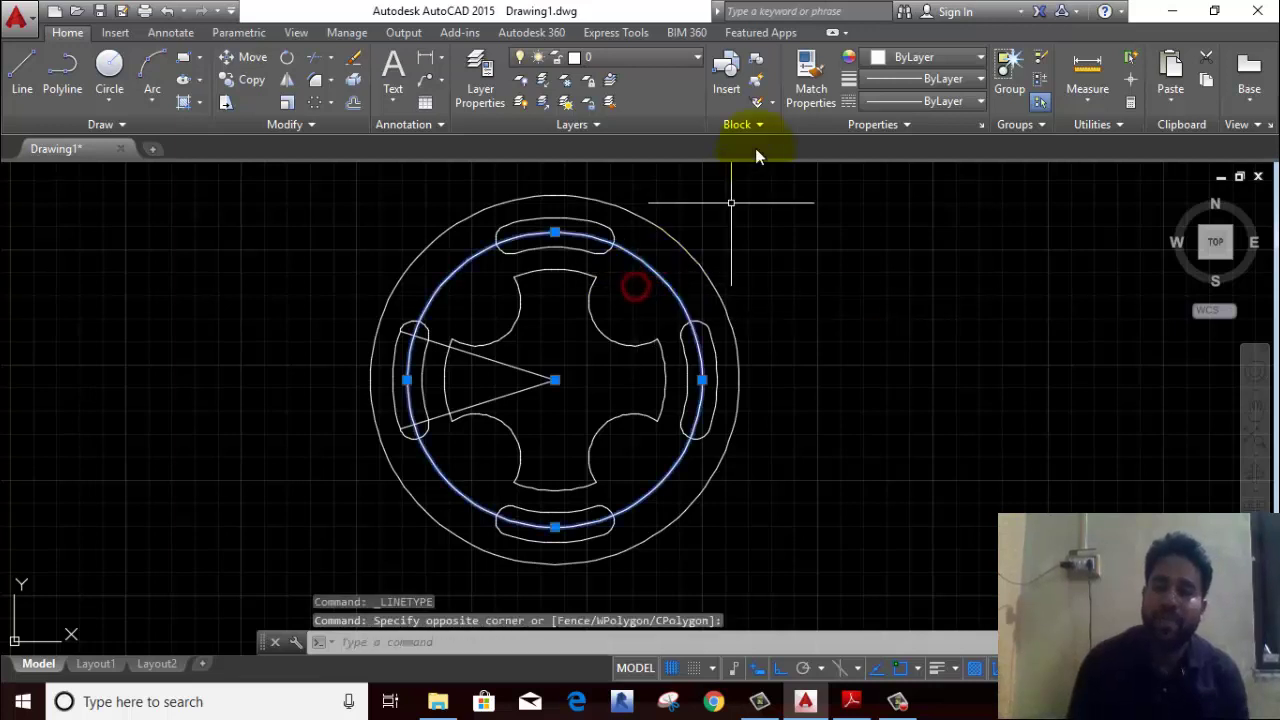
click(915, 100)
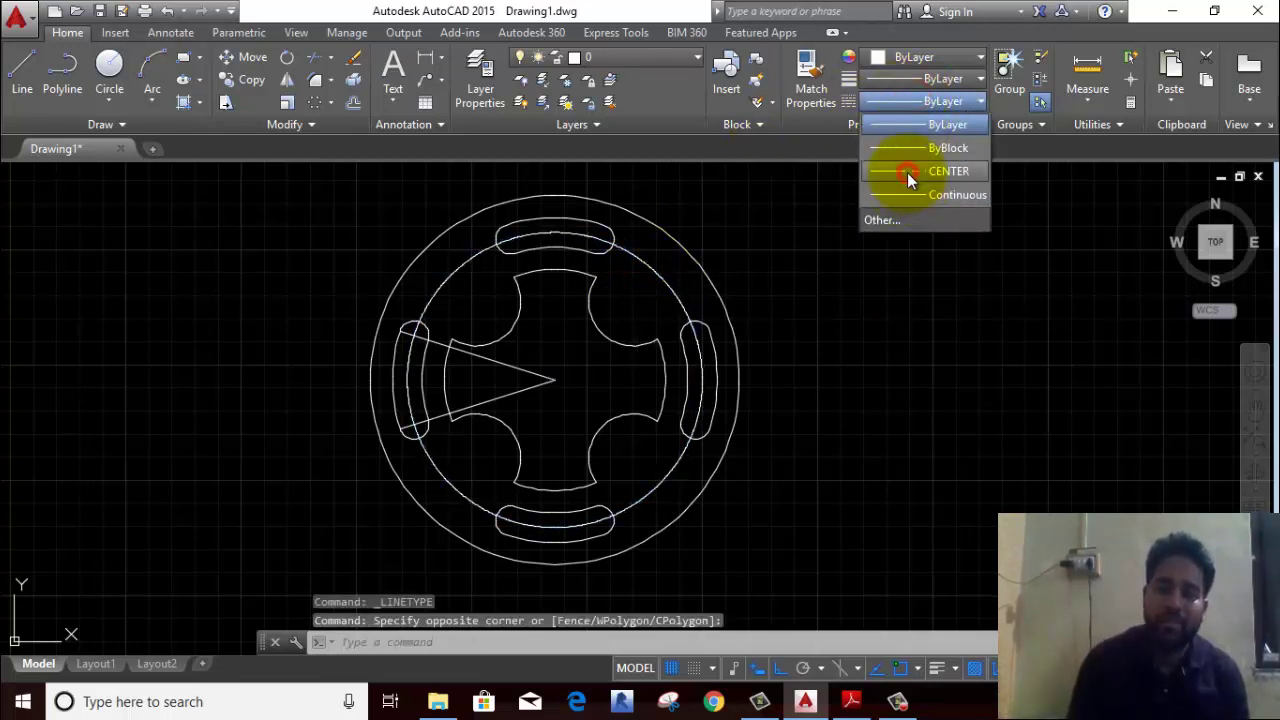
click(907, 172)
scroll(650, 290, up, 2)
scroll(630, 277, up, 2)
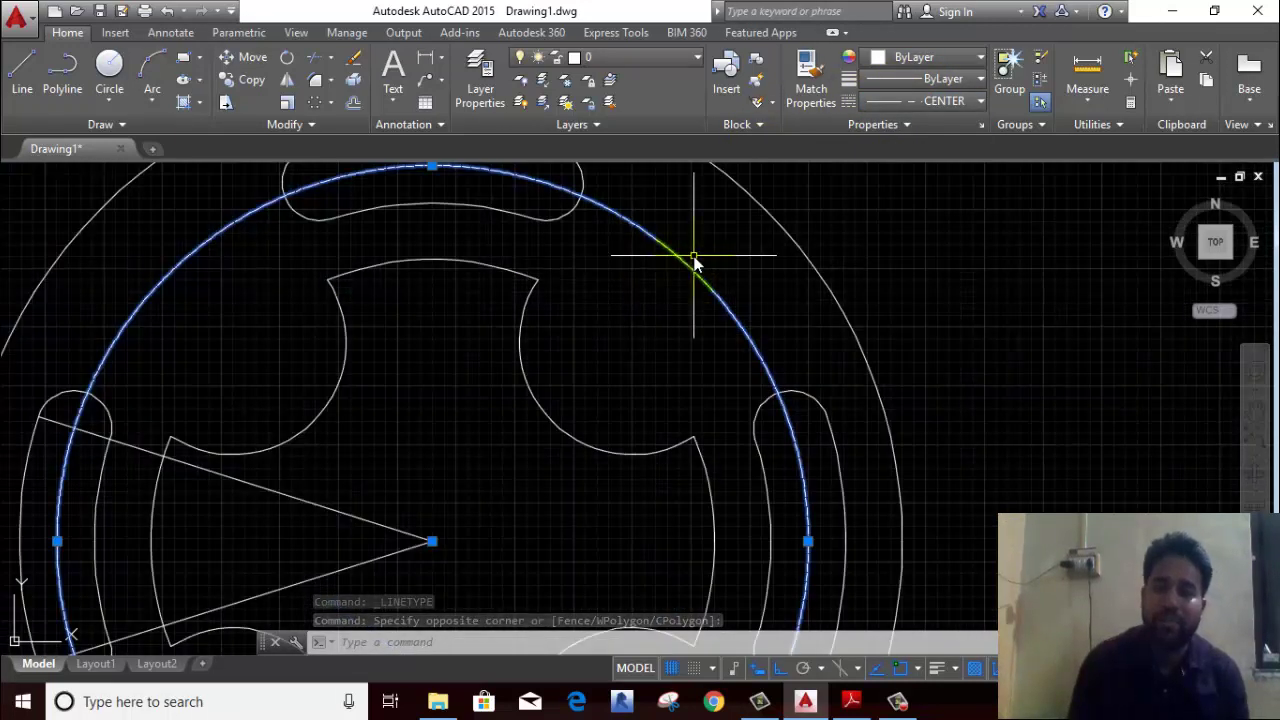
scroll(660, 275, up, 2)
scroll(675, 280, up, 2)
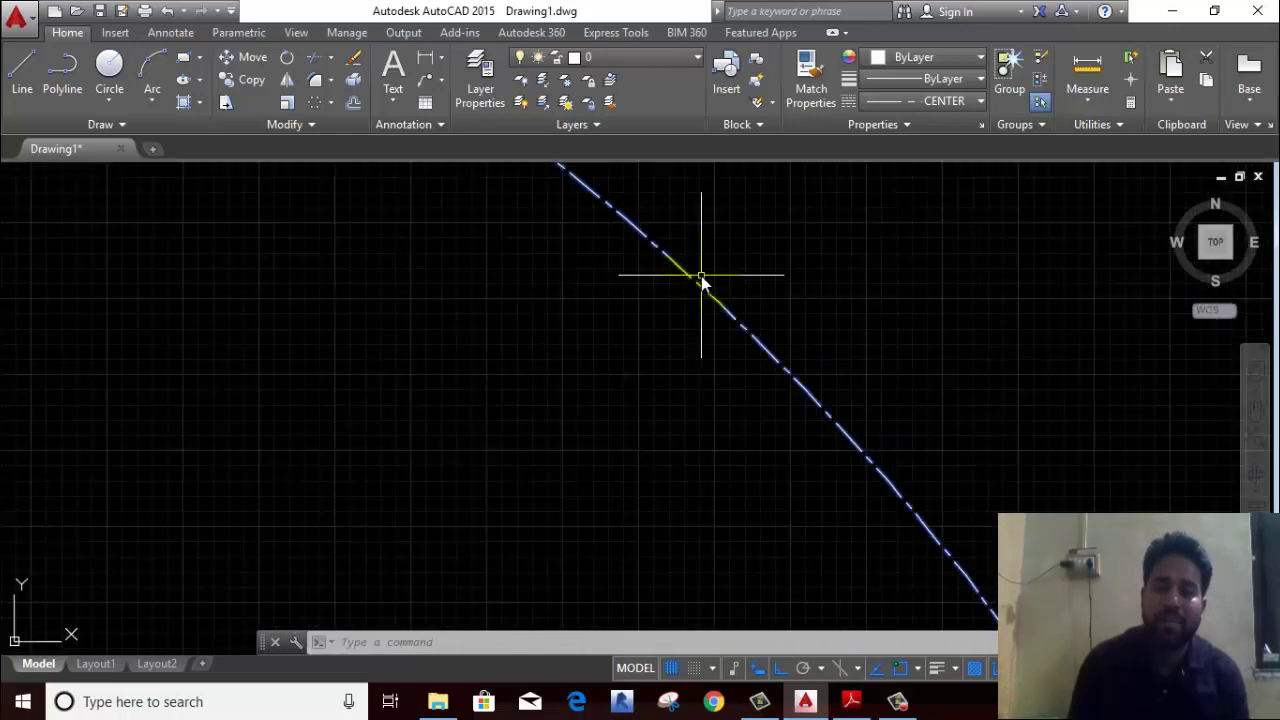
scroll(700, 277, down, 2)
scroll(706, 277, down, 2)
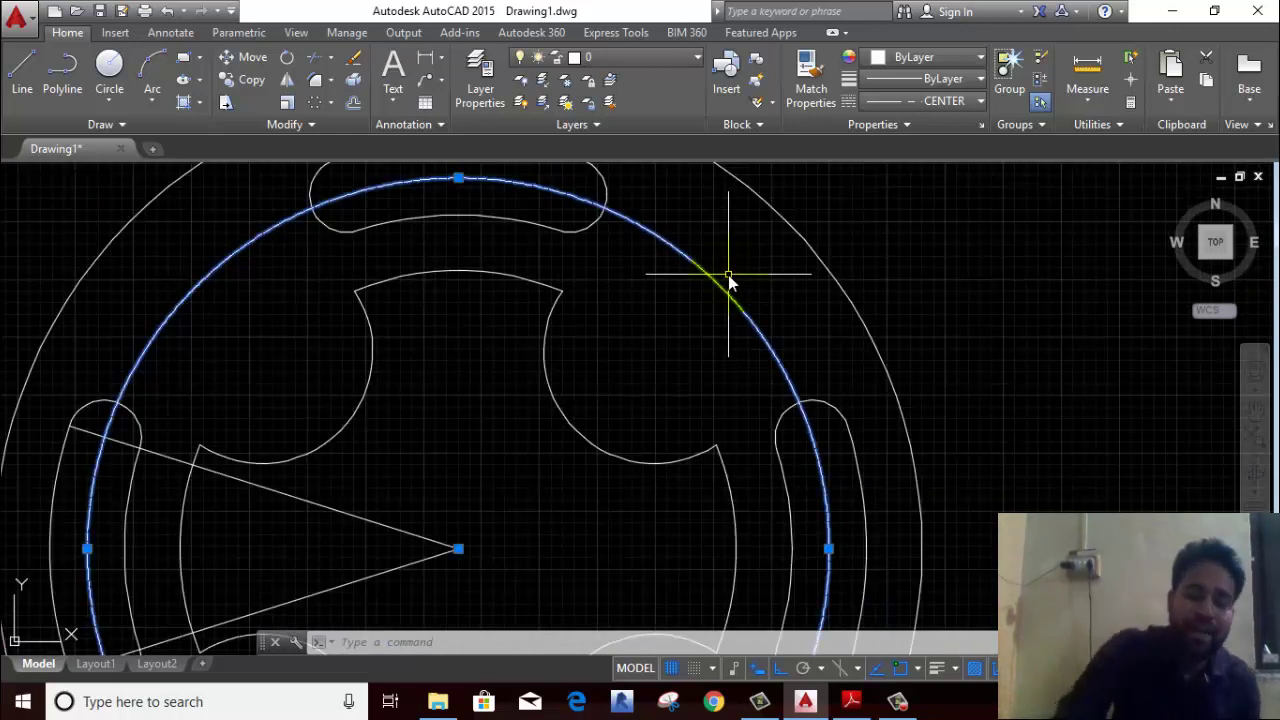
Step: Set the linetype scale to 2, then 5, checking the middle circle's dash pattern
text(LTS)
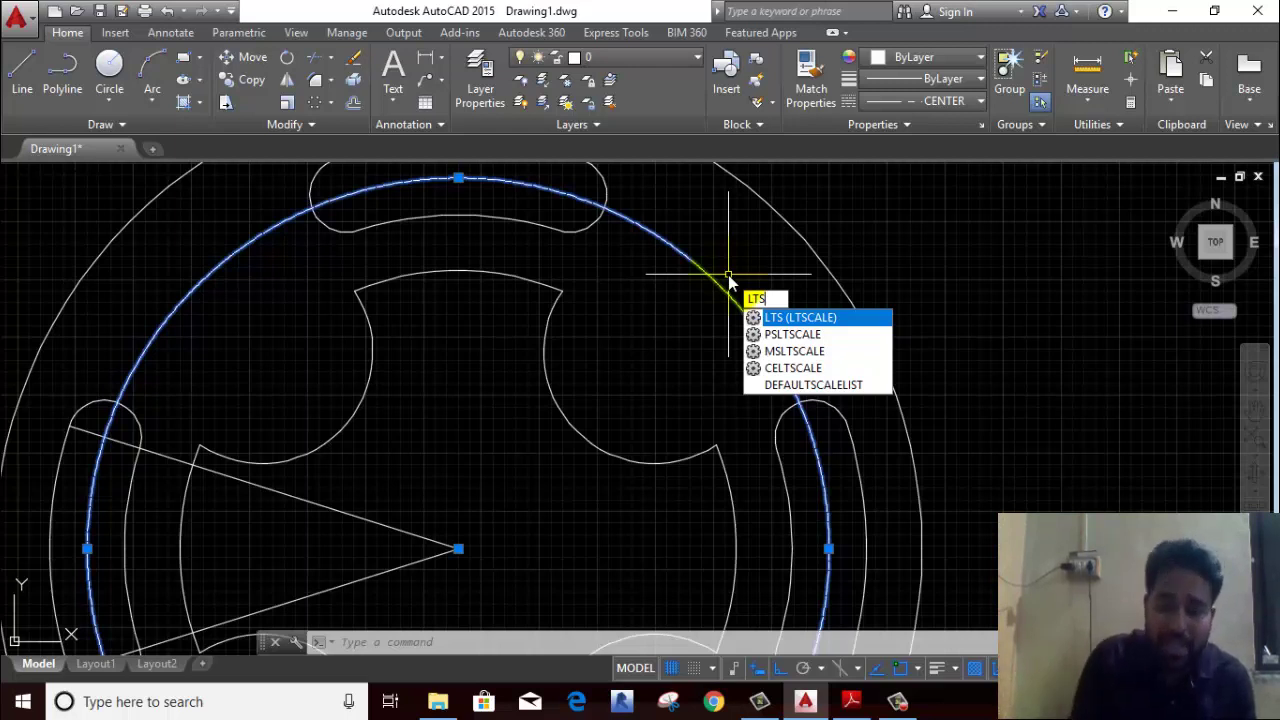
key(Return)
text(2)
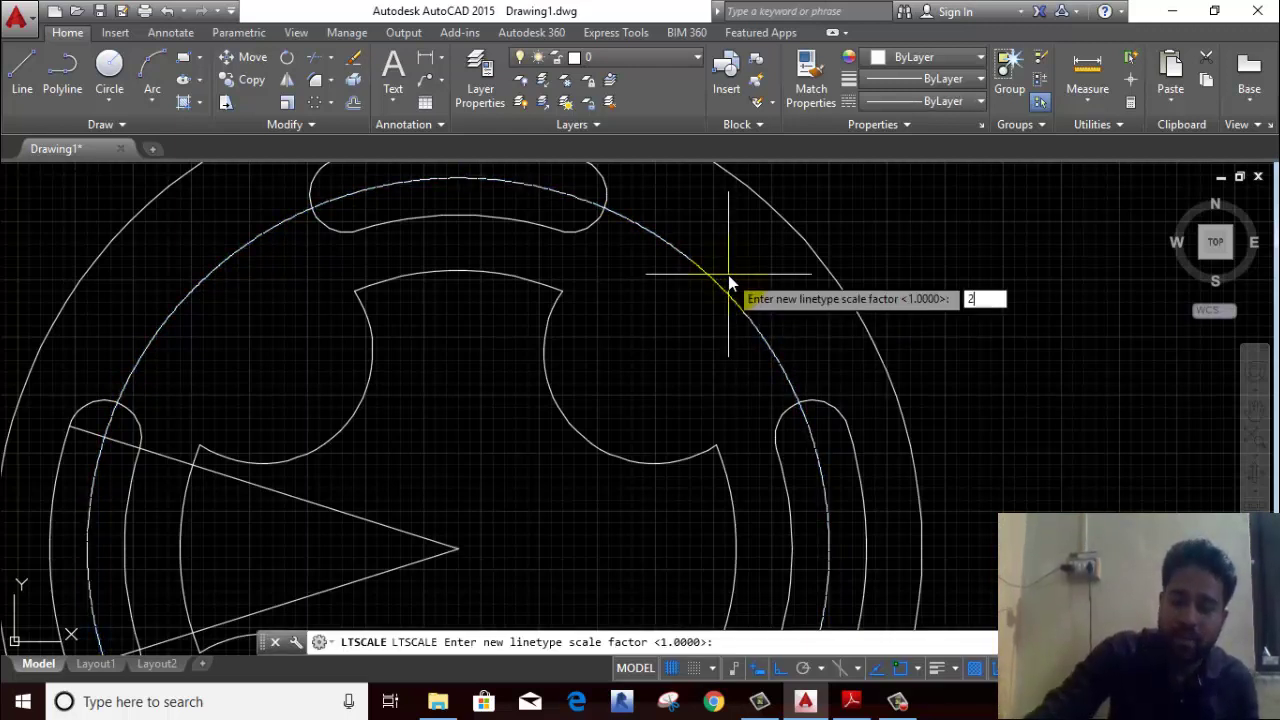
key(Return)
click(762, 270)
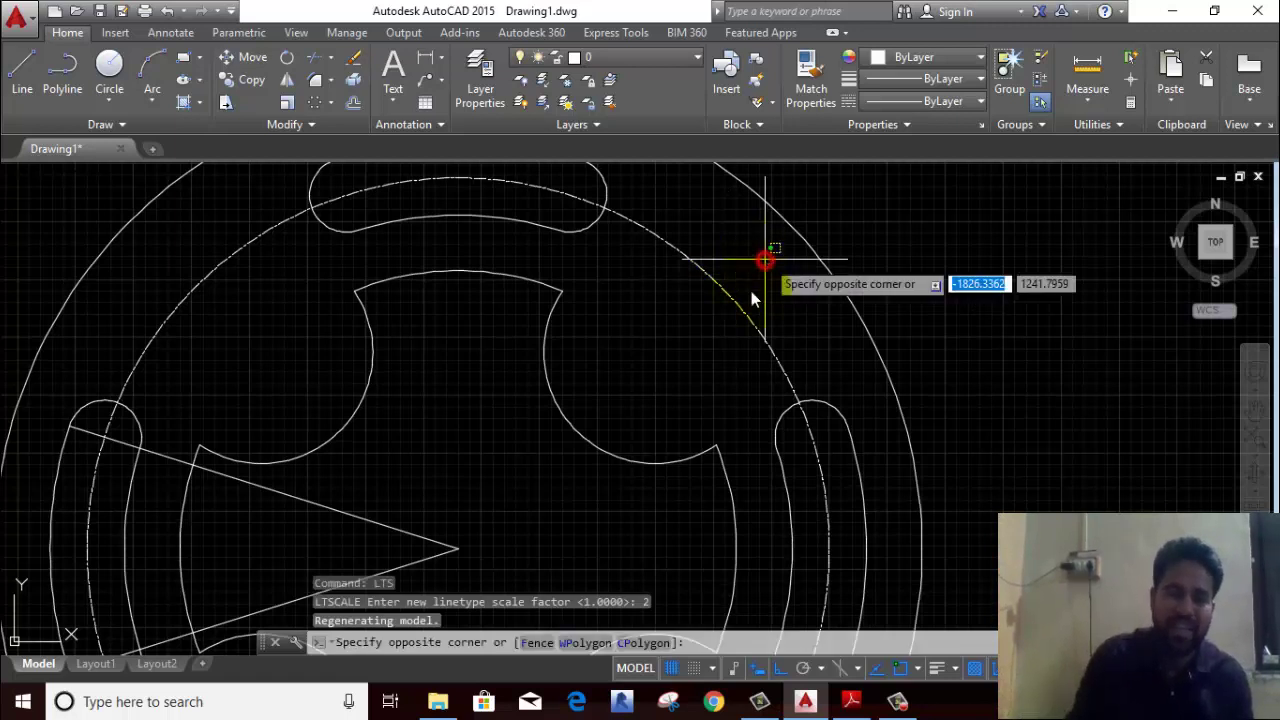
click(730, 322)
text(line)
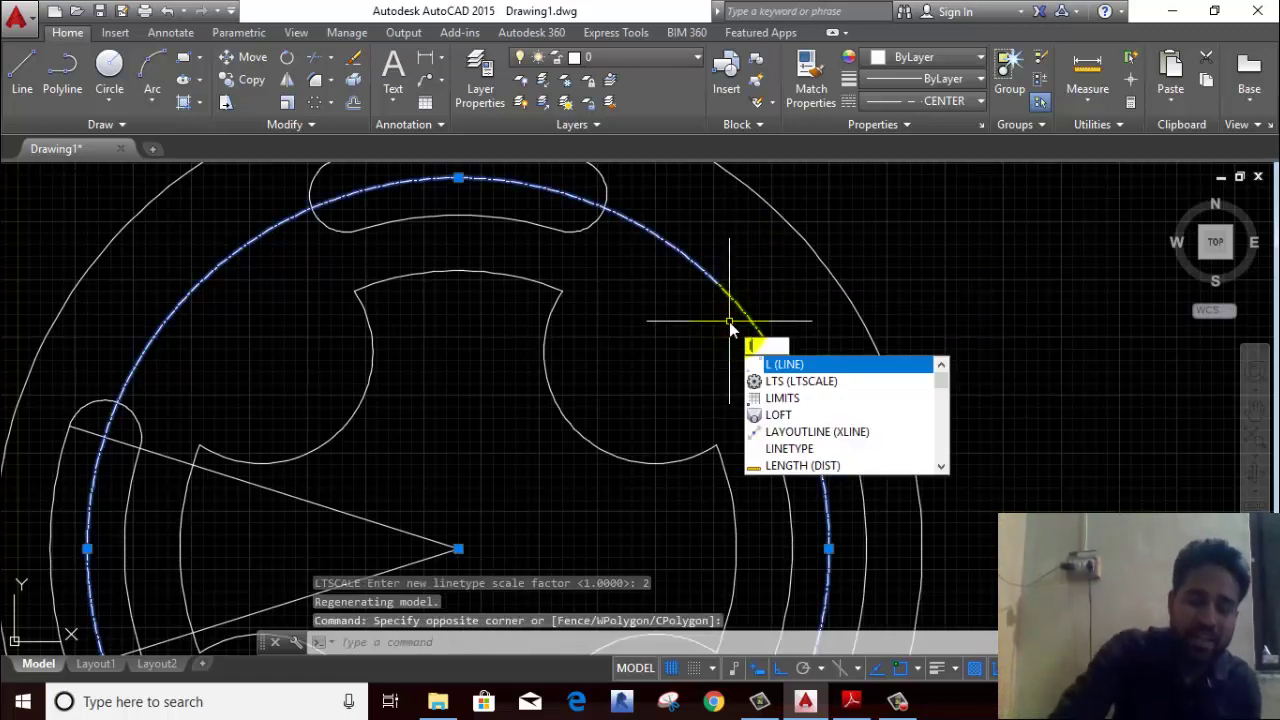
text(type scale)
key(Return)
text(5)
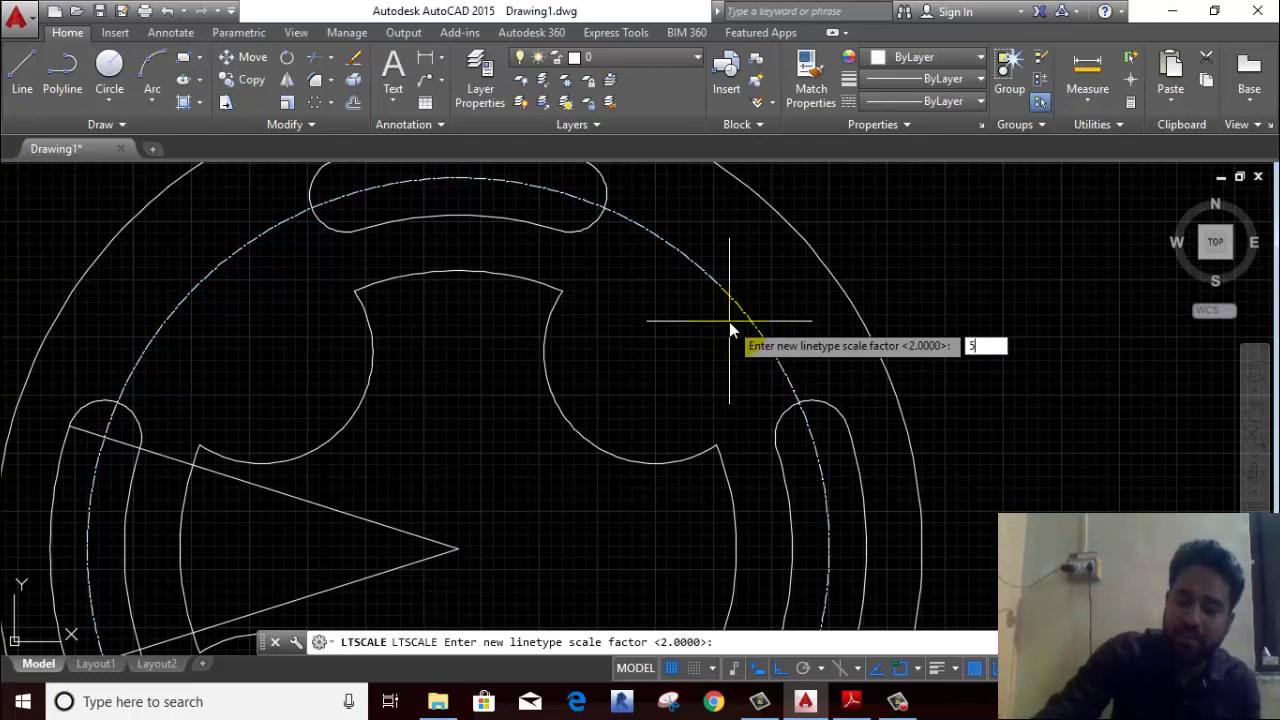
key(Return)
Step: Raise the linetype scale to 10 with LTS
scroll(729, 321, down, 4)
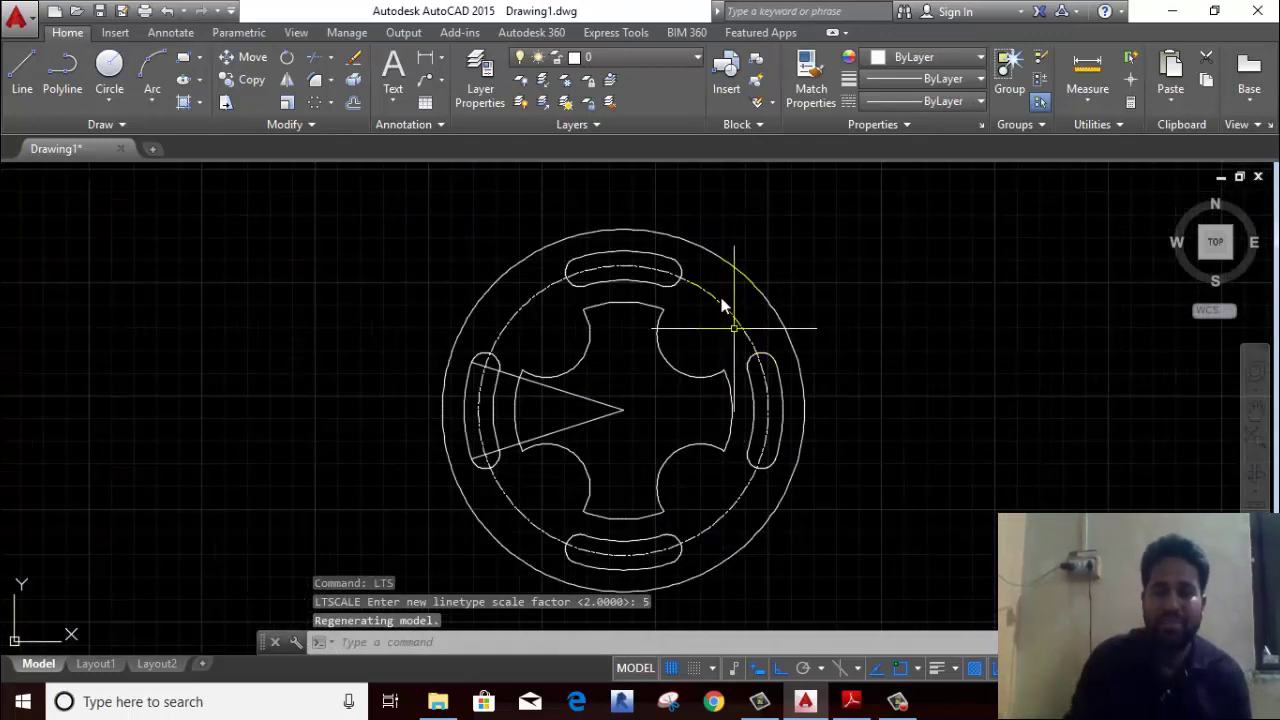
click(722, 298)
click(692, 321)
scroll(692, 321, up, 2)
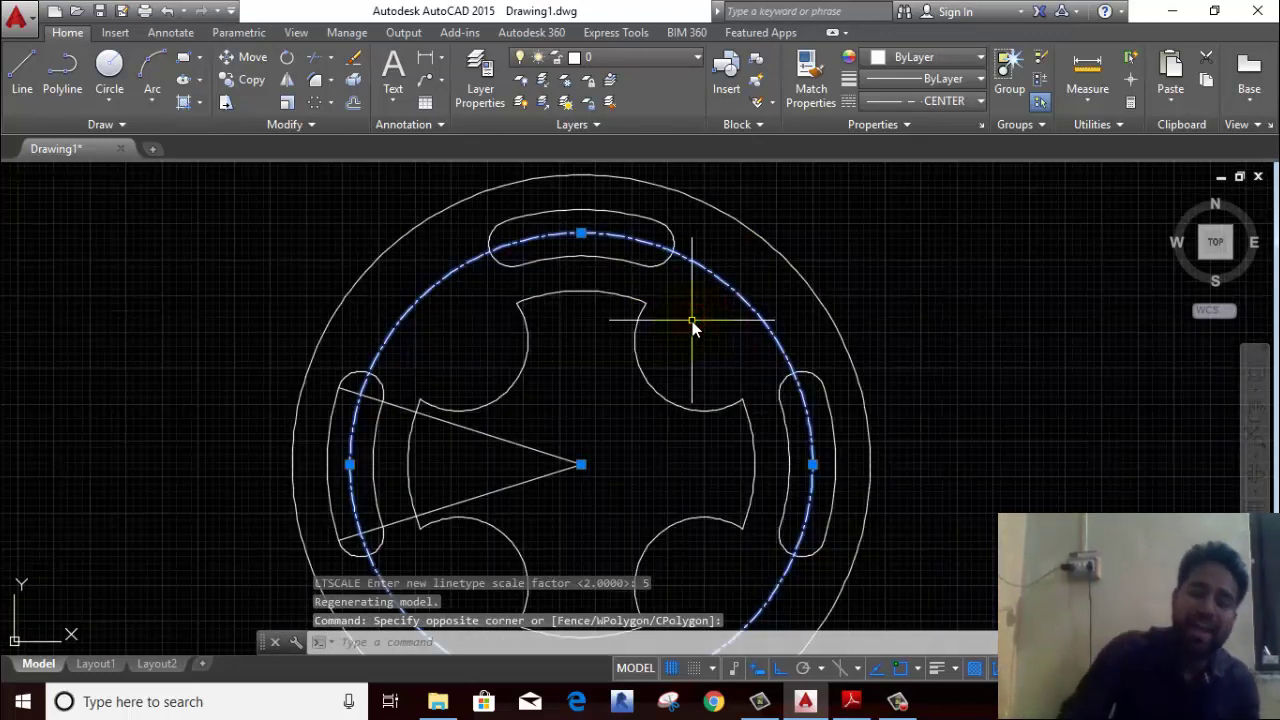
text(lts)
key(Return)
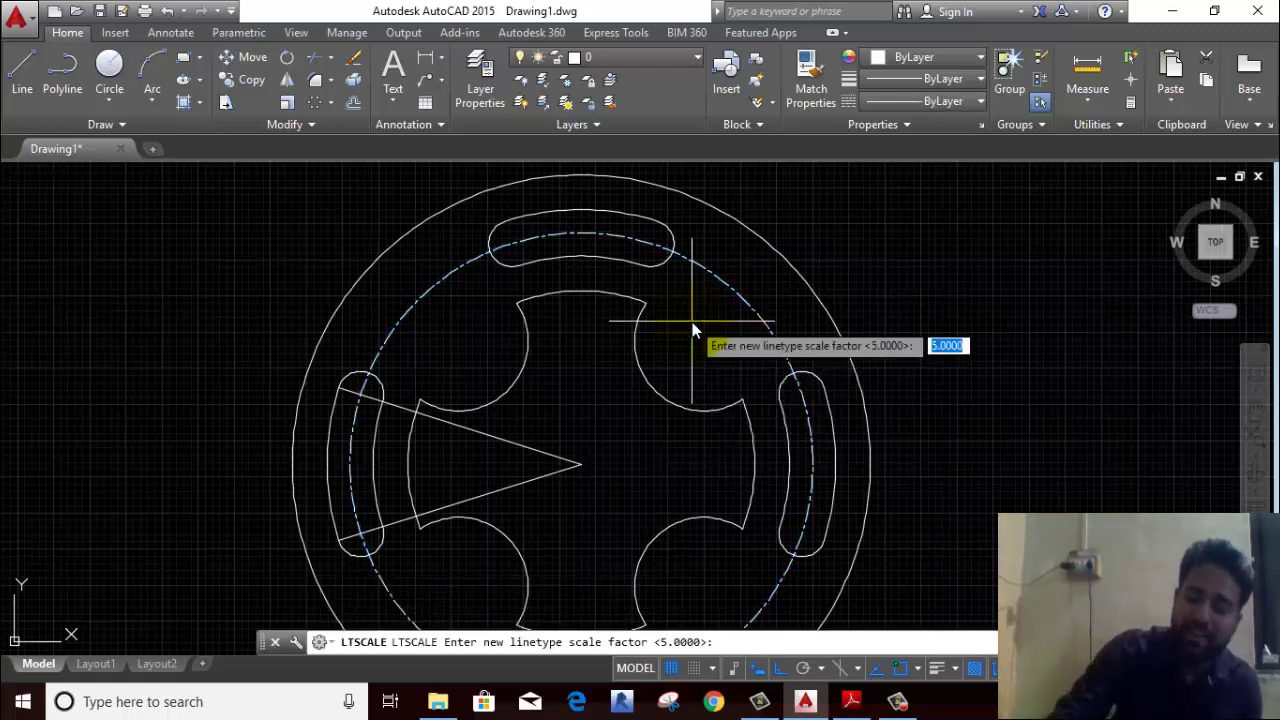
text(0)
key(Return)
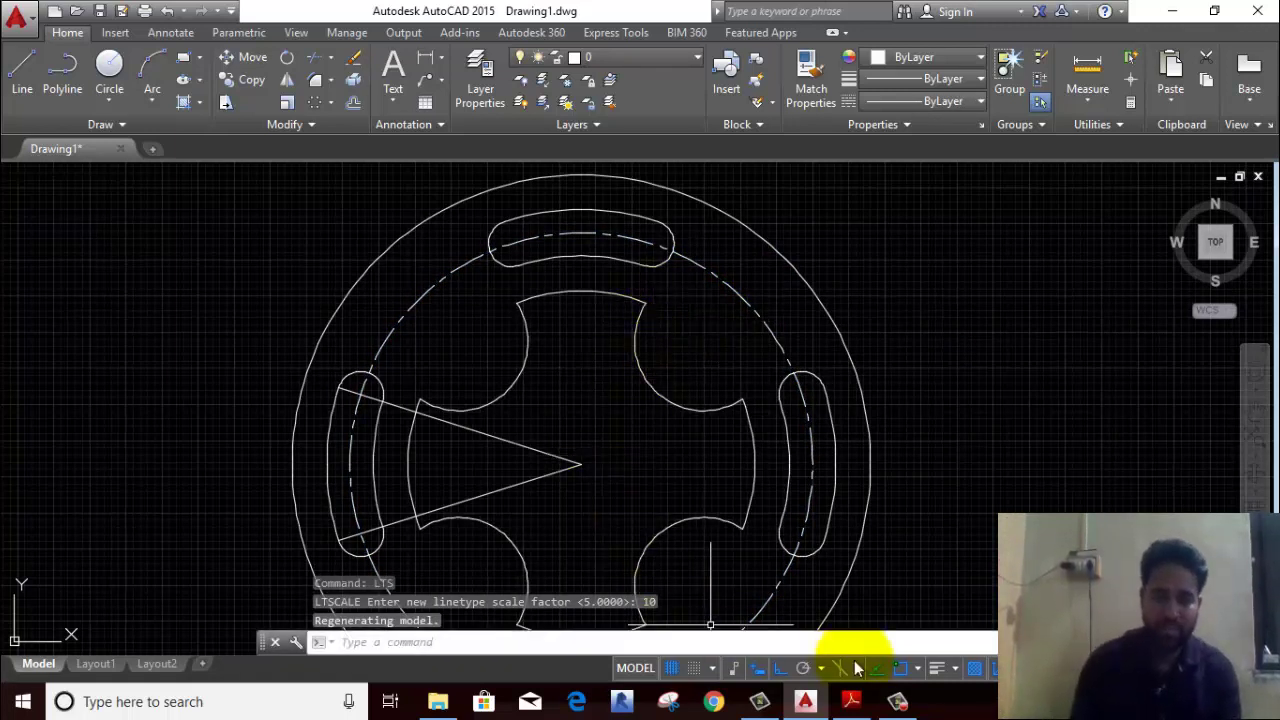
Step: After checking the reference PDF, give the two wedge lines the CENTER linetype
click(846, 703)
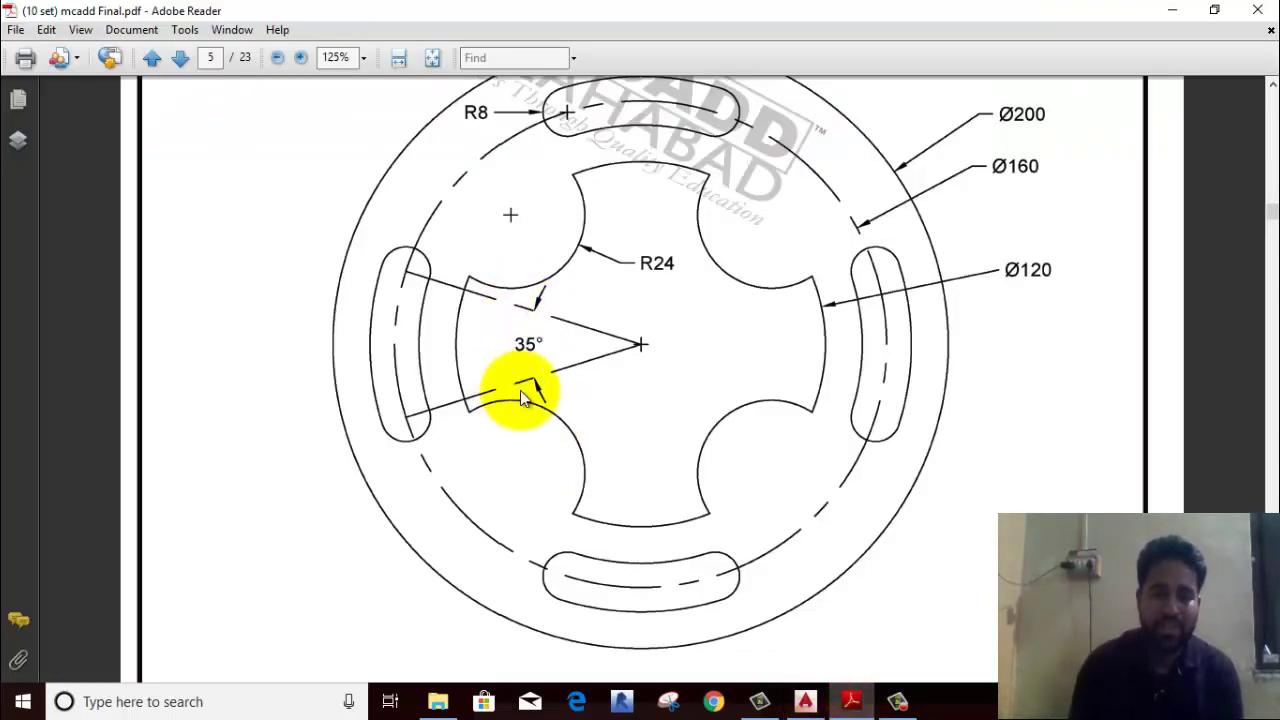
click(852, 700)
click(598, 430)
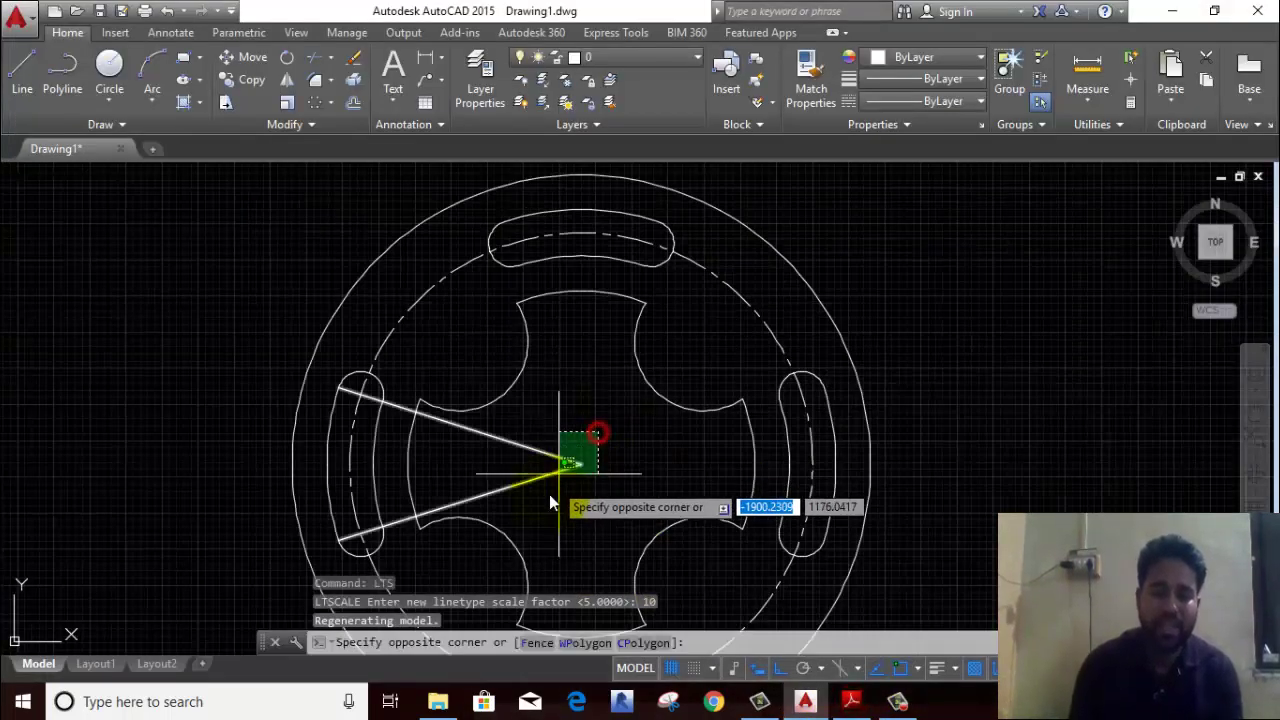
click(548, 497)
click(924, 104)
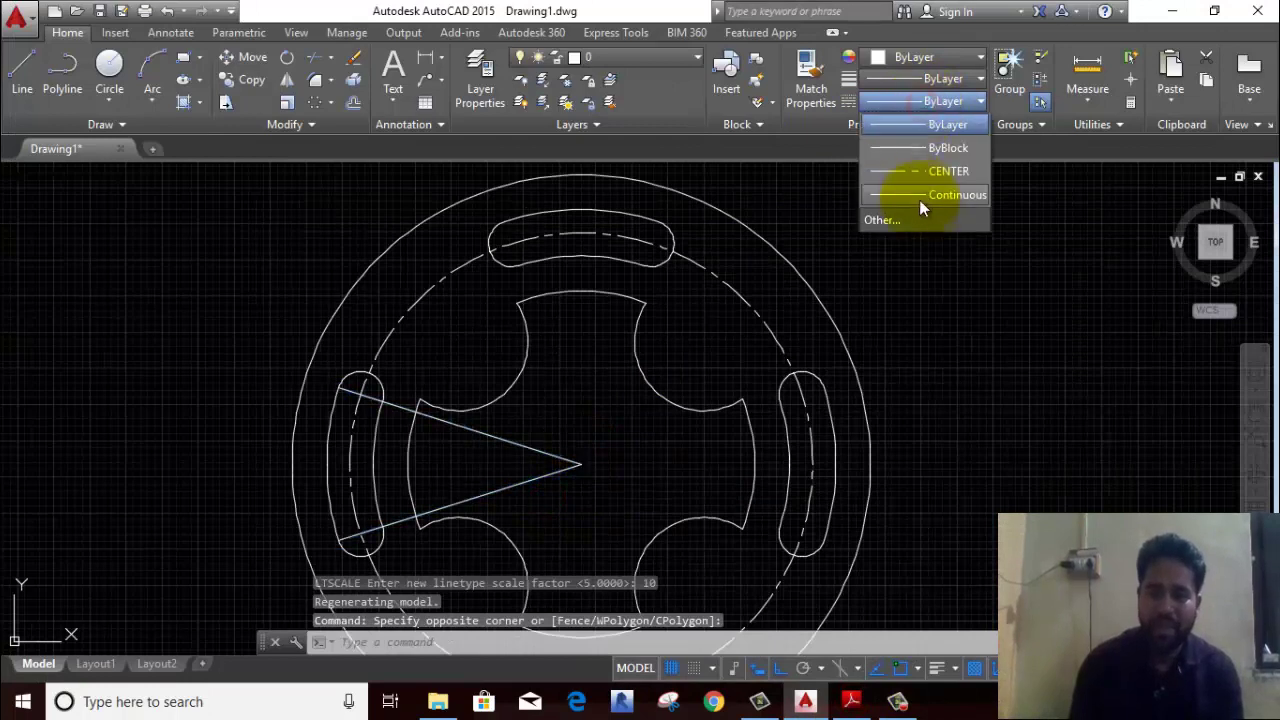
click(935, 171)
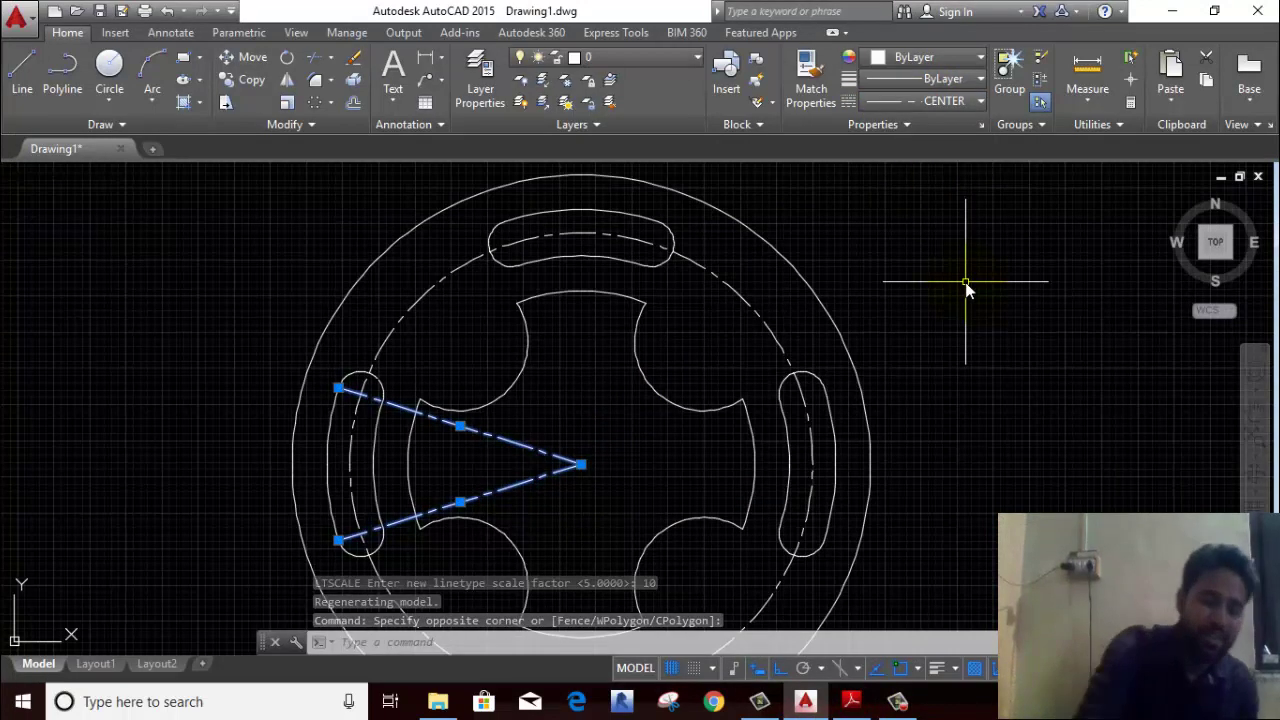
key(Escape)
scroll(956, 296, down, 3)
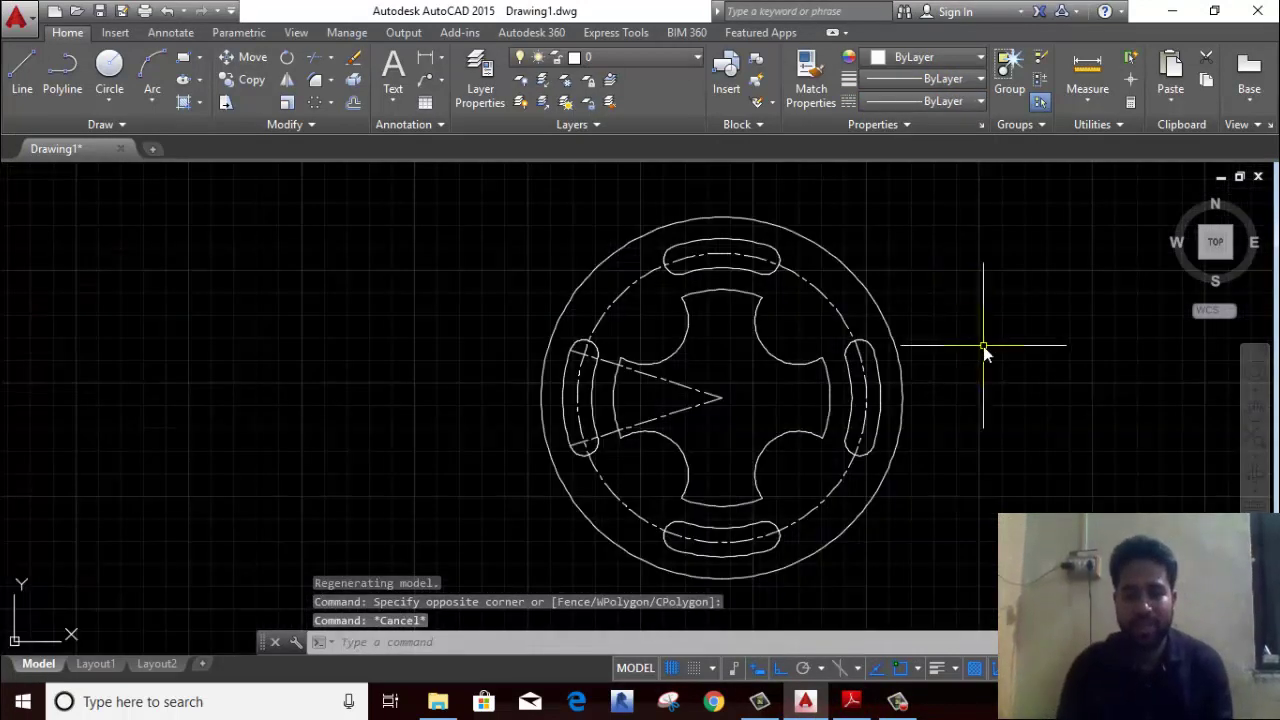
middle_drag(983, 346, 917, 309)
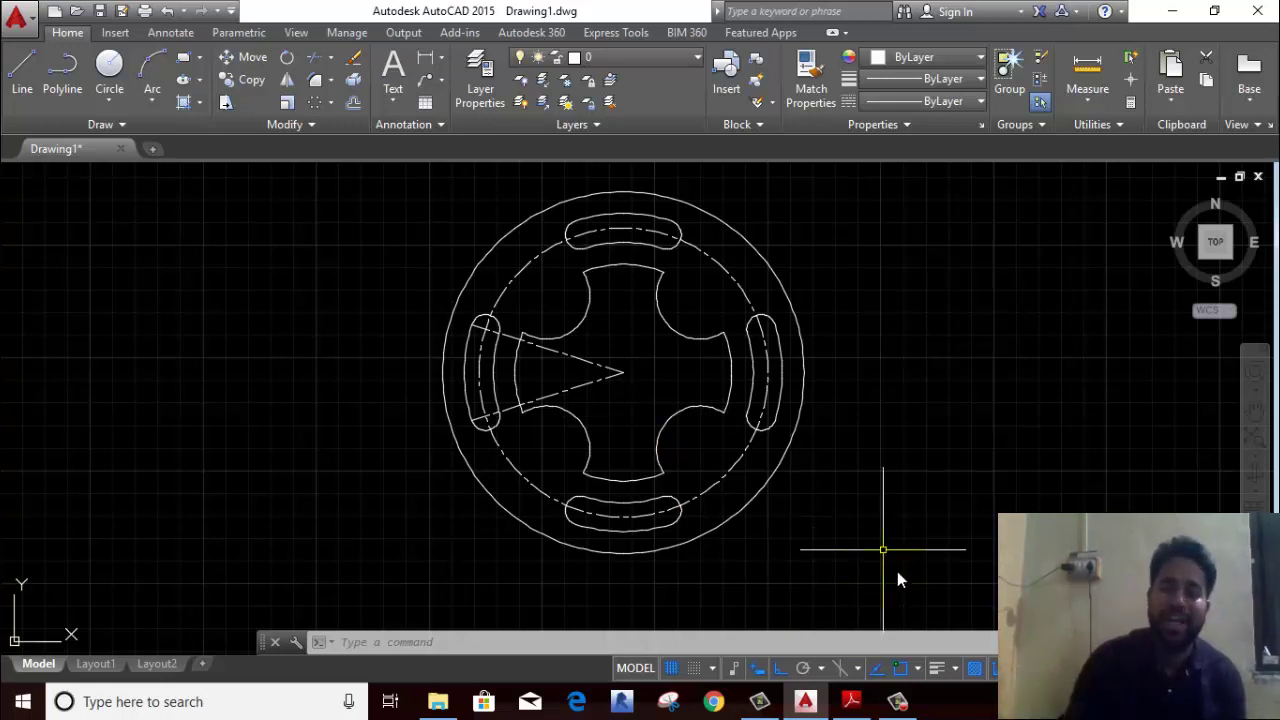
click(915, 655)
click(897, 701)
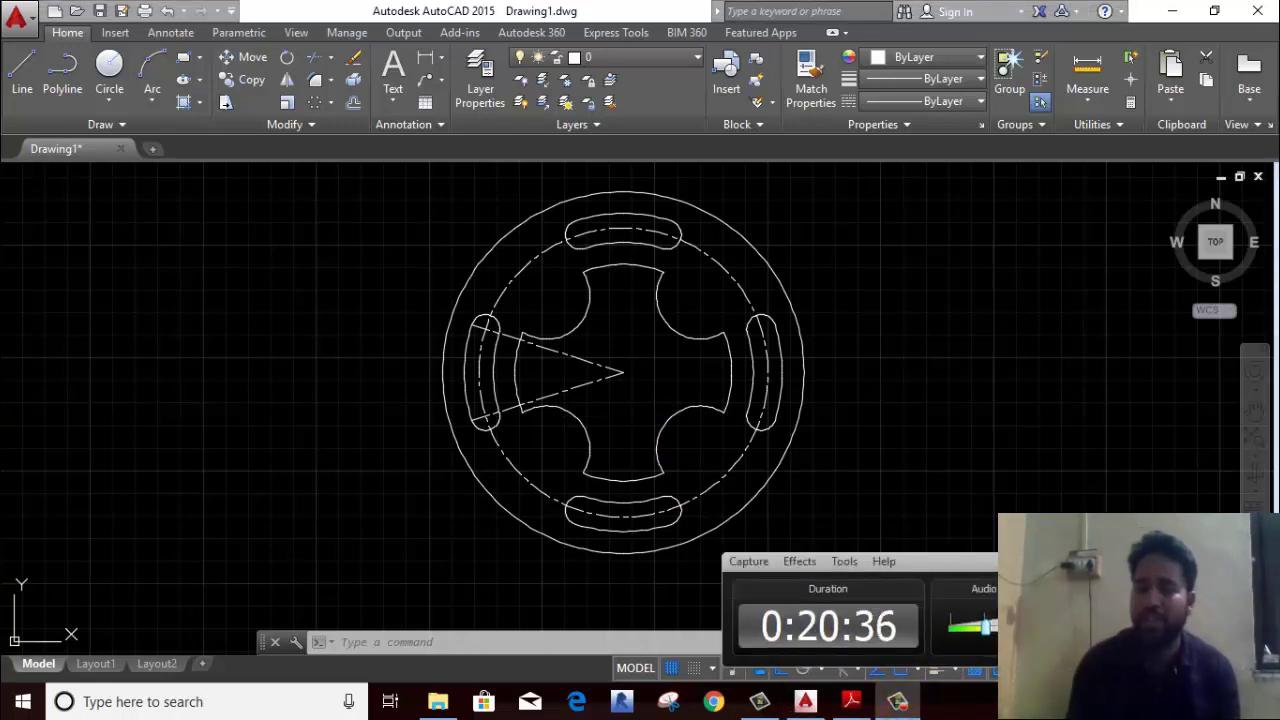